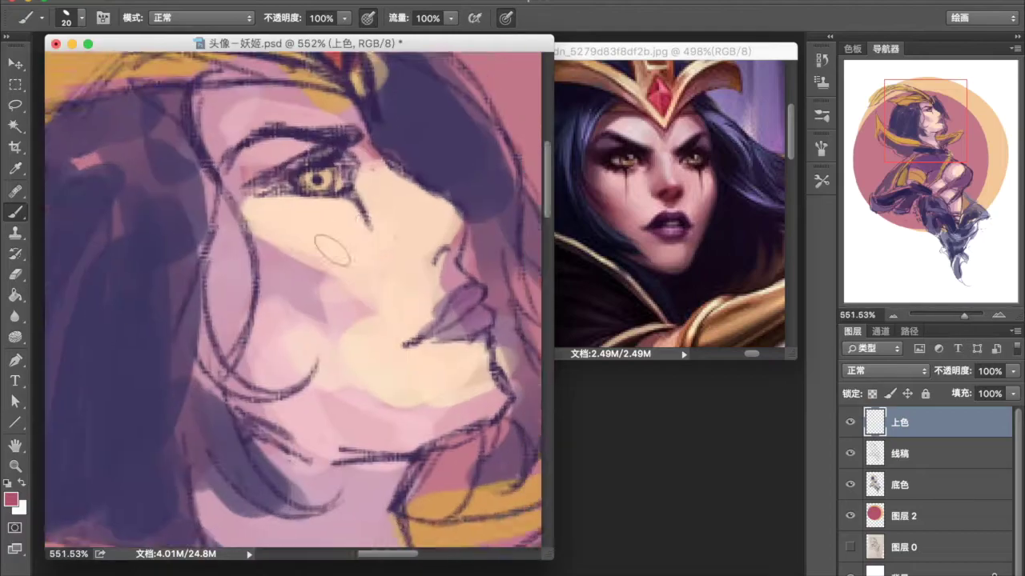
- Paint a rosy pink blush across the left cheek below the eye
left_click(321, 325, "alt")
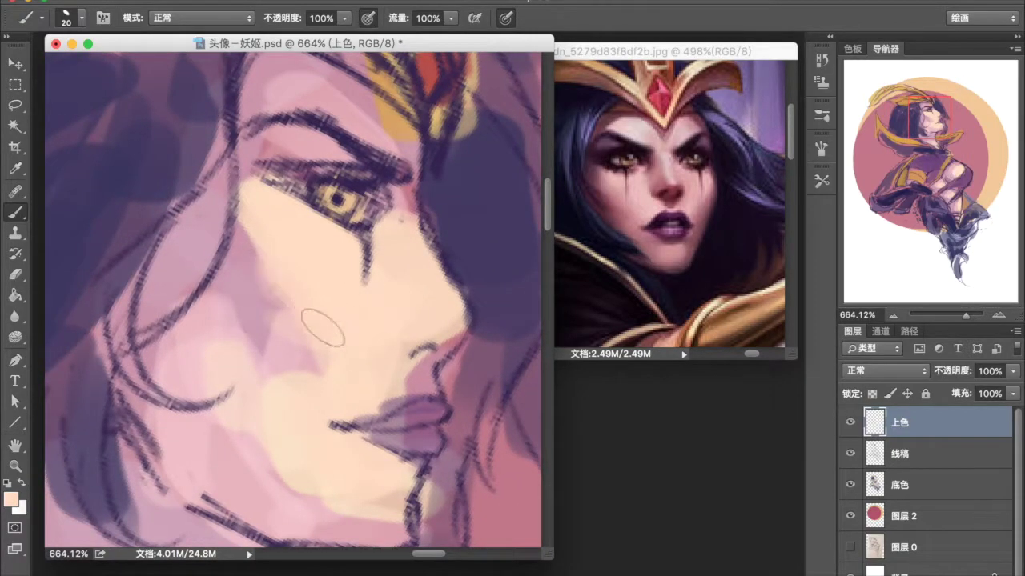
left_click(290, 293, "alt")
left_click_drag(308, 316, 240, 212)
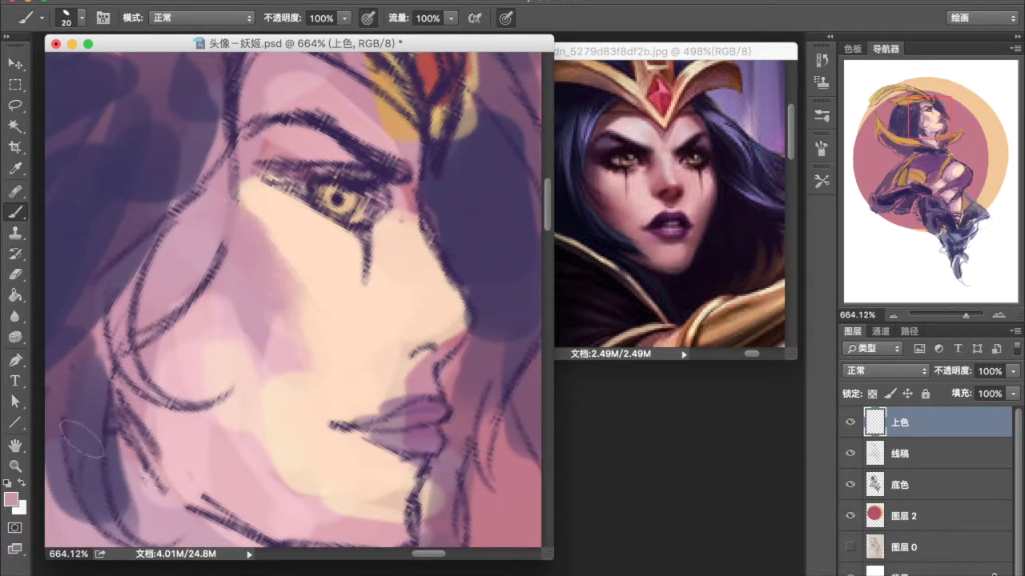
left_click_drag(268, 248, 276, 316)
scroll(292, 353, "down", 2)
scroll(272, 357, "down", 2)
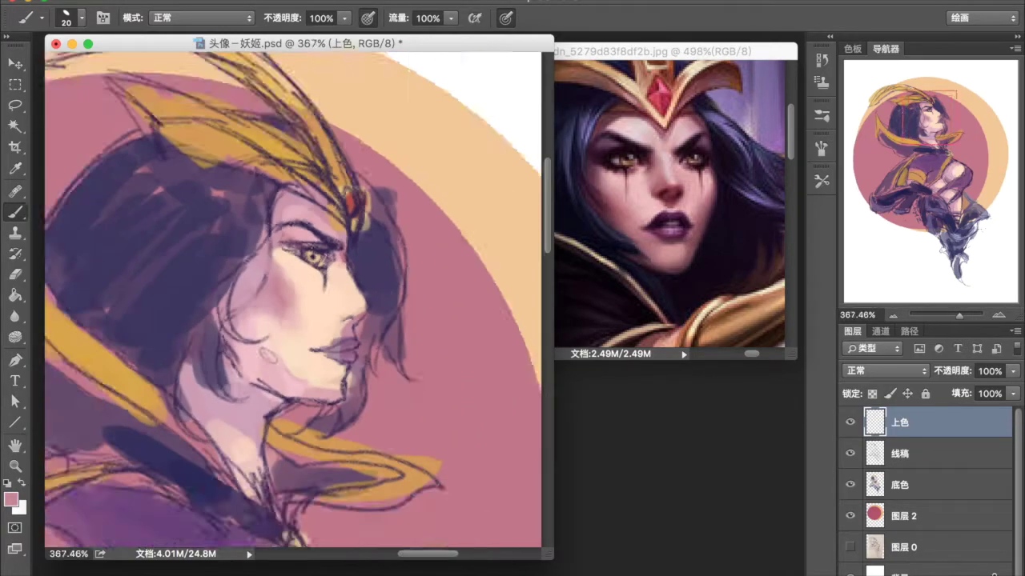
scroll(268, 354, "up", 1)
- Cover the dark tear line under the eye with light peach-pink skin tone
left_click(255, 324, "alt")
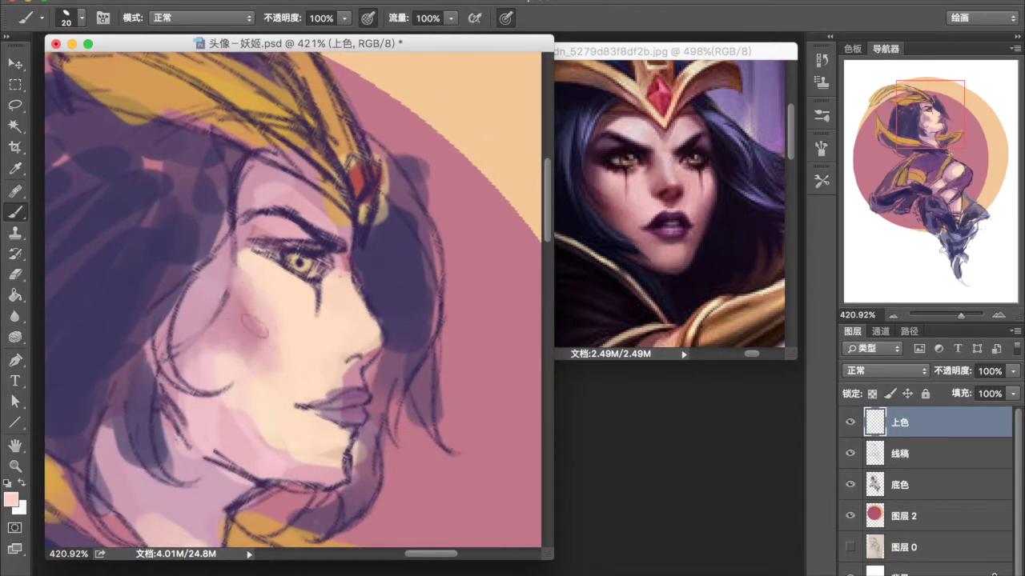
left_click(251, 276, "alt")
left_click_drag(320, 270, 335, 299)
scroll(318, 366, "up", 1)
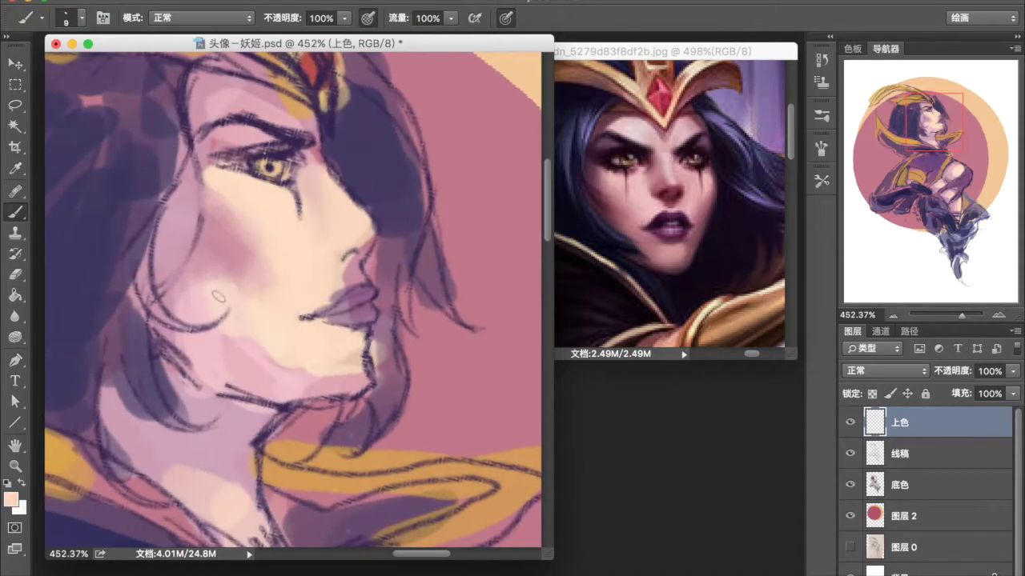
- Brush broad lighter pink strokes over the cheek and neck, then start picking reddish b76153
key("bracketright")
left_click(293, 280, "alt")
left_click_drag(228, 245, 280, 284)
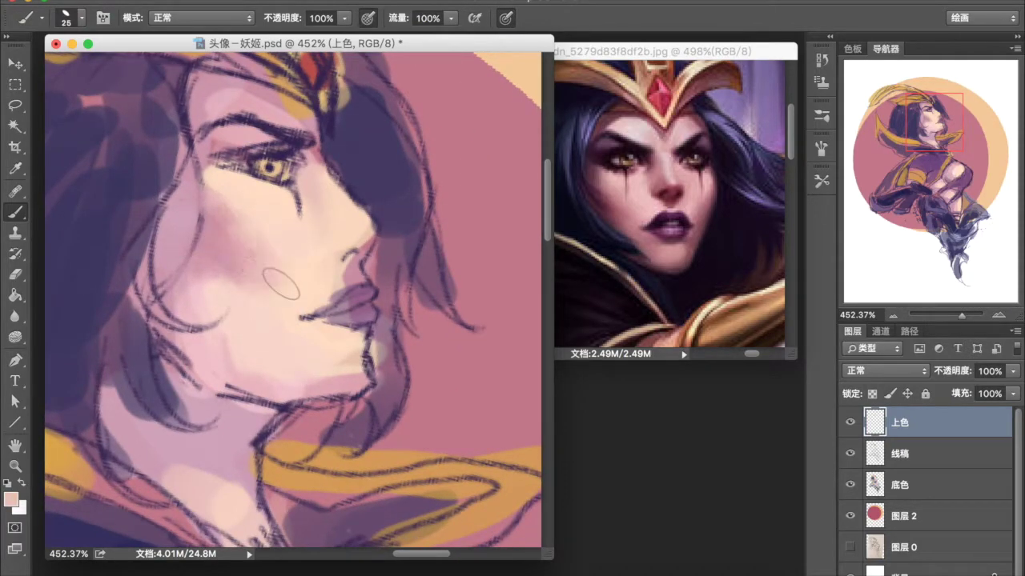
left_click_drag(176, 321, 256, 384)
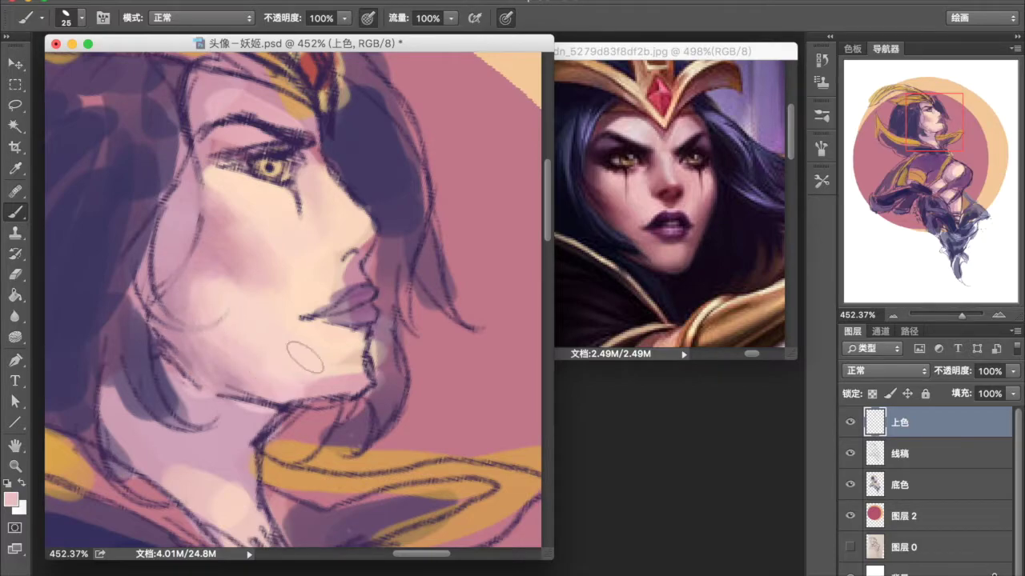
scroll(313, 539, "down", 3)
scroll(353, 345, "up", 2)
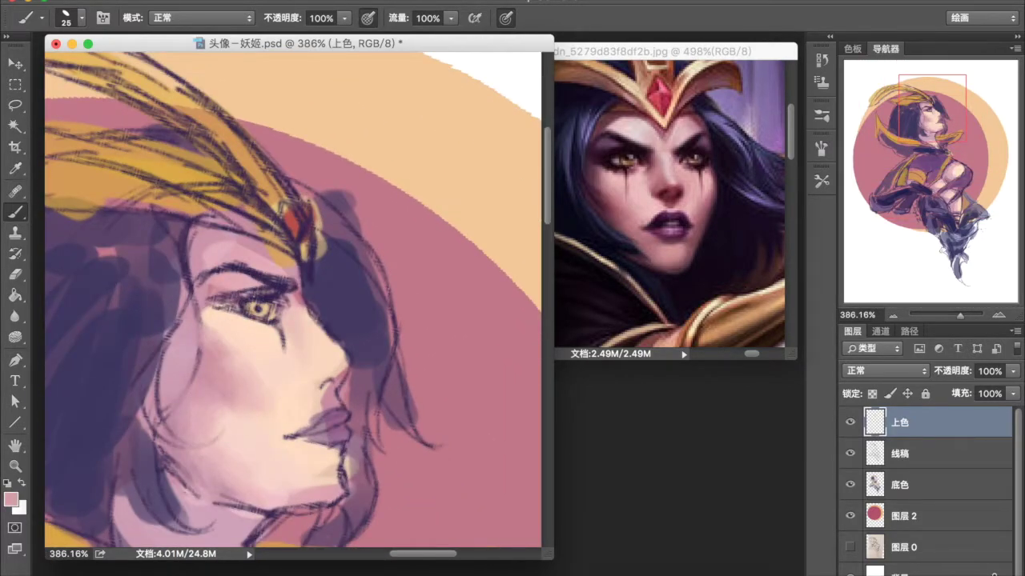
left_click(11, 500)
left_click_drag(535, 125, 538, 314)
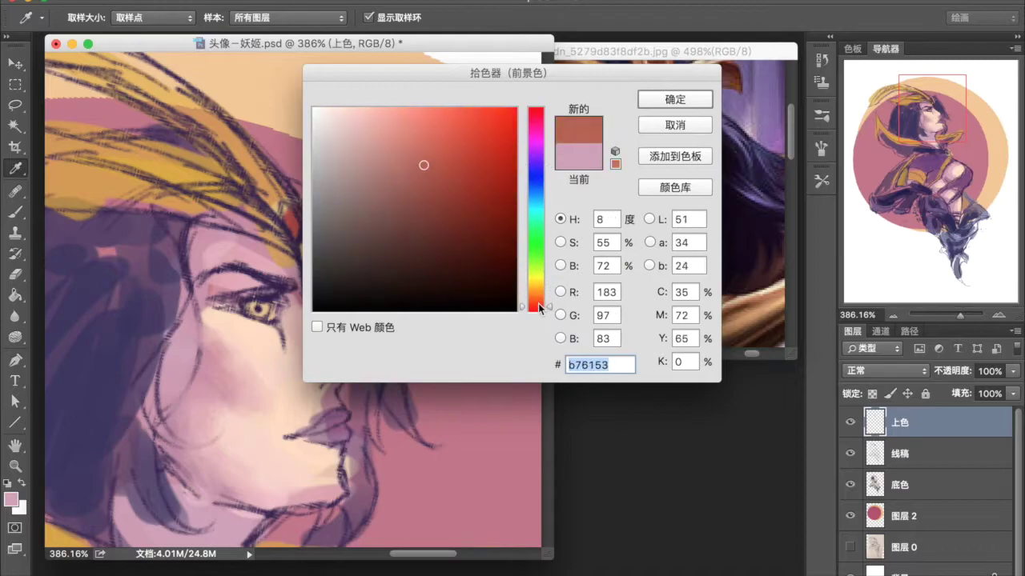
- Confirm the reddish-brown colour and paint brownish shading down the cheek and jaw
left_click(680, 102)
key("b")
left_click(339, 293, "alt")
left_click_drag(170, 352, 172, 472)
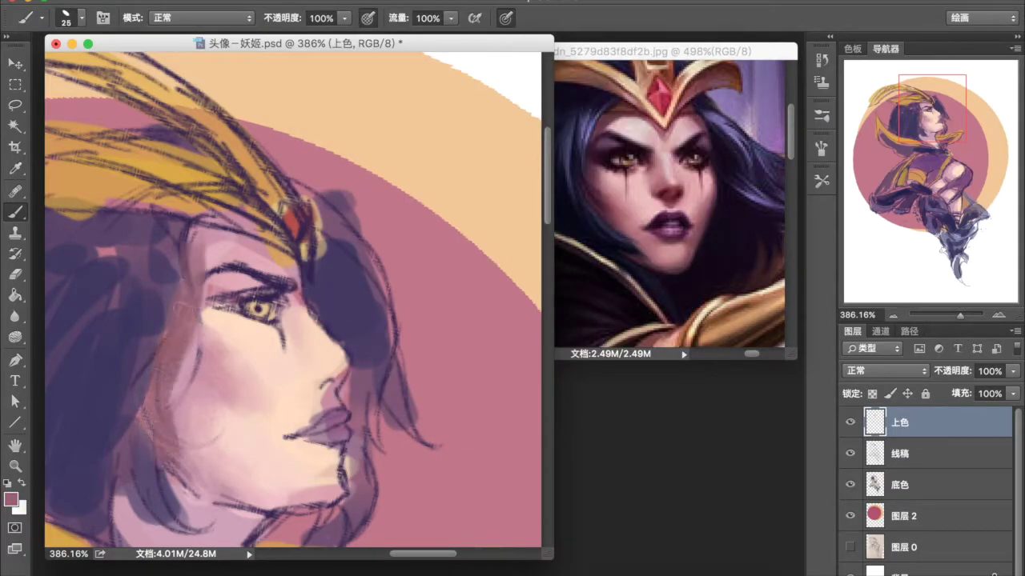
scroll(246, 248, "down", 5)
scroll(242, 256, "up", 4)
- Darken the area under and around the eye with a smaller brush
left_click(240, 196, "alt")
key("bracketleft")
key("bracketleft")
scroll(264, 225, "up", 2)
scroll(264, 225, "up", 1)
scroll(317, 241, "down", 1)
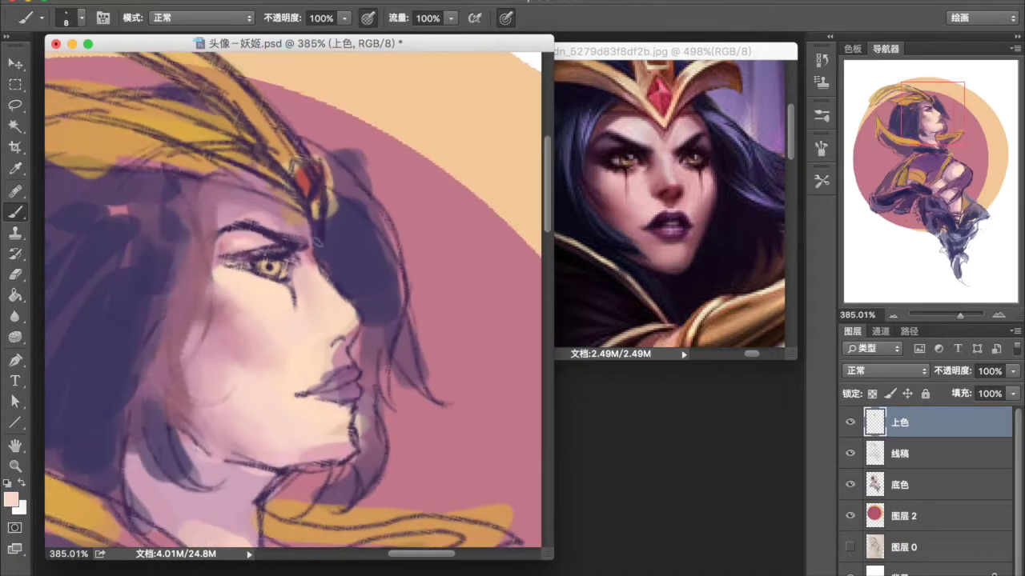
scroll(308, 288, "up", 1)
left_click_drag(196, 258, 285, 276)
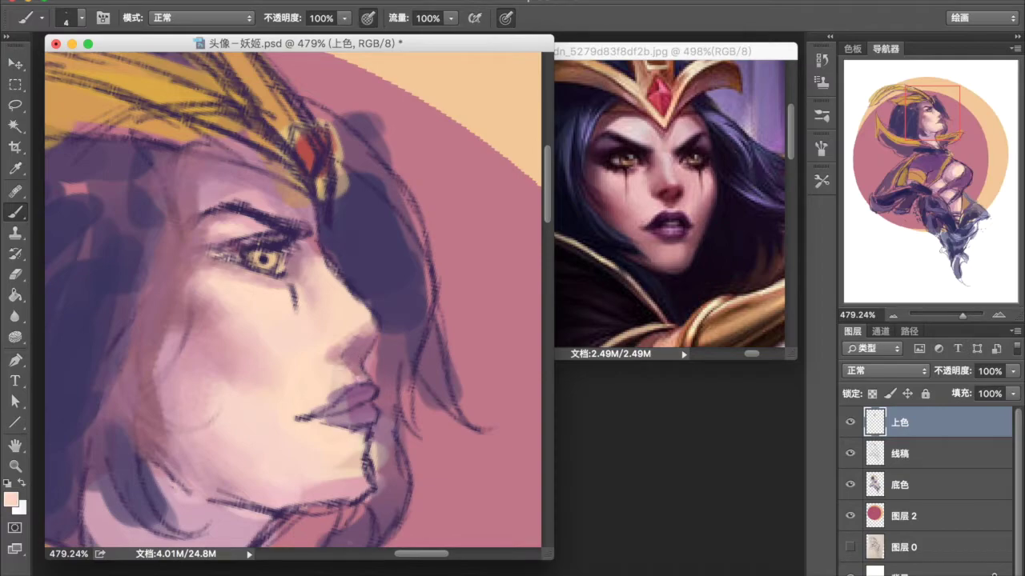
scroll(386, 521, "down", 3)
scroll(386, 521, "up", 2)
scroll(387, 521, "up", 3)
- Sample dark mauve and peach skin tones to refine the shading around the eye
left_click(387, 521, "alt")
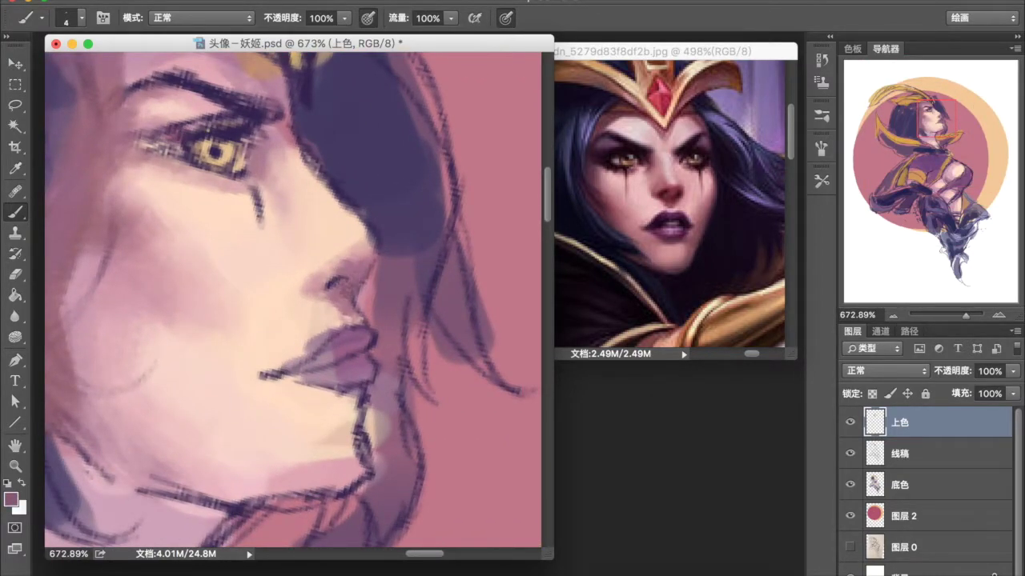
scroll(341, 285, "down", 3)
scroll(341, 285, "up", 3)
left_click(341, 285, "alt")
scroll(261, 274, "down", 1)
left_click(260, 274, "alt")
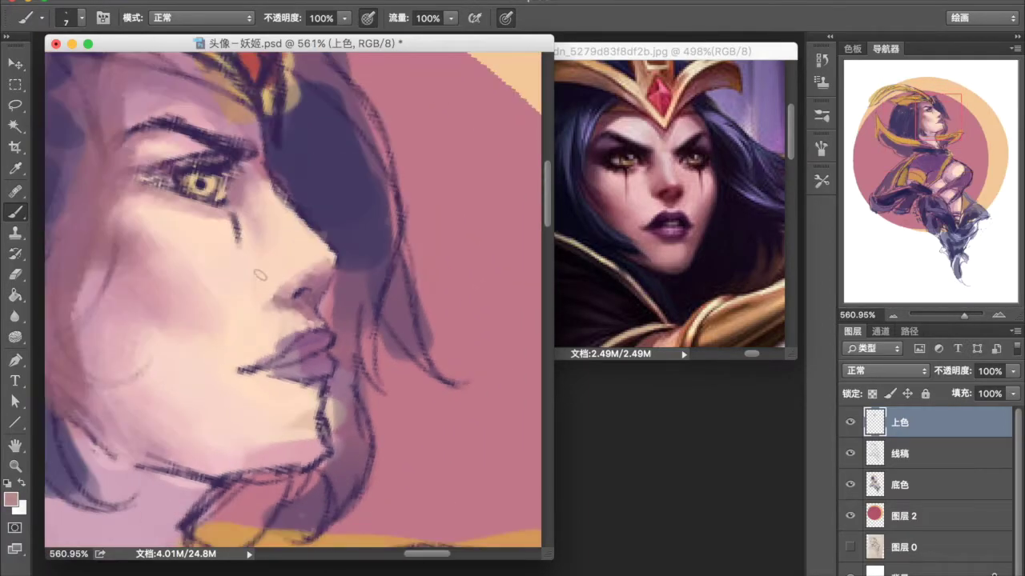
- Alternate dark purple and peach-pink tones to smooth the nose, lips and jawline
scroll(269, 295, "down", 3)
scroll(269, 294, "down", 3)
scroll(269, 295, "up", 5)
scroll(269, 295, "up", 2)
left_click(269, 295, "alt")
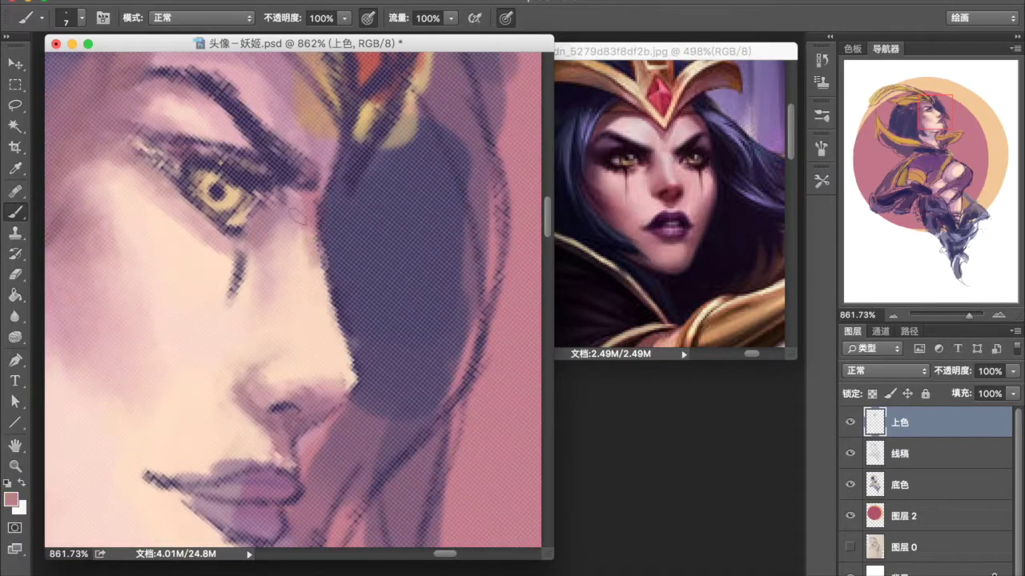
scroll(320, 256, "down", 3)
scroll(329, 272, "up", 3)
left_click(344, 277, "alt")
scroll(340, 296, "down", 2)
scroll(384, 291, "down", 3)
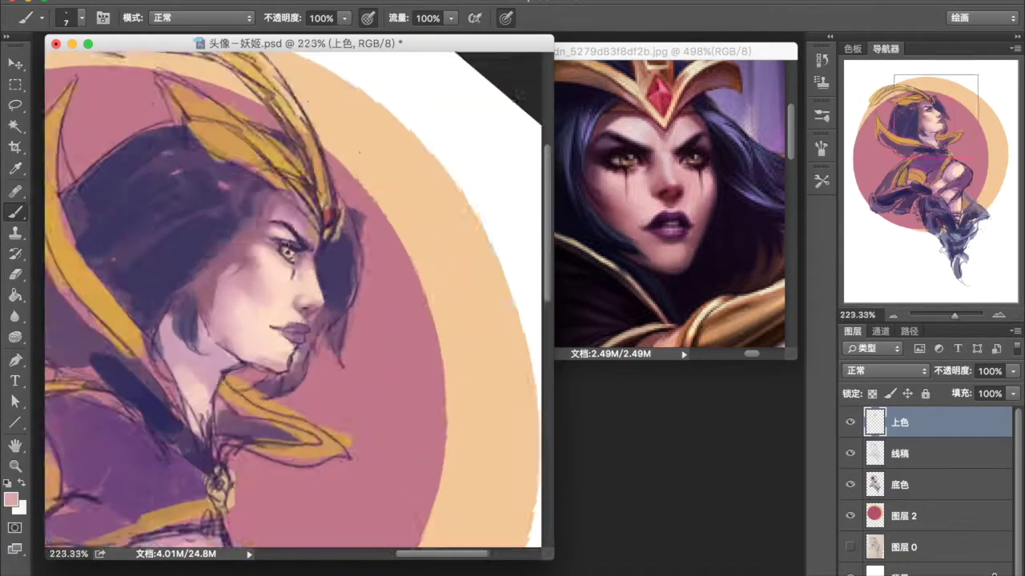
- Sample a light peach tone, then choose a pink-red foreground colour
scroll(336, 248, "down", 1)
scroll(293, 210, "up", 4)
left_click(292, 210, "alt")
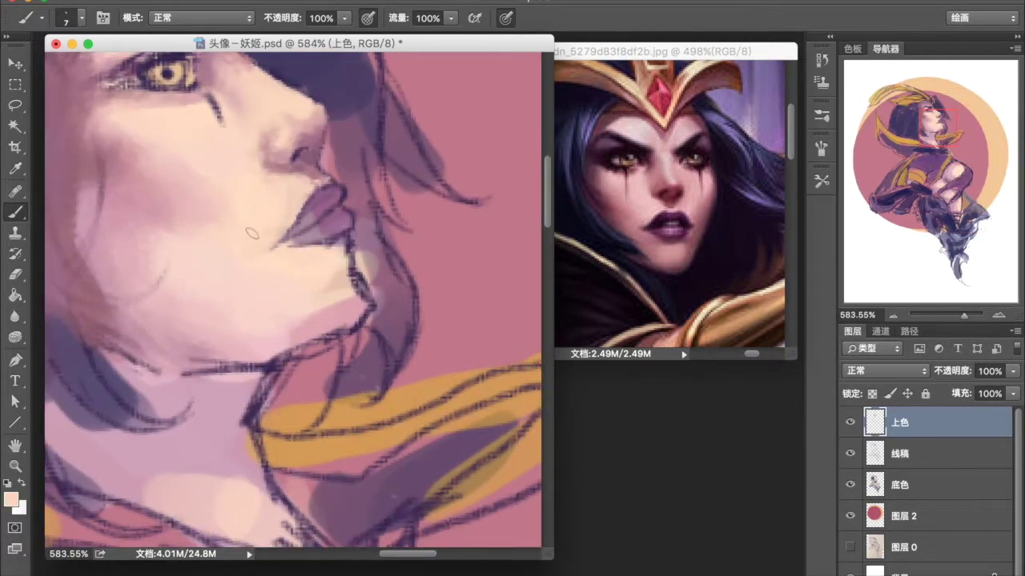
scroll(237, 257, "up", 2)
key("bracketleft")
scroll(439, 210, "down", 5)
left_click(11, 499)
left_click(670, 98)
- Paint pink-red shading over the chin and jaw with varying brush sizes
key("bracketright")
key("bracketright")
key("bracketright")
scroll(344, 191, "down", 1)
scroll(244, 244, "up", 3)
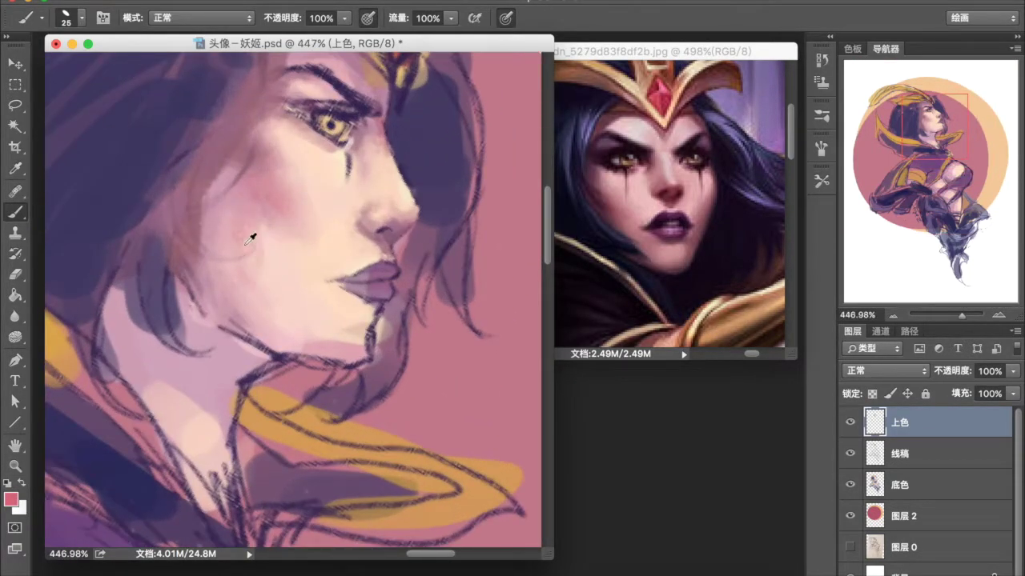
scroll(222, 205, "down", 5)
scroll(304, 195, "up", 5)
scroll(316, 292, "up", 1)
key("bracketleft")
key("bracketleft")
key("bracketleft")
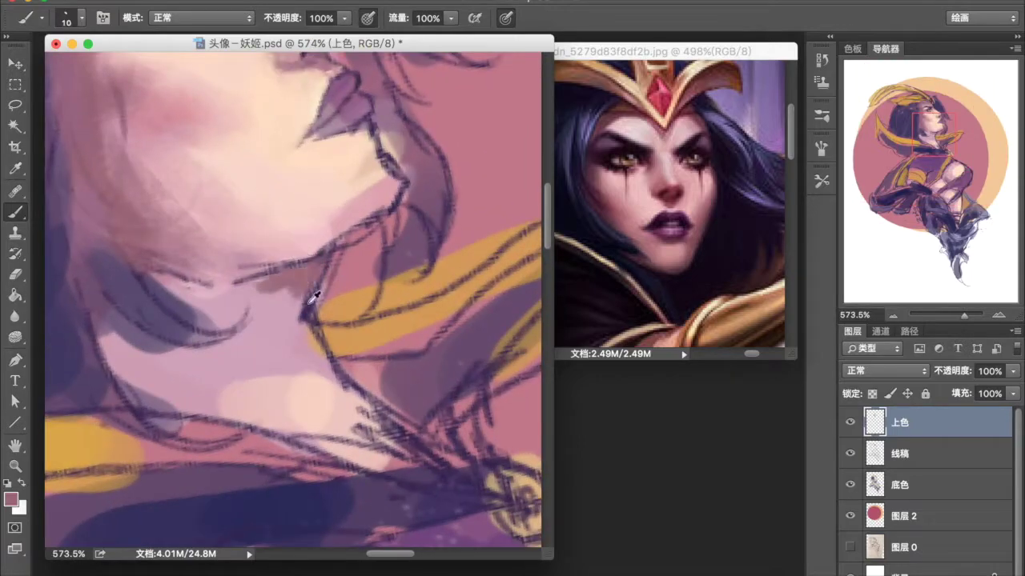
scroll(309, 292, "down", 3)
scroll(177, 288, "up", 4)
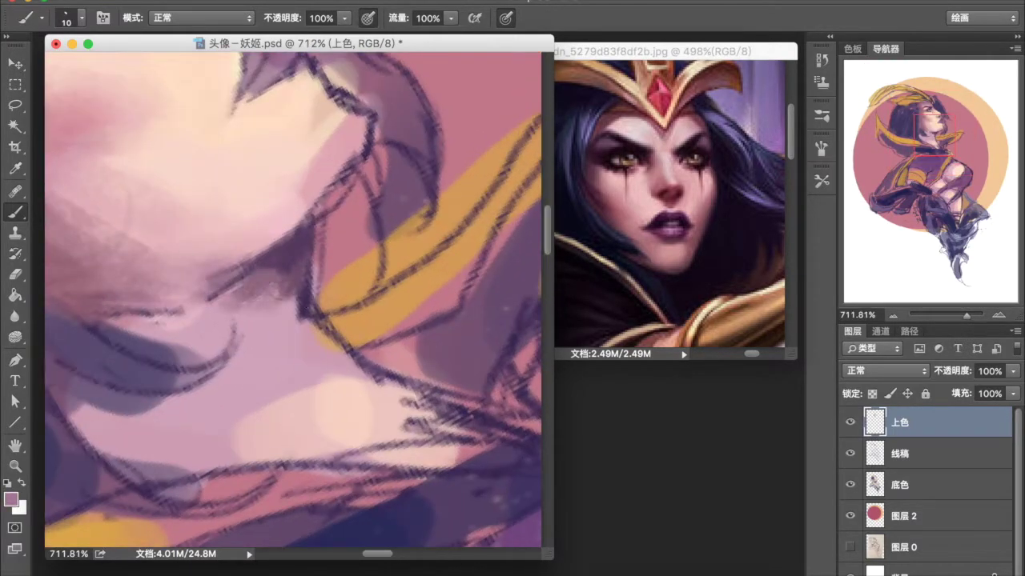
key("bracketright")
key("bracketright")
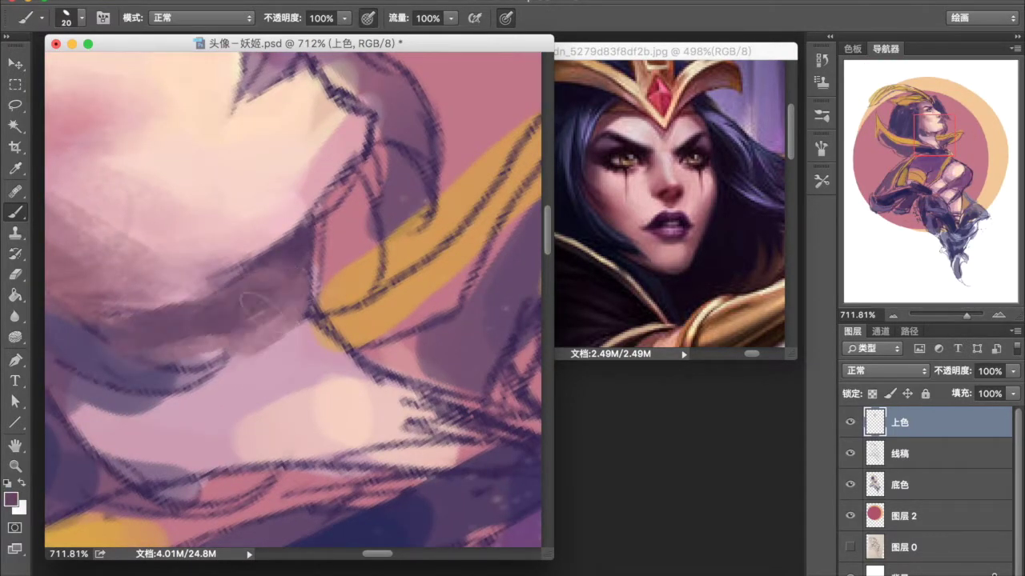
scroll(232, 324, "down", 3)
scroll(239, 246, "up", 2)
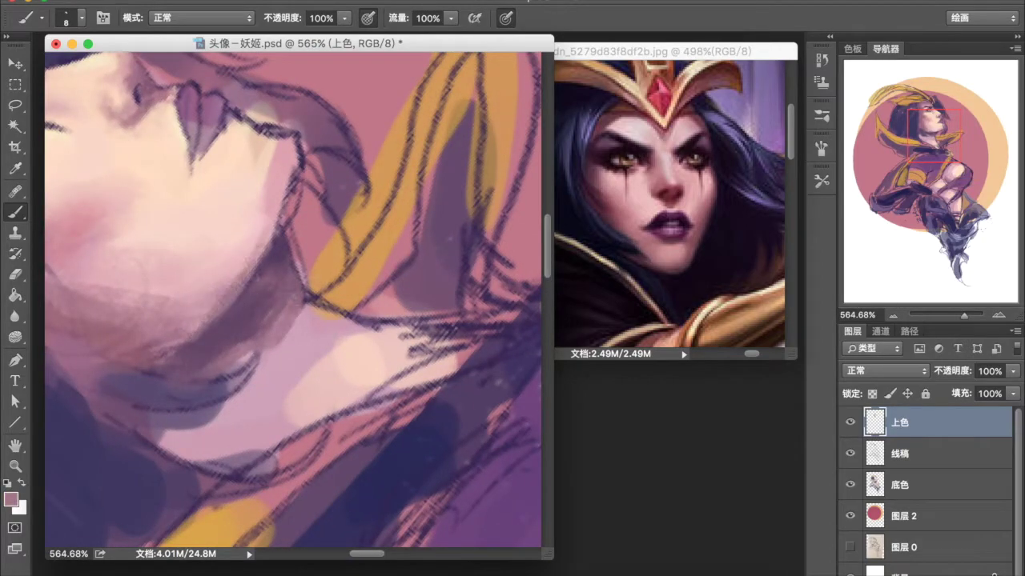
scroll(267, 209, "down", 2)
scroll(272, 240, "down", 5)
scroll(309, 338, "up", 7)
- Add a dark purple neck shadow and pink and light peach tones on the chin
left_click(309, 339, "alt")
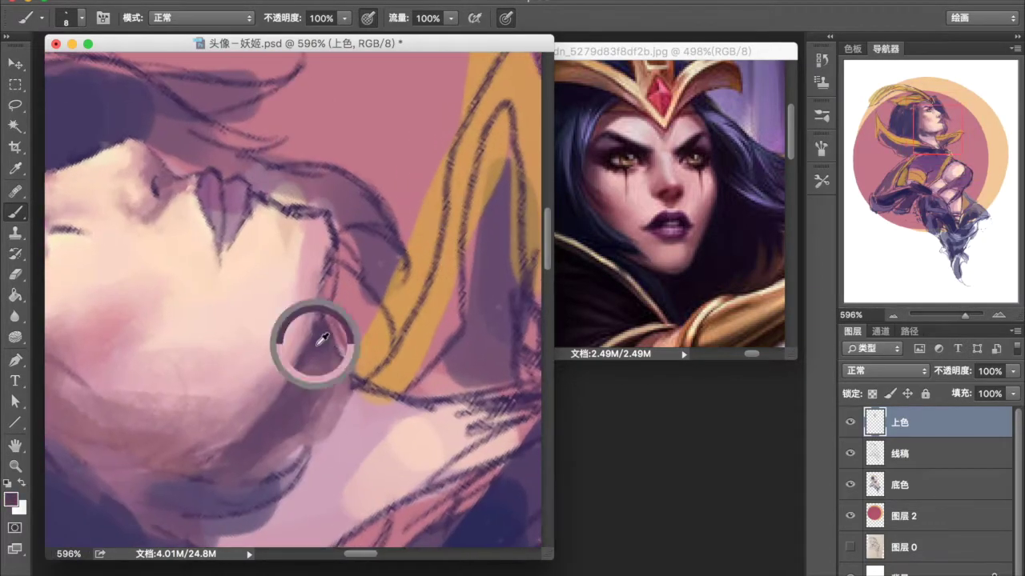
scroll(306, 376, "up", 2)
left_click(306, 248, "alt")
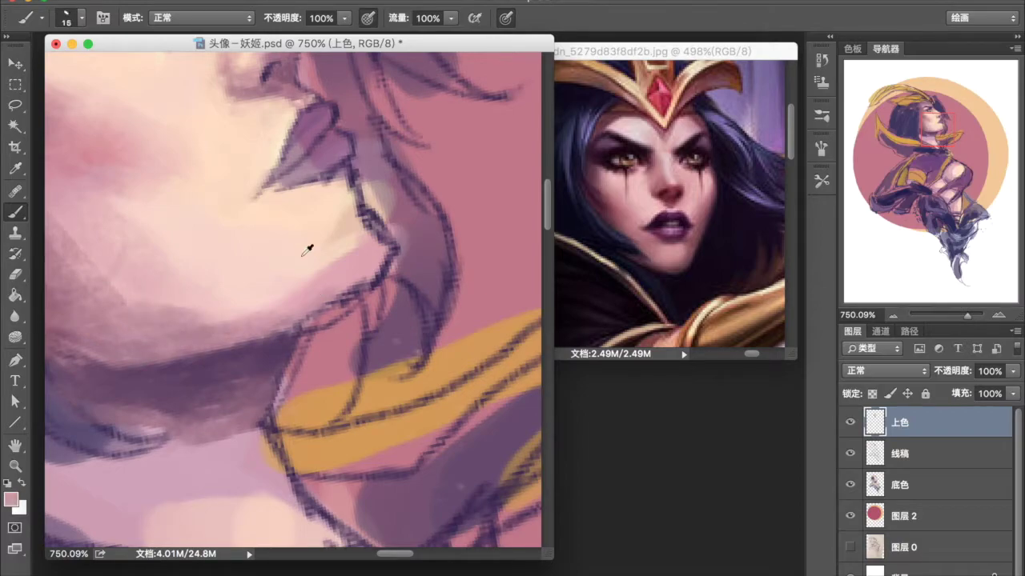
scroll(371, 278, "down", 2)
scroll(336, 221, "up", 1)
left_click(337, 221, "alt")
scroll(311, 234, "down", 1)
scroll(307, 277, "down", 2)
left_click(307, 277, "alt")
scroll(307, 277, "down", 2)
left_click_drag(275, 288, 282, 270)
scroll(282, 270, "up", 1)
scroll(282, 270, "up", 1)
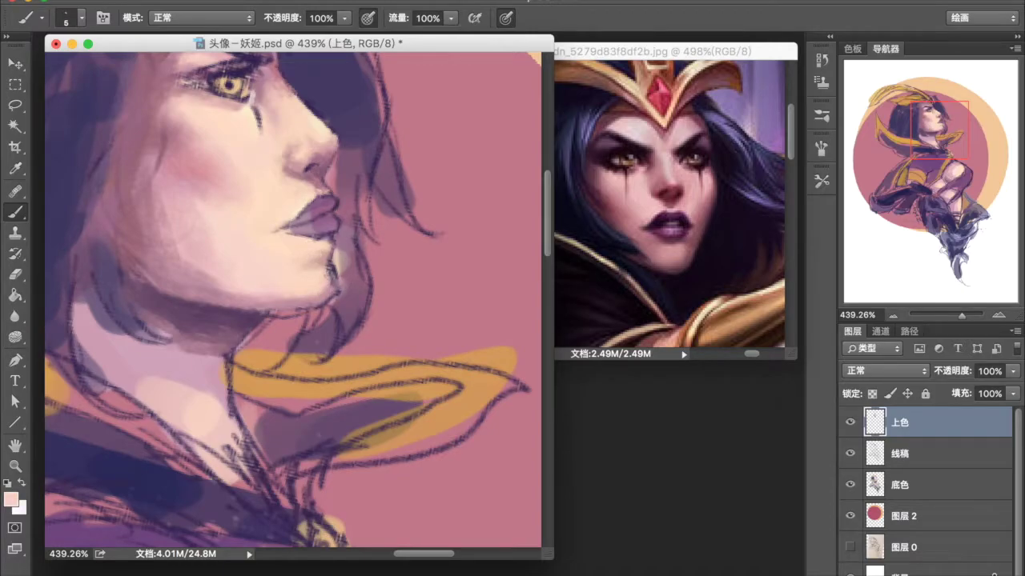
- Blend a darker pink into the chin and neck, then review the whole figure
left_click(307, 282, "alt")
scroll(308, 282, "down", 2)
scroll(296, 265, "down", 2)
scroll(280, 248, "up", 3)
scroll(275, 240, "down", 1)
scroll(282, 223, "up", 1)
scroll(282, 222, "down", 2)
left_click_drag(320, 240, 369, 264)
scroll(370, 269, "down", 2)
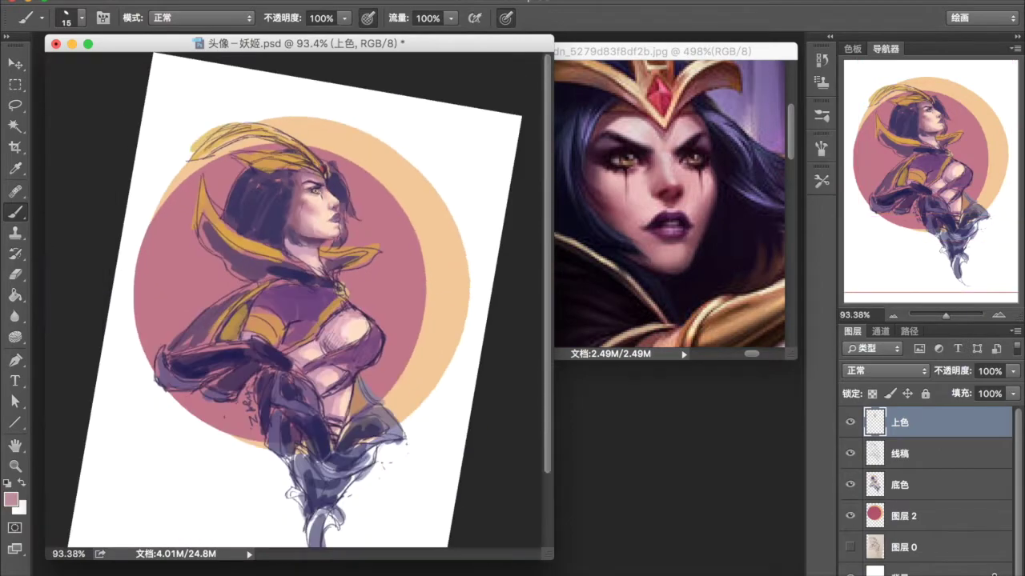
- Sample a darker mauve and a light pink while zooming in on the face
scroll(297, 224, "up", 4)
left_click(297, 224, "alt")
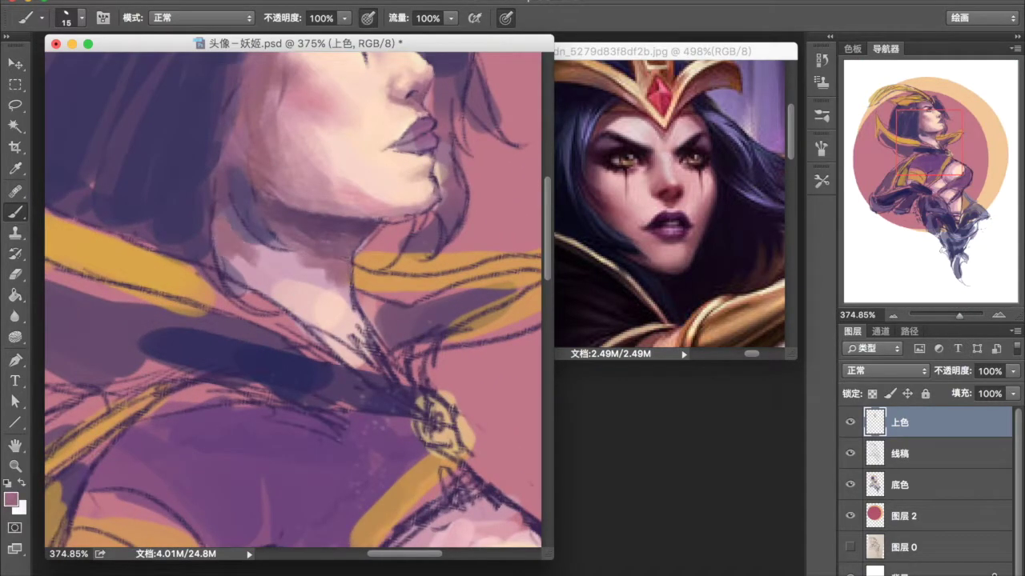
left_click(352, 332, "alt")
scroll(352, 331, "down", 3)
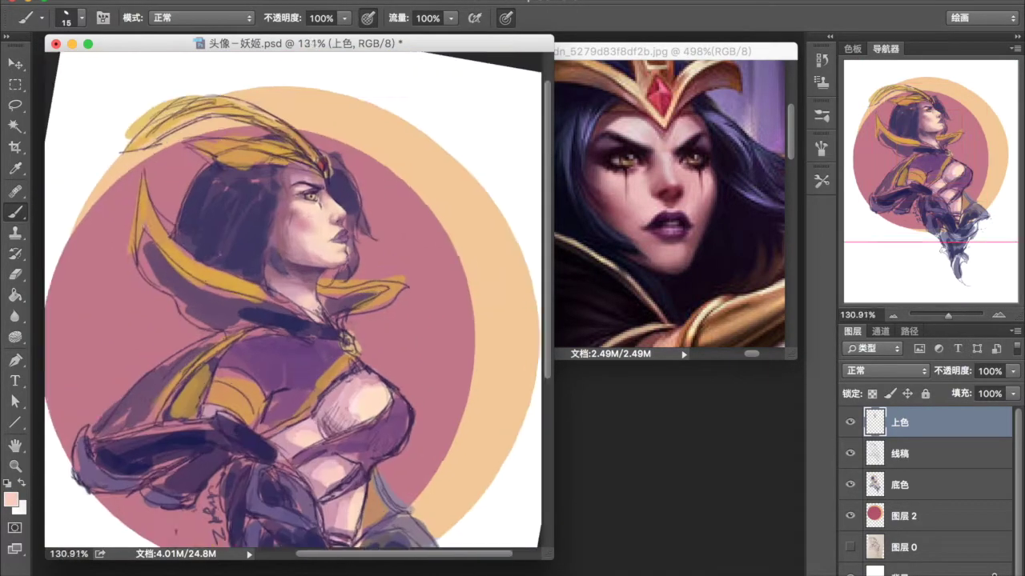
scroll(324, 287, "up", 2)
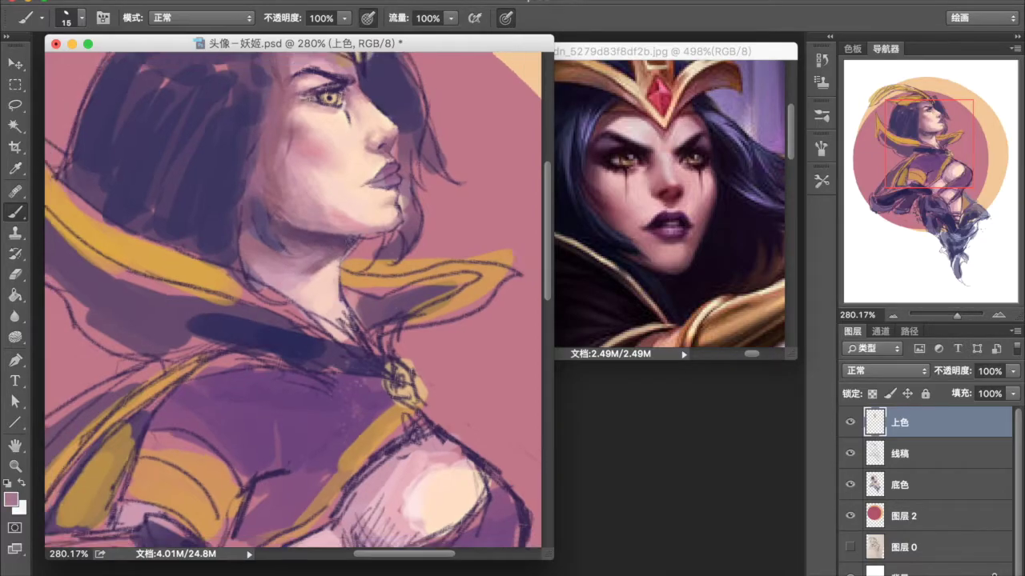
scroll(324, 286, "down", 5)
scroll(305, 336, "up", 6)
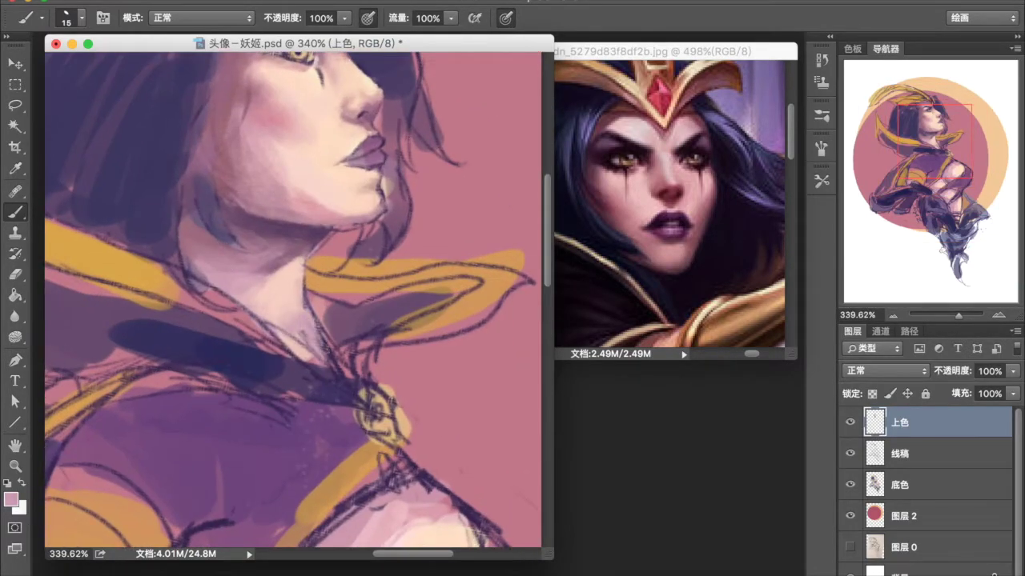
scroll(292, 304, "up", 5)
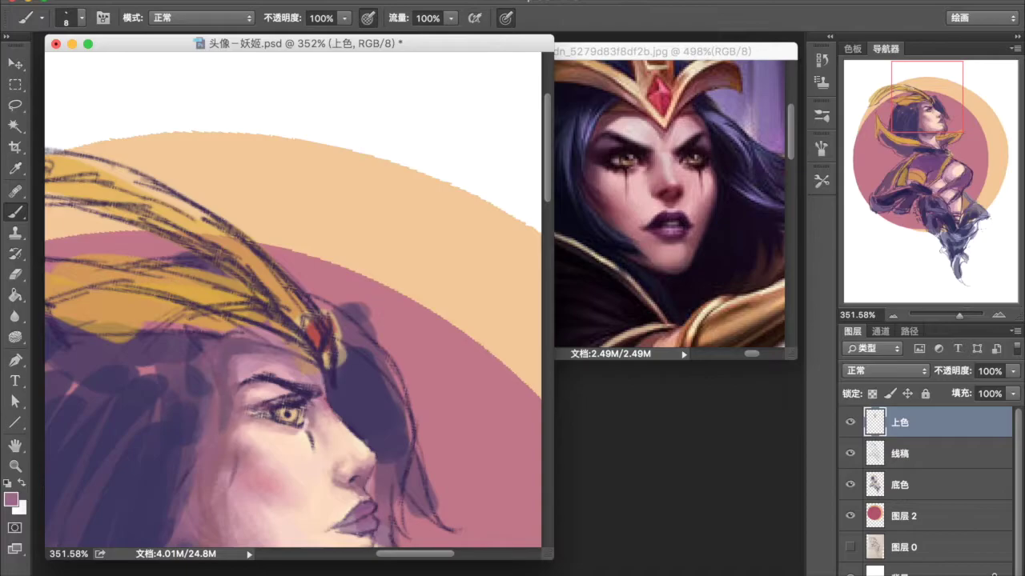
scroll(248, 437, "up", 1)
scroll(184, 361, "up", 2)
scroll(189, 342, "down", 3)
scroll(189, 343, "up", 2)
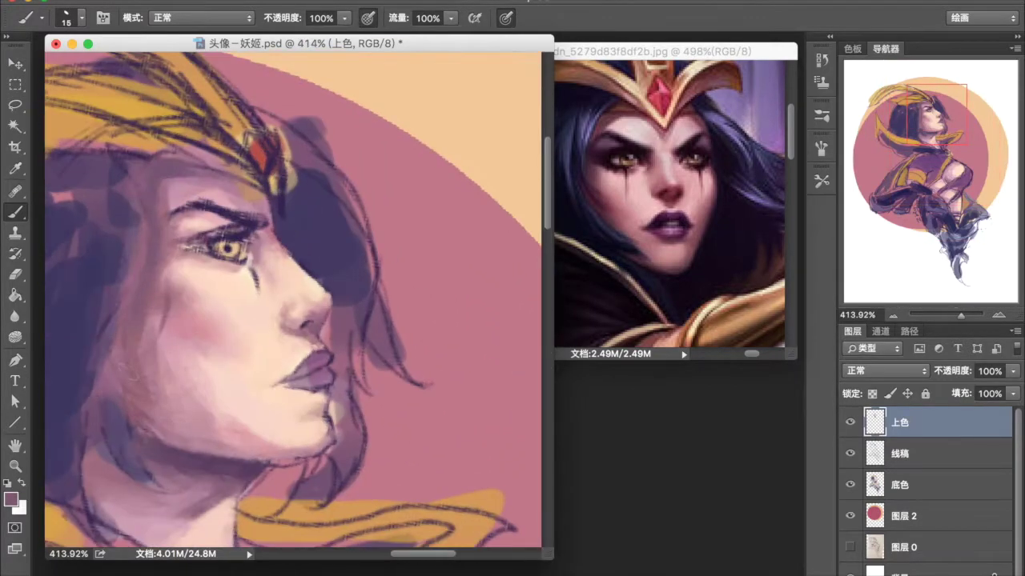
scroll(345, 241, "down", 2)
scroll(345, 241, "down", 2)
scroll(345, 241, "up", 3)
scroll(345, 241, "up", 1)
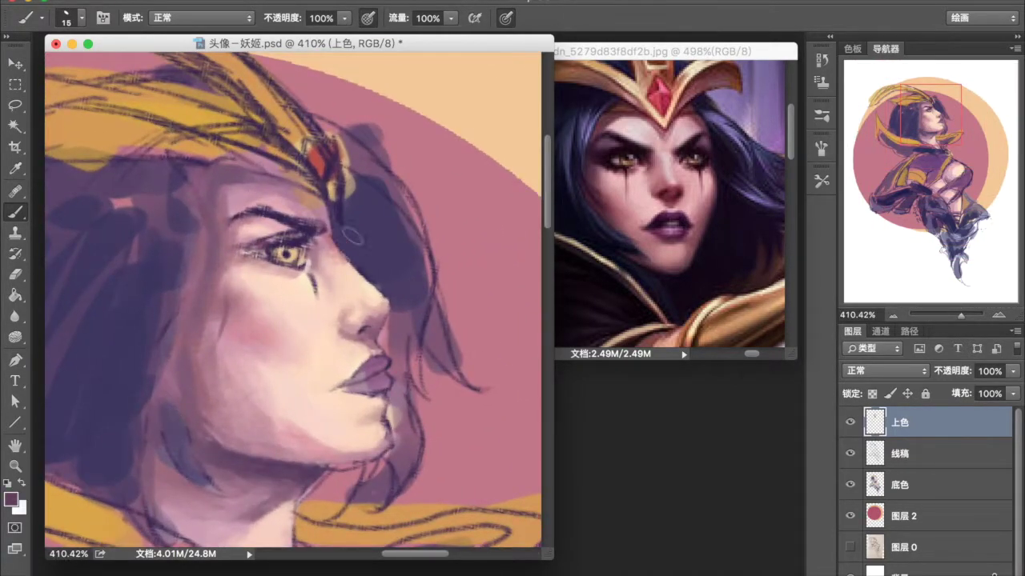
scroll(345, 241, "up", 1)
scroll(328, 235, "up", 1)
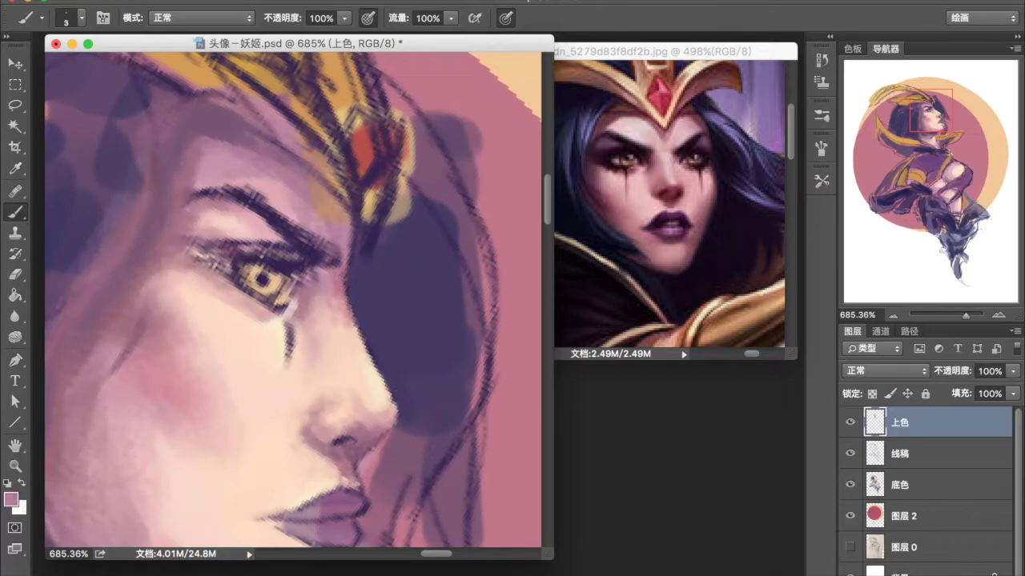
scroll(390, 277, "down", 2)
scroll(389, 277, "up", 3)
scroll(416, 256, "down", 1)
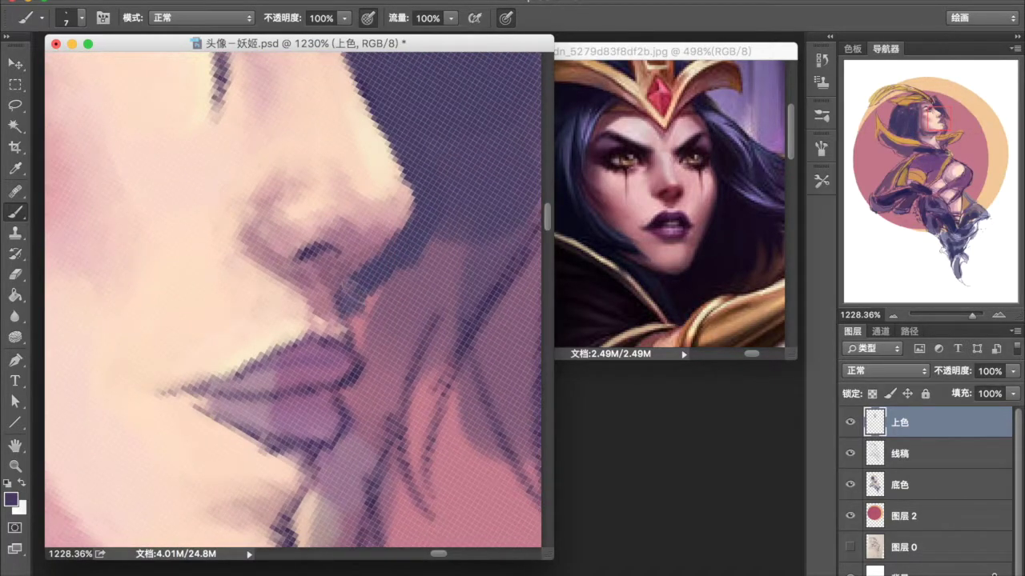
scroll(443, 225, "down", 6)
scroll(327, 286, "up", 4)
scroll(332, 283, "down", 3)
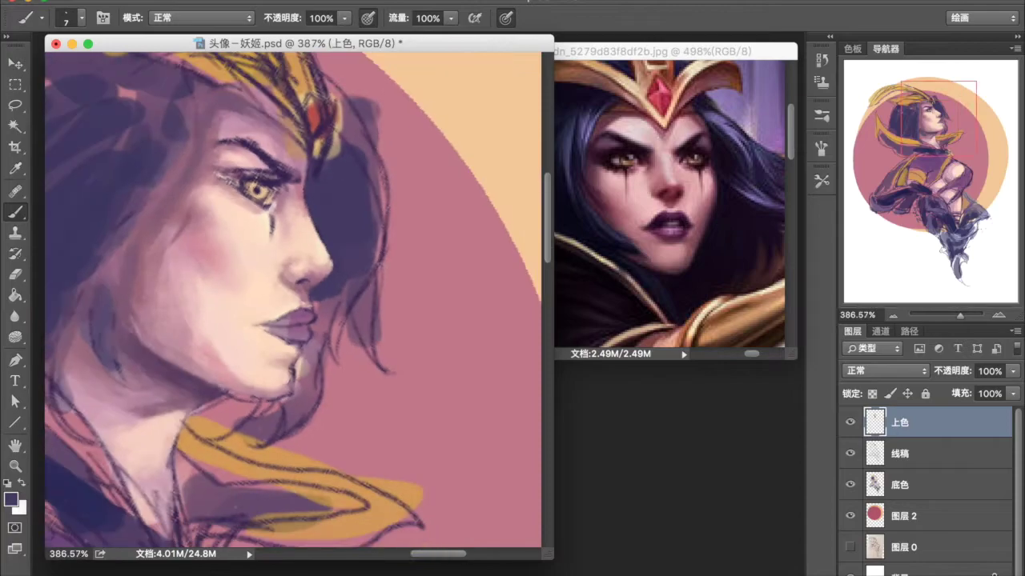
scroll(275, 275, "up", 2)
scroll(280, 269, "up", 1)
scroll(284, 260, "up", 1)
- Darken the neck under the chin and the jaw strand, undoing the stray jaw strokes
mouse_move(272, 308)
left_mouse_down()
mouse_move(245, 353)
mouse_move(257, 400)
left_mouse_up()
scroll(320, 384, "down", 3)
scroll(347, 442, "up", 3)
mouse_move(269, 320)
left_mouse_down()
mouse_move(290, 232)
mouse_move(320, 305)
left_mouse_up()
left_click_drag(332, 202, 298, 364)
scroll(286, 275, "down", 3)
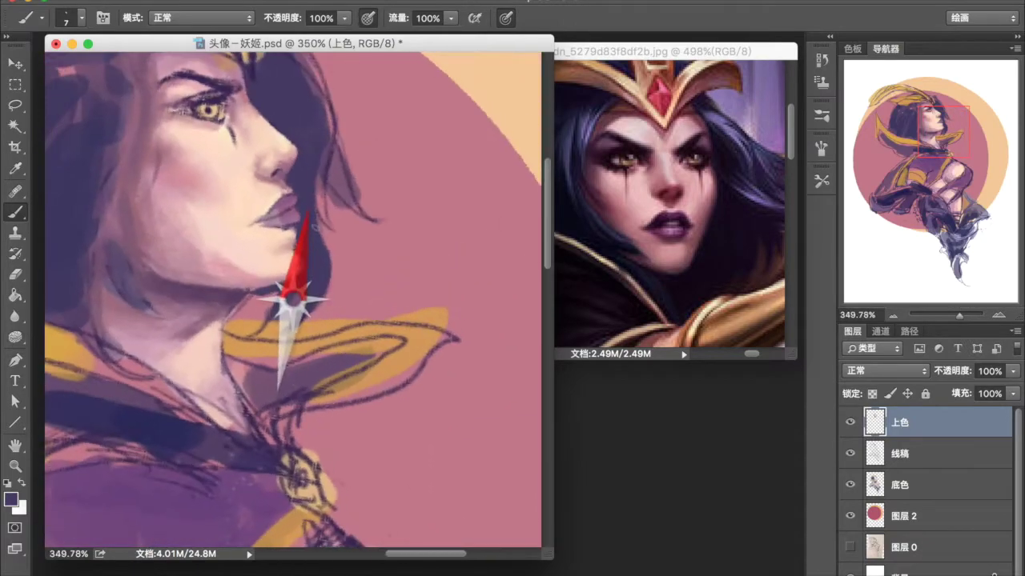
scroll(286, 274, "up", 1)
scroll(286, 274, "up", 3)
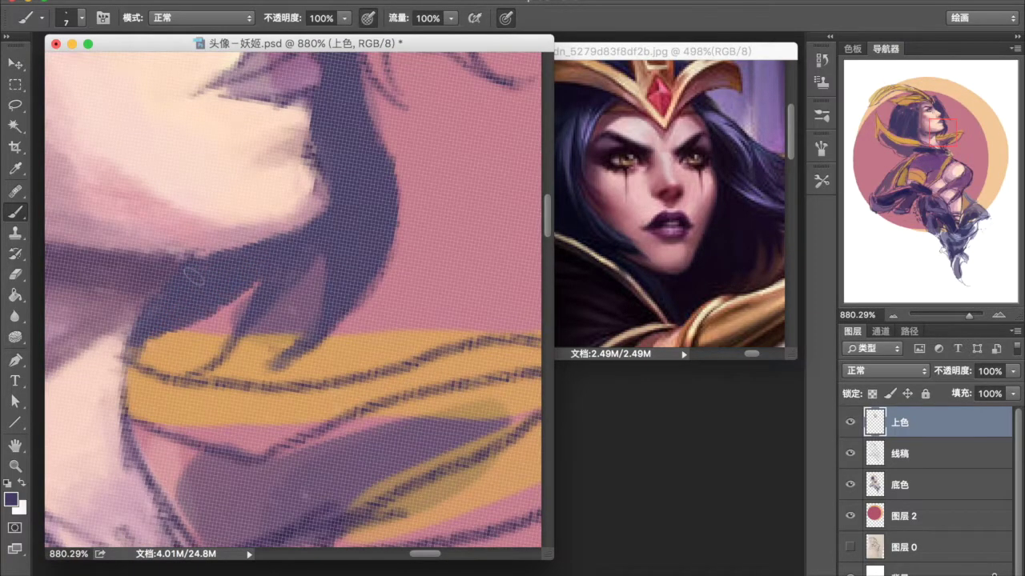
scroll(360, 308, "down", 3)
scroll(360, 309, "up", 1)
scroll(360, 308, "up", 2)
key("ctrl+z")
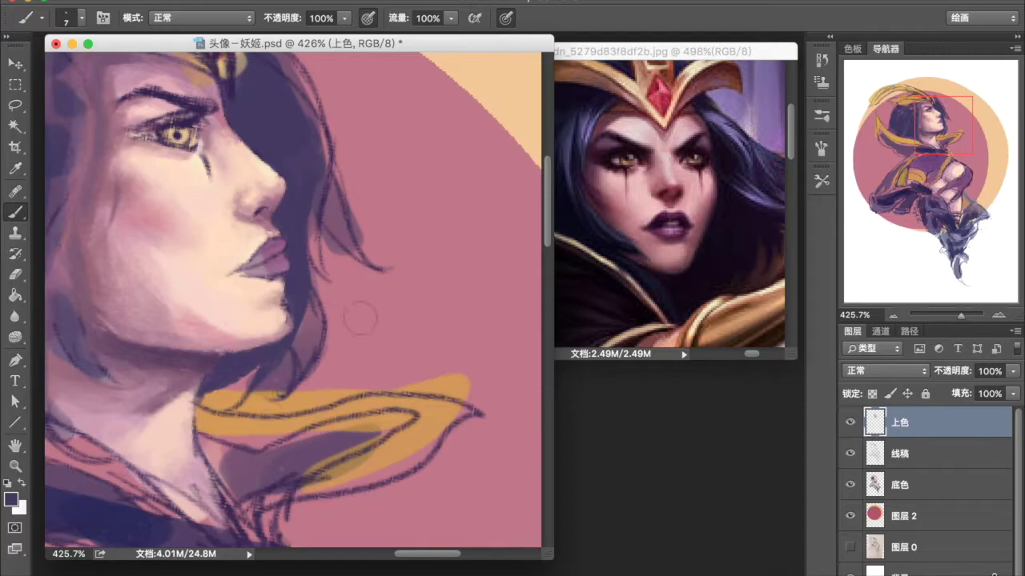
- Briefly select the 底色 layer, dismiss its layer style dialog, and return to 上色
scroll(312, 210, "down", 2)
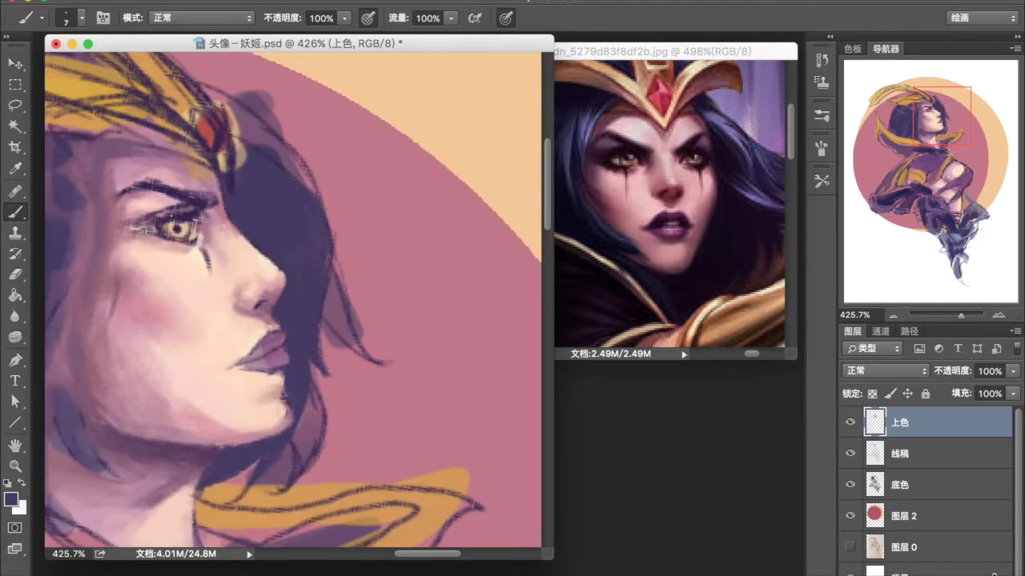
scroll(312, 210, "down", 3)
scroll(916, 542, "down", 1)
double_click(960, 479)
key("Escape")
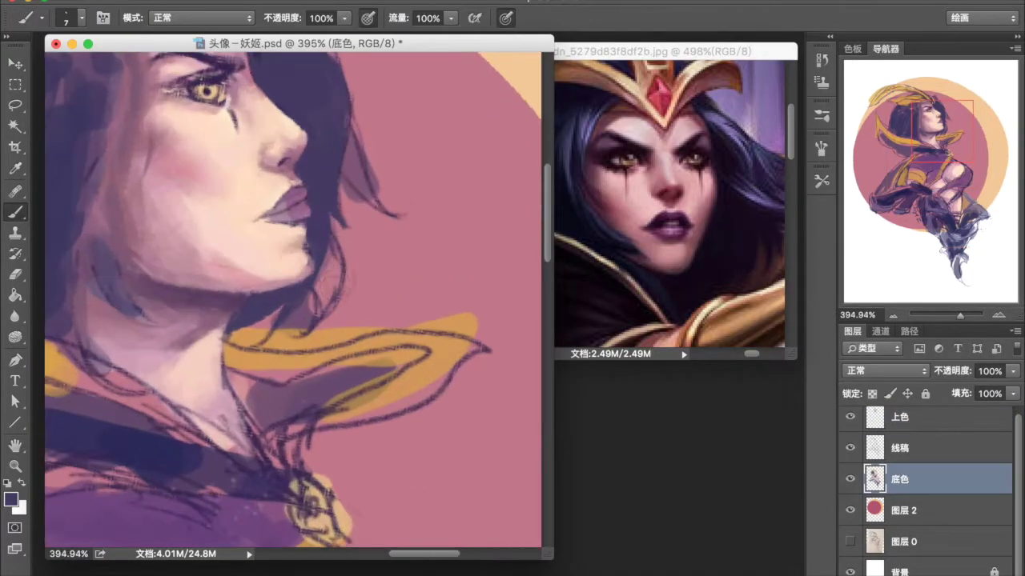
scroll(136, 164, "up", 3)
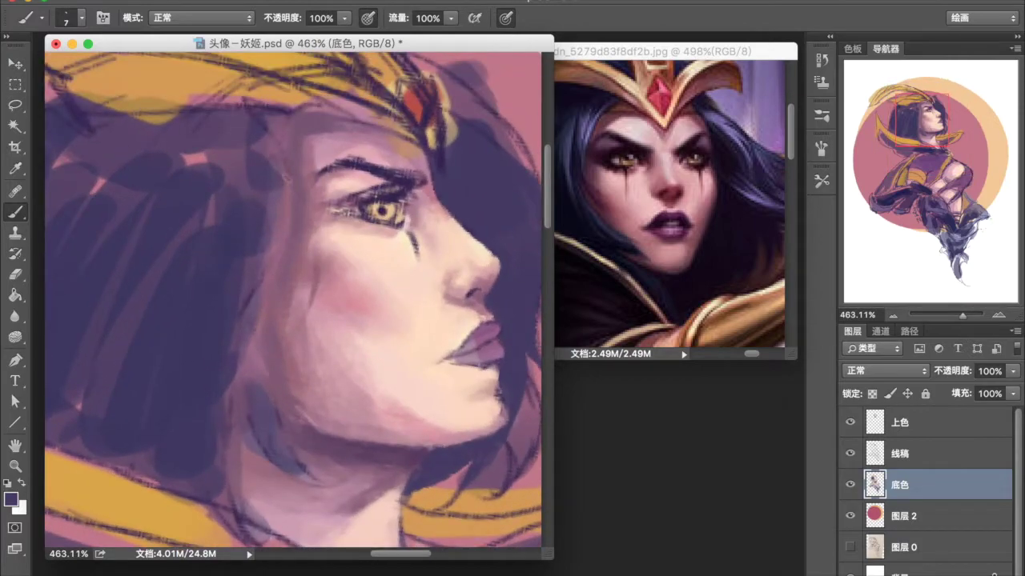
left_click(960, 422)
- Paint dark purple over the left hair area and the hair edge behind the face
scroll(448, 217, "right", 3)
mouse_move(203, 164)
left_mouse_down()
mouse_move(196, 264)
mouse_move(160, 393)
left_mouse_up()
left_click_drag(200, 284, 181, 437)
left_click_drag(188, 336, 225, 465)
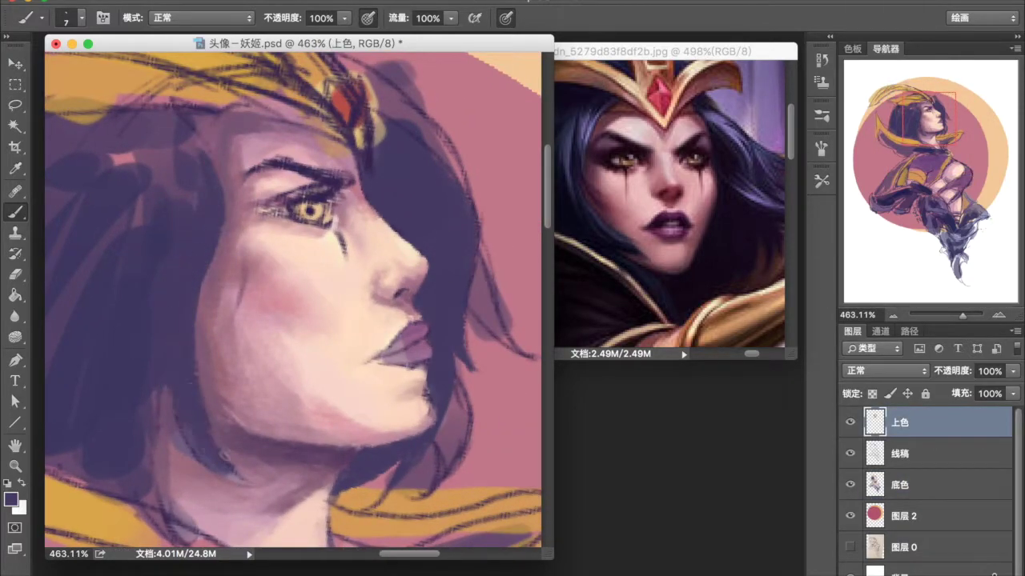
left_click_drag(198, 361, 205, 290)
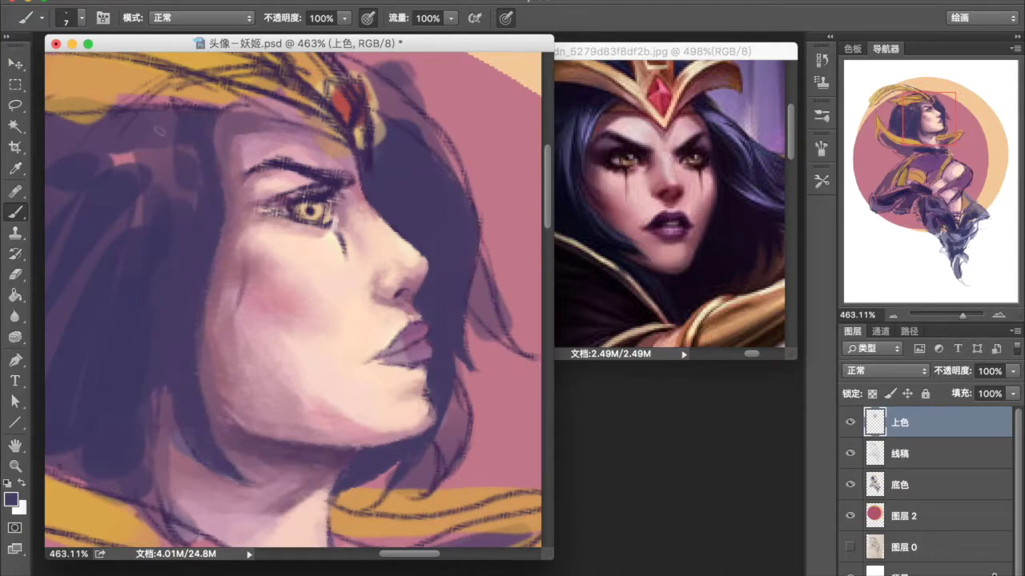
scroll(228, 186, "down", 1)
scroll(207, 276, "down", 5)
scroll(224, 232, "up", 4)
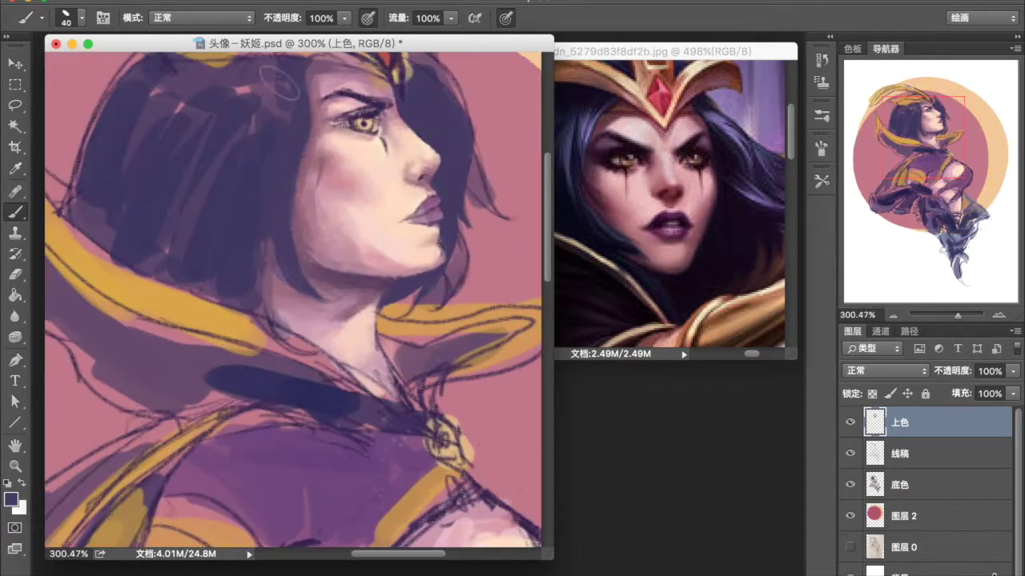
scroll(232, 204, "down", 1)
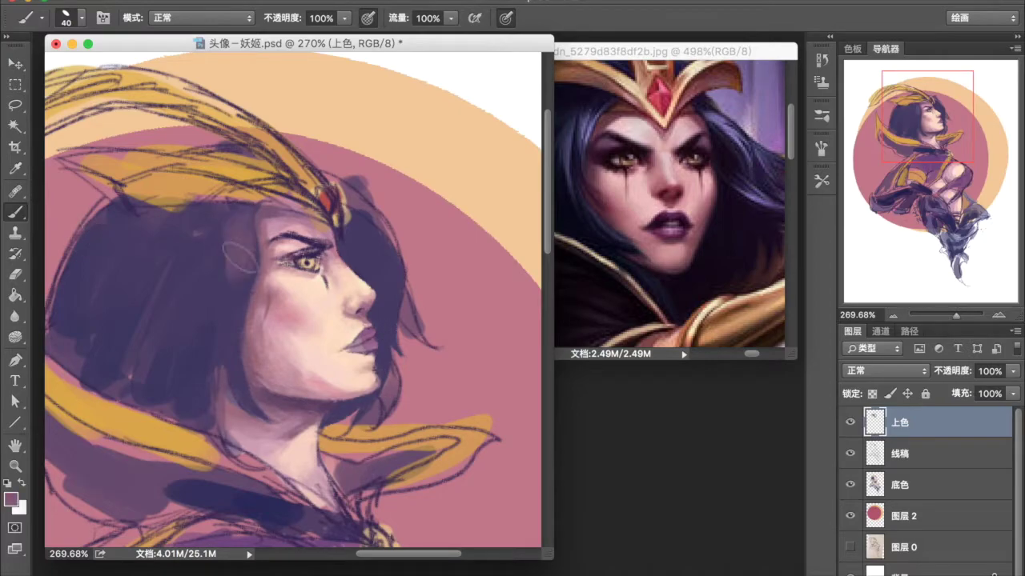
- Set a new purple foreground colour for the hair in the Color Picker
left_click(10, 499)
mouse_move(534, 288)
left_mouse_down()
mouse_move(534, 298)
mouse_move(535, 141)
left_mouse_up()
left_click(418, 208)
left_click(397, 184)
left_click(675, 99)
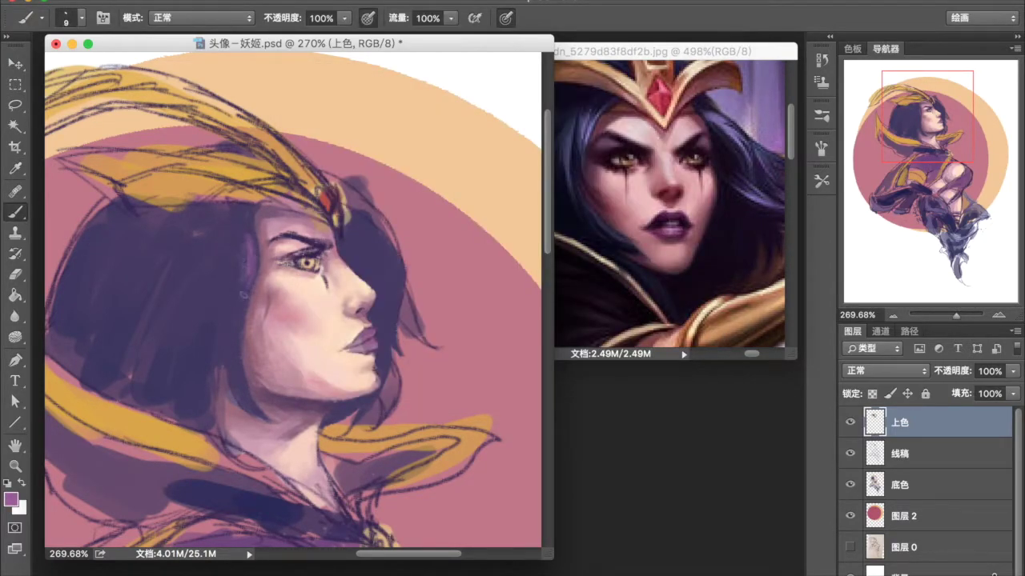
- Switch to the 底色 layer and back to the 上色 layer
key("alt+bracketleft")
key("alt+bracketleft")
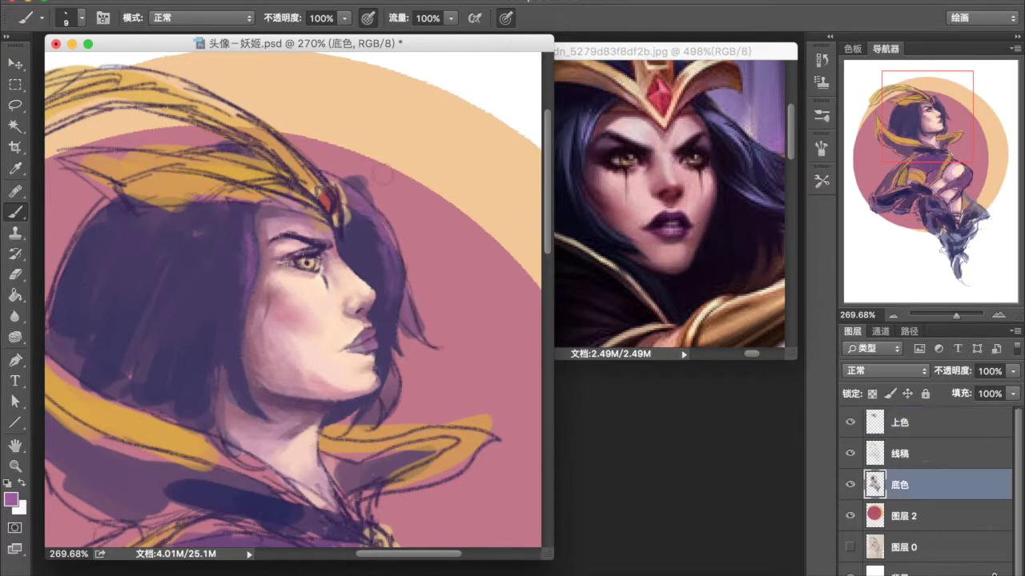
left_click(898, 422)
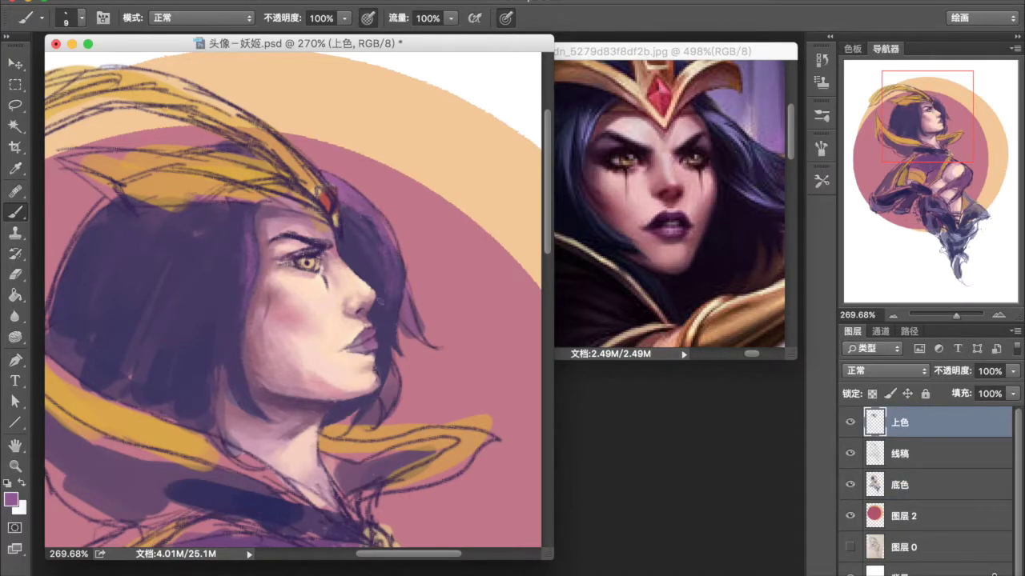
scroll(380, 302, "down", 2)
scroll(352, 256, "up", 3)
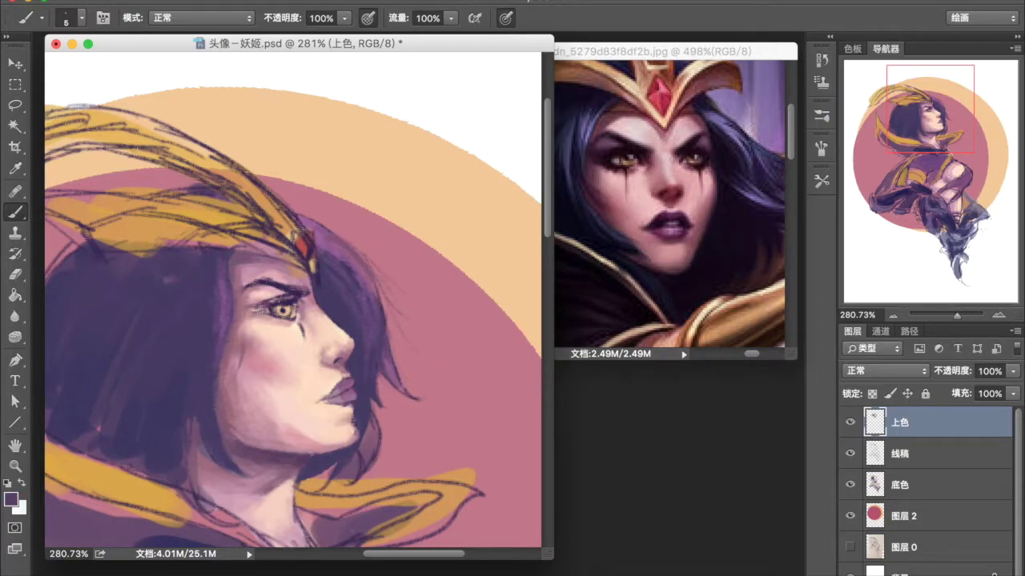
scroll(336, 348, "down", 2)
scroll(336, 348, "up", 3)
- Choose a light beige foreground colour in the Color Picker
left_click(10, 500)
left_click(332, 130)
key("Return")
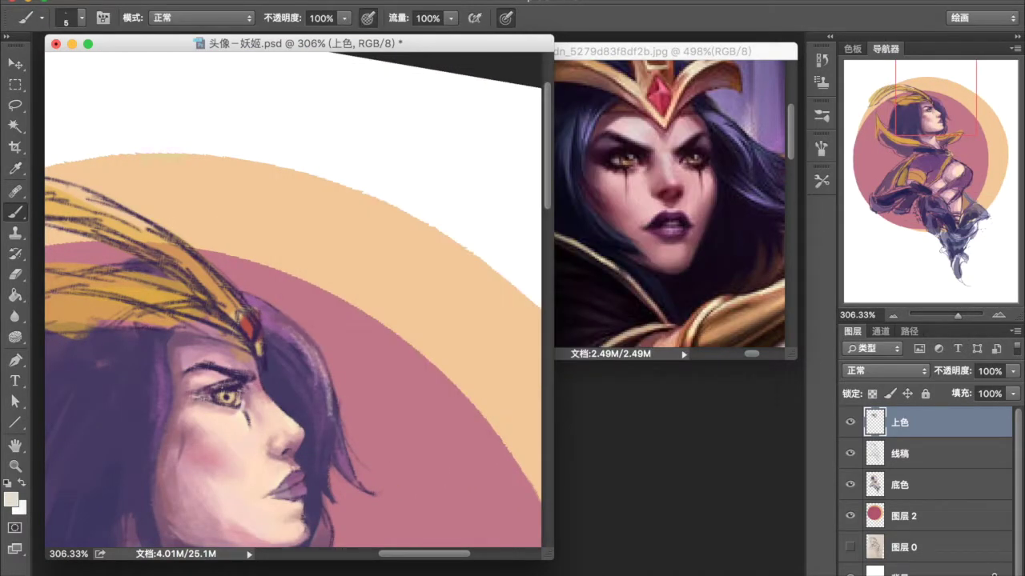
scroll(336, 352, "down", 2)
scroll(336, 352, "up", 3)
scroll(336, 352, "up", 2)
scroll(336, 352, "down", 1)
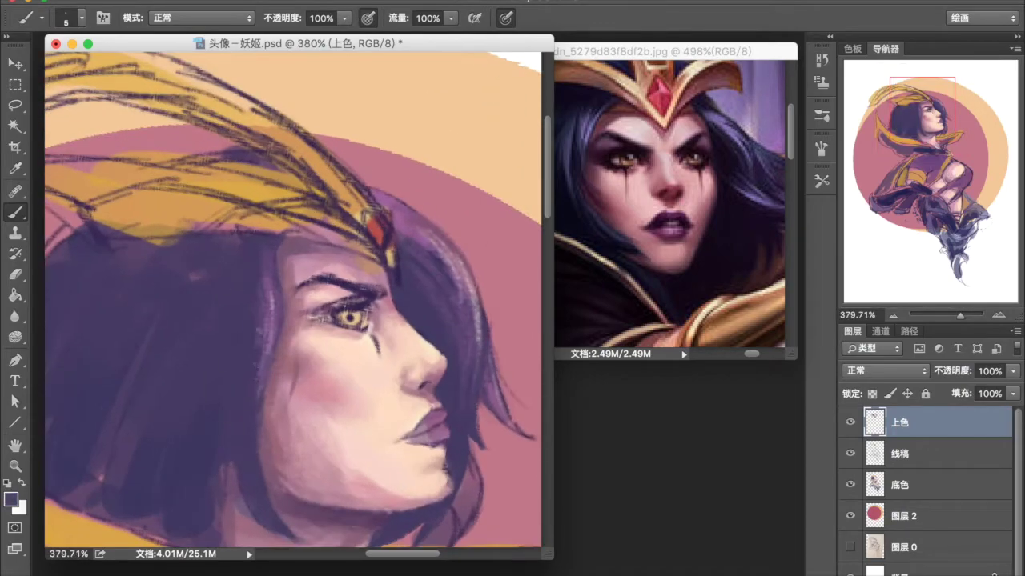
scroll(248, 370, "up", 3)
scroll(248, 370, "down", 10)
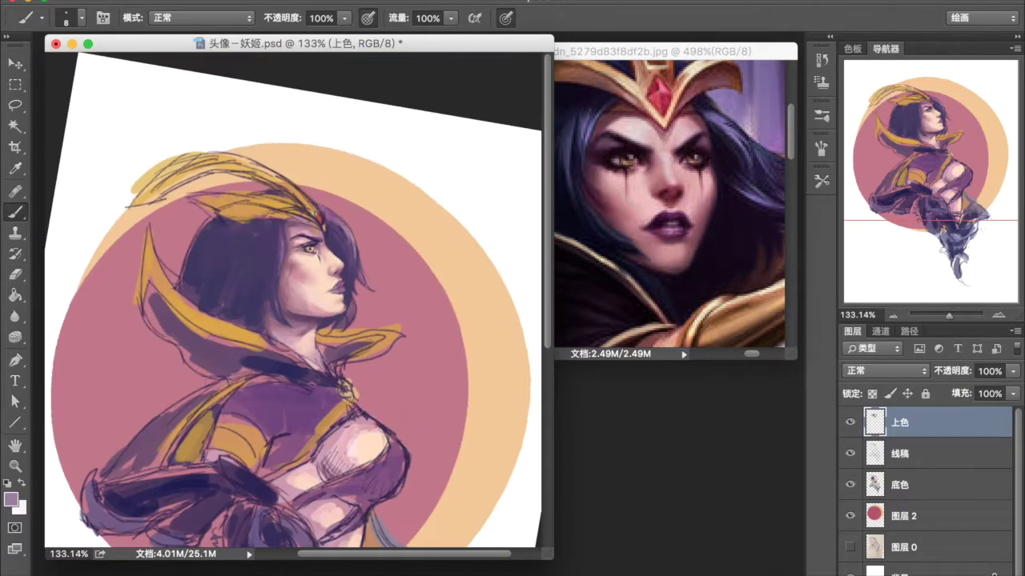
scroll(264, 308, "up", 4)
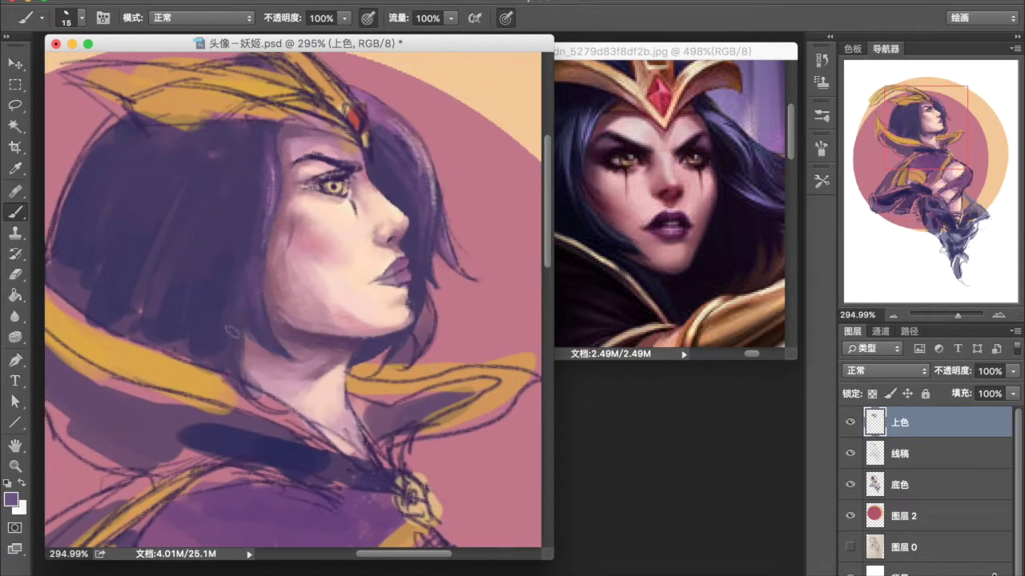
- Sample the face's skin pink, then pick dark navy-purple 15043e as foreground
left_click(362, 248, "alt")
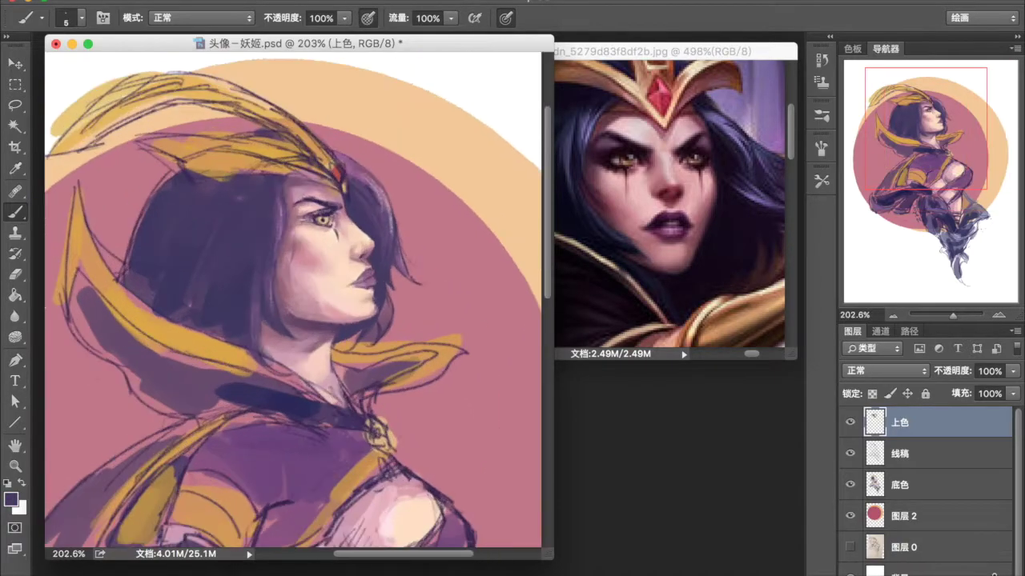
left_click(11, 499)
left_click(501, 265)
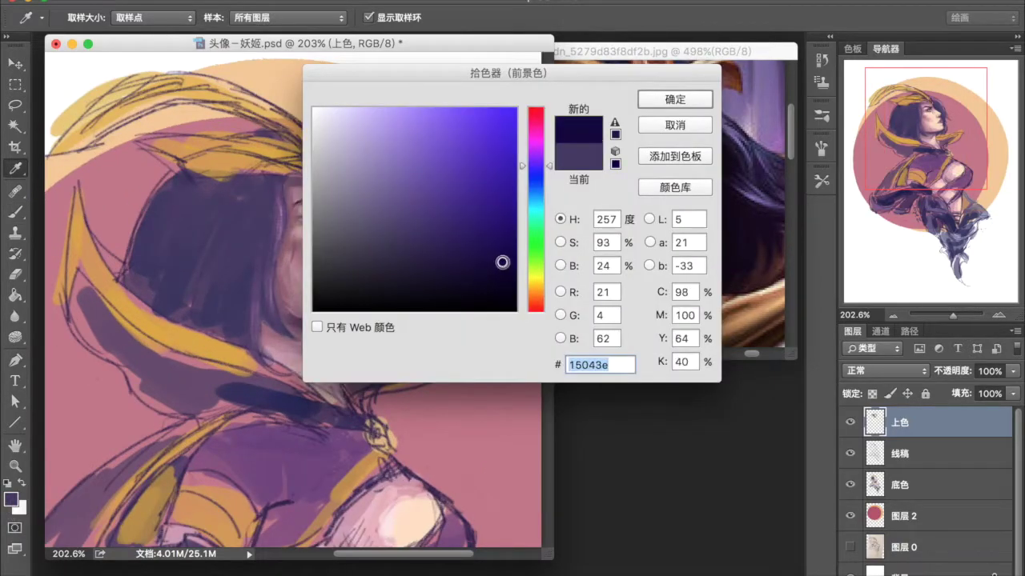
- Confirm the dark navy-purple and sample a dark purple to paint with the Brush
left_click(668, 98)
scroll(314, 187, "up", 1)
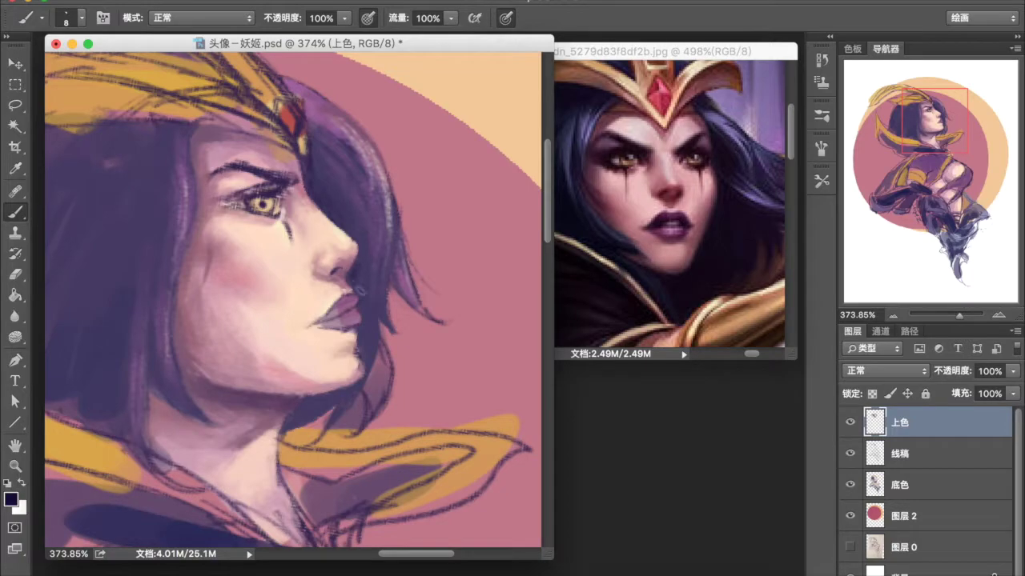
scroll(362, 352, "up", 2)
scroll(361, 352, "down", 2)
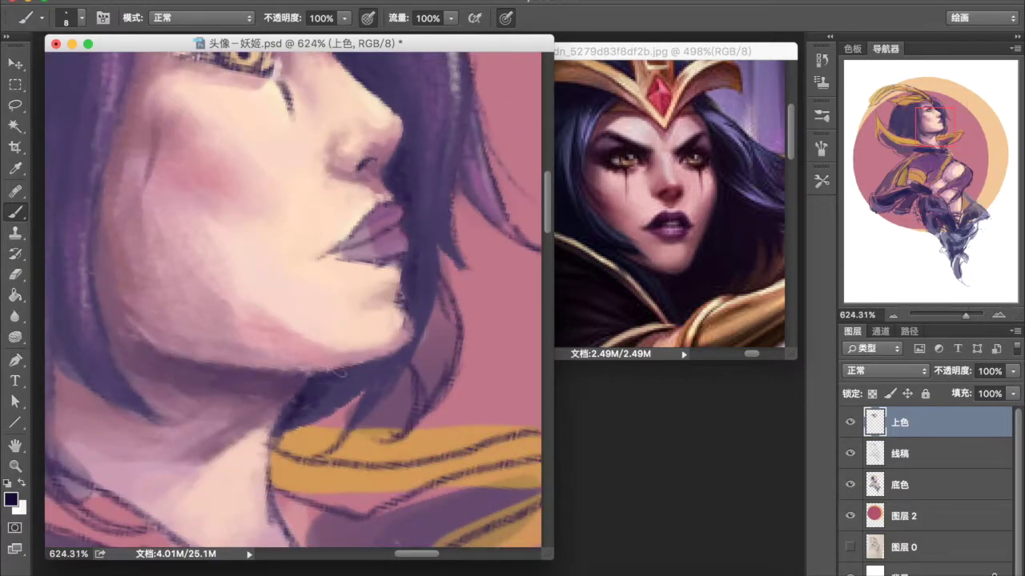
scroll(362, 352, "down", 5)
scroll(304, 240, "up", 4)
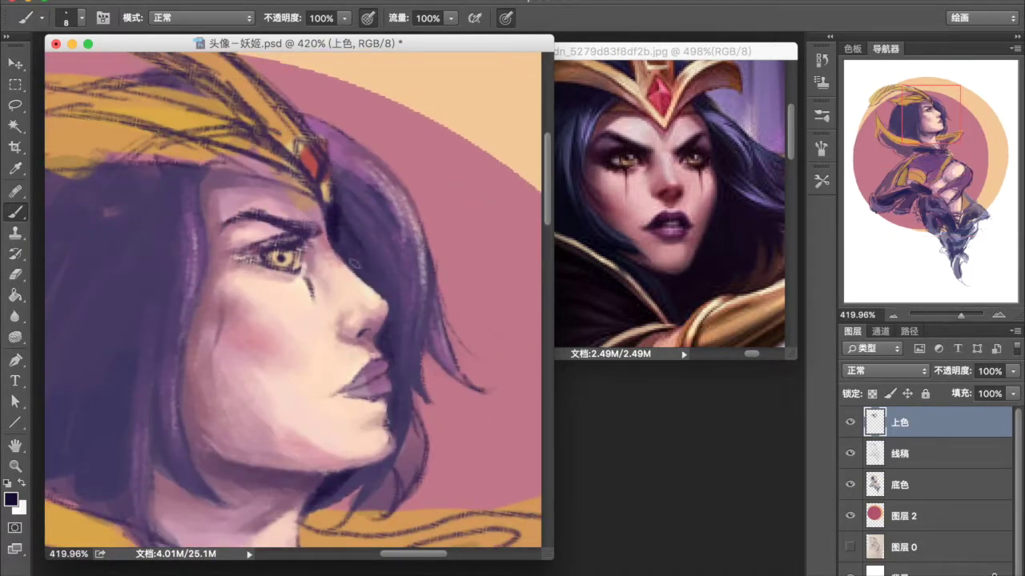
scroll(366, 226, "down", 3)
scroll(367, 225, "down", 3)
scroll(367, 226, "up", 3)
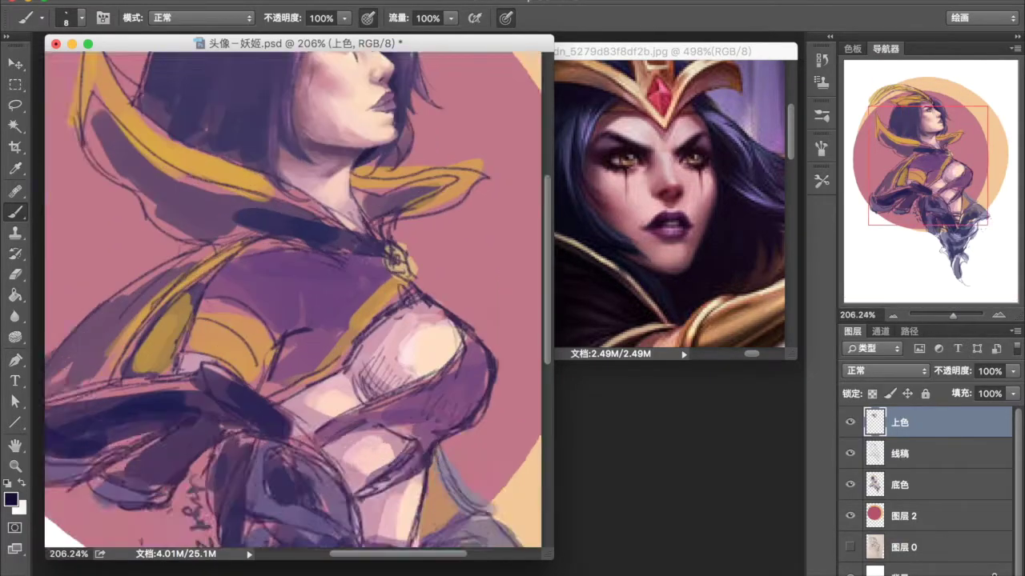
scroll(366, 226, "up", 2)
key("i")
left_click(10, 499)
key("Return")
key("b")
- Paint darker shading strokes into the hair with a progressively larger brush
scroll(408, 317, "up", 1)
scroll(408, 316, "down", 2)
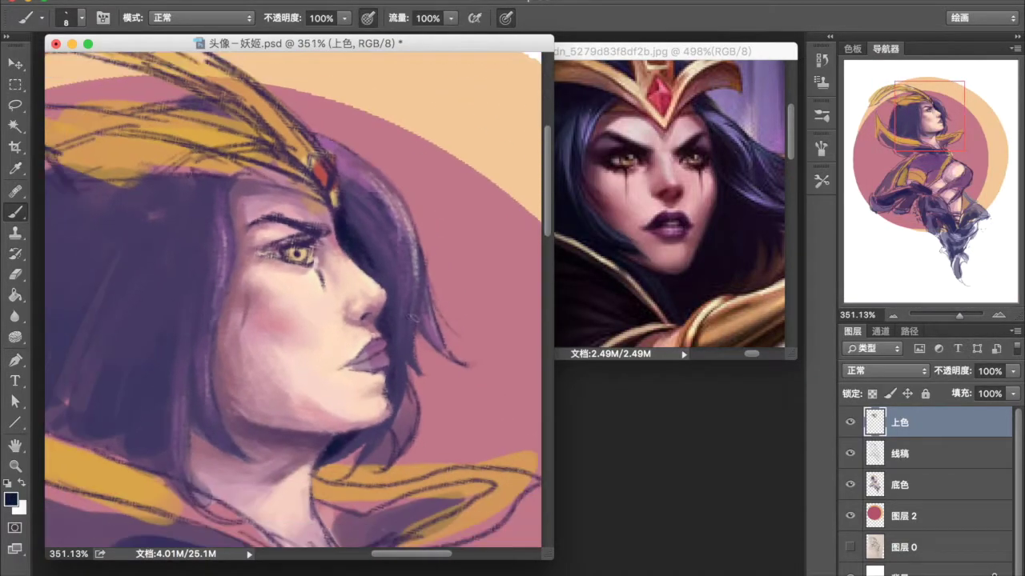
scroll(408, 316, "up", 3)
scroll(509, 255, "down", 1)
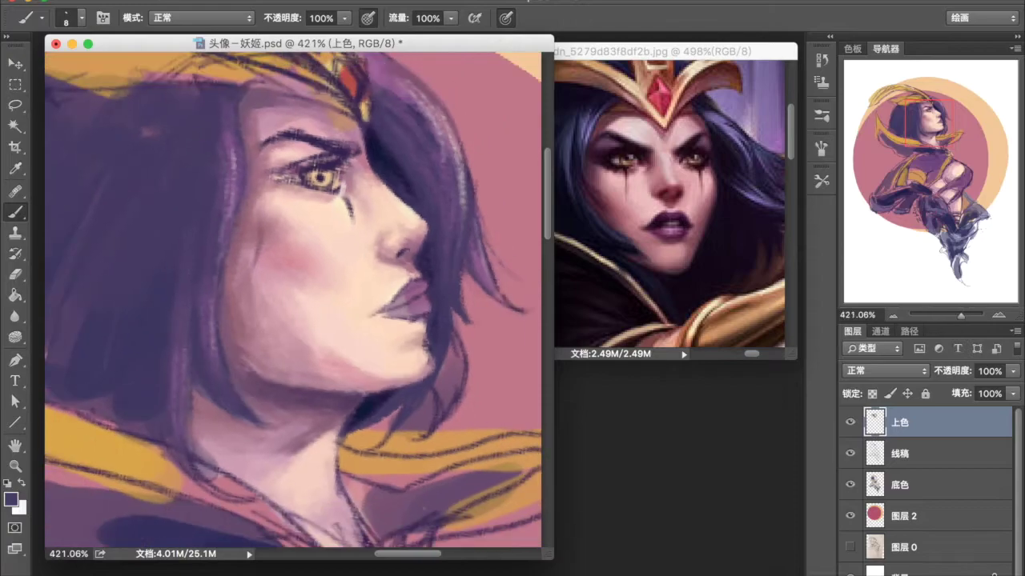
scroll(293, 300, "down", 1)
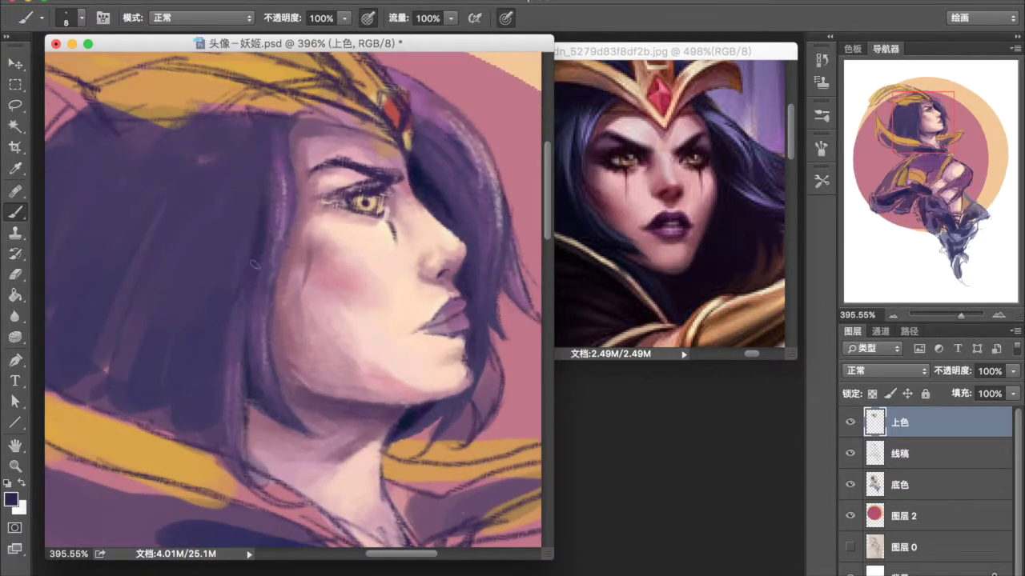
mouse_move(250, 147)
left_mouse_down()
mouse_move(206, 165)
mouse_move(321, 240)
left_mouse_up()
key("bracketright")
scroll(245, 161, "down", 1)
key("r")
scroll(286, 290, "up", 1)
left_click_drag(286, 291, 240, 361)
- Rotate the canvas view and add finer hair strokes with a smaller brush
scroll(240, 361, "down", 5)
key("r")
left_click_drag(284, 280, 284, 241)
scroll(284, 240, "up", 10)
key("bracketleft")
key("bracketleft")
key("bracketleft")
left_click_drag(424, 296, 280, 336)
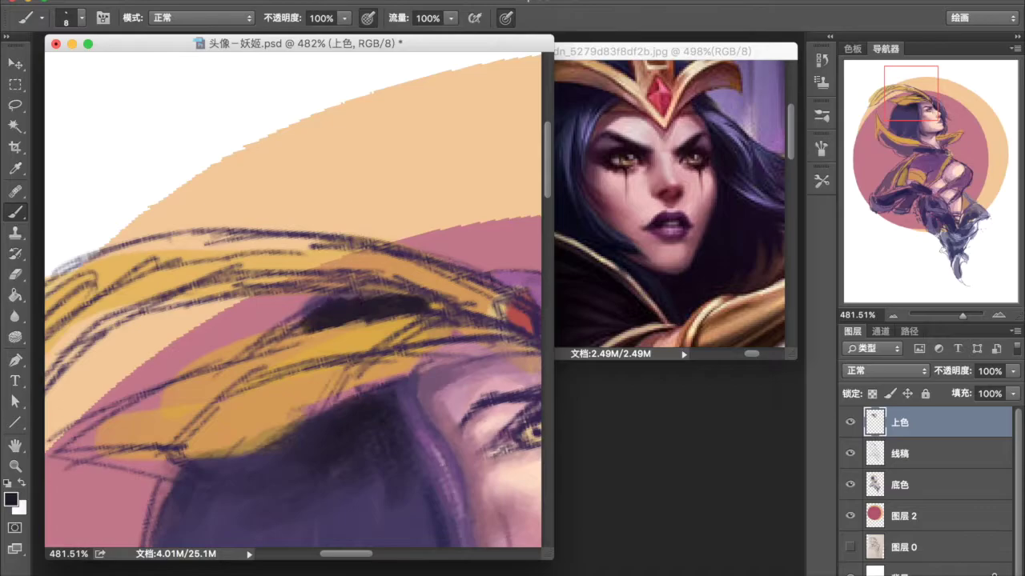
- At brush size 30, cover the hair and lower hair with broad dark purple strokes
scroll(290, 138, "down", 3)
scroll(290, 138, "down", 5)
scroll(290, 138, "up", 6)
key("bracketright")
key("bracketright")
key("bracketright")
left_click_drag(212, 272, 290, 137)
left_click(290, 138, "alt")
left_click_drag(206, 229, 347, 141)
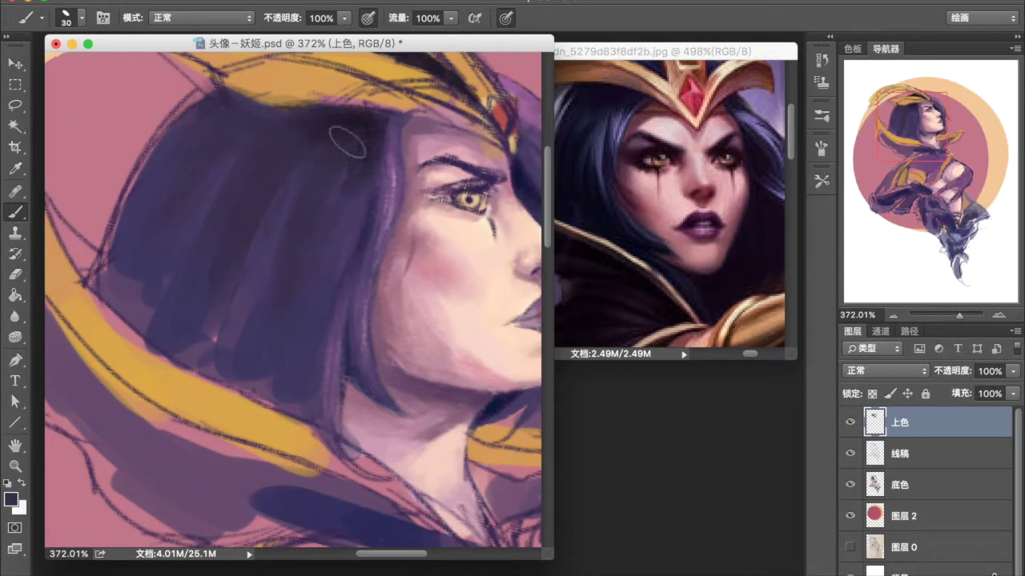
left_click_drag(148, 320, 125, 286)
- Paint more dark purple strokes into the lower hair
mouse_move(233, 312)
left_mouse_down()
mouse_move(283, 320)
mouse_move(229, 344)
left_mouse_up()
mouse_move(240, 224)
left_mouse_down()
mouse_move(151, 329)
mouse_move(184, 144)
left_mouse_up()
scroll(240, 201, "down", 4)
scroll(305, 251, "up", 3)
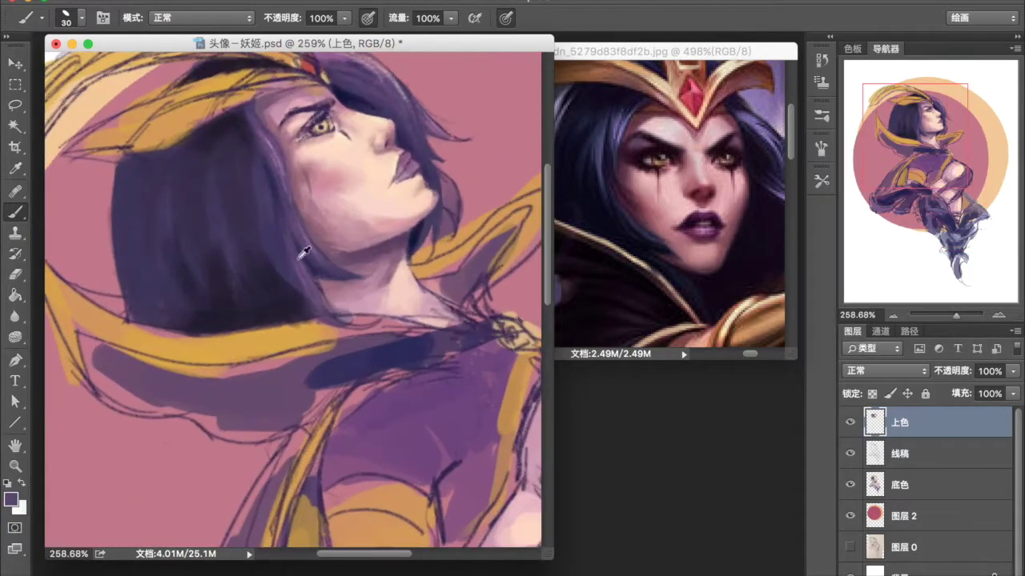
scroll(230, 215, "up", 2)
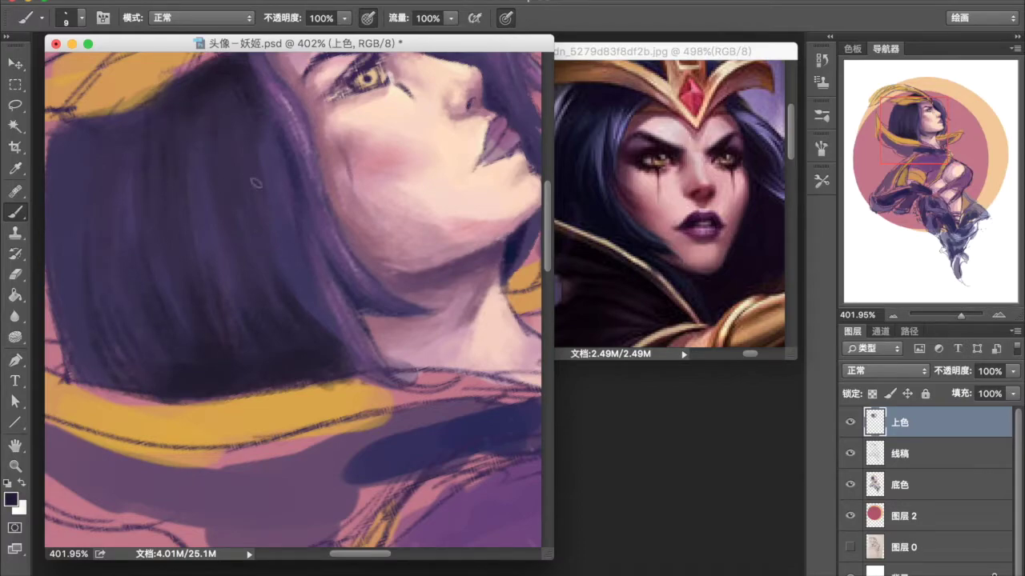
scroll(250, 178, "down", 3)
scroll(293, 393, "up", 1)
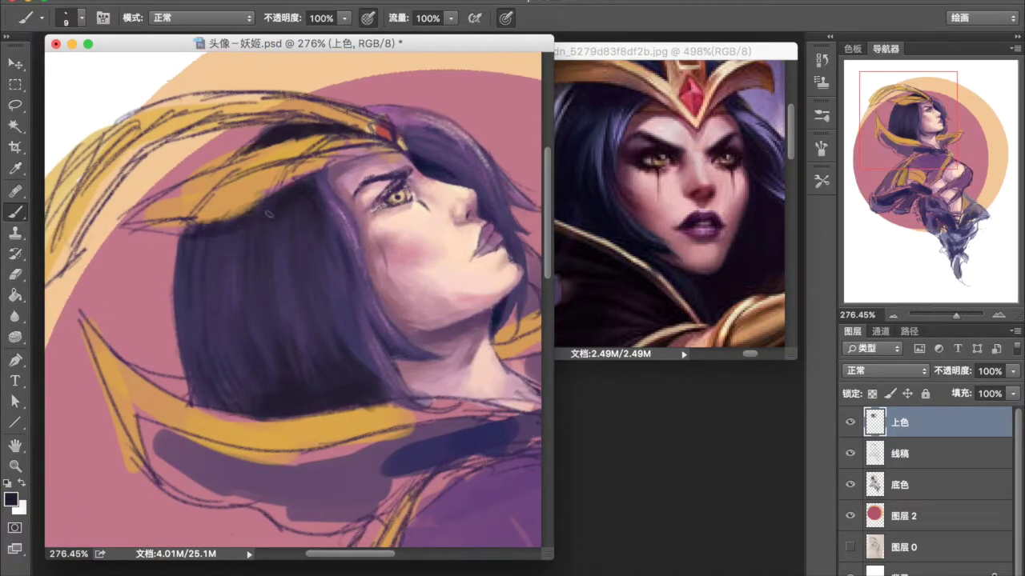
scroll(309, 184, "up", 2)
- Sample light lilac tones from the temple and near the neck
left_click(328, 284, "alt")
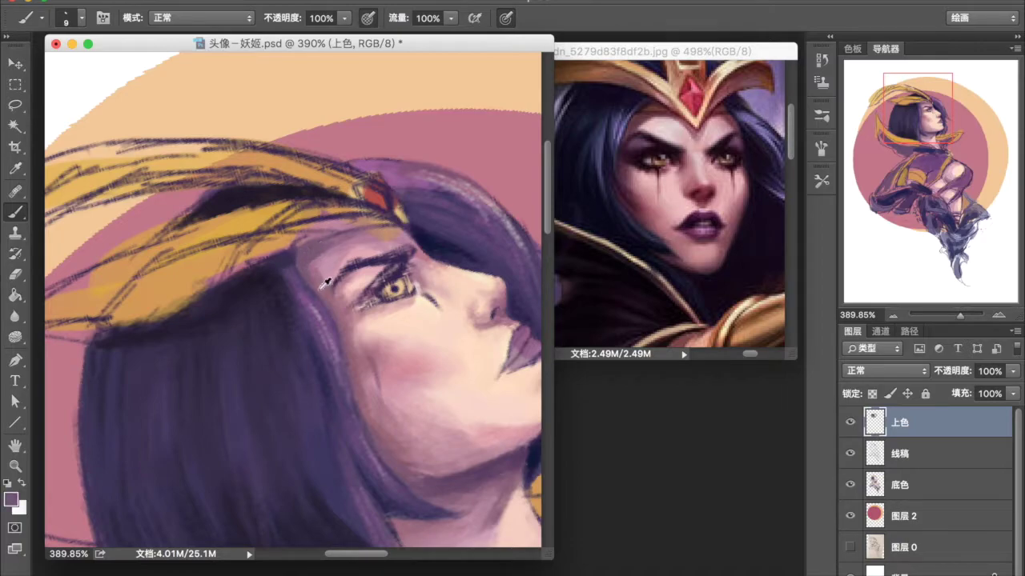
scroll(304, 160, "down", 4)
scroll(304, 161, "up", 1)
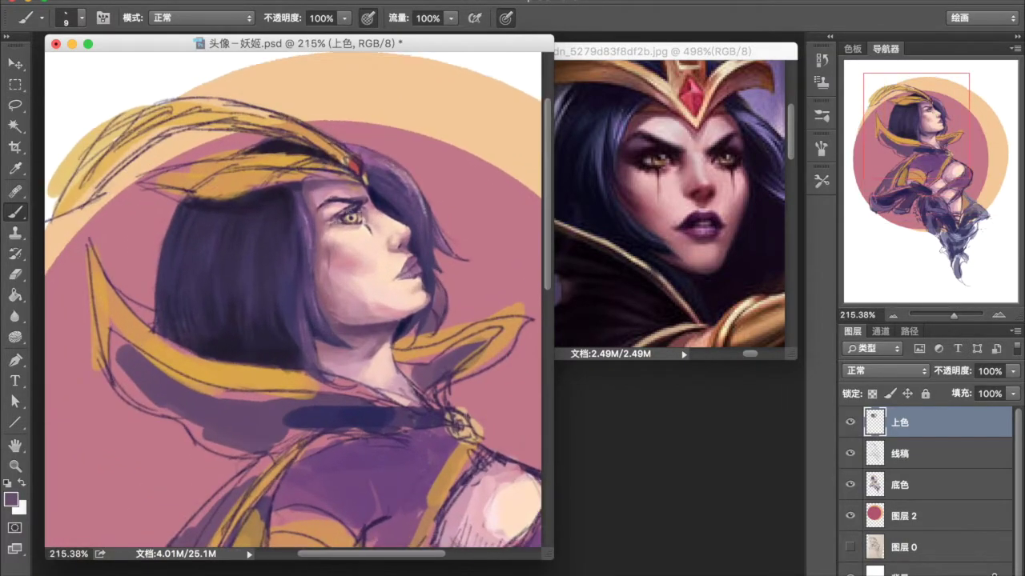
scroll(326, 381, "up", 3)
scroll(320, 377, "up", 1)
left_click(292, 365, "alt")
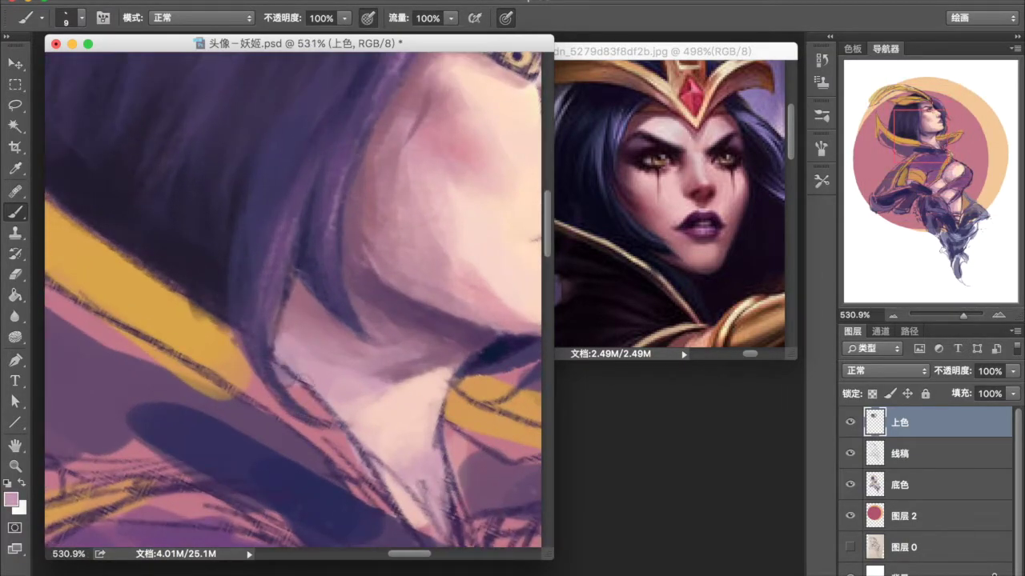
scroll(285, 346, "up", 1)
scroll(272, 321, "down", 3)
scroll(241, 272, "down", 2)
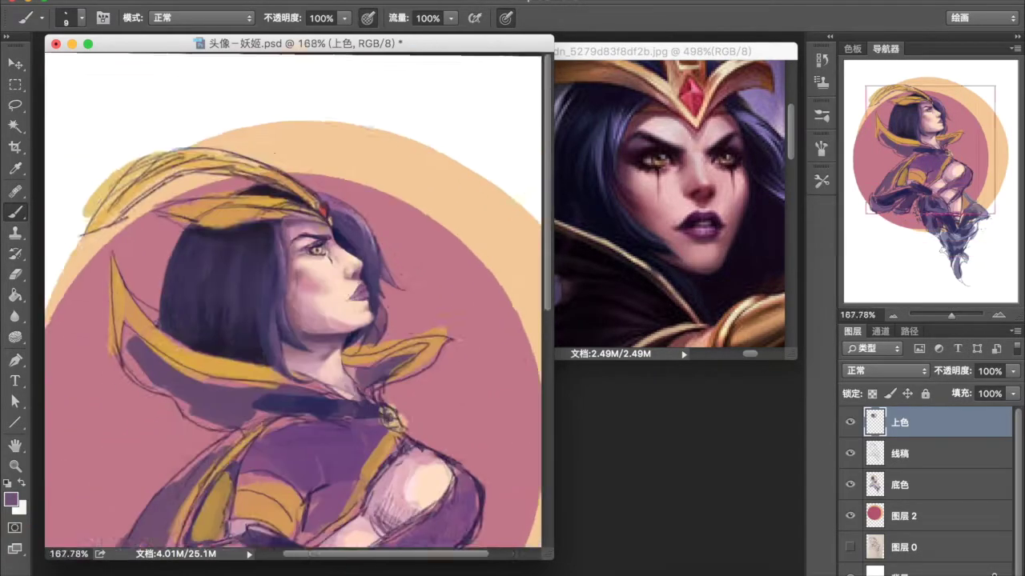
- Sample dark, lighter and mid purples from the hair and shrink the brush to 10
scroll(224, 240, "up", 4)
left_click(212, 256, "alt")
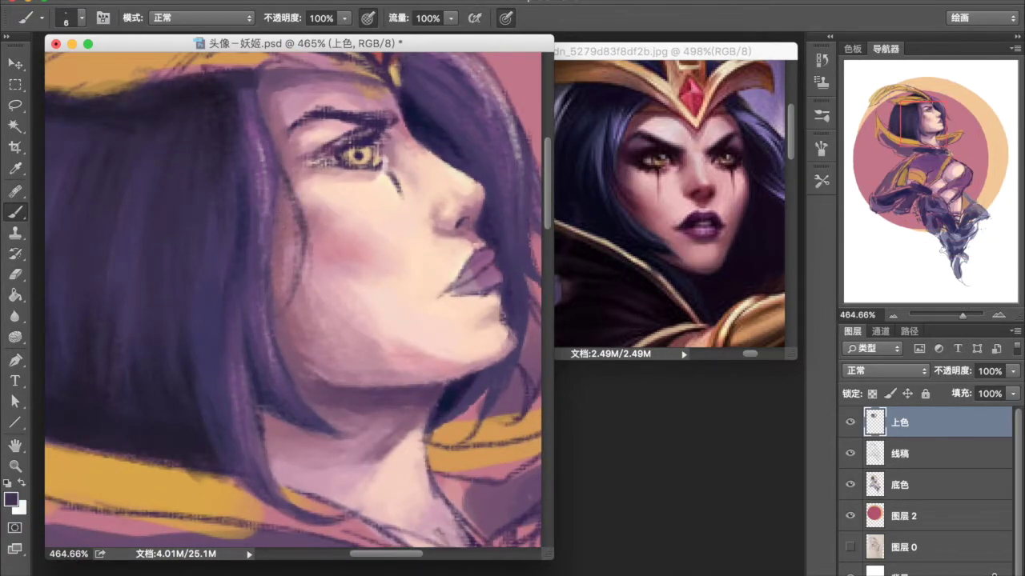
scroll(301, 213, "down", 4)
scroll(265, 200, "up", 5)
left_click(255, 195, "alt")
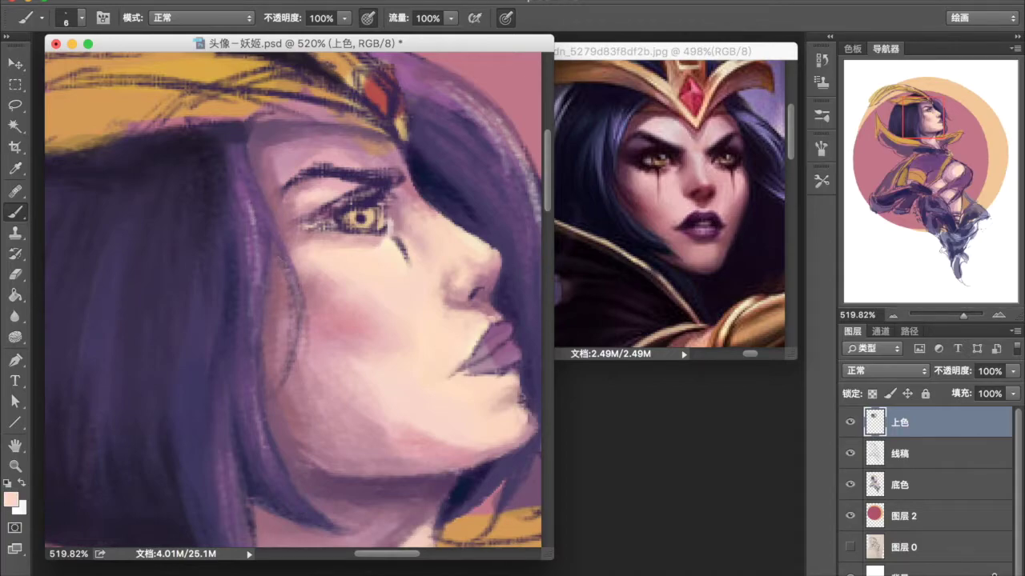
scroll(294, 256, "down", 4)
scroll(301, 220, "up", 4)
left_click(300, 220, "alt")
key("bracketleft")
key("bracketleft")
key("bracketleft")
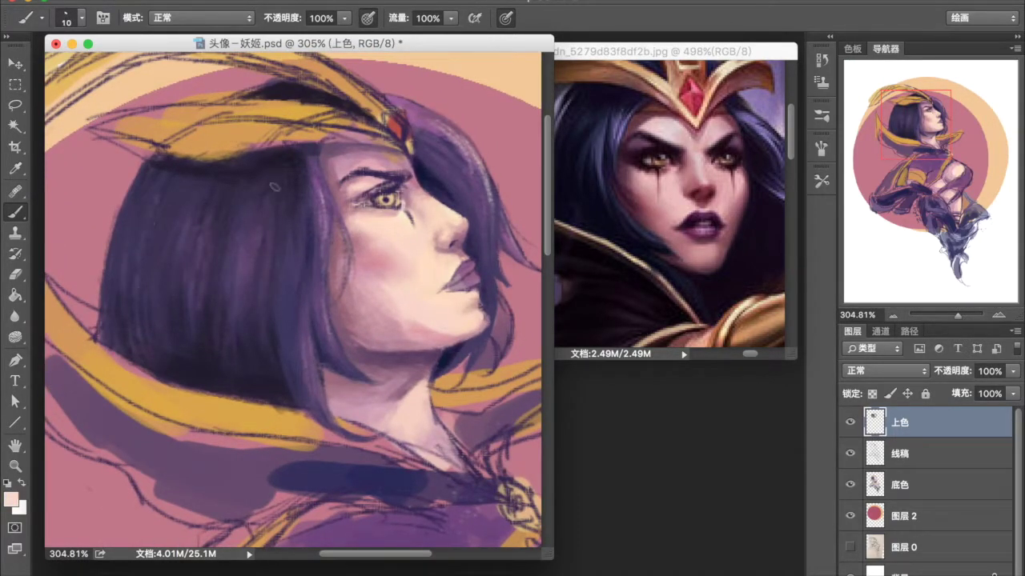
- Paint a dark purple stroke down the hair
scroll(292, 300, "down", 5)
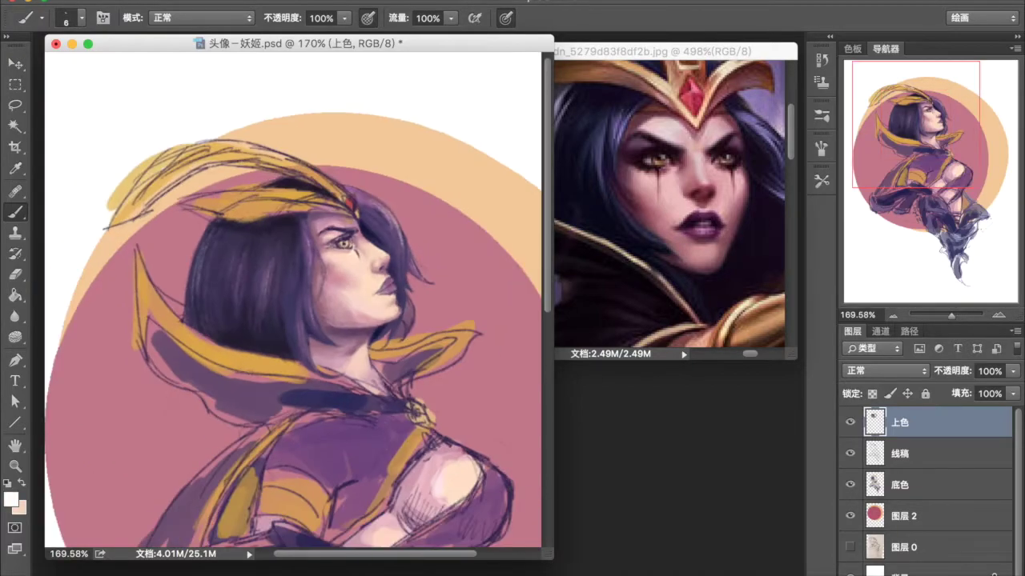
scroll(292, 300, "up", 6)
scroll(264, 265, "down", 1)
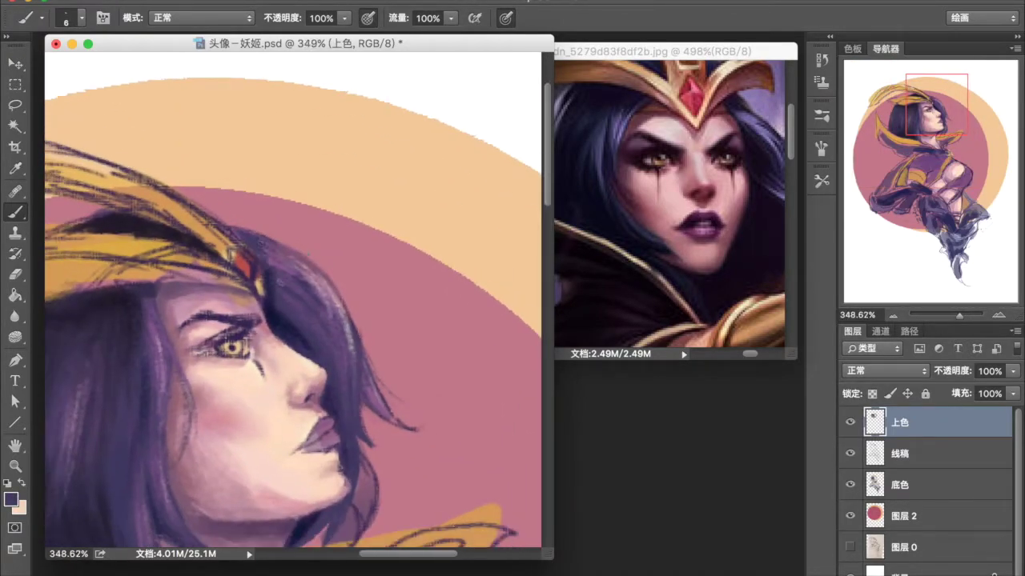
scroll(265, 264, "down", 4)
scroll(265, 264, "up", 3)
scroll(221, 224, "up", 2)
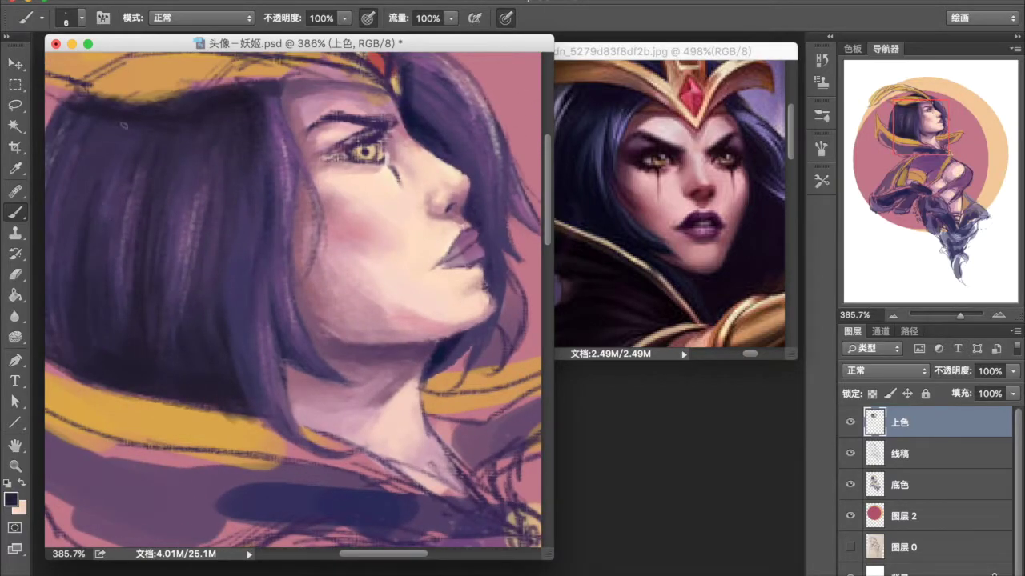
scroll(290, 295, "down", 5)
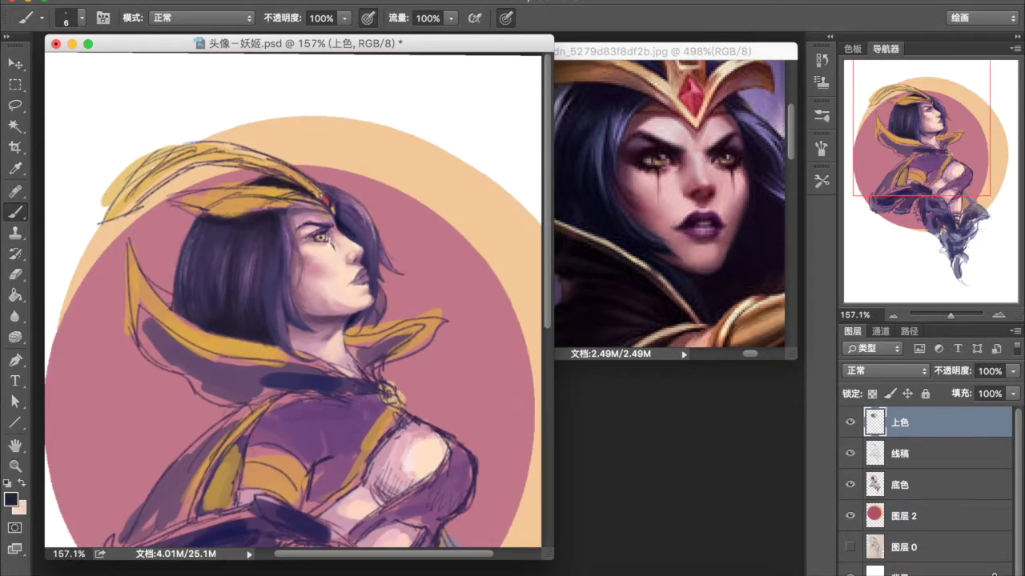
left_click_drag(217, 294, 209, 269)
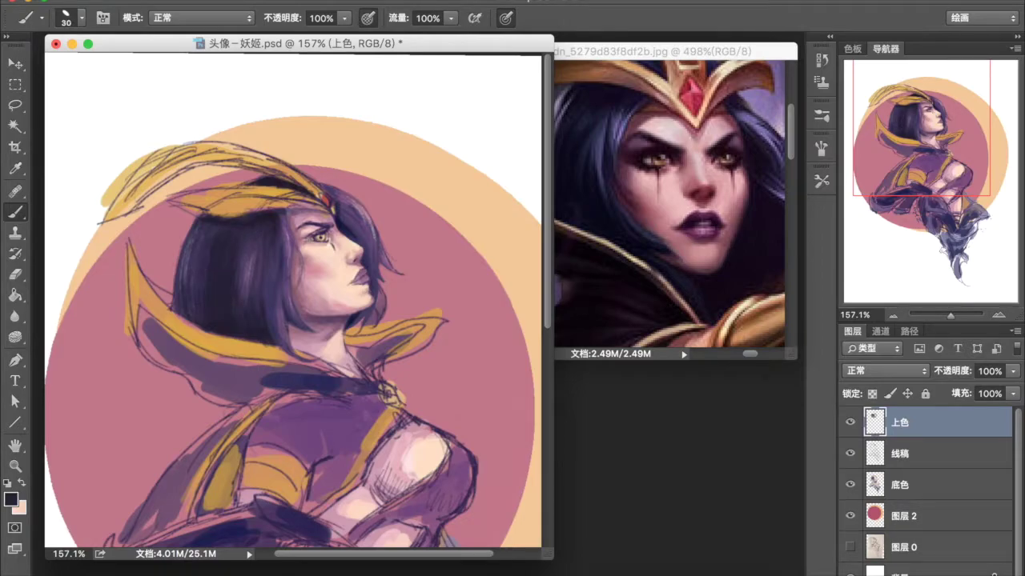
- Tilt the canvas view and paint sweeping strokes along the hair
scroll(244, 202, "up", 2)
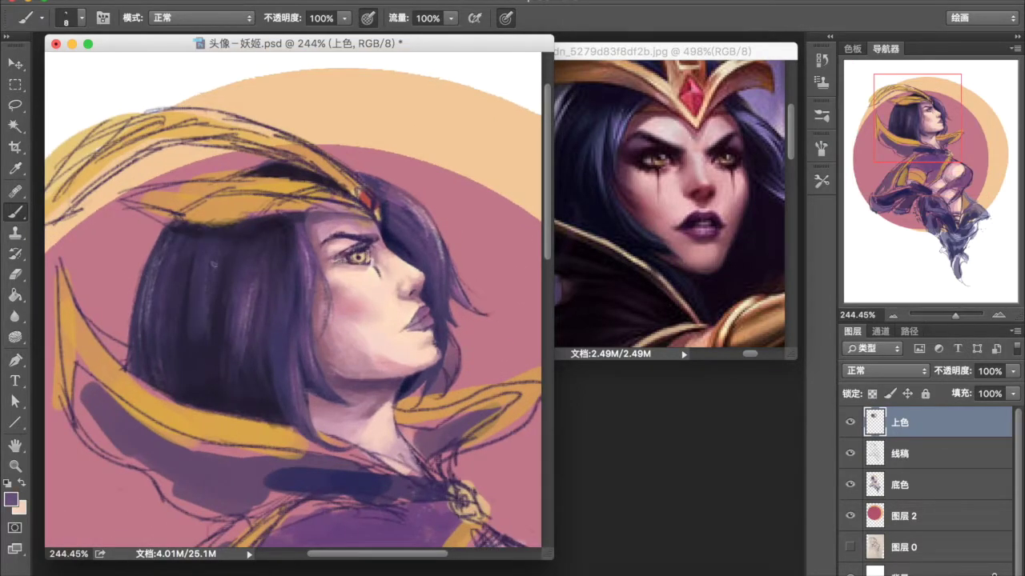
scroll(237, 397, "down", 4)
scroll(293, 296, "up", 5)
left_click(293, 298)
left_click_drag(293, 298, 353, 206)
scroll(353, 206, "up", 1)
left_click_drag(211, 287, 160, 336)
scroll(216, 240, "down", 1)
scroll(216, 208, "up", 1)
scroll(216, 184, "up", 1)
- Shrink the brush to a small size and paint thin dark purple strands into the hair
key("bracketleft")
key("bracketleft")
key("bracketleft")
scroll(141, 178, "down", 5)
scroll(171, 236, "up", 4)
key("bracketleft")
key("bracketleft")
scroll(164, 243, "down", 3)
scroll(146, 434, "up", 4)
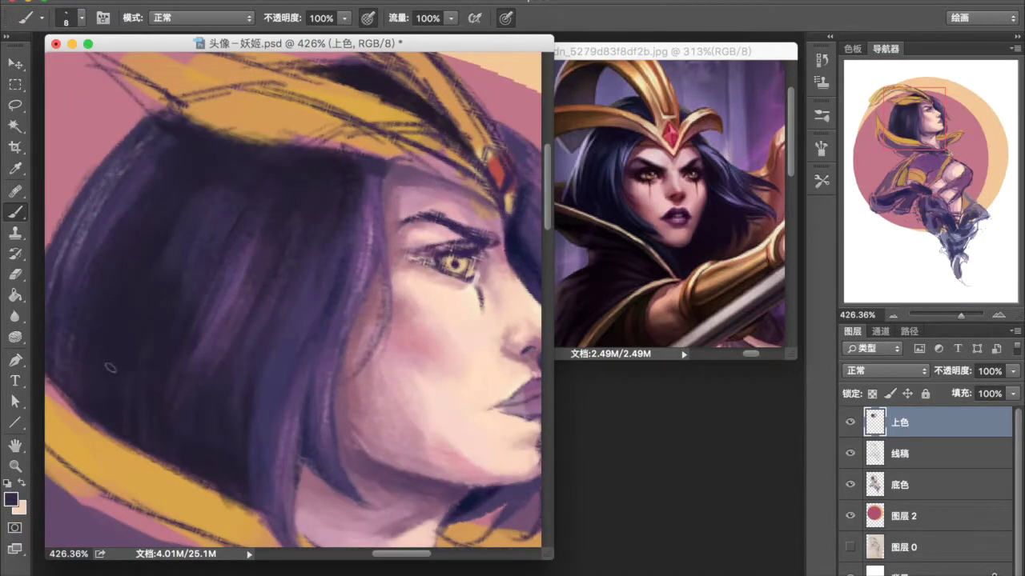
scroll(110, 368, "down", 2)
scroll(176, 312, "up", 1)
scroll(232, 261, "up", 2)
mouse_move(251, 256)
left_mouse_down()
mouse_move(268, 274)
mouse_move(306, 213)
left_mouse_up()
- Bring up the brush choices and sample the light skin tone of the face
scroll(310, 261, "down", 3)
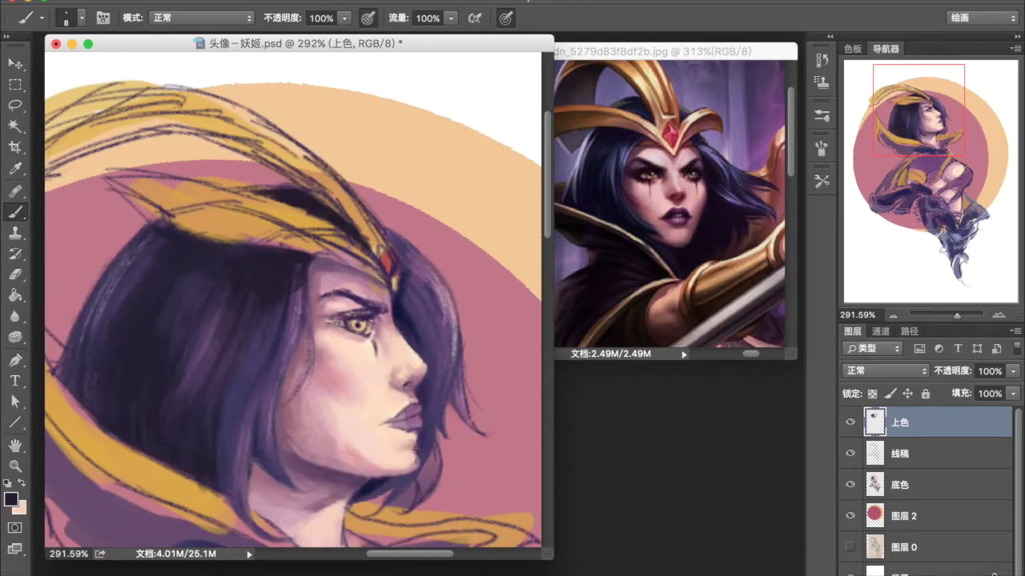
scroll(309, 261, "down", 3)
scroll(309, 261, "up", 6)
right_click(416, 261)
left_click(307, 186, "alt")
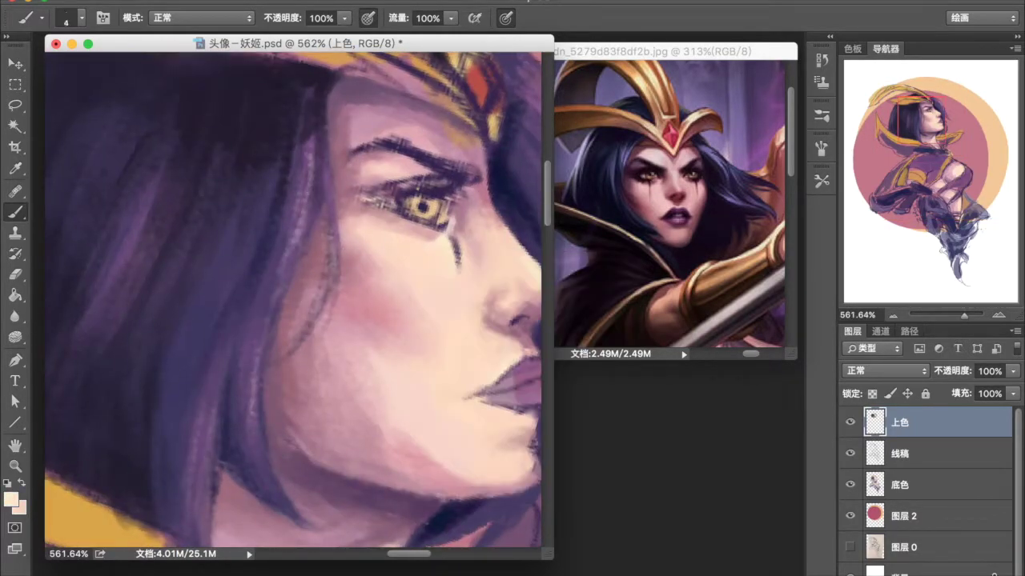
- Pick the 勾线13 preset, then the 90 px textured brush from the brush shapes
scroll(203, 432, "up", 1)
scroll(188, 464, "down", 3)
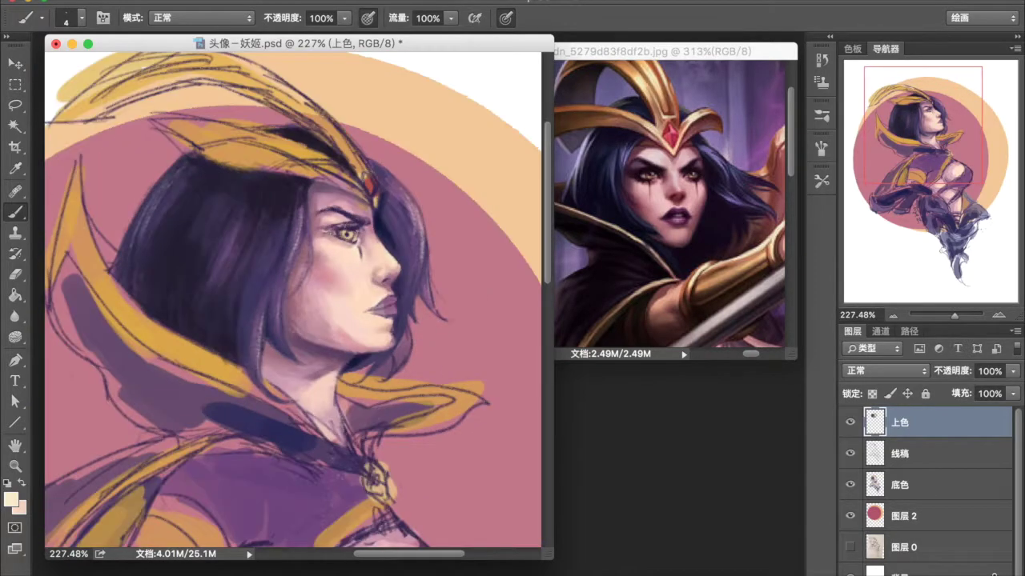
left_click(820, 183)
left_click(679, 226)
left_click(820, 116)
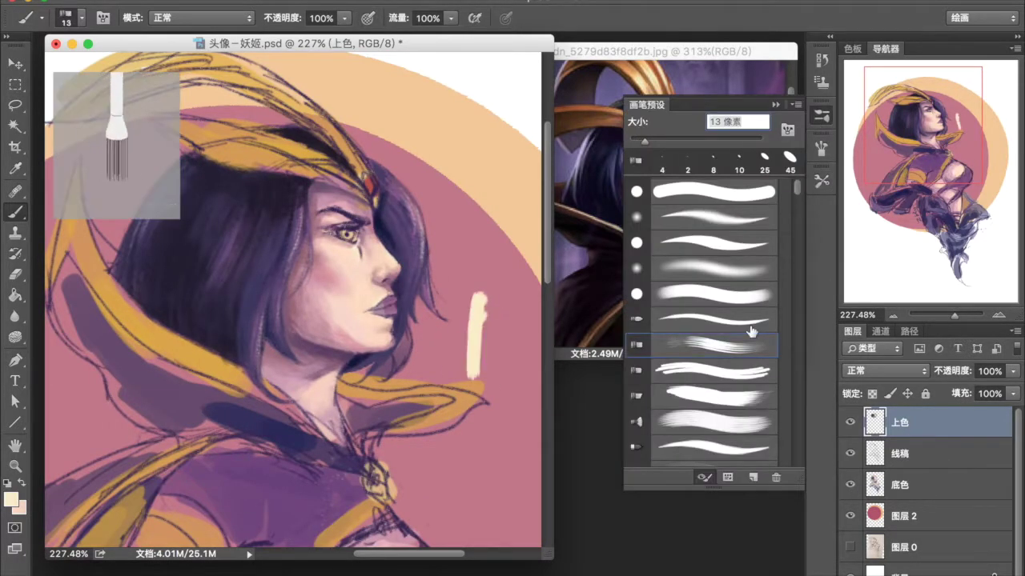
left_click_drag(795, 192, 796, 452)
scroll(796, 449, "up", 3)
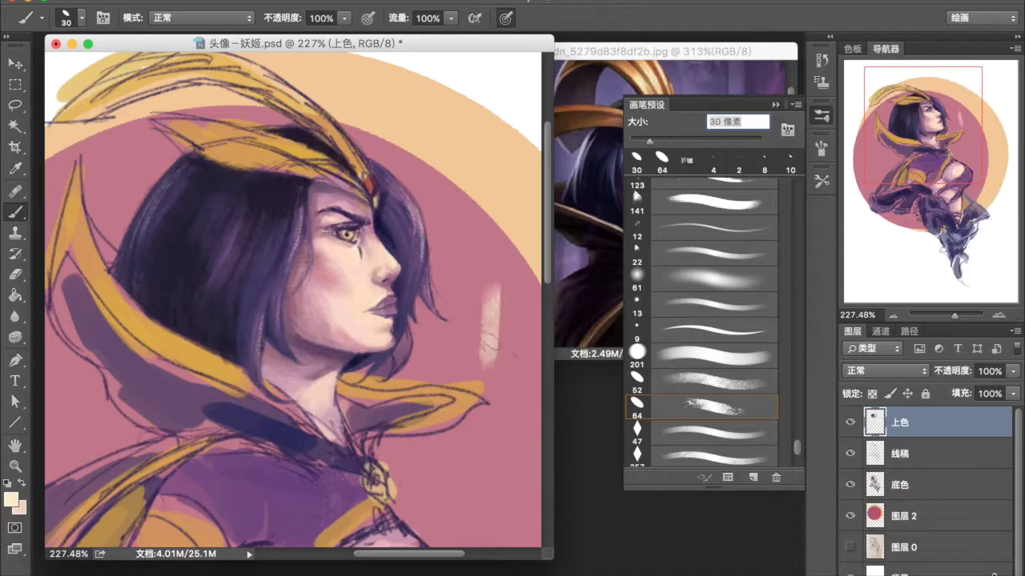
scroll(798, 432, "up", 2)
left_click(641, 292)
- Set the brush size to 15 px and reset the canvas view
scroll(289, 302, "up", 3)
type("8")
scroll(290, 302, "up", 2)
scroll(313, 232, "down", 1)
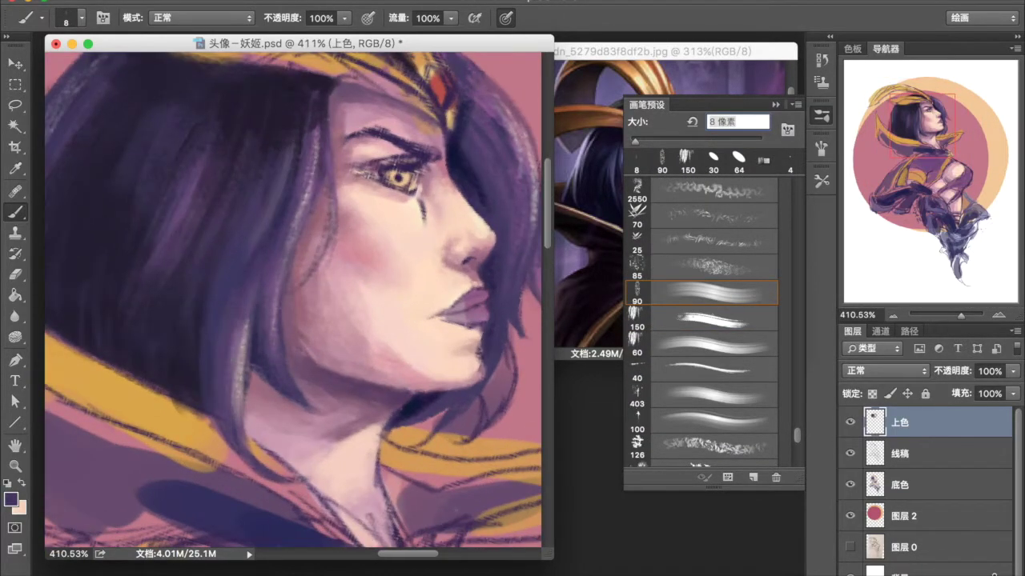
type("15")
scroll(145, 357, "down", 3)
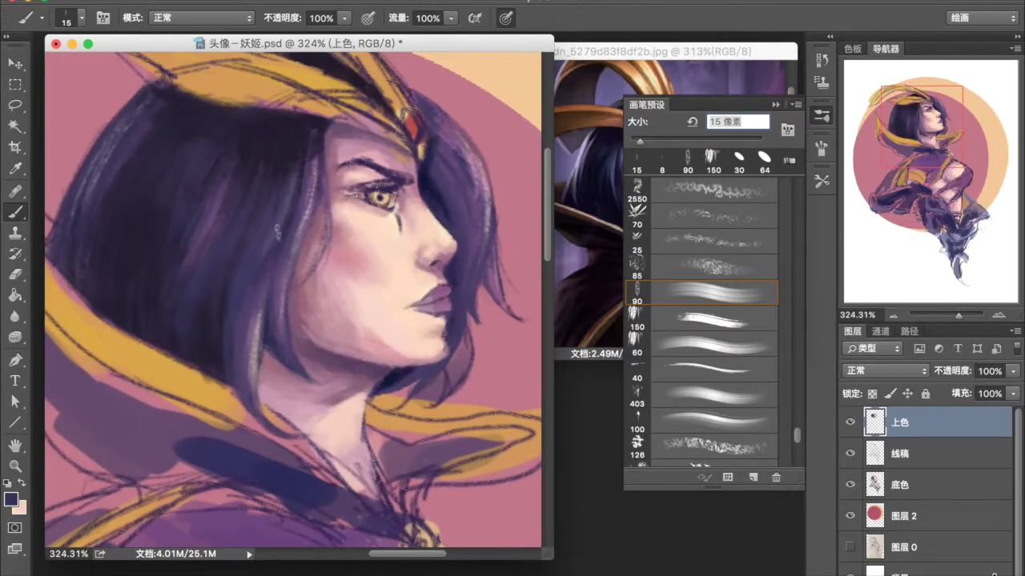
key("ctrl+0")
scroll(293, 304, "up", 1)
scroll(292, 304, "up", 3)
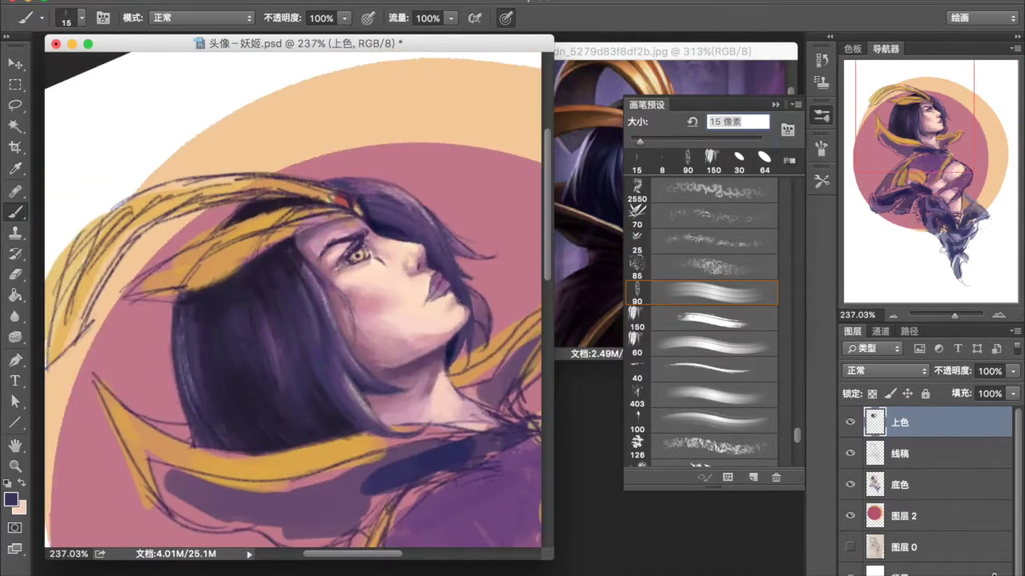
scroll(292, 304, "up", 2)
- With a smaller brush preset, fill the headband's dark notch with its orange
left_click(821, 180)
scroll(352, 256, "up", 3)
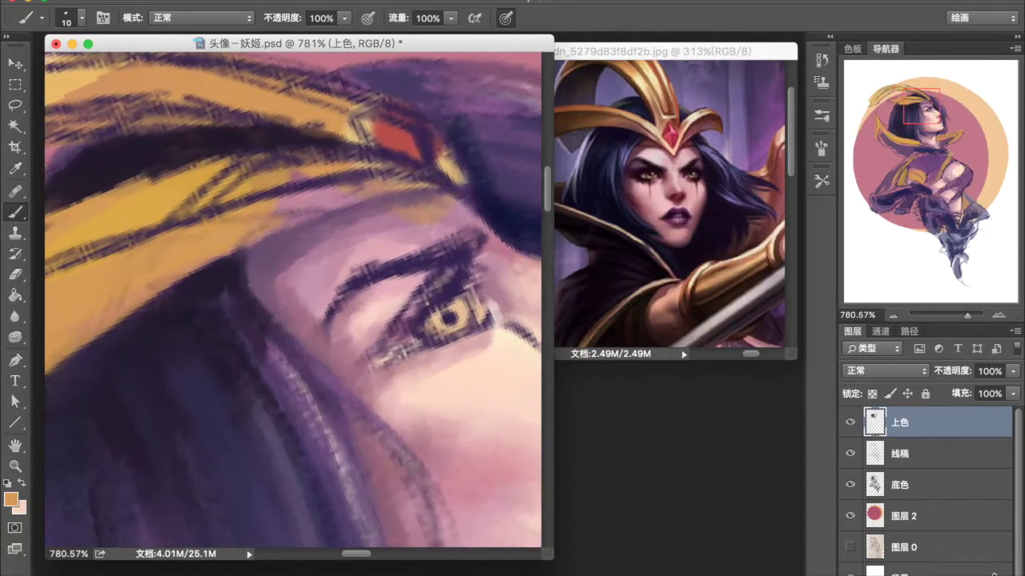
scroll(302, 180, "down", 2)
scroll(274, 356, "up", 1)
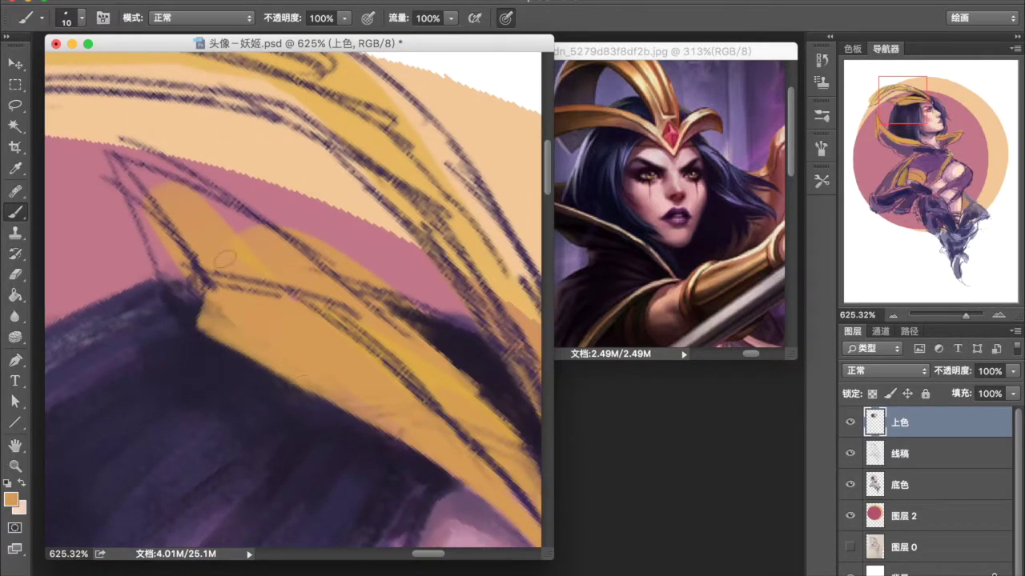
scroll(320, 304, "down", 2)
left_click(240, 232, "alt")
left_click_drag(236, 240, 218, 297)
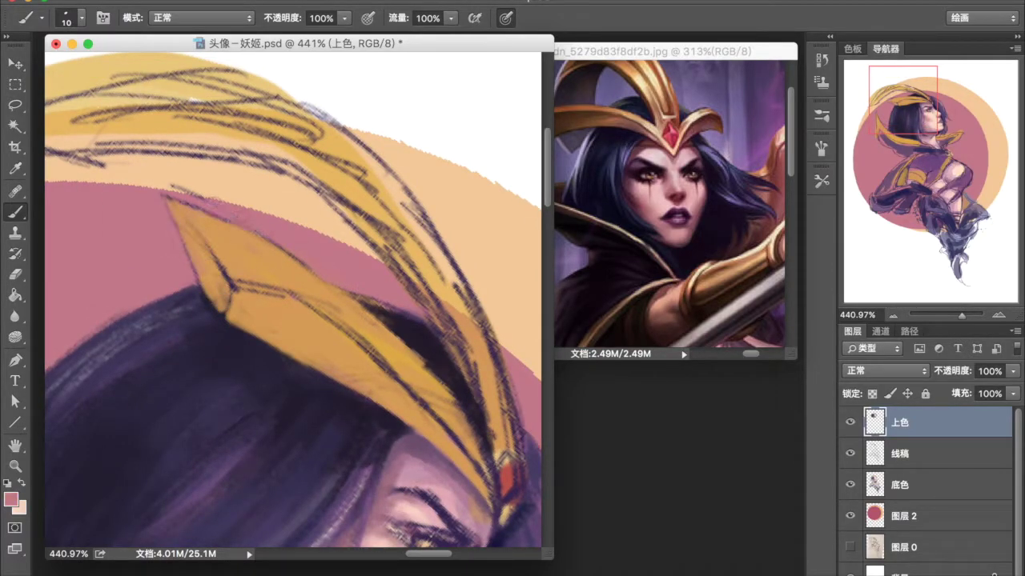
- Darken the hair line under the headband's lower edge with sampled dark purple
left_click(198, 170, "alt")
scroll(198, 170, "down", 4)
scroll(320, 201, "up", 3)
scroll(361, 167, "up", 2)
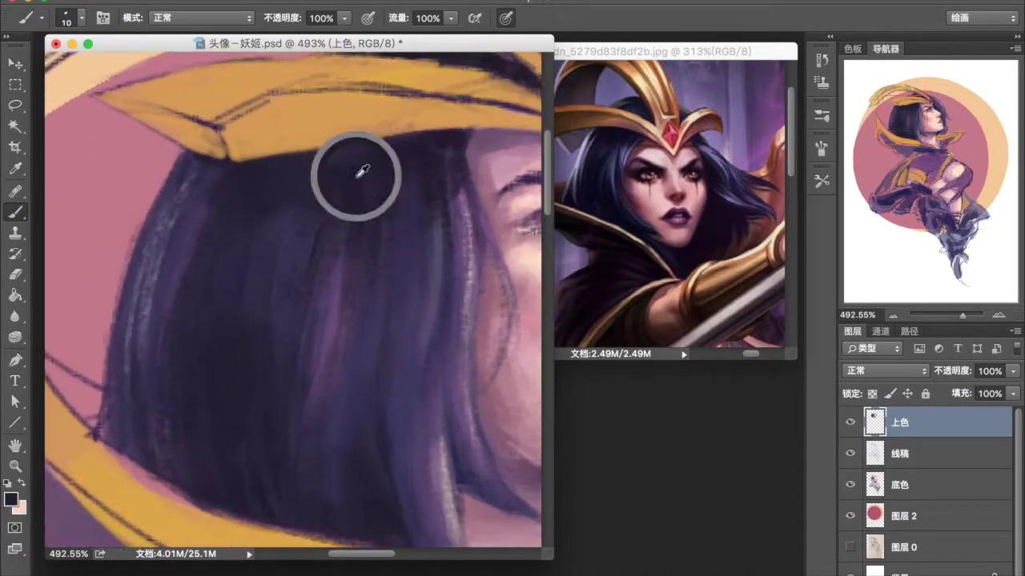
scroll(280, 268, "up", 1)
left_click_drag(281, 269, 406, 248)
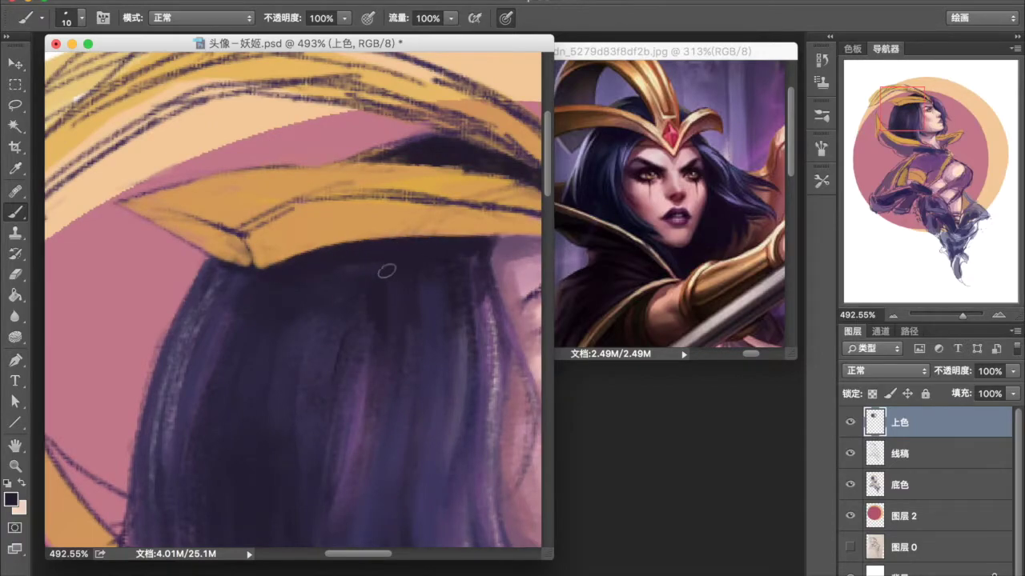
scroll(385, 271, "down", 5)
left_click_drag(320, 240, 336, 180)
scroll(336, 180, "up", 2)
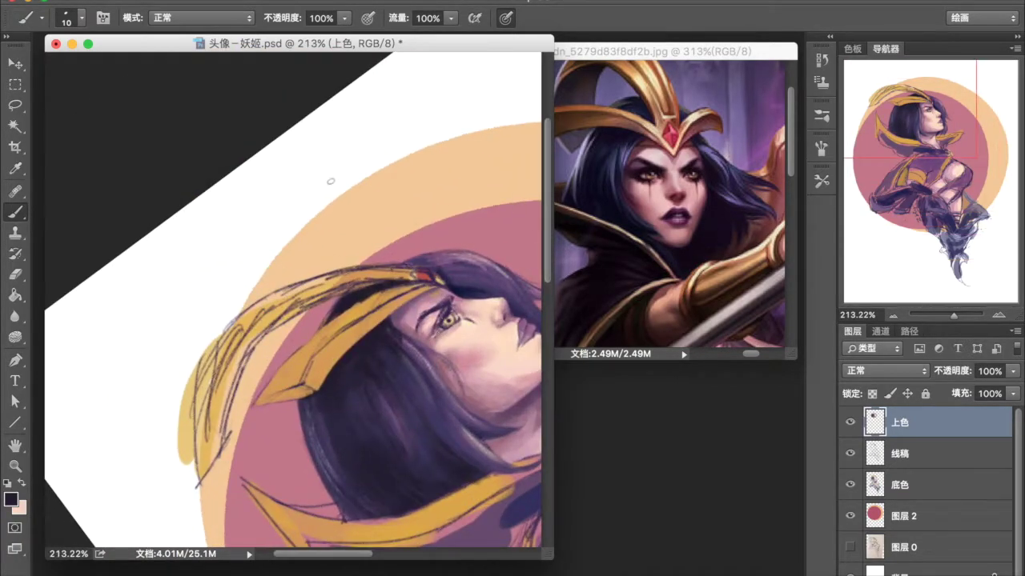
scroll(319, 302, "up", 2)
- Sample golden tan and light gold and paint a light gold stroke on the headband
left_click(297, 386, "alt")
left_click(446, 285, "alt")
scroll(360, 320, "up", 2)
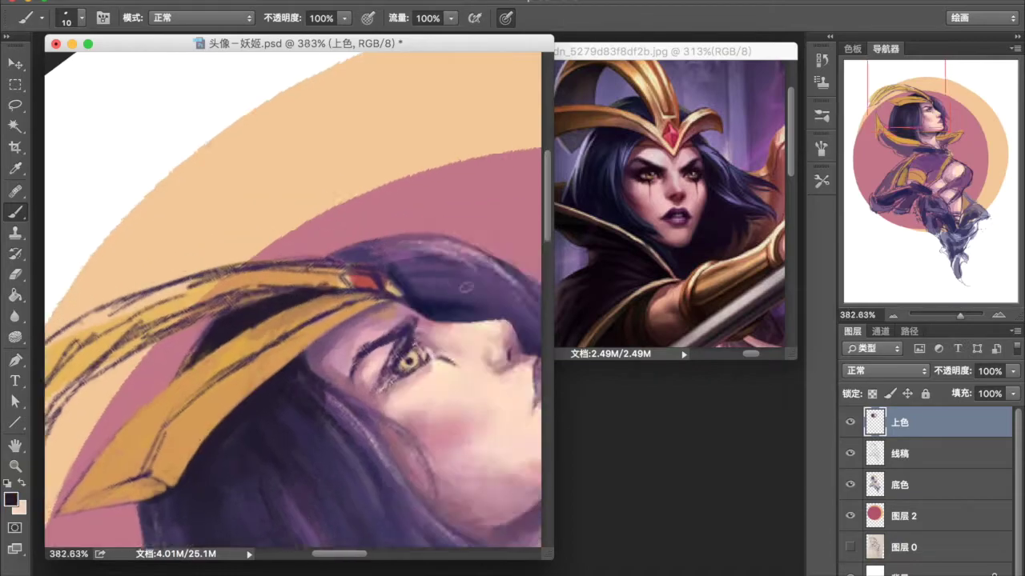
left_click_drag(244, 375, 273, 344)
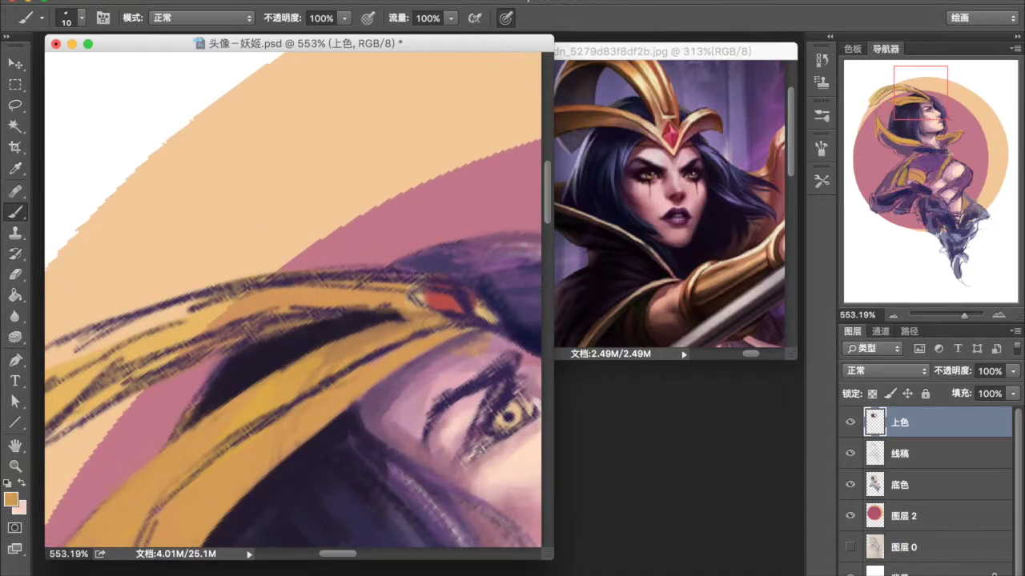
scroll(384, 312, "up", 1)
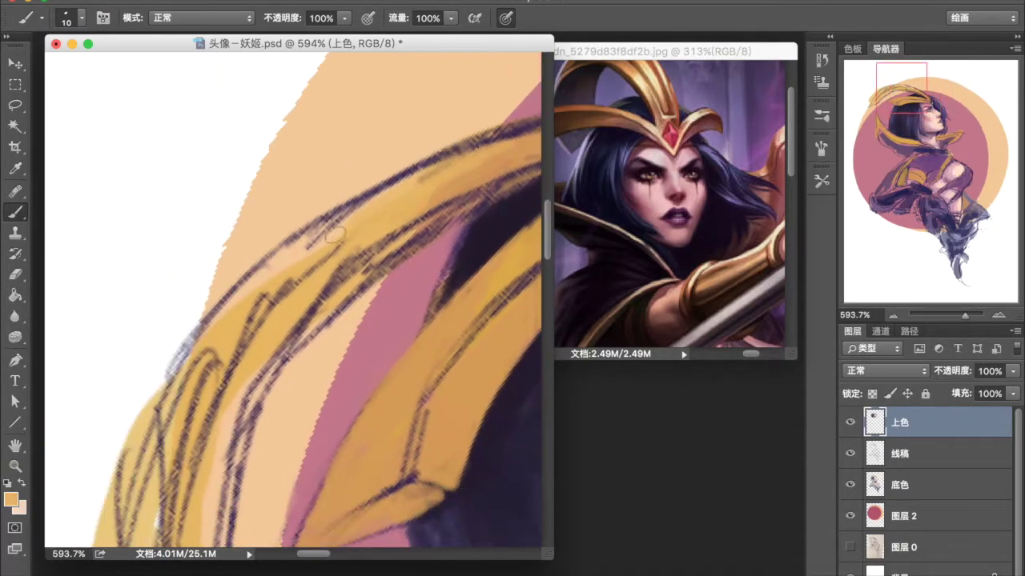
scroll(322, 250, "down", 3)
left_click_drag(323, 250, 241, 226)
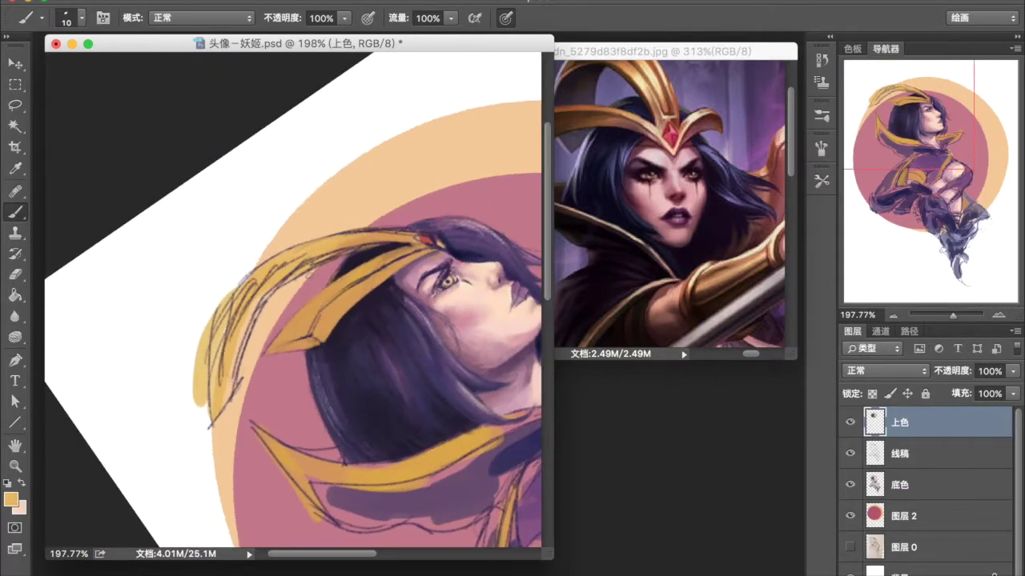
scroll(294, 302, "up", 2)
scroll(295, 302, "up", 1)
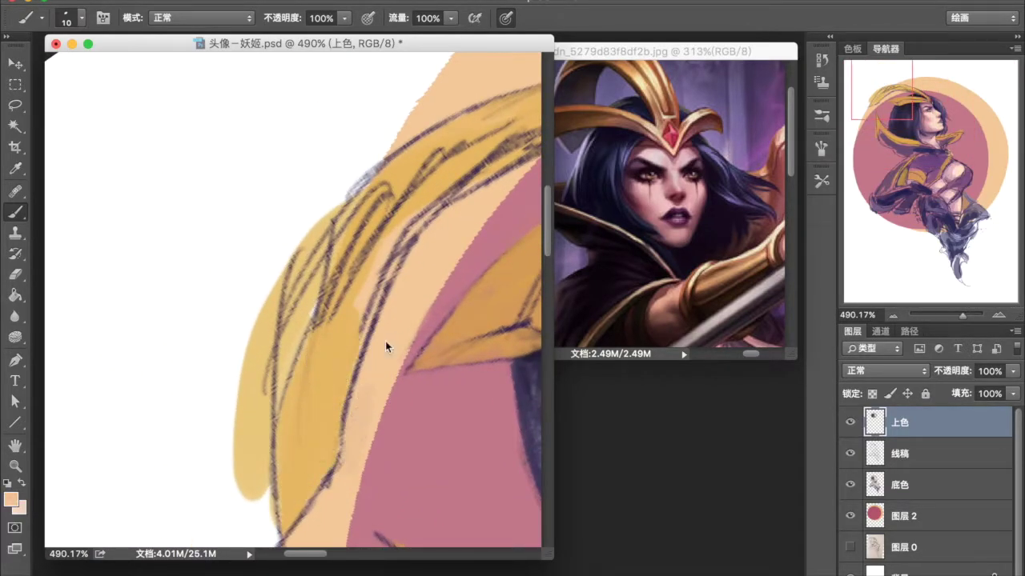
- Tidy the headband edge with peach, covering the yellow overflow on the 底色 layer
left_click_drag(352, 336, 426, 208)
left_click(439, 186, "alt")
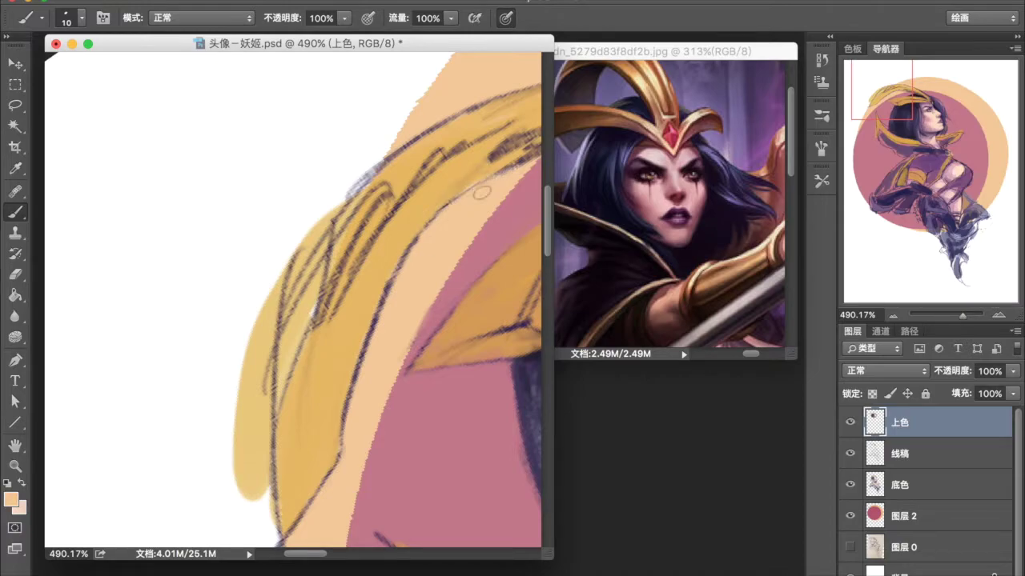
scroll(414, 246, "down", 2)
left_click_drag(414, 247, 384, 264)
scroll(414, 247, "up", 1)
key("alt+bracketleft")
key("alt+bracketleft")
left_click_drag(217, 211, 382, 332)
- Select the 线稿 line-art layer and shrink the brush to size 6
scroll(382, 331, "down", 2)
left_click(939, 458)
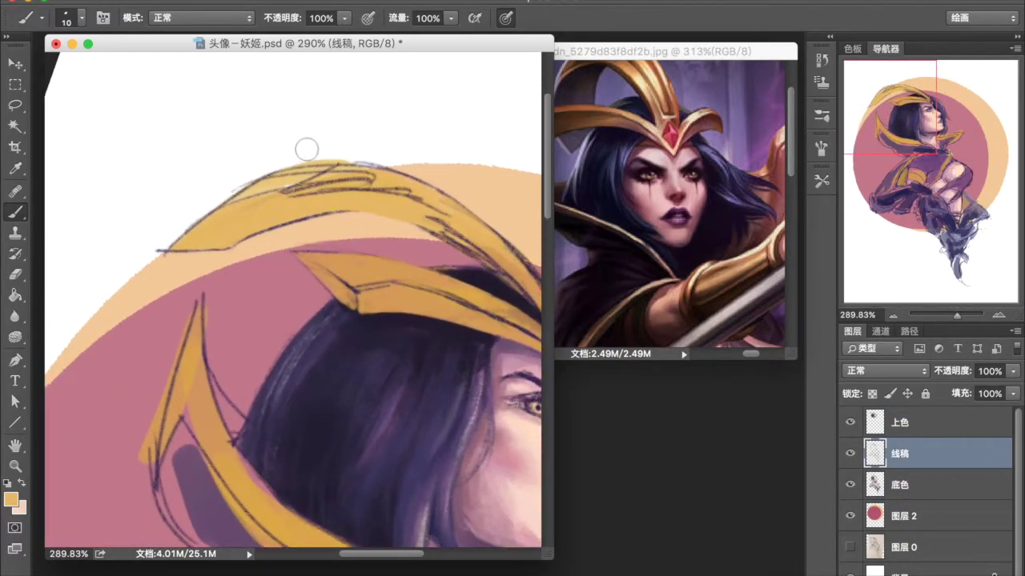
scroll(365, 321, "down", 3)
scroll(400, 281, "up", 1)
scroll(464, 224, "up", 2)
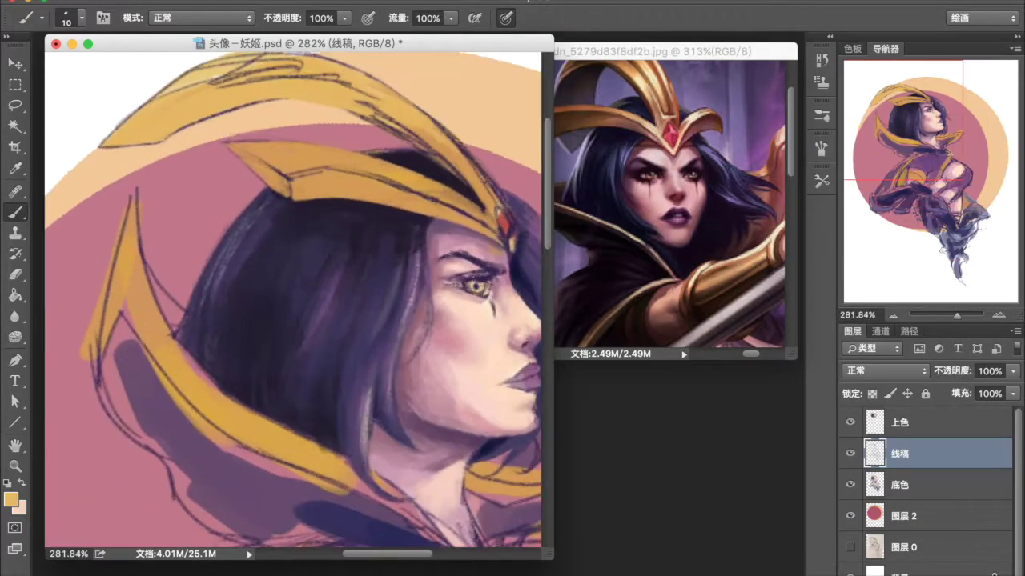
scroll(520, 171, "up", 1)
scroll(407, 304, "up", 1)
key("bracketleft")
key("bracketleft")
key("bracketleft")
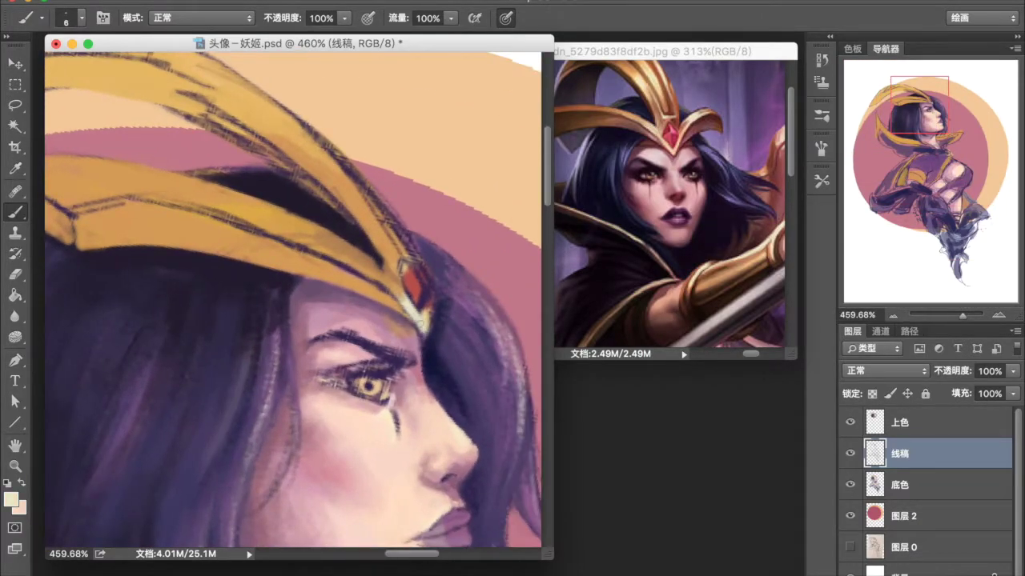
- Inspect the headpiece line art up close, then return to the 上色 layer
scroll(420, 325, "down", 1)
scroll(421, 325, "up", 1)
scroll(420, 325, "up", 1)
scroll(420, 325, "up", 3)
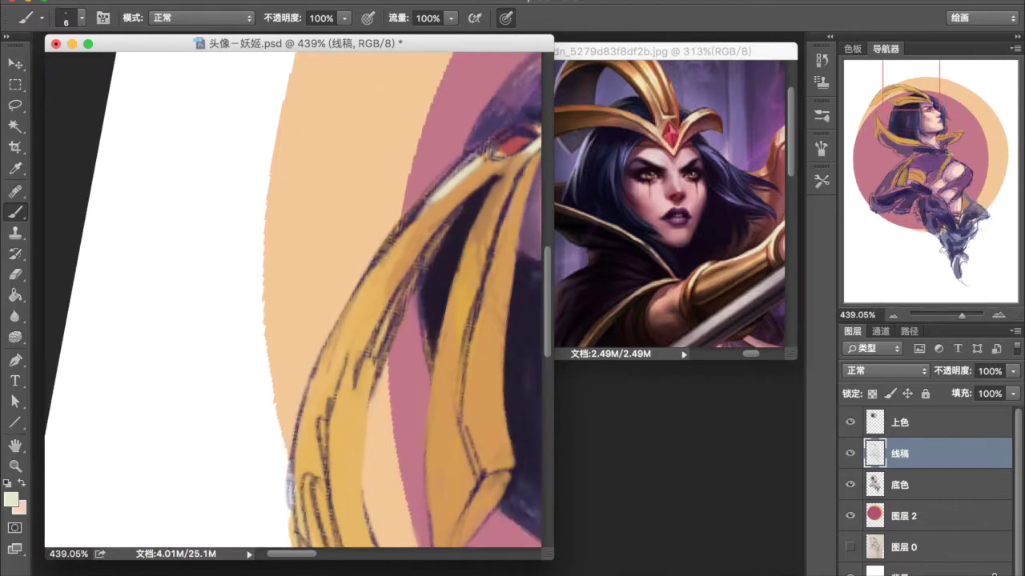
scroll(377, 355, "down", 2)
scroll(377, 355, "up", 1)
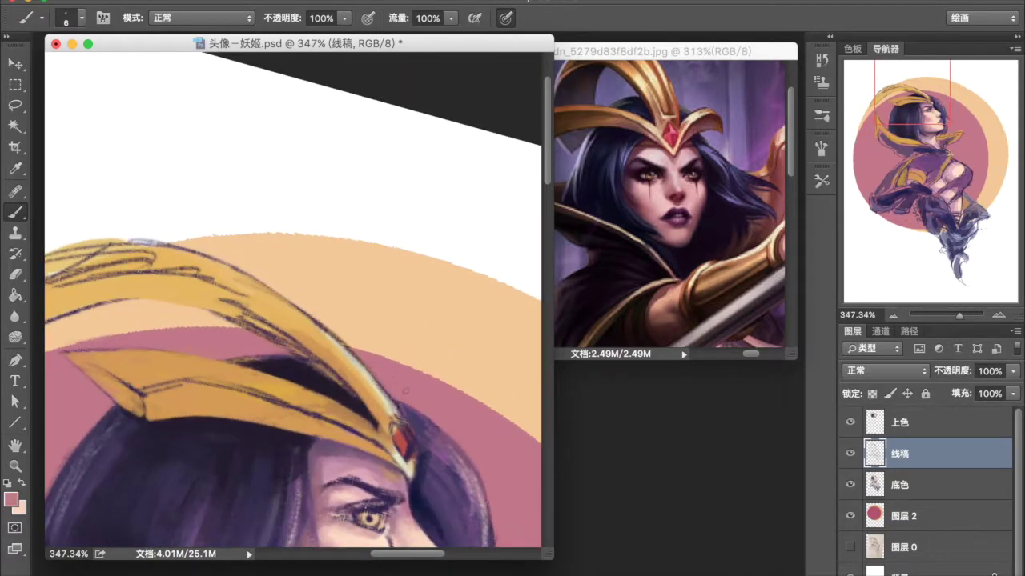
scroll(377, 355, "down", 1)
scroll(377, 354, "up", 3)
scroll(291, 319, "up", 1)
key("alt+bracketright")
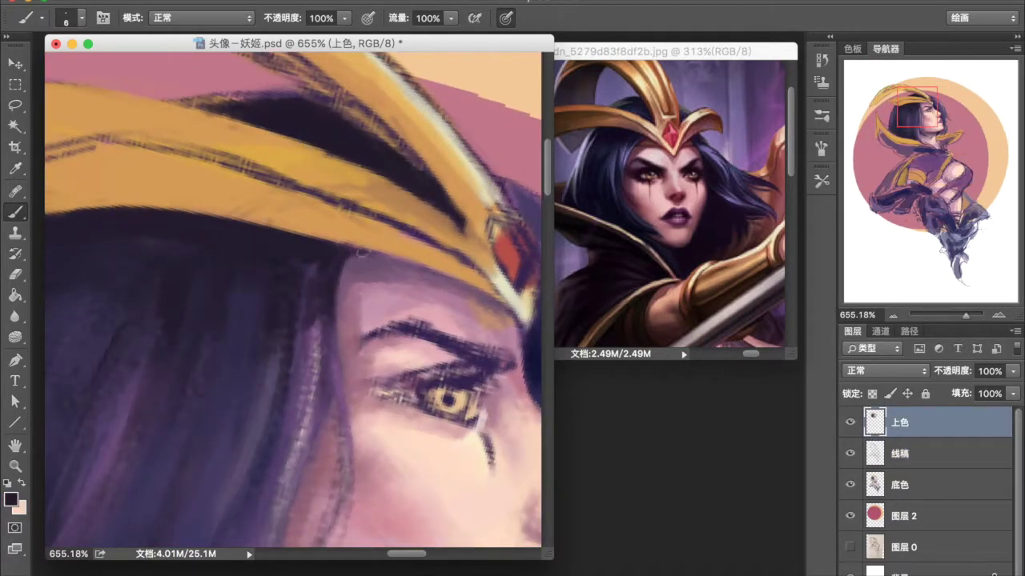
- Sample a tan from the headpiece and make it more saturated in the Color Picker
left_click(500, 287, "alt")
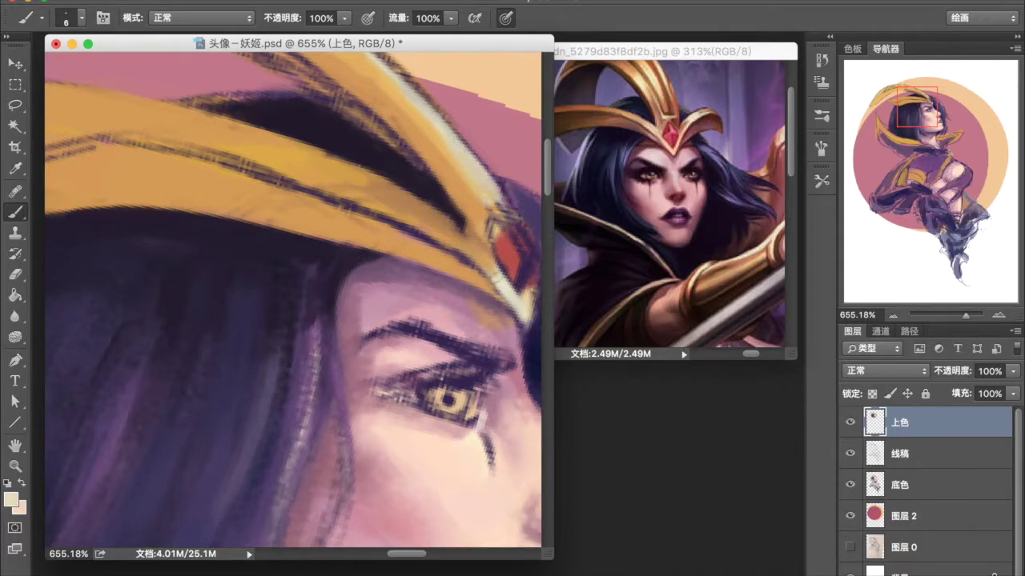
scroll(464, 174, "down", 2)
scroll(527, 305, "up", 2)
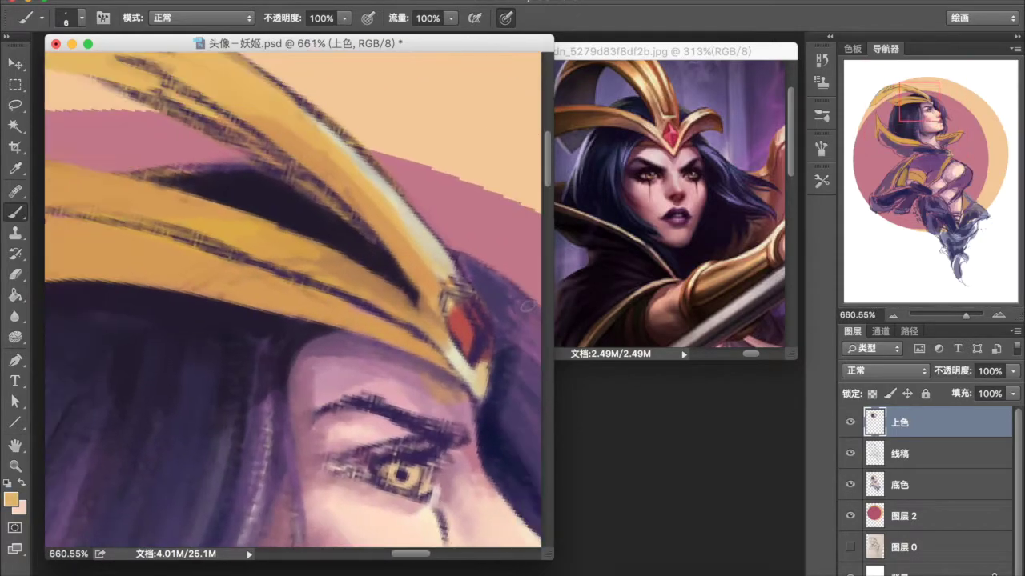
scroll(400, 298, "down", 2)
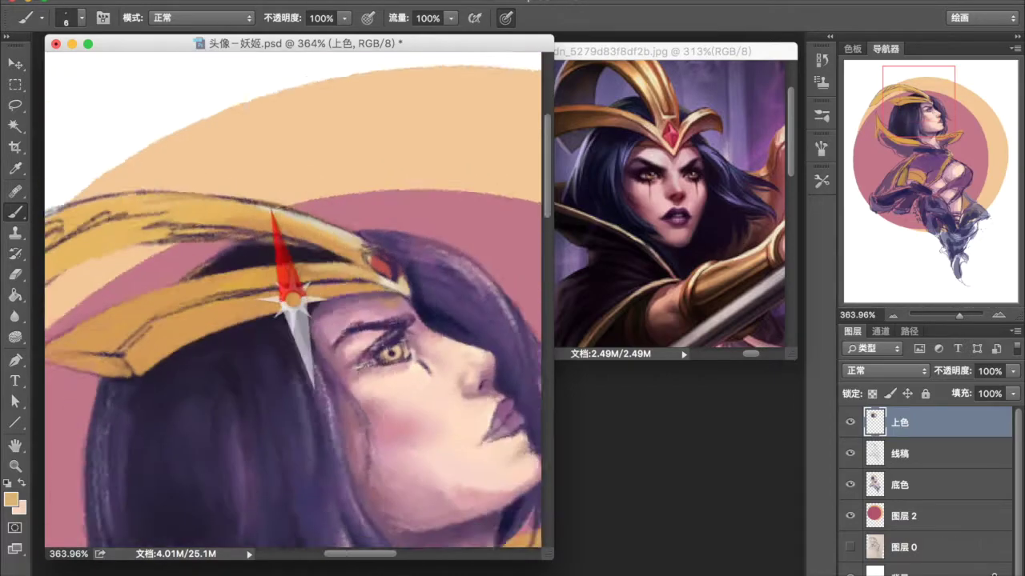
scroll(357, 208, "up", 2)
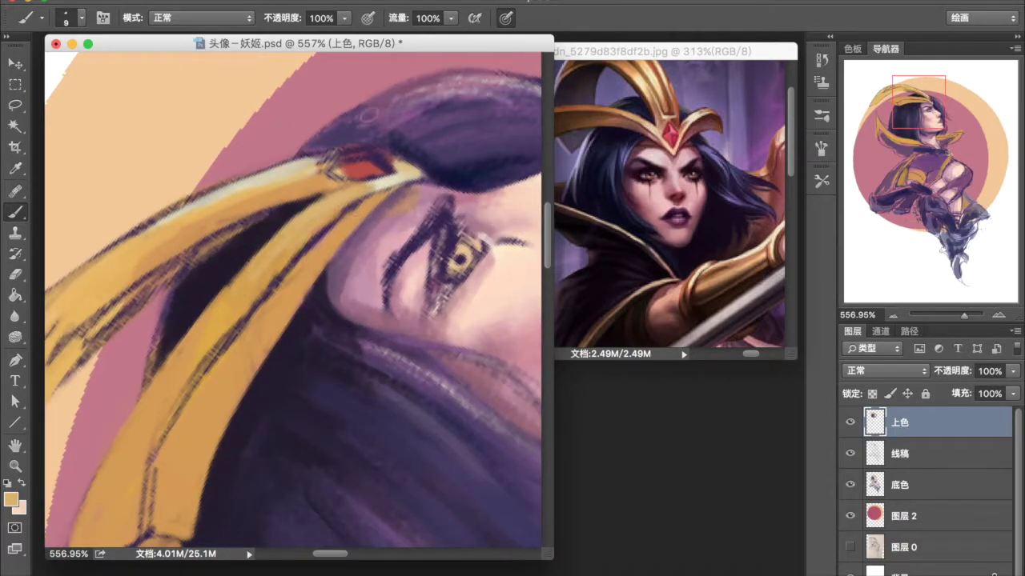
left_click(11, 498)
left_click(446, 115)
left_click(670, 98)
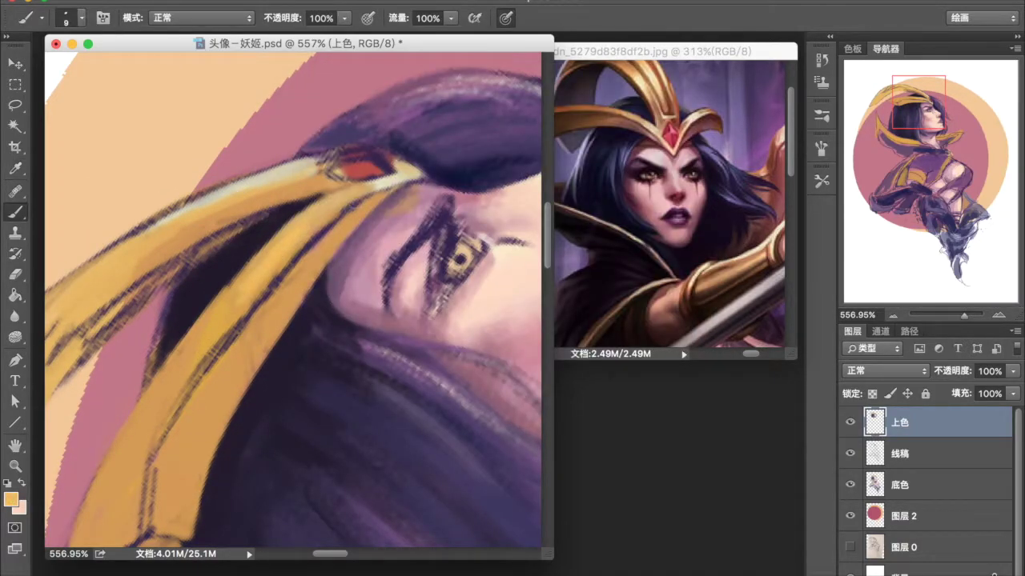
- Mix a magenta pink paint colour, then set the foreground to a tan
left_click(11, 498)
left_click_drag(359, 167, 373, 146)
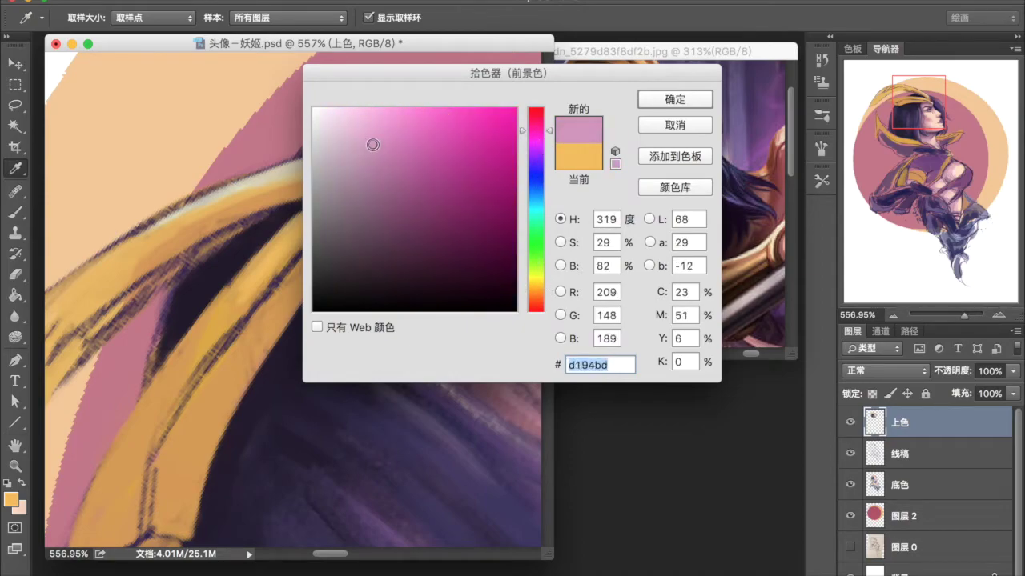
left_click(675, 99)
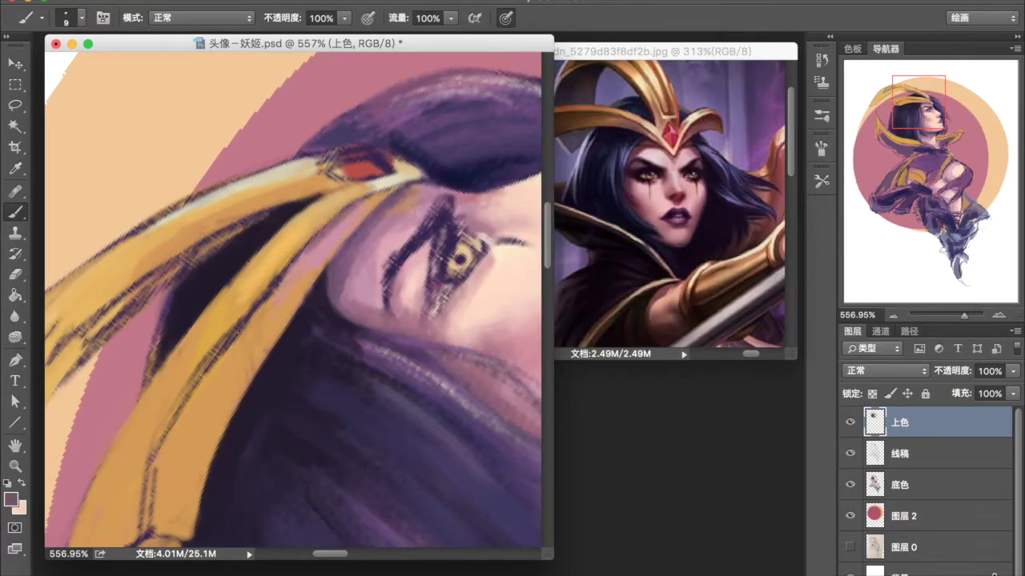
left_click(11, 499)
left_click(451, 155)
left_click(672, 99)
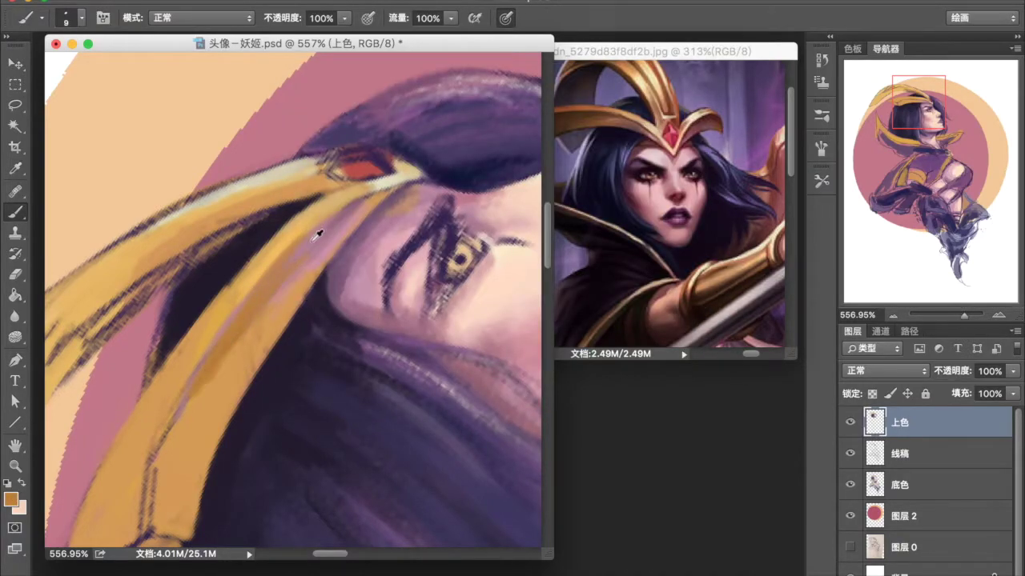
scroll(346, 134, "down", 3)
scroll(346, 133, "up", 2)
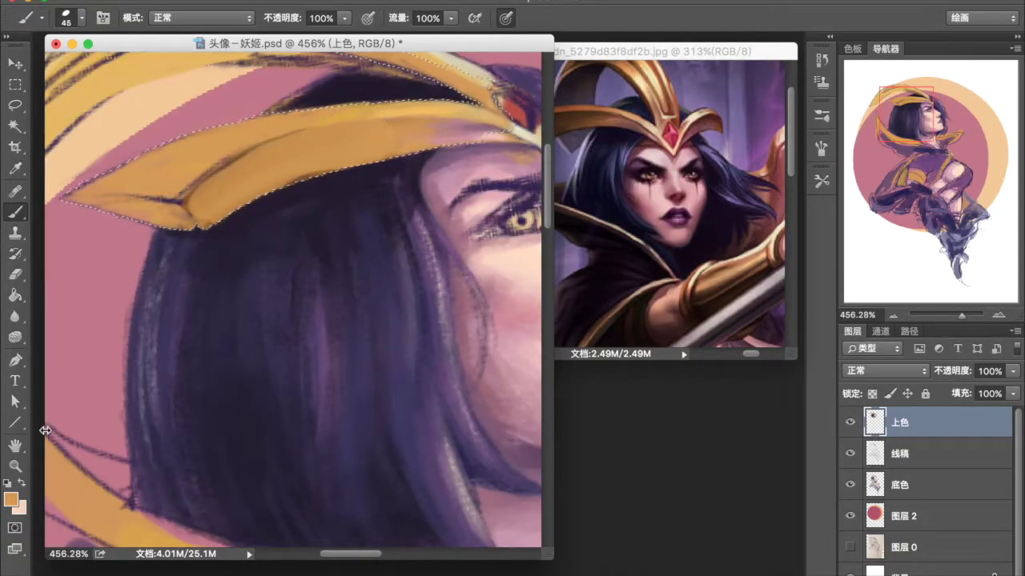
- Paint dark brown shading across the gold headband with the 金属80 metal brush preset
left_click(11, 499)
left_click(472, 265)
left_click(675, 98)
scroll(240, 241, "up", 2)
left_click(822, 180)
left_click(716, 283)
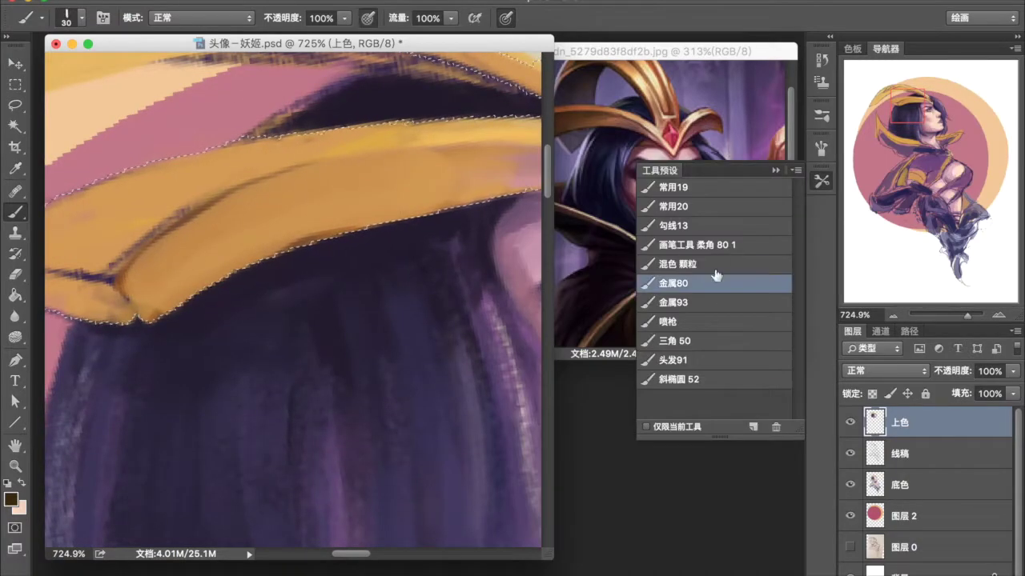
left_click_drag(240, 197, 184, 265)
left_click_drag(208, 228, 384, 168)
left_click_drag(232, 208, 448, 160)
left_click(821, 180)
left_click_drag(184, 256, 138, 270)
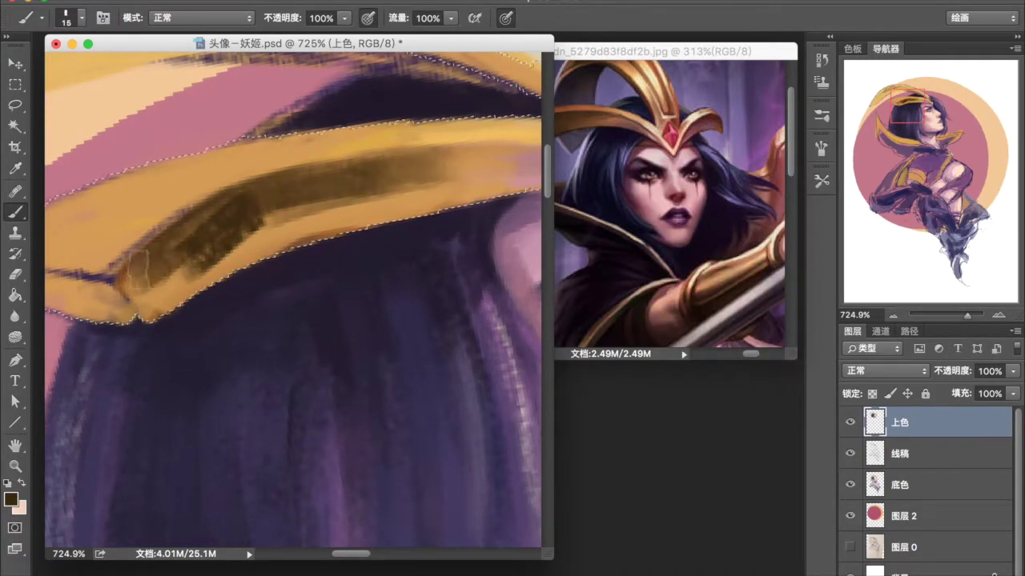
- Paint light cream highlight strokes along the headband
left_click(252, 211, "alt")
left_click(10, 499)
left_click(670, 98)
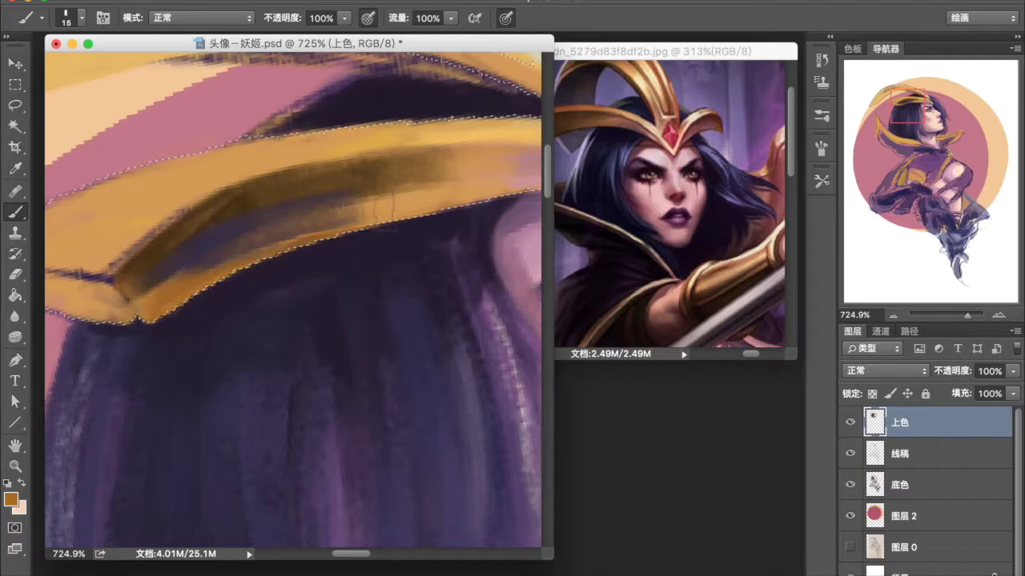
scroll(296, 224, "down", 5)
scroll(296, 224, "up", 5)
left_click(417, 192, "alt")
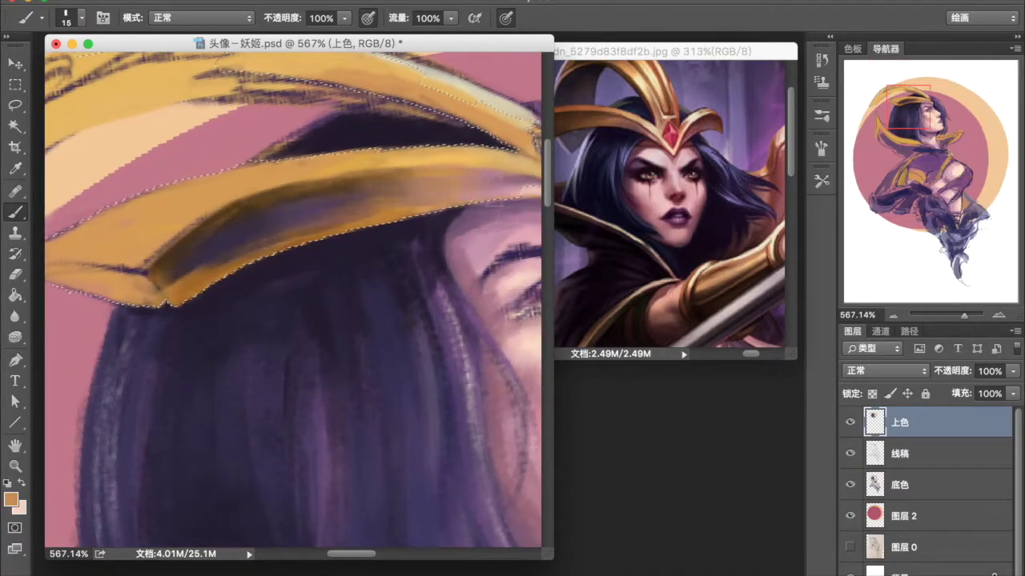
scroll(404, 196, "down", 5)
scroll(384, 233, "up", 4)
left_click(376, 248, "alt")
scroll(376, 248, "up", 2)
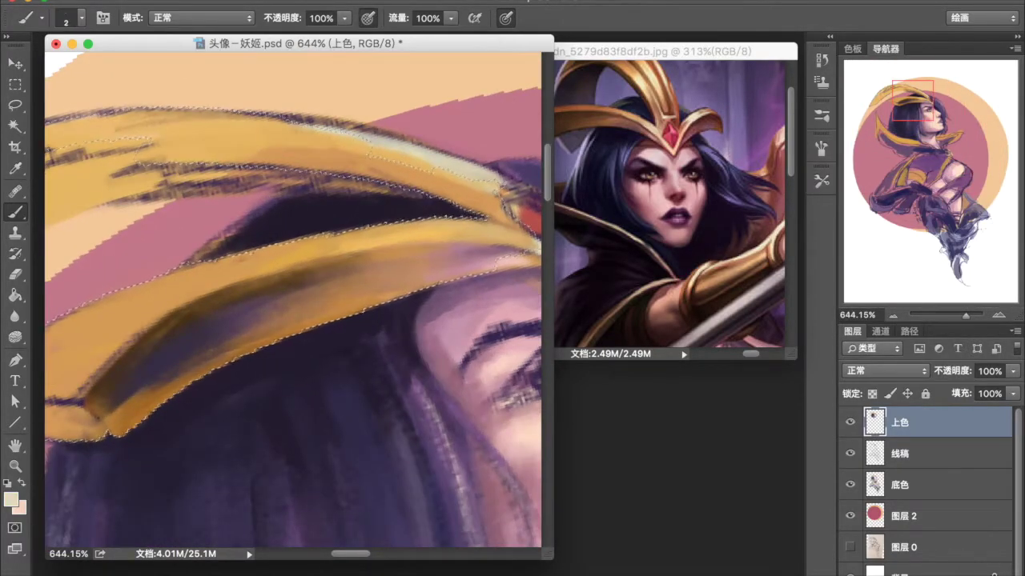
left_click_drag(351, 261, 235, 282)
left_click_drag(229, 364, 157, 405)
- Shade the headband's lower-left face dark and add tan strokes along its bottom edge
scroll(317, 311, "down", 5)
scroll(296, 240, "up", 1)
scroll(296, 240, "down", 2)
scroll(264, 241, "up", 5)
key("bracketright")
key("bracketright")
key("bracketright")
left_click(524, 222, "alt")
mouse_move(190, 277)
left_mouse_down()
mouse_move(104, 238)
mouse_move(205, 282)
left_mouse_up()
key("bracketleft")
key("bracketleft")
left_click(264, 248, "alt")
left_click_drag(279, 284, 479, 272)
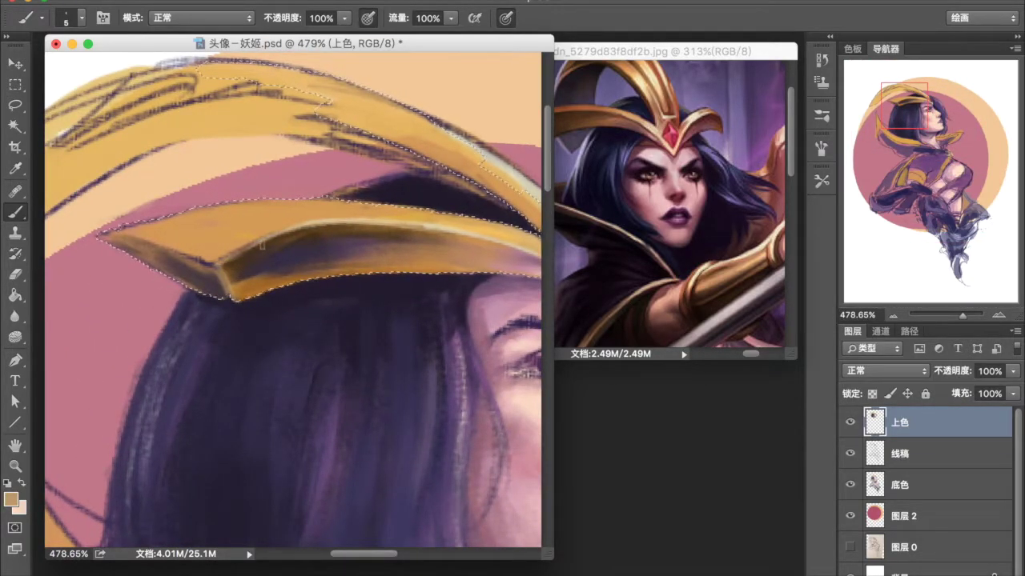
scroll(263, 244, "down", 2)
- Paint a dark purple stroke along the headband's underside
left_click(10, 499)
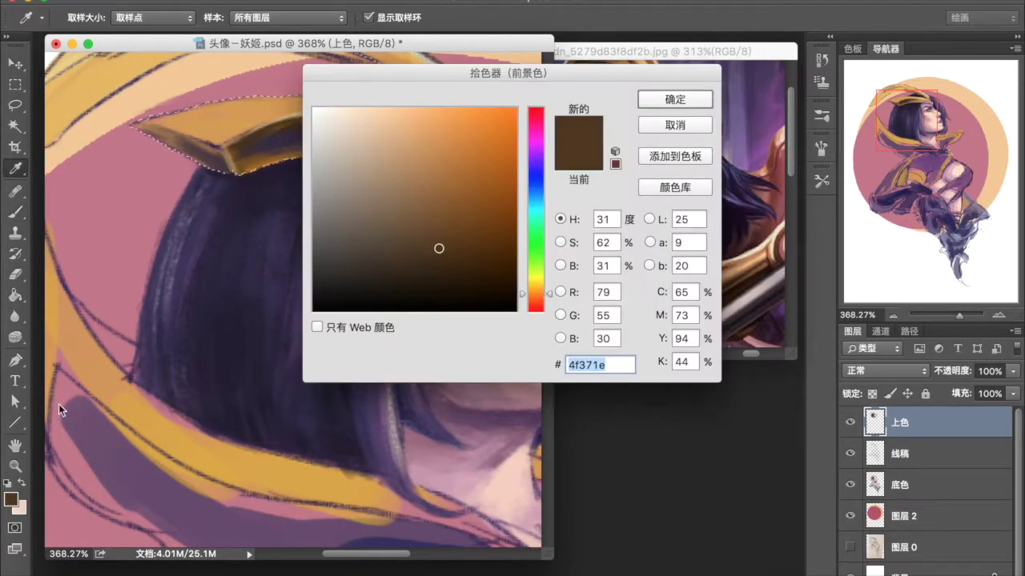
left_click(270, 156)
key("Return")
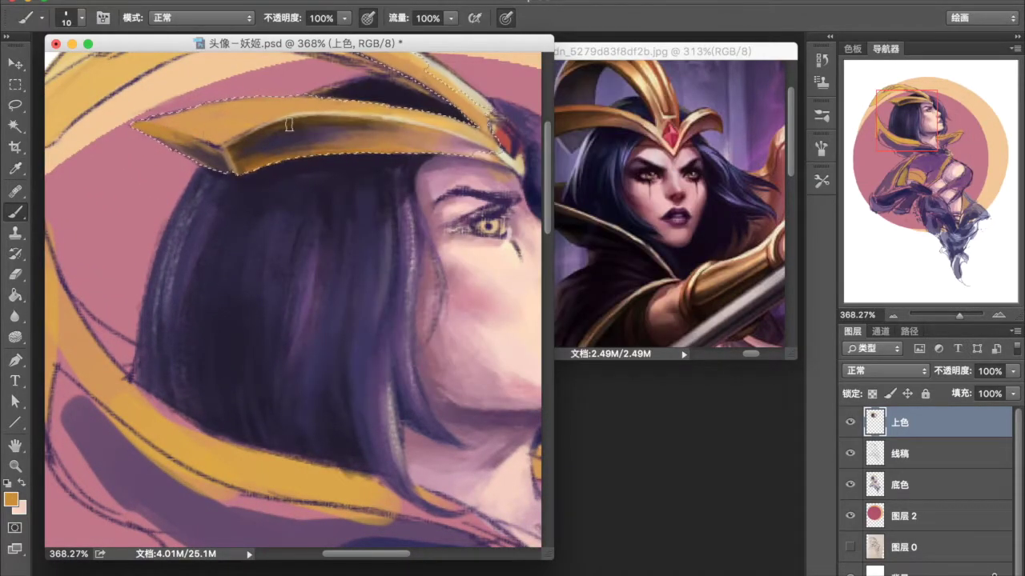
left_click(11, 499)
left_click(346, 117)
key("Return")
scroll(347, 143, "down", 5)
scroll(347, 143, "up", 3)
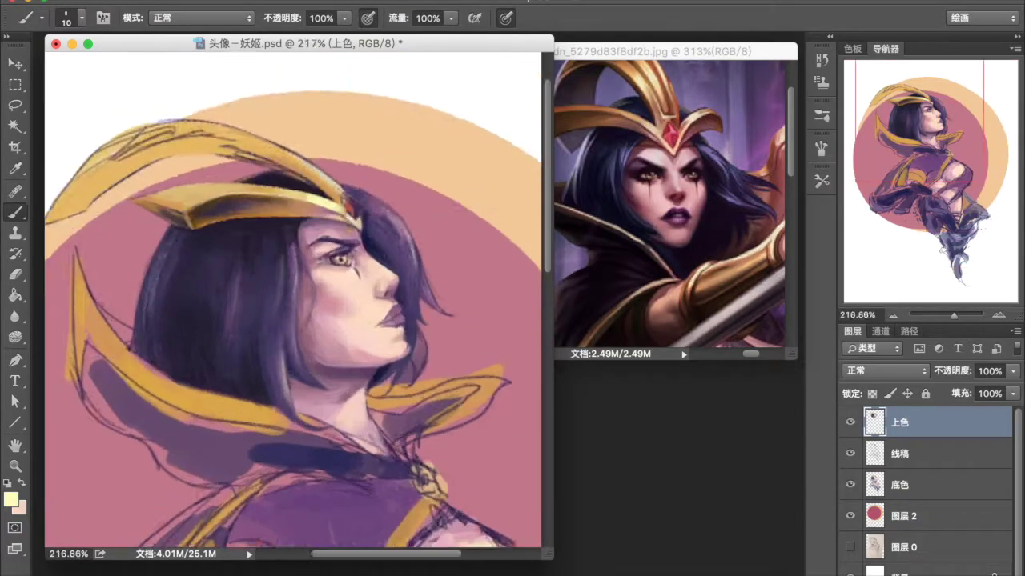
scroll(346, 142, "up", 3)
left_click(347, 142, "alt")
left_click(160, 207, "alt")
mouse_move(160, 204)
left_mouse_down()
mouse_move(258, 160)
mouse_move(130, 187)
mouse_move(81, 184)
left_mouse_up()
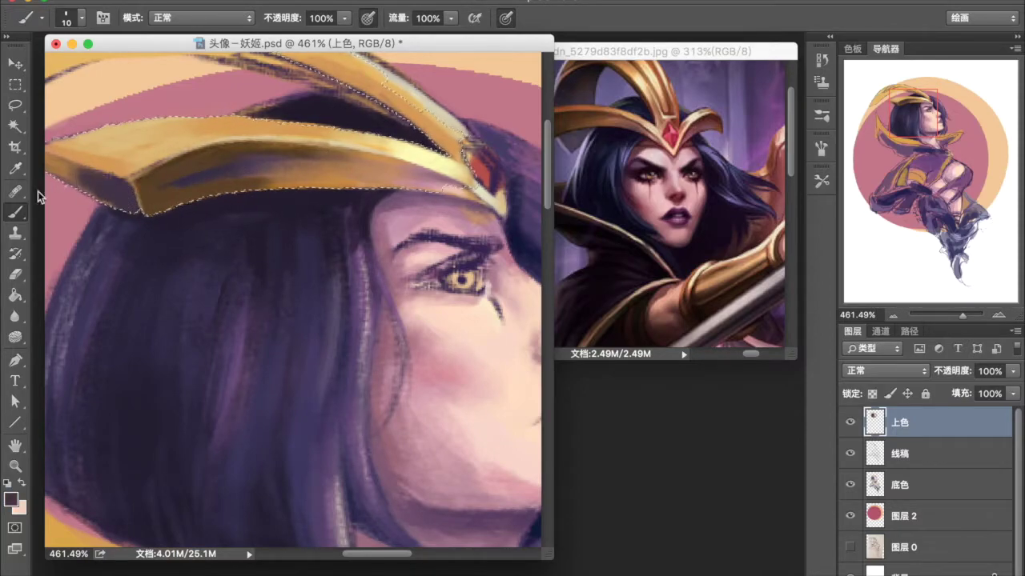
- Sample a dark tone from the painting and set a pale peach foreground colour
scroll(81, 183, "down", 1)
scroll(104, 224, "down", 2)
key("l")
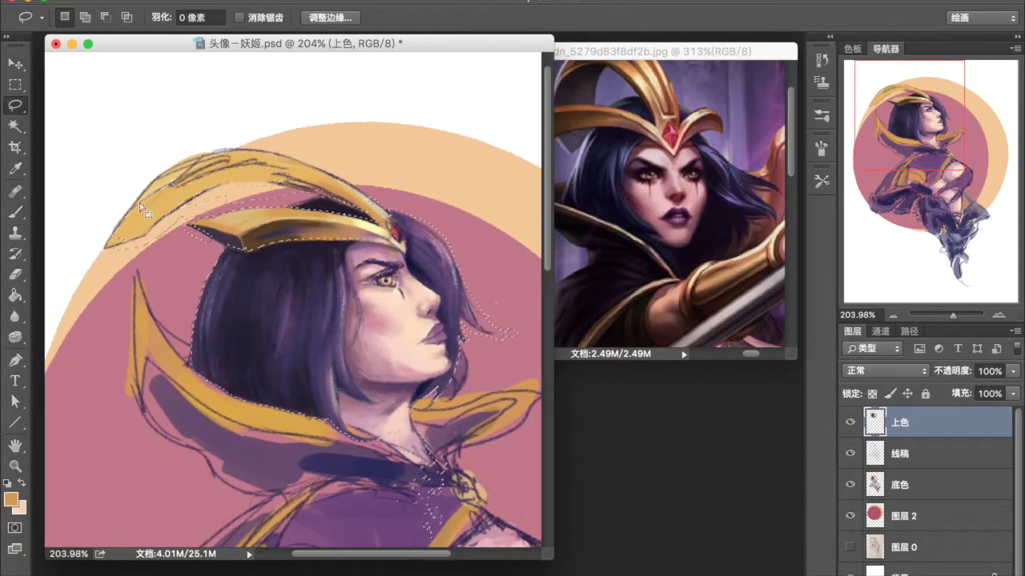
key("b")
scroll(128, 260, "down", 2)
scroll(224, 218, "up", 4)
left_click(224, 218, "alt")
left_click(11, 499)
left_click(496, 480)
key("Return")
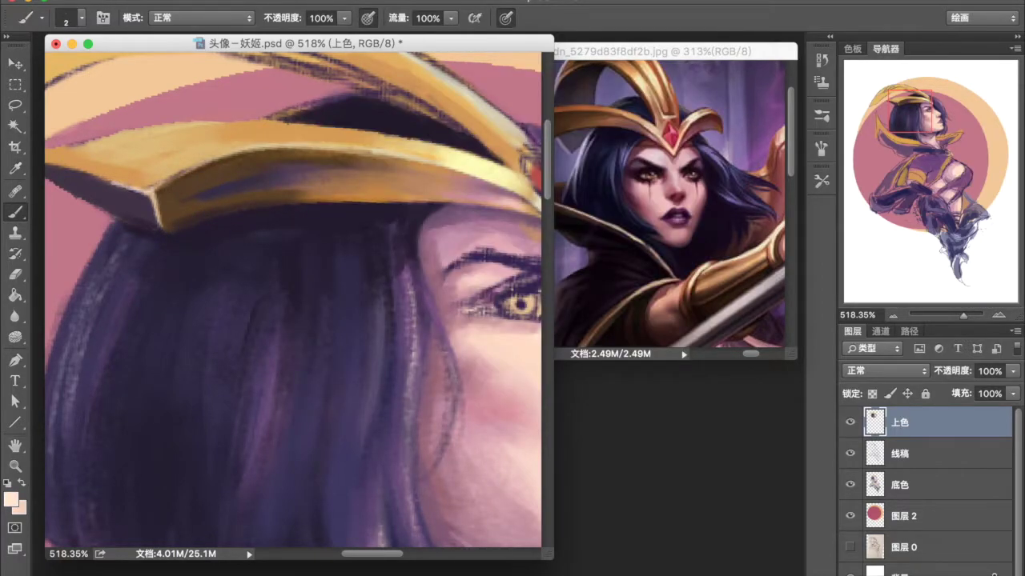
- Mix a dark purple and paint it over the headband's underside
left_click(102, 184, "alt")
left_click(10, 499)
left_click(380, 228)
key("Return")
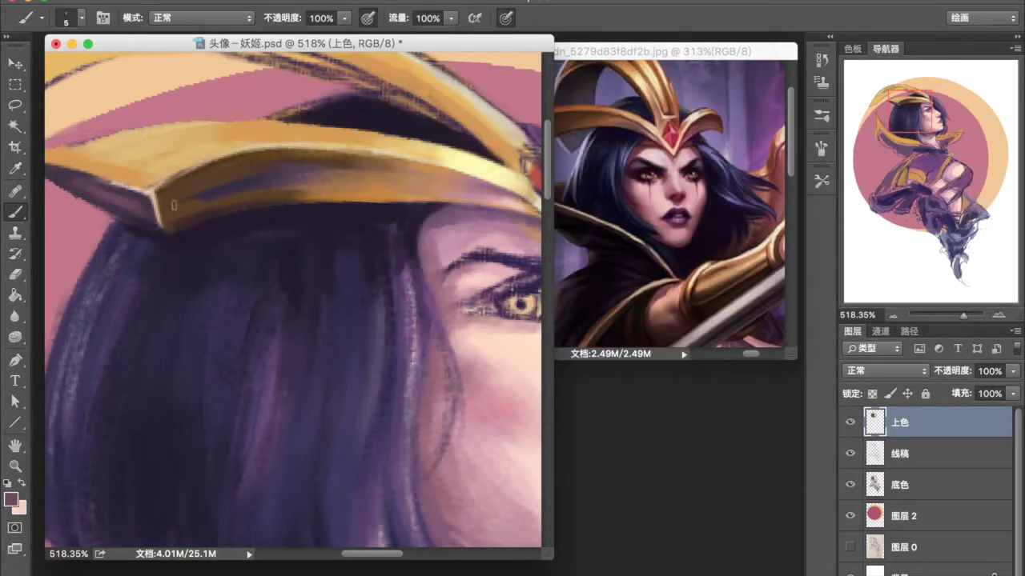
left_click_drag(174, 206, 309, 197)
- Paint a pale yellow highlight along the headband
left_click(400, 179, "alt")
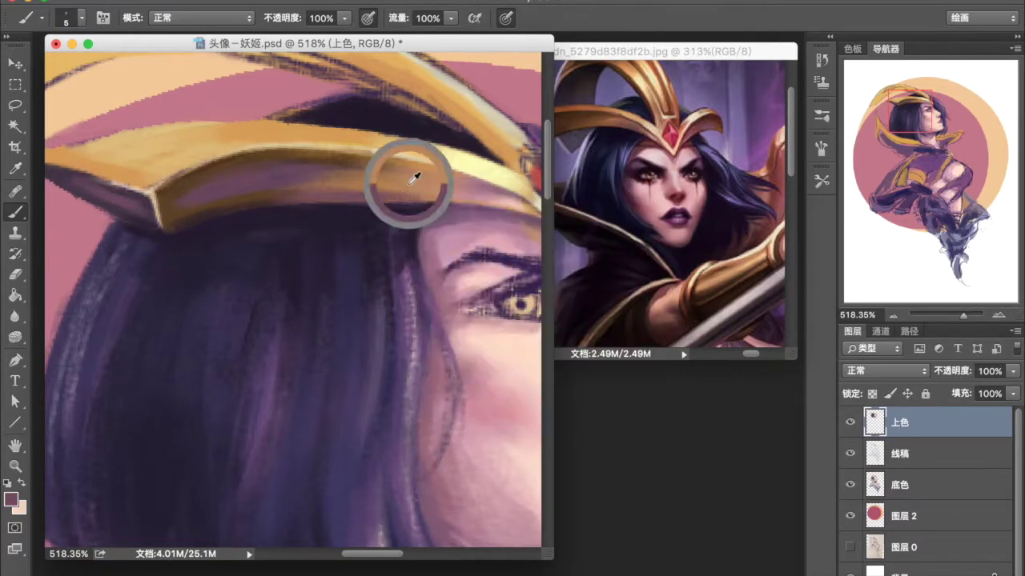
scroll(400, 178, "down", 5)
scroll(512, 234, "up", 4)
left_click(513, 233, "alt")
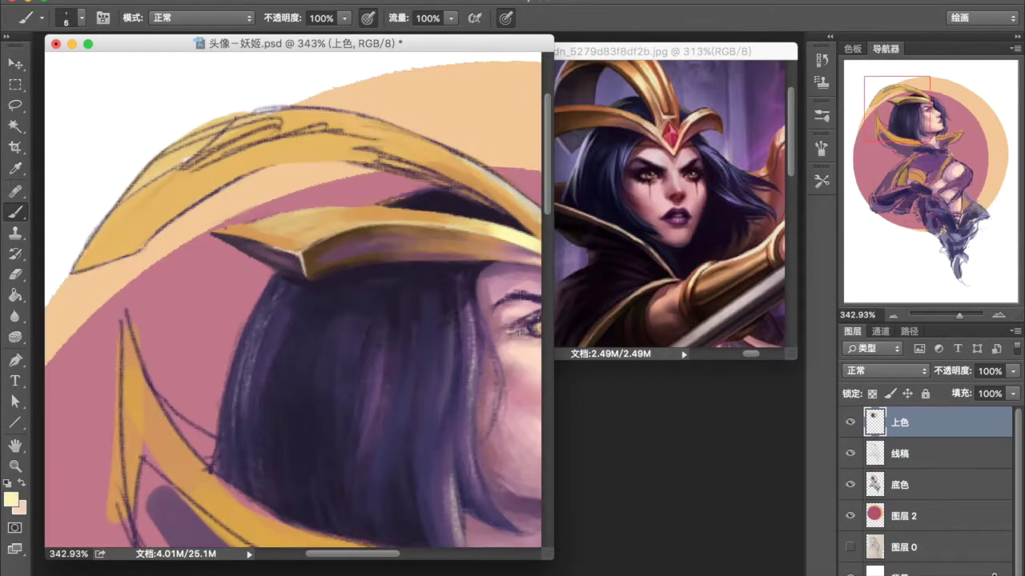
left_click_drag(307, 216, 432, 230)
scroll(432, 231, "down", 5)
scroll(176, 211, "up", 5)
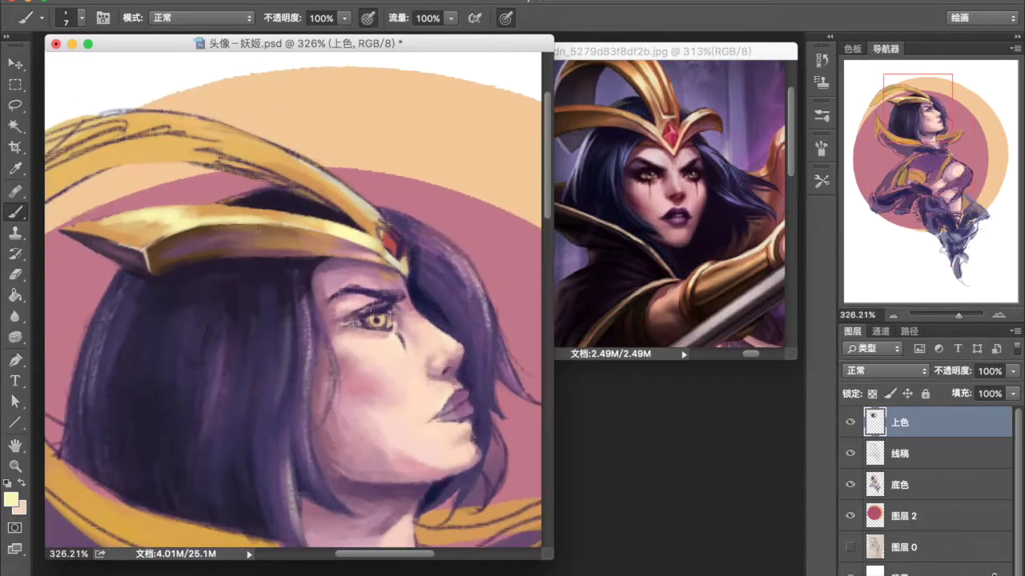
- Magic Wand-select the headband's upper face and set hue -12, saturation +8
key("l")
key("w")
left_click(263, 205)
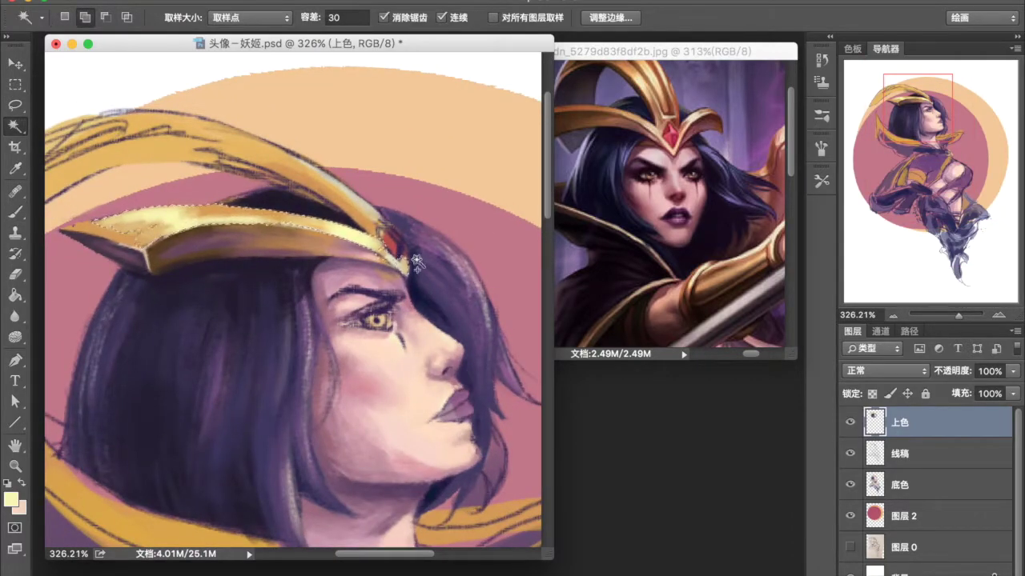
key("ctrl+u")
left_click_drag(762, 328, 756, 327)
left_click_drag(767, 367, 771, 367)
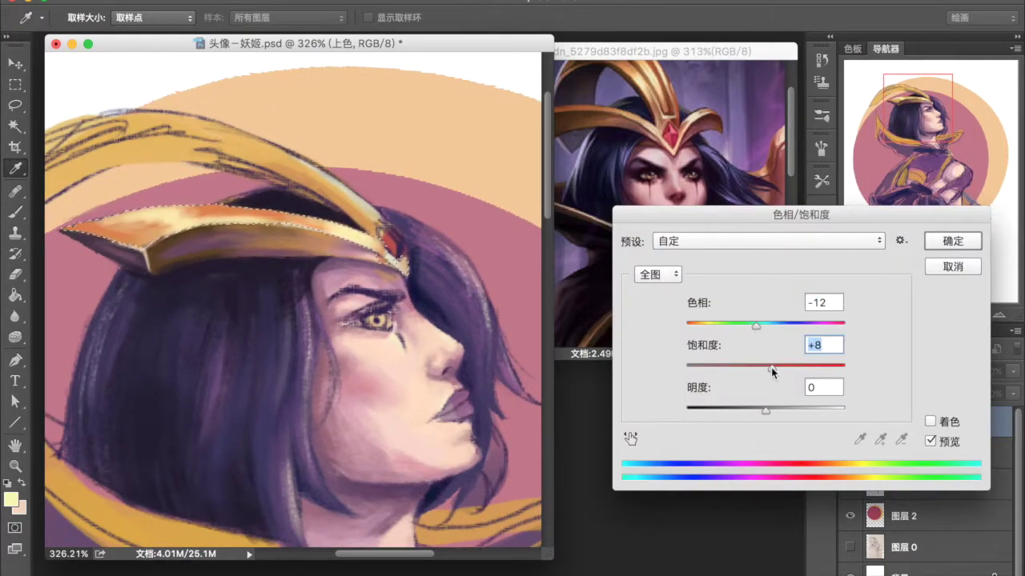
key("Return")
- Select the lower band, set hue -6 and saturation +11, then deselect
left_click(373, 256)
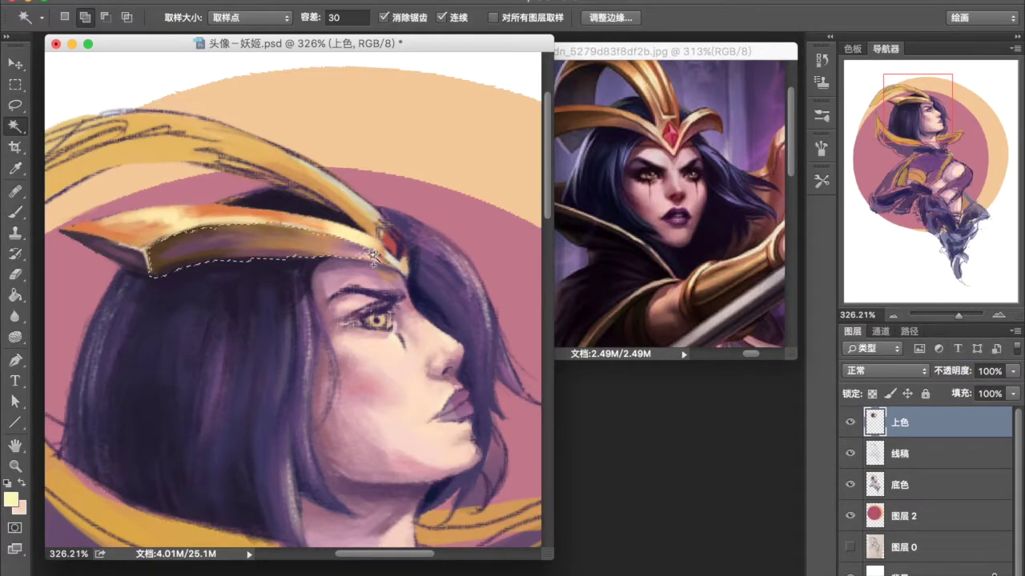
key("ctrl+u")
left_click_drag(765, 326, 761, 326)
left_click_drag(764, 368, 774, 370)
key("Return")
key("ctrl+d")
left_click(16, 212)
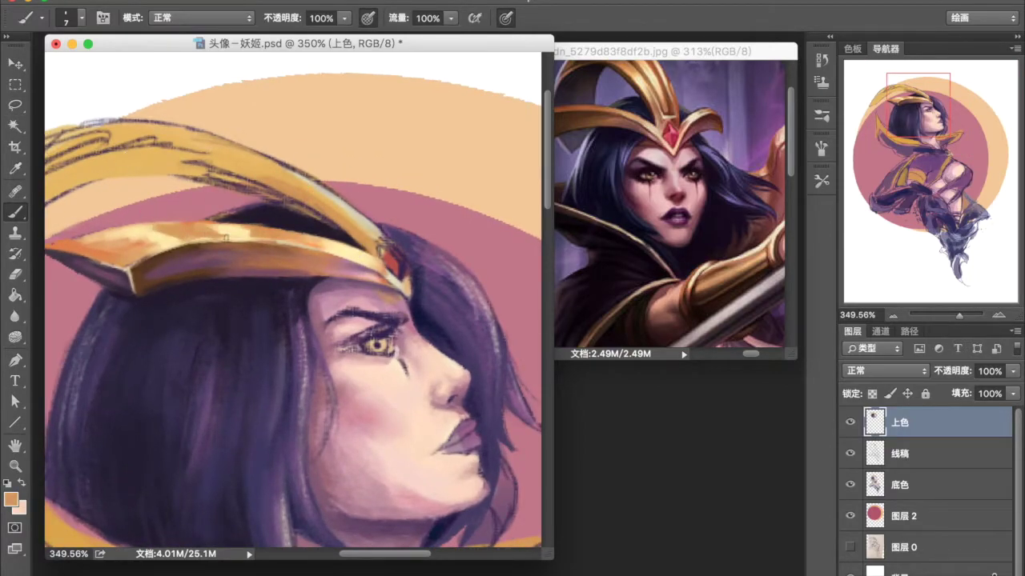
scroll(226, 237, "down", 5)
scroll(362, 375, "up", 5)
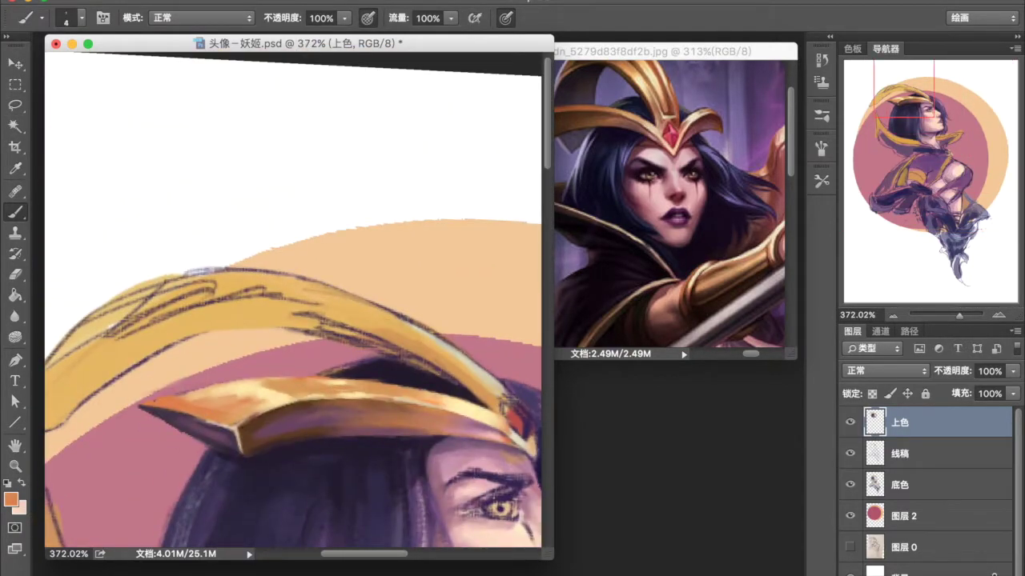
scroll(292, 304, "down", 5)
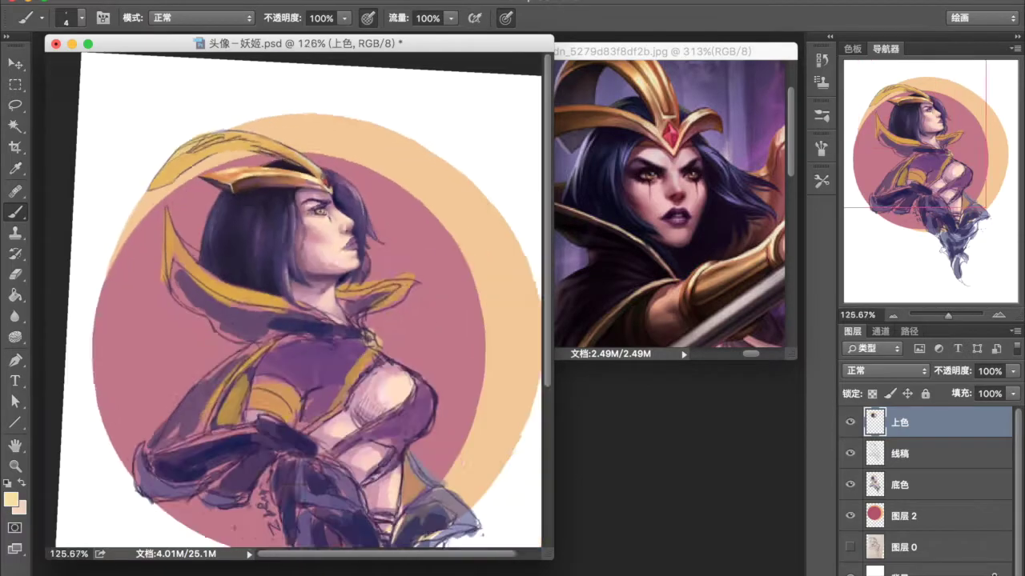
scroll(292, 305, "up", 6)
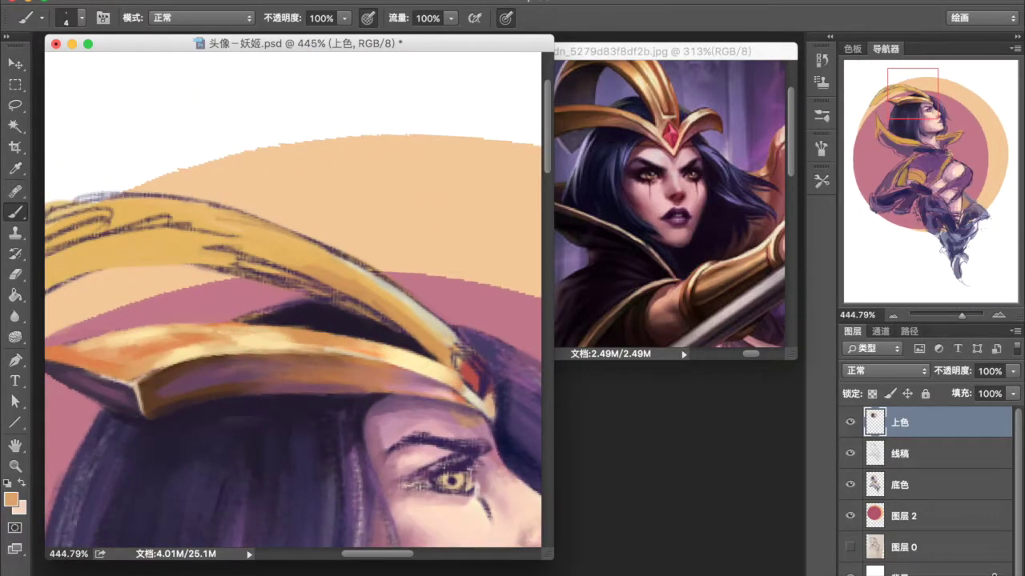
scroll(264, 345, "down", 1)
scroll(264, 345, "down", 3)
scroll(272, 304, "up", 4)
left_click(272, 304, "alt")
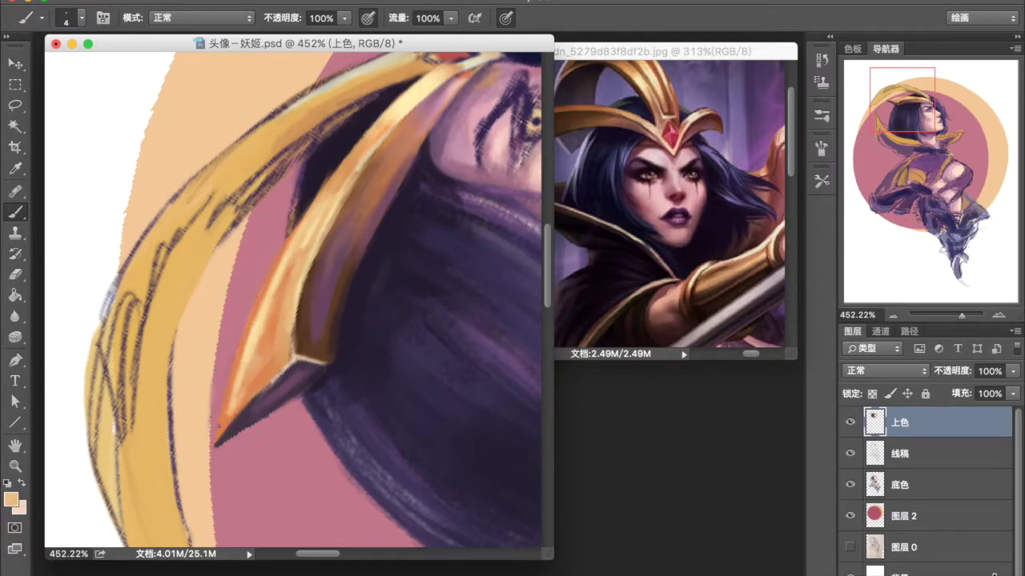
scroll(286, 276, "down", 2)
scroll(286, 276, "down", 2)
scroll(319, 260, "up", 4)
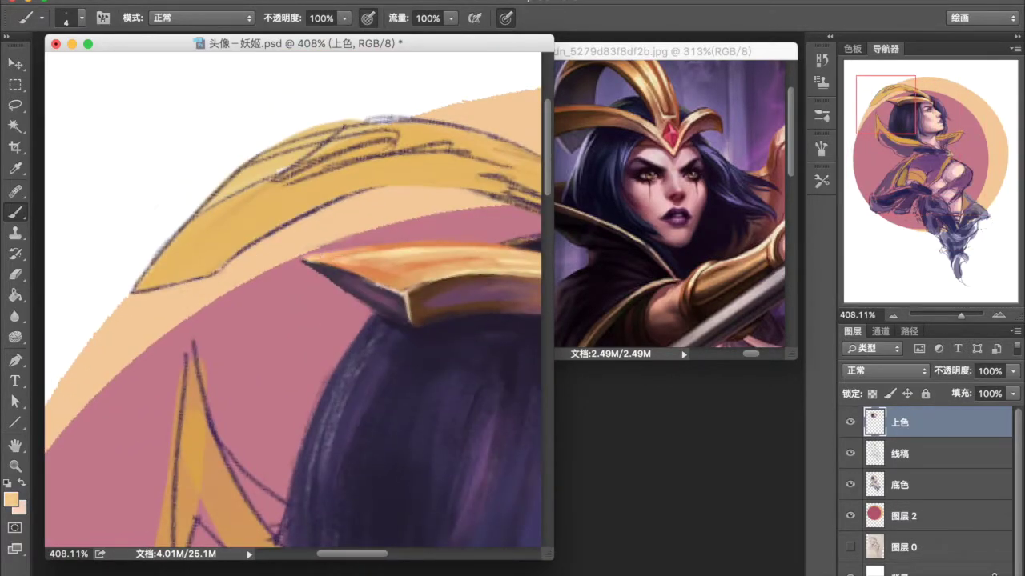
scroll(336, 269, "down", 5)
scroll(336, 269, "down", 1)
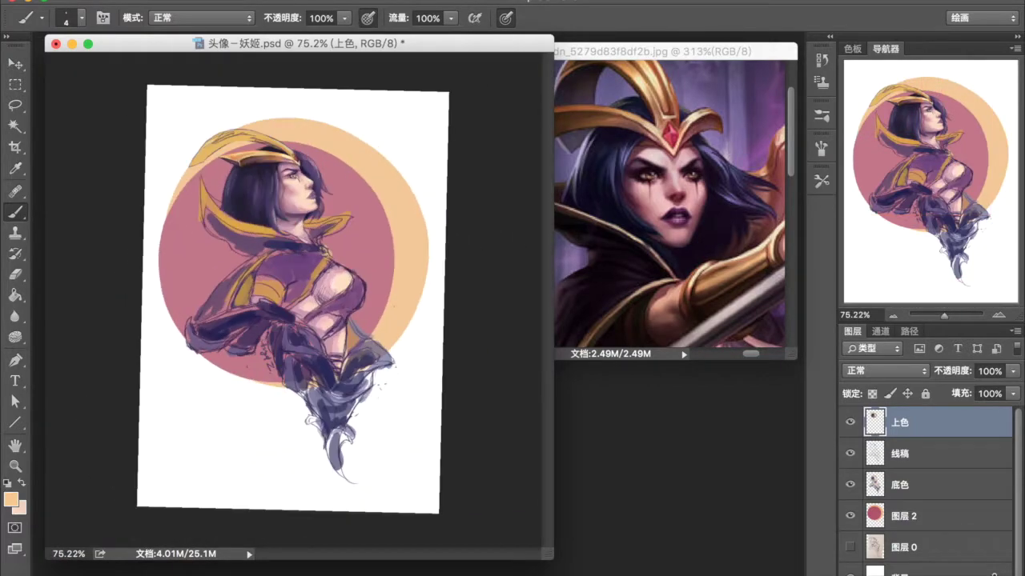
scroll(240, 160, "up", 3)
scroll(240, 160, "up", 2)
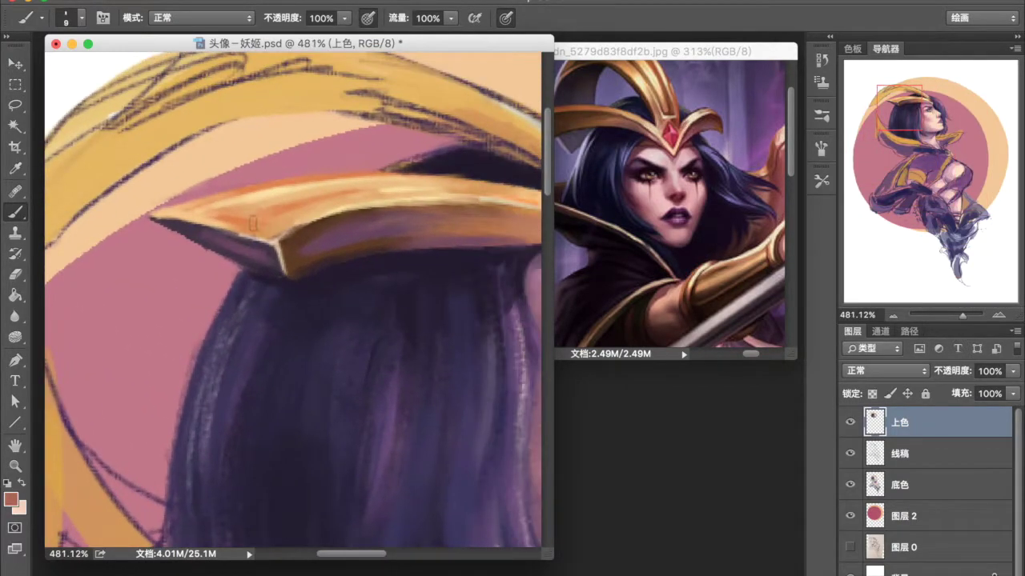
scroll(253, 224, "right", 3)
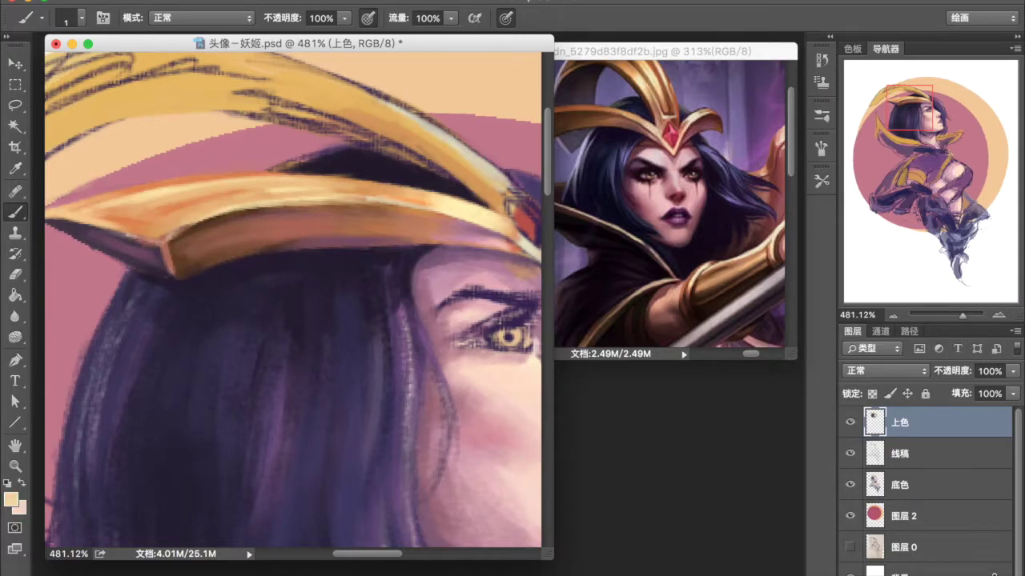
scroll(165, 194, "down", 3)
scroll(165, 194, "up", 4)
left_click(164, 193, "alt")
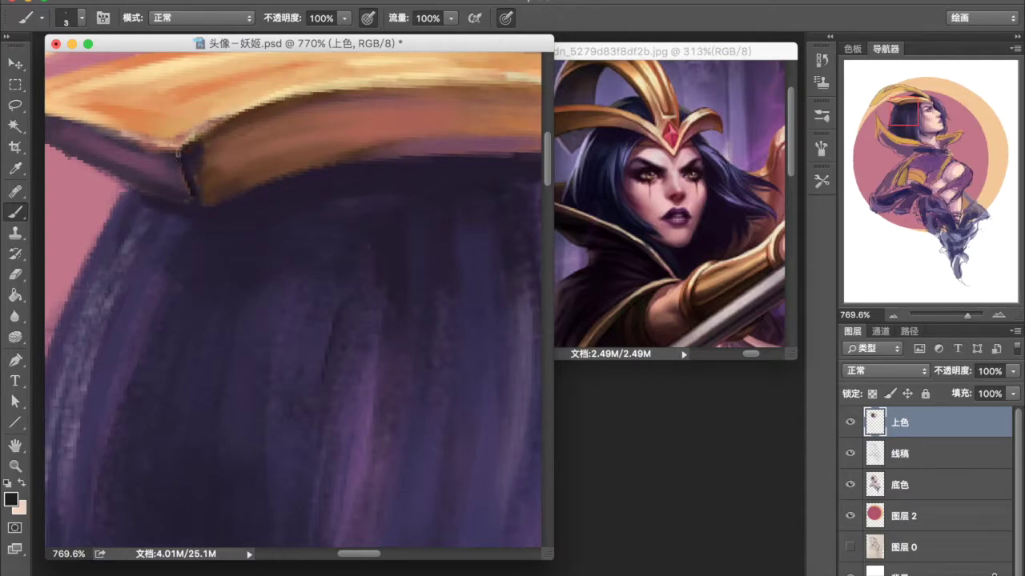
scroll(219, 201, "down", 3)
scroll(134, 138, "up", 4)
scroll(133, 138, "up", 1)
key("bracketright")
key("bracketright")
key("bracketright")
scroll(138, 149, "down", 3)
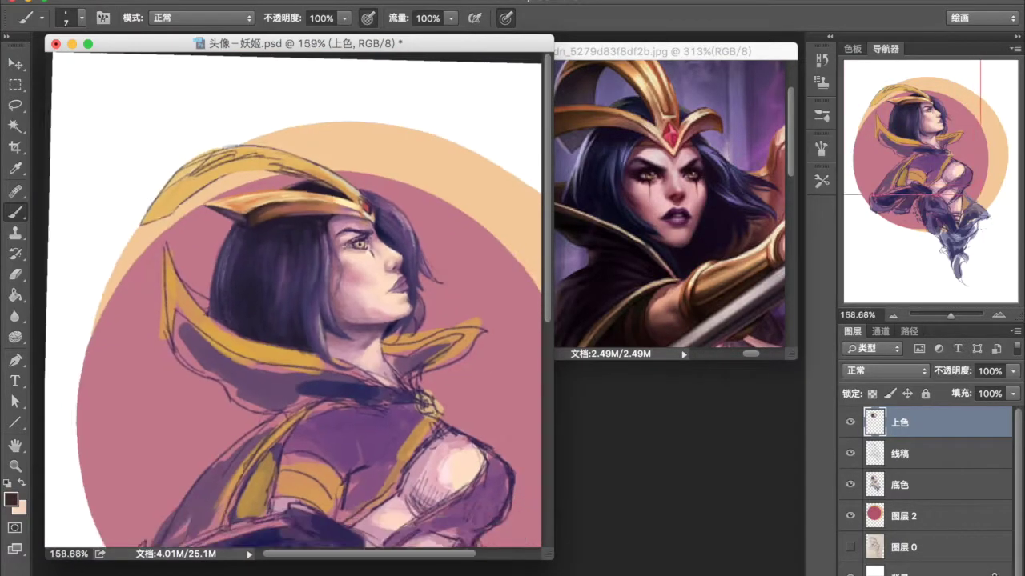
scroll(381, 168, "up", 2)
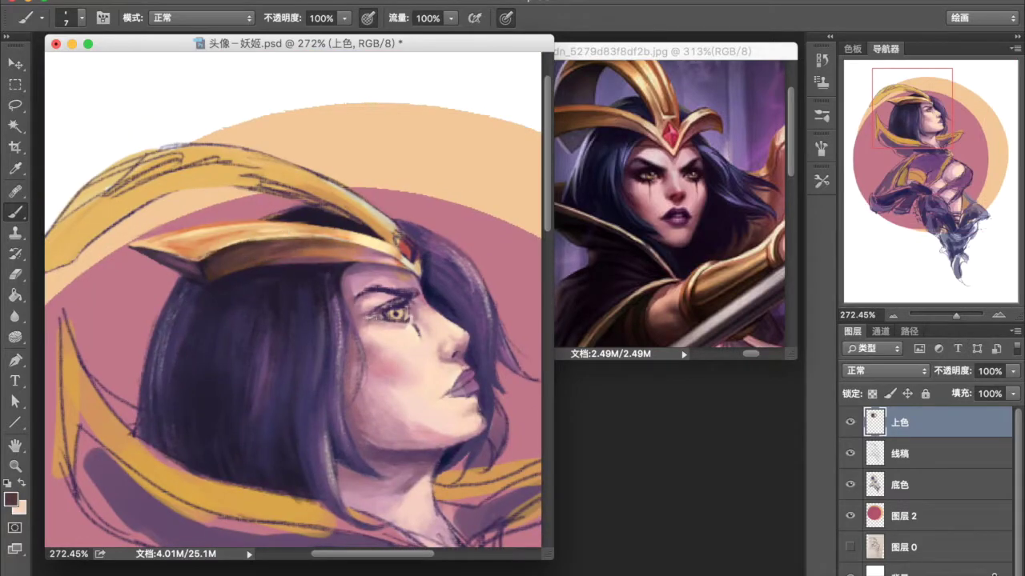
scroll(192, 179, "up", 1)
scroll(240, 225, "up", 2)
scroll(293, 286, "up", 2)
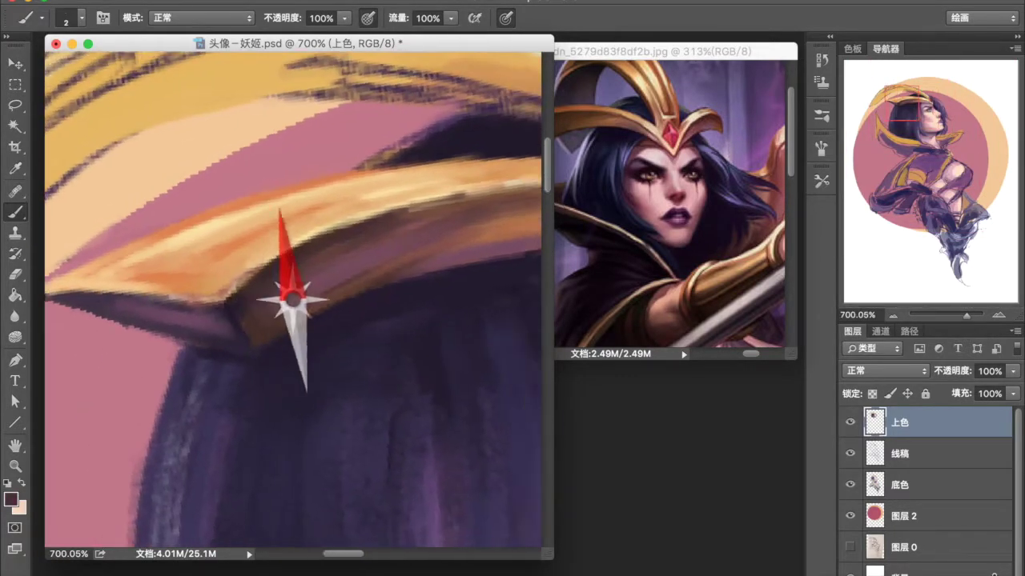
key("bracketleft")
key("bracketleft")
key("bracketleft")
scroll(288, 288, "down", 3)
scroll(288, 288, "down", 2)
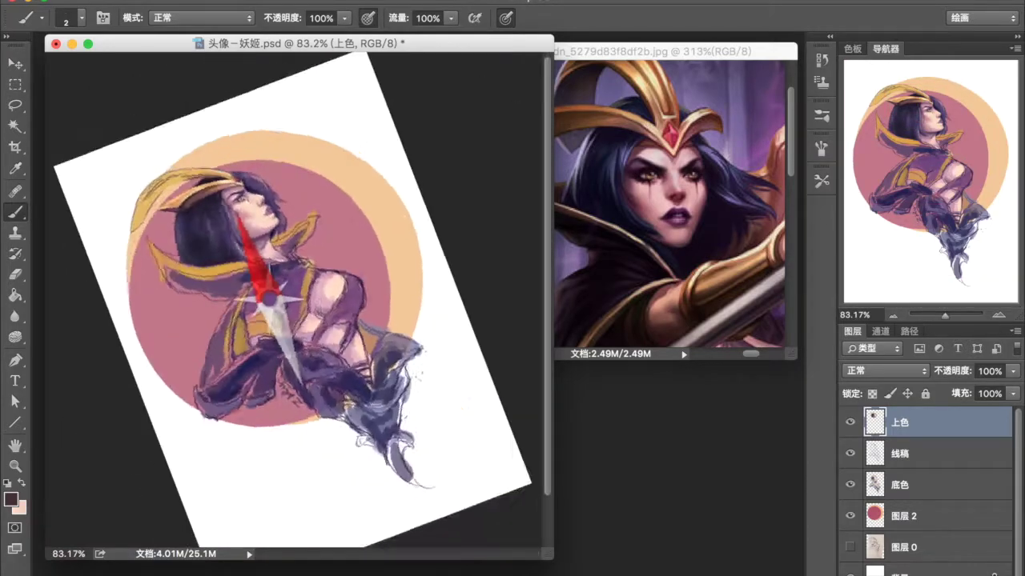
- Paint orange, then yellow, along the ribbon's outer edge with a larger brush
scroll(289, 288, "up", 4)
scroll(369, 252, "up", 1)
key("bracketright")
key("bracketright")
key("bracketright")
left_click(369, 252, "alt")
scroll(349, 252, "down", 5)
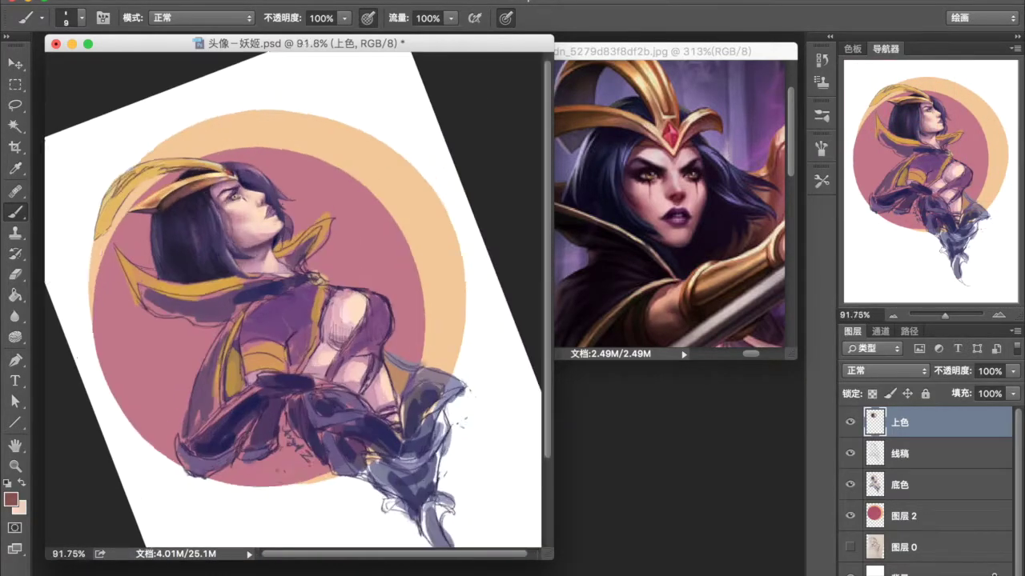
scroll(262, 355, "up", 3)
scroll(262, 355, "up", 2)
left_click(262, 355, "alt")
left_click_drag(167, 310, 360, 170)
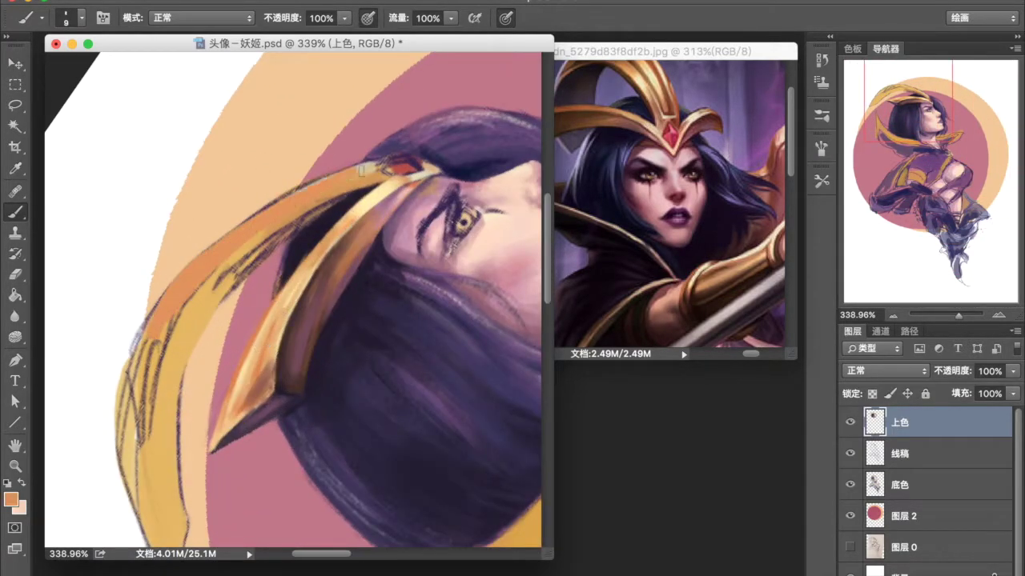
mouse_move(164, 316)
left_mouse_down()
mouse_move(135, 504)
mouse_move(132, 374)
left_mouse_up()
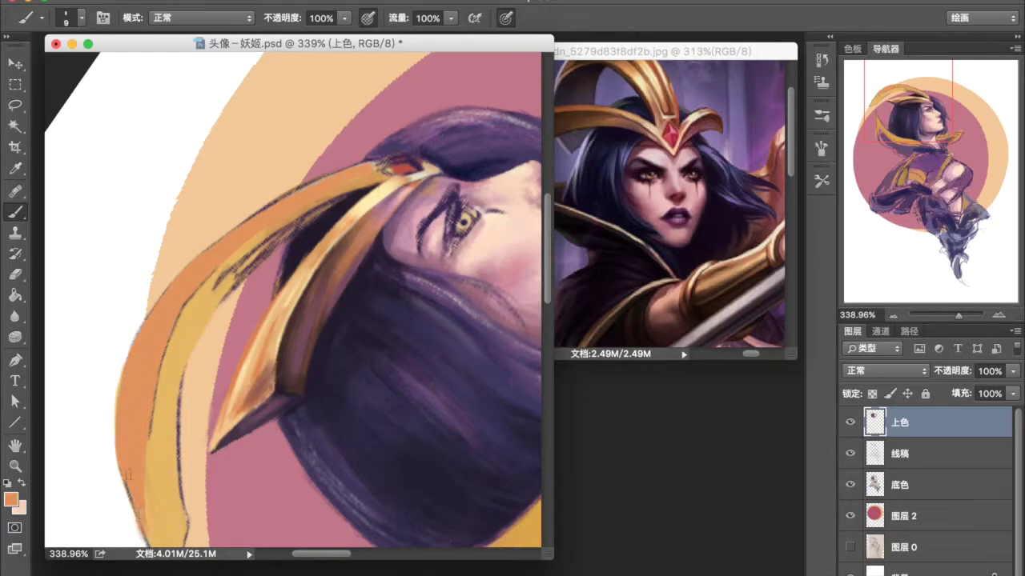
left_click_drag(216, 246, 141, 400)
- Add brown along the ribbon's lower-left edge, undoing one stray dark stroke
left_click(124, 417, "alt")
mouse_move(141, 336)
left_mouse_down()
mouse_move(128, 392)
mouse_move(143, 504)
left_mouse_up()
left_click_drag(132, 384, 128, 428)
left_click_drag(130, 361, 146, 270)
key("ctrl+z")
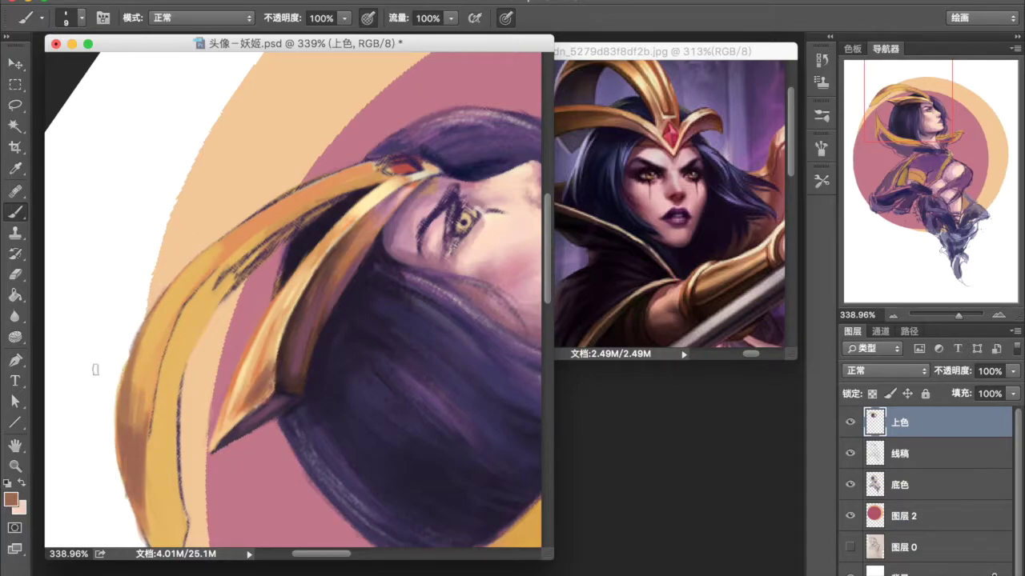
- Blend brown and orange through the ribbon's middle and darken its inner band
left_click_drag(288, 216, 192, 308)
left_click_drag(336, 196, 200, 320)
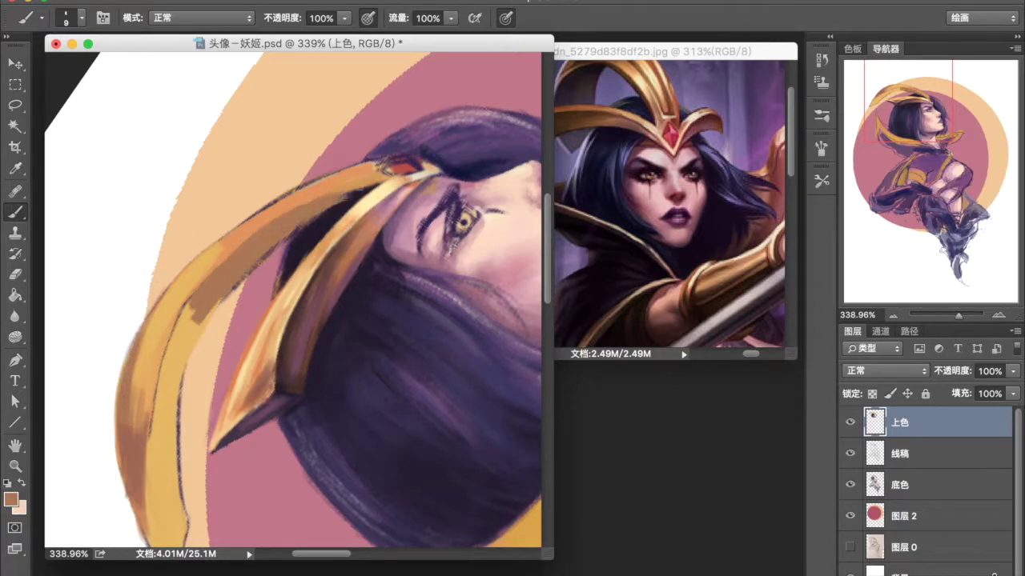
left_click_drag(380, 176, 292, 210)
left_click_drag(352, 196, 180, 356)
mouse_move(215, 303)
left_mouse_down()
mouse_move(167, 436)
mouse_move(172, 468)
left_mouse_up()
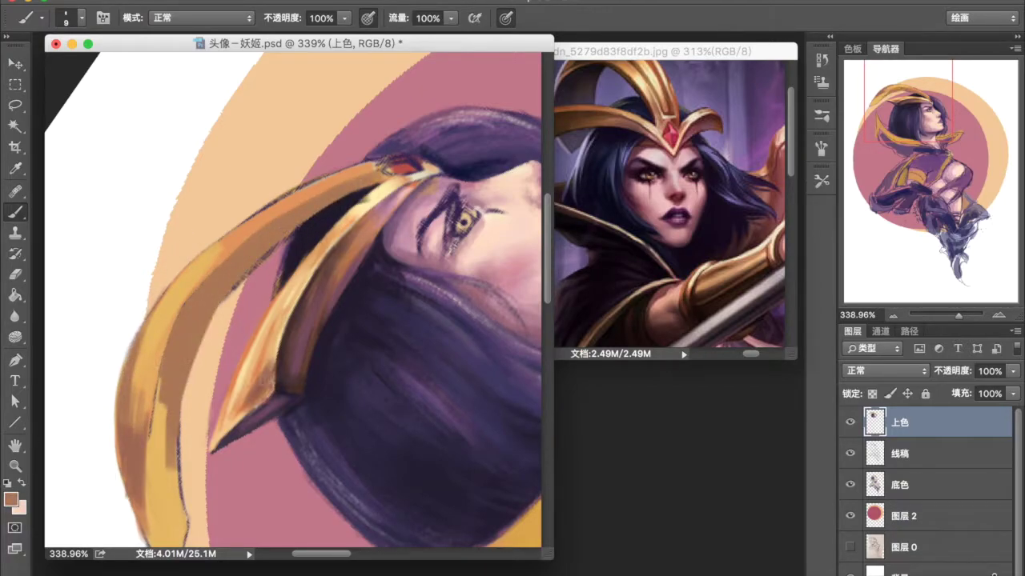
left_click_drag(180, 404, 165, 513)
mouse_move(160, 372)
left_mouse_down()
mouse_move(156, 541)
mouse_move(152, 485)
left_mouse_up()
- Paint a dark purple band up the ribbon's left edge, then layer orange over it
left_click(180, 359, "alt")
left_click_drag(164, 436, 154, 503)
left_click(144, 512, "alt")
left_click_drag(144, 461, 148, 528)
left_click_drag(160, 436, 148, 497)
left_click_drag(164, 332, 157, 400)
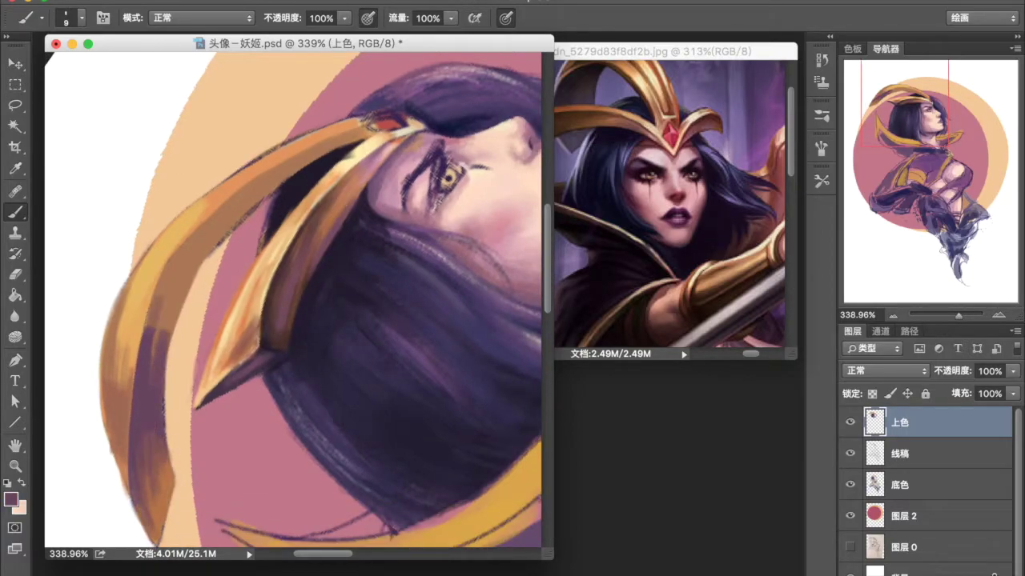
left_click_drag(176, 260, 148, 344)
left_click_drag(216, 217, 152, 312)
left_click_drag(154, 409, 170, 295)
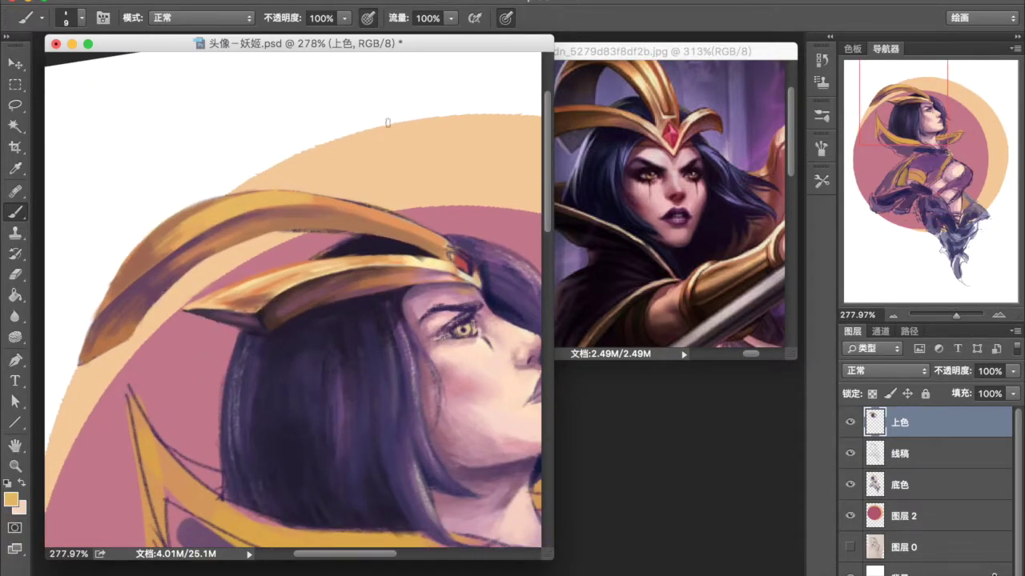
left_click_drag(216, 202, 134, 253)
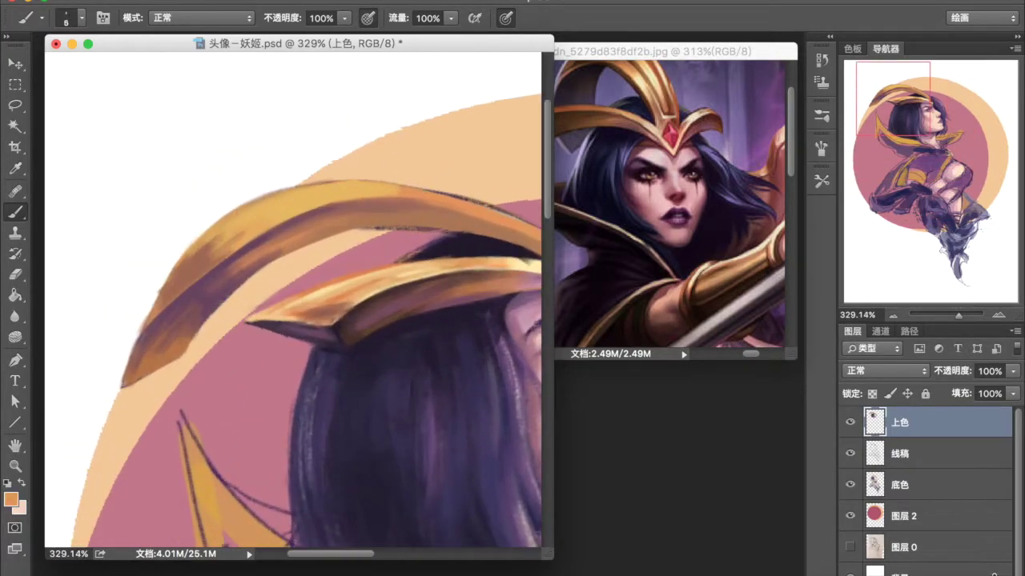
- Streak lighter colour along the ribbon, then paint dark shading along its inner edge
left_click_drag(228, 255, 144, 328)
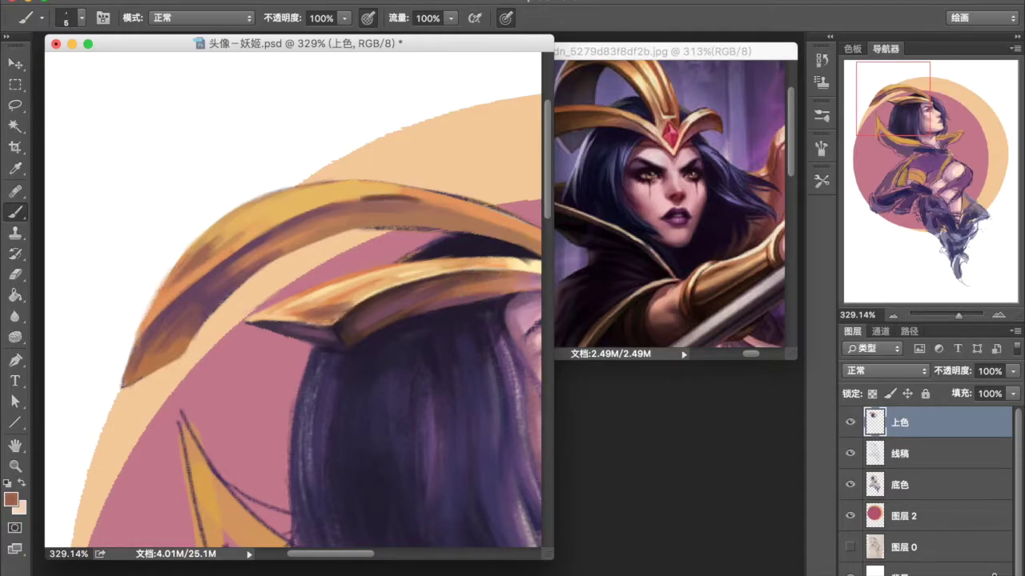
mouse_move(424, 197)
left_mouse_down()
mouse_move(325, 185)
mouse_move(228, 261)
left_mouse_up()
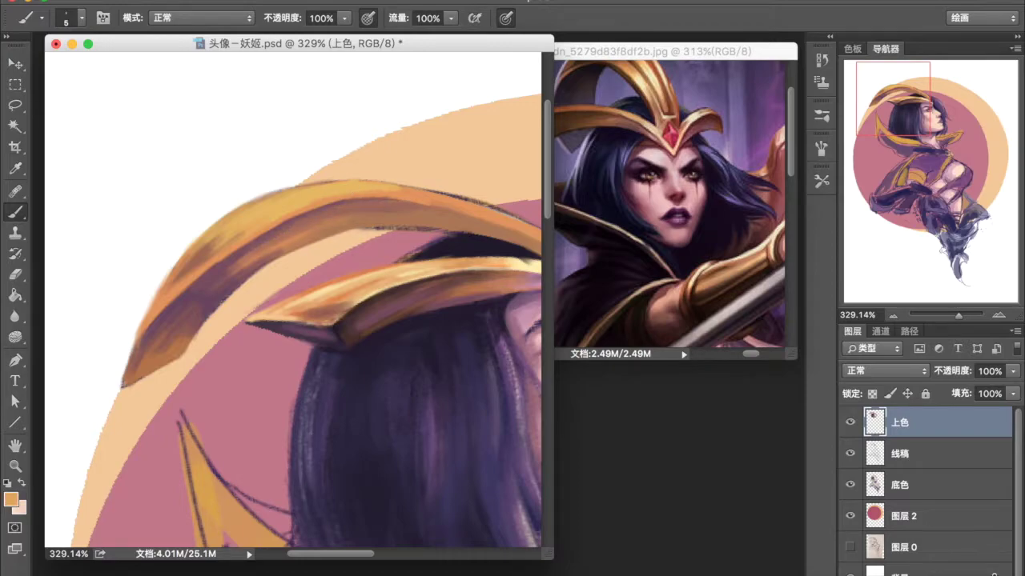
scroll(345, 192, "up", 3)
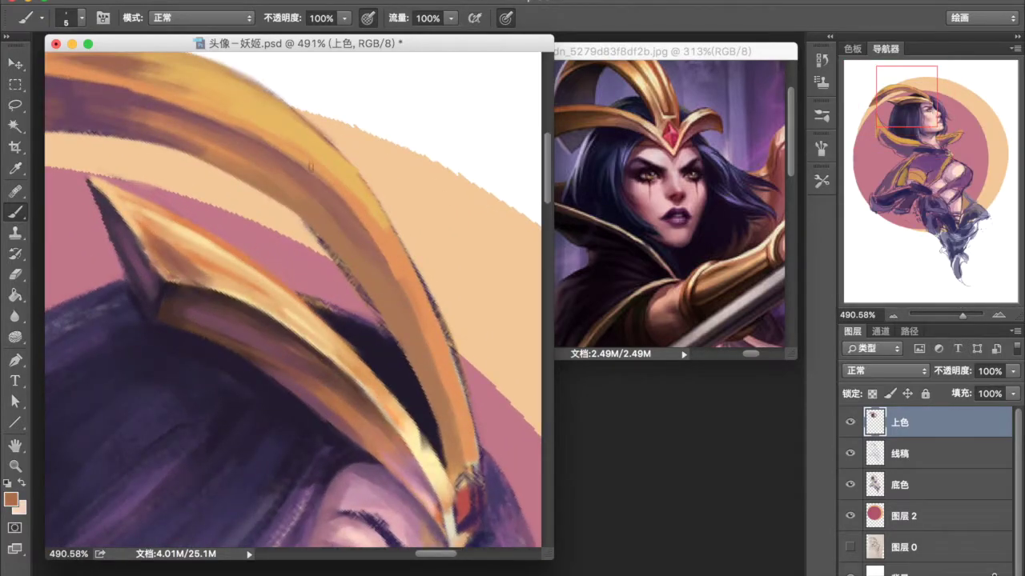
left_click(312, 350, "alt")
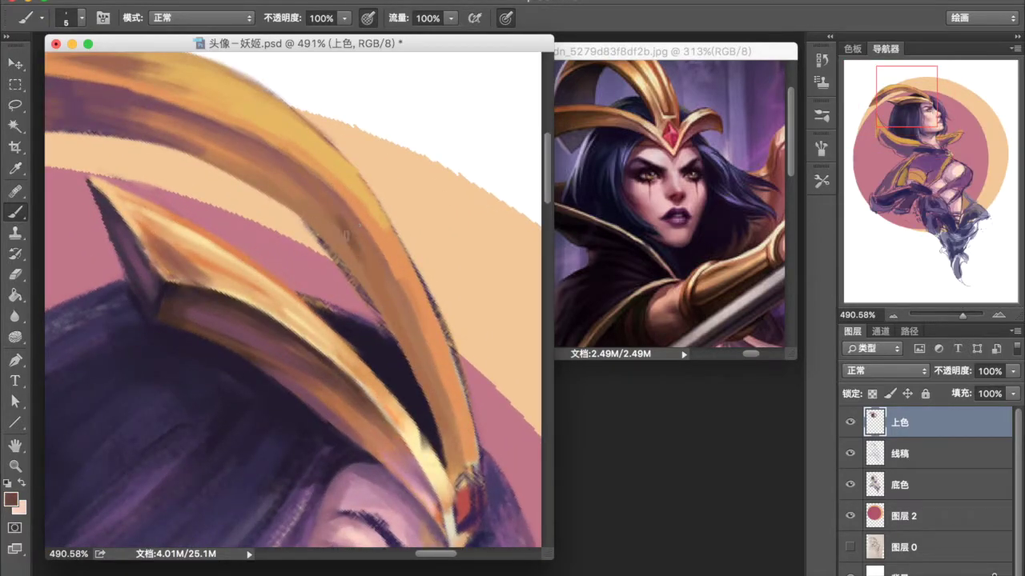
left_click_drag(360, 256, 292, 192)
scroll(312, 349, "down", 1)
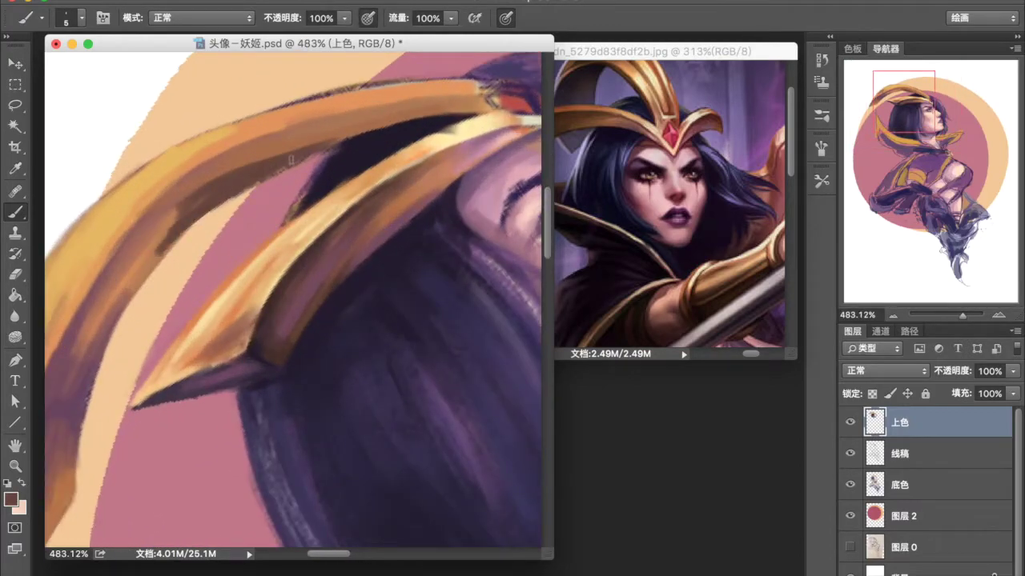
left_click_drag(232, 200, 120, 304)
scroll(321, 304, "down", 1)
scroll(297, 304, "up", 1)
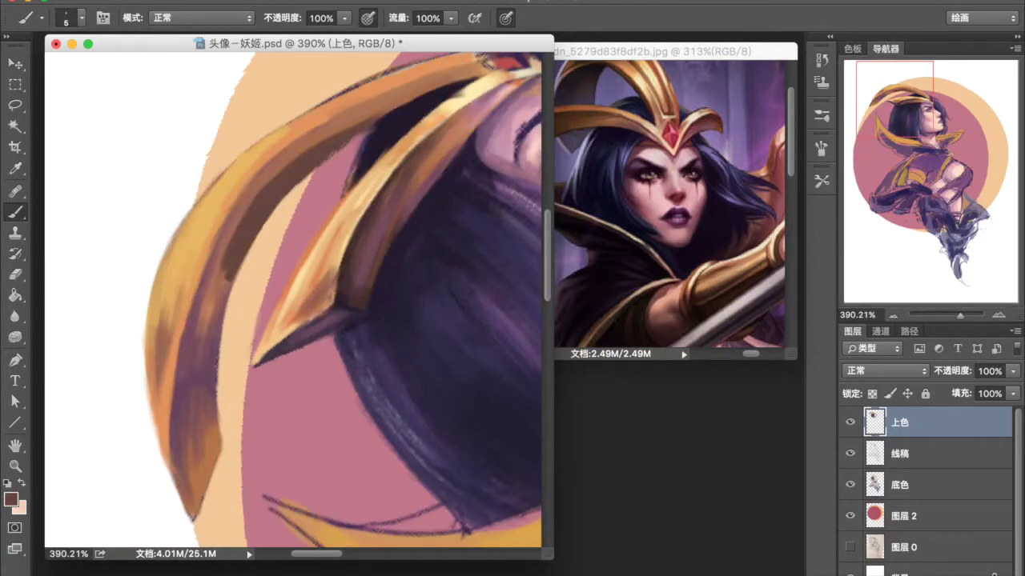
mouse_move(280, 160)
left_mouse_down()
mouse_move(216, 290)
mouse_move(184, 460)
left_mouse_up()
- Paint light gold highlights over the ribbon's dark shading and the crown
scroll(296, 304, "down", 5)
scroll(216, 221, "up", 4)
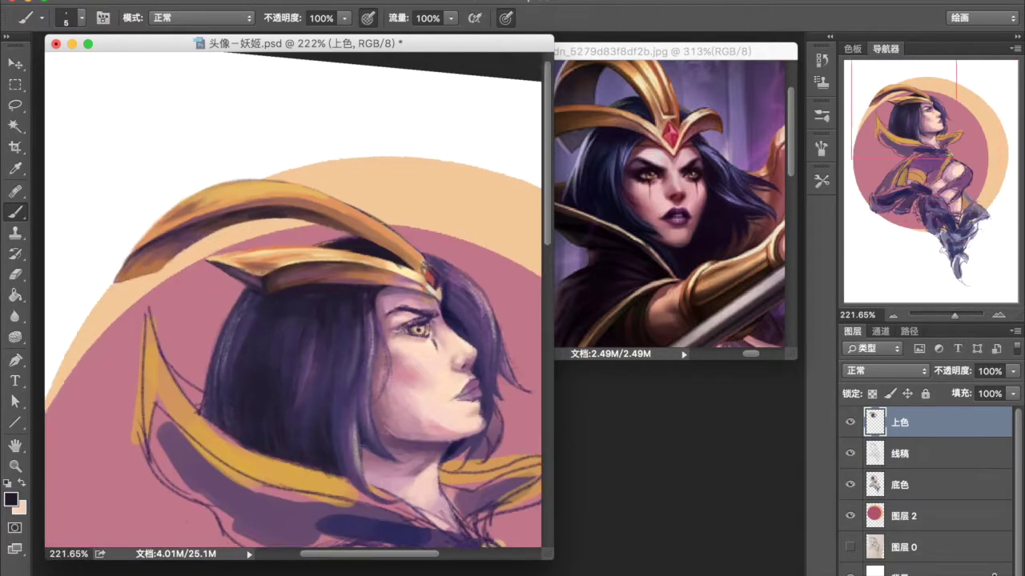
left_click(216, 221, "alt")
scroll(519, 280, "up", 1)
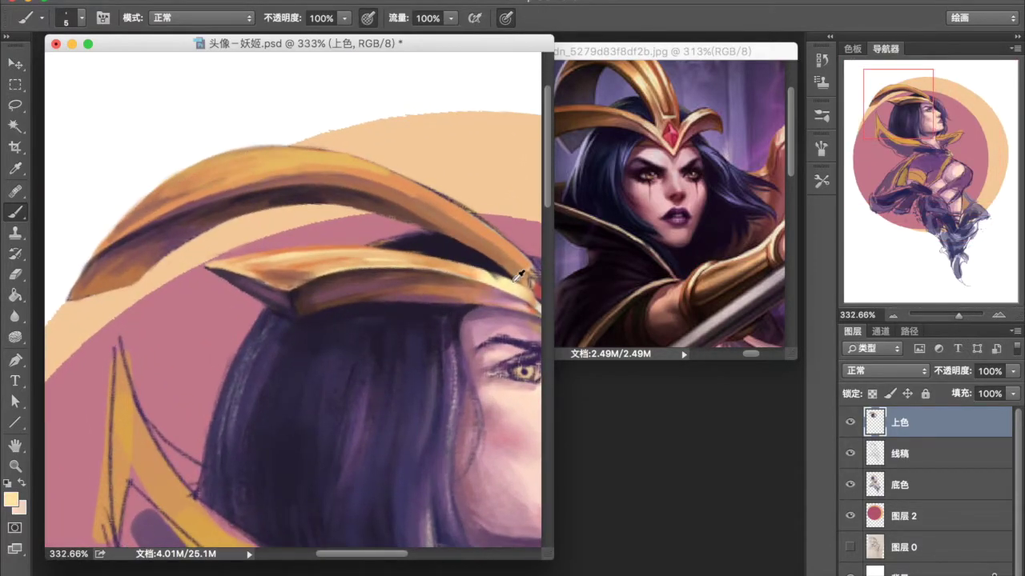
left_click_drag(516, 253, 428, 196)
mouse_move(328, 168)
left_mouse_down()
mouse_move(172, 209)
mouse_move(188, 172)
left_mouse_up()
- Paint the crown gem bright red
key("ctrl+0")
scroll(315, 160, "down", 2)
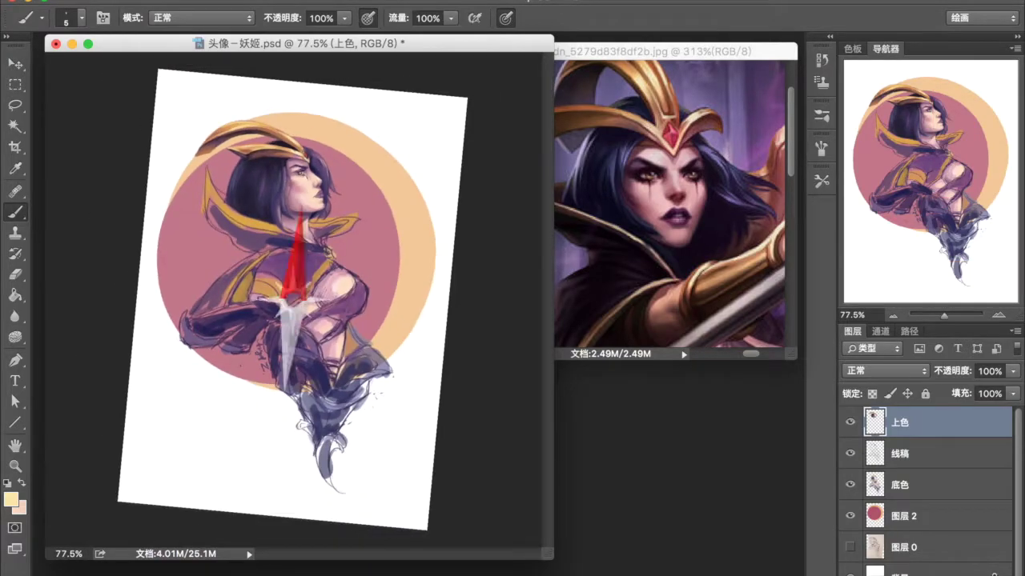
scroll(315, 160, "up", 10)
left_click(260, 303, "alt")
left_click(10, 499)
left_click(671, 101)
left_click_drag(296, 309, 272, 317)
- Sample dark maroon and pale crown yellow, then switch to a larger brush preset
key("ctrl+0")
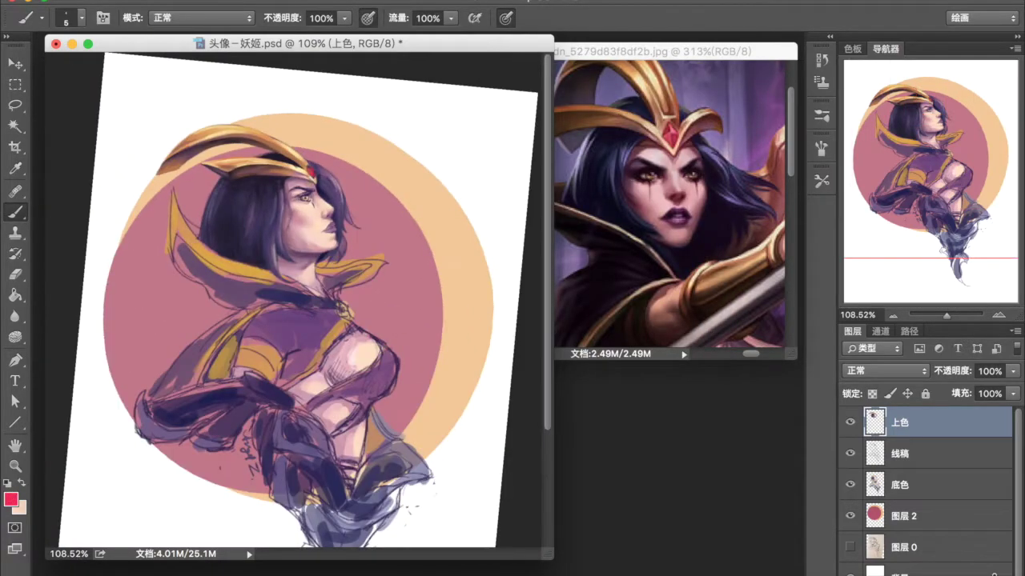
scroll(175, 334, "up", 6)
left_click(175, 335, "alt")
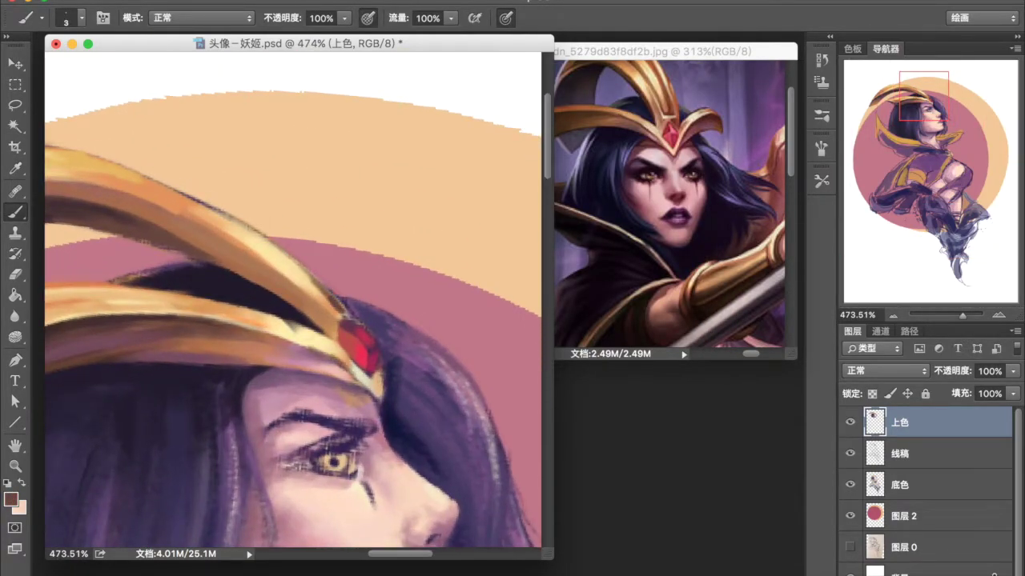
left_click(277, 326, "alt")
scroll(293, 304, "down", 5)
scroll(293, 304, "up", 6)
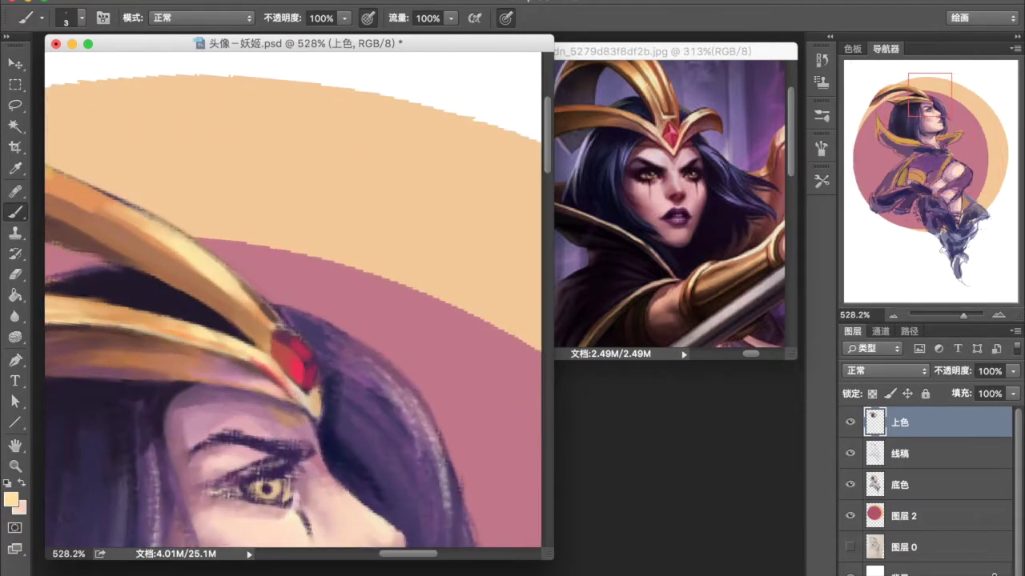
scroll(318, 400, "down", 3)
scroll(318, 400, "down", 4)
scroll(318, 401, "up", 4)
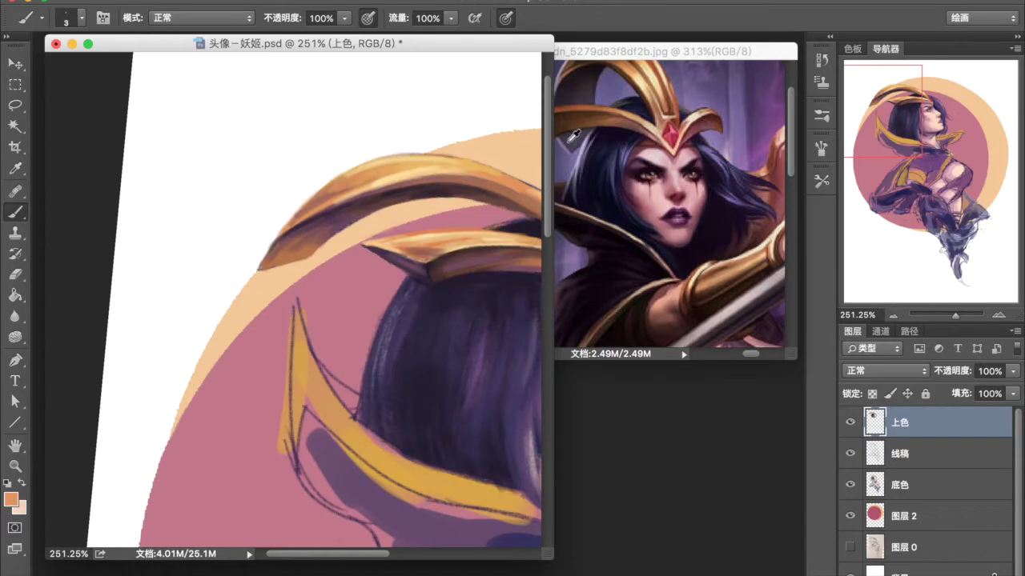
scroll(357, 220, "down", 1)
scroll(356, 221, "down", 3)
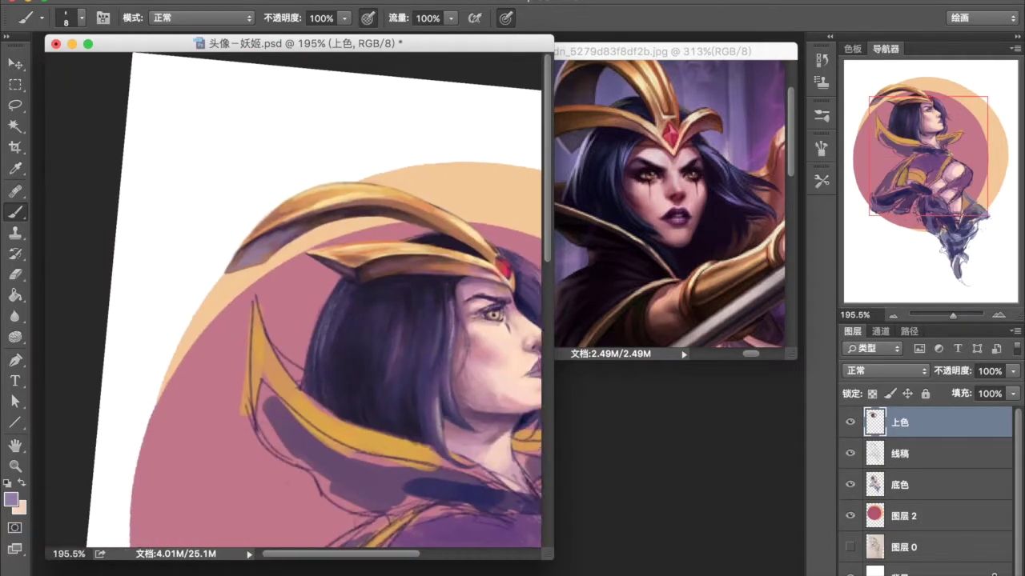
scroll(356, 221, "up", 5)
scroll(408, 249, "down", 4)
scroll(410, 176, "up", 1)
scroll(409, 144, "up", 2)
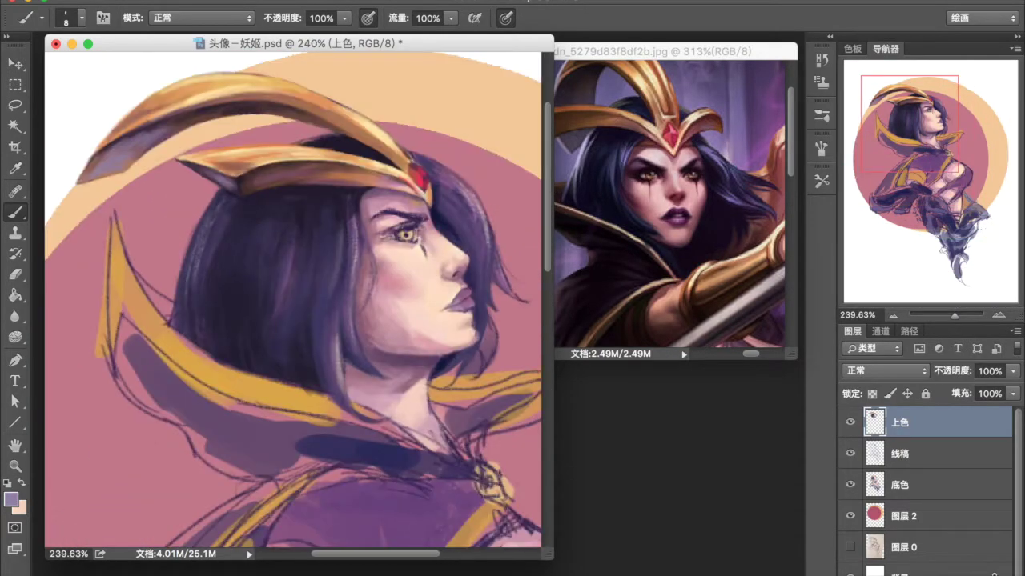
scroll(412, 107, "up", 2)
right_click(450, 94)
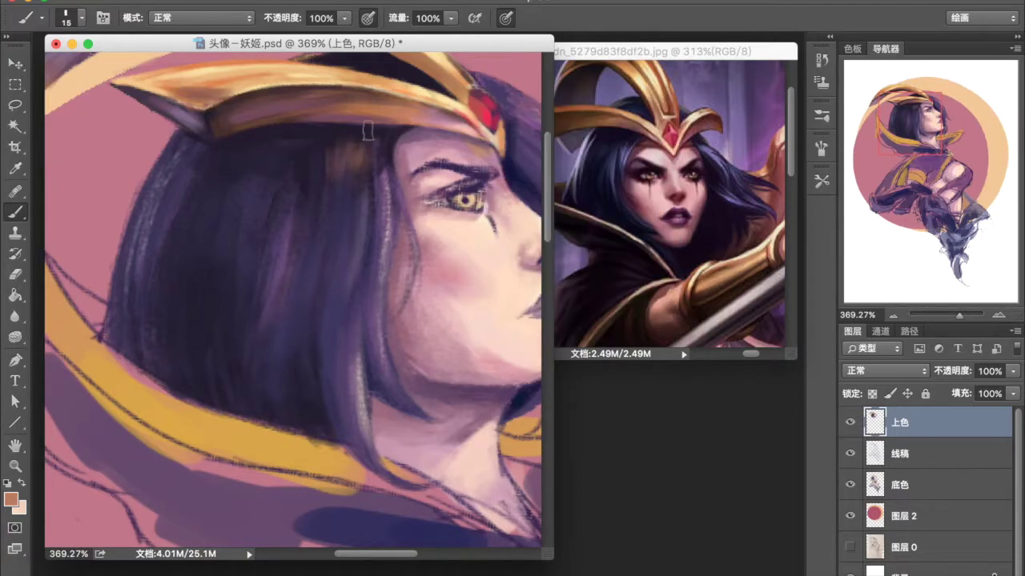
left_click(400, 110, "alt")
- Sample tan and cream colours from the top of the painting
scroll(317, 95, "down", 4)
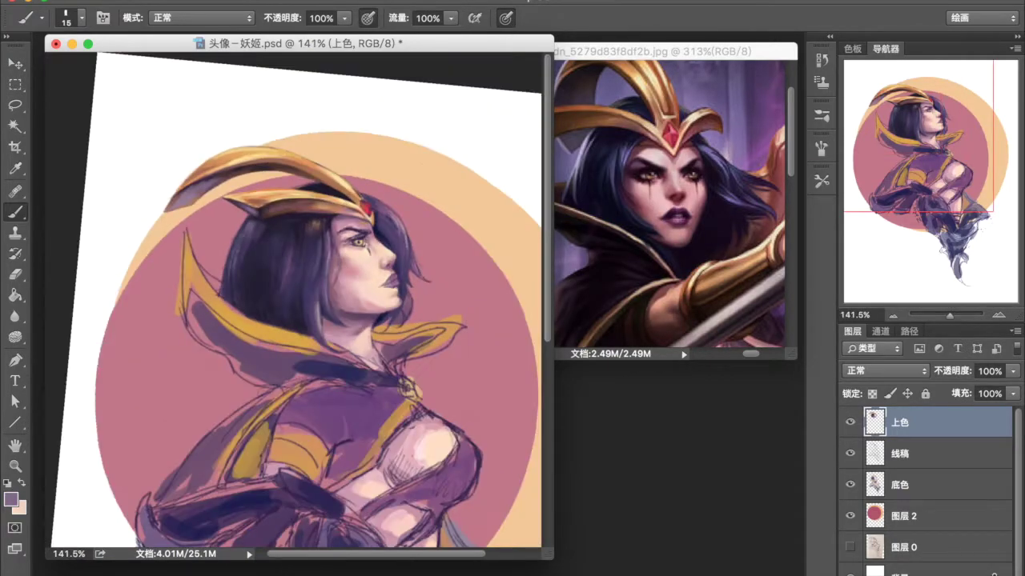
scroll(328, 88, "up", 3)
left_click(331, 86, "alt")
scroll(278, 174, "down", 4)
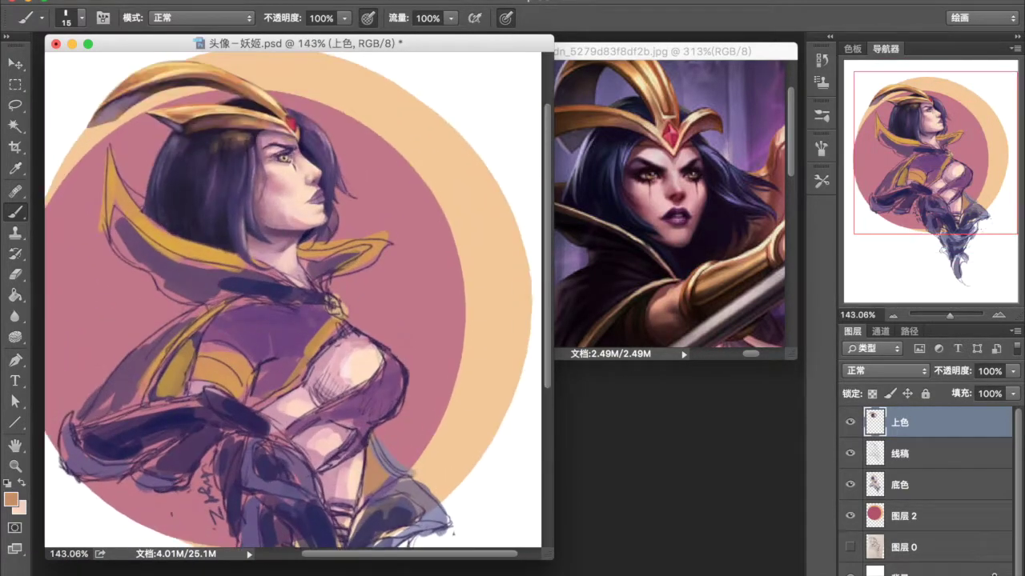
scroll(280, 80, "up", 5)
left_click(280, 80, "alt")
scroll(280, 240, "down", 4)
scroll(280, 240, "up", 4)
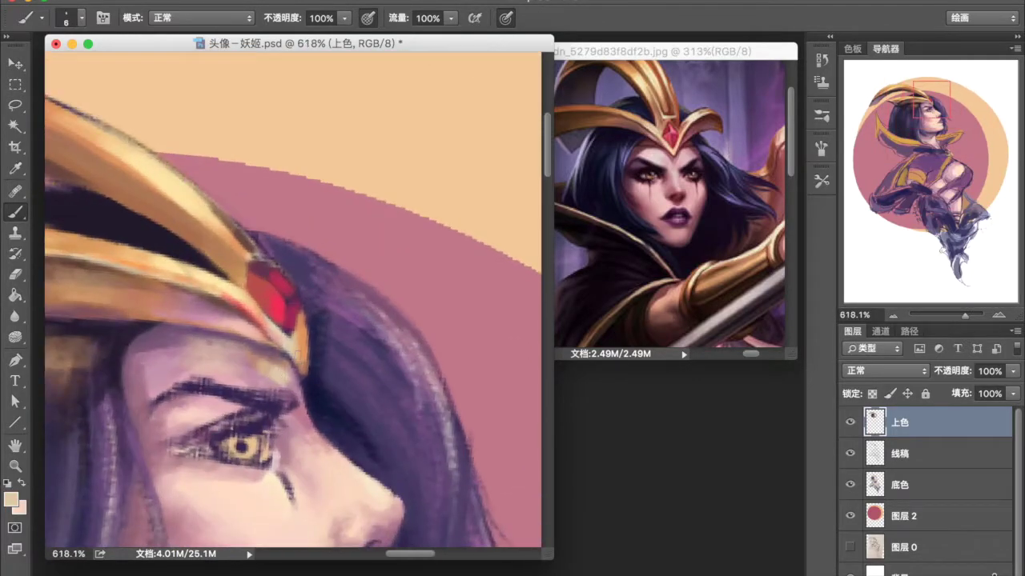
scroll(280, 240, "down", 4)
scroll(280, 240, "down", 3)
scroll(252, 188, "up", 4)
scroll(252, 188, "up", 1)
- Shade the skin above the eye and the left side of the neck in mauve
left_click(203, 253, "alt")
left_click(12, 500)
key("Return")
left_click_drag(232, 276, 324, 271)
left_click_drag(237, 289, 224, 397)
scroll(338, 251, "down", 2)
scroll(338, 251, "down", 5)
scroll(338, 251, "up", 4)
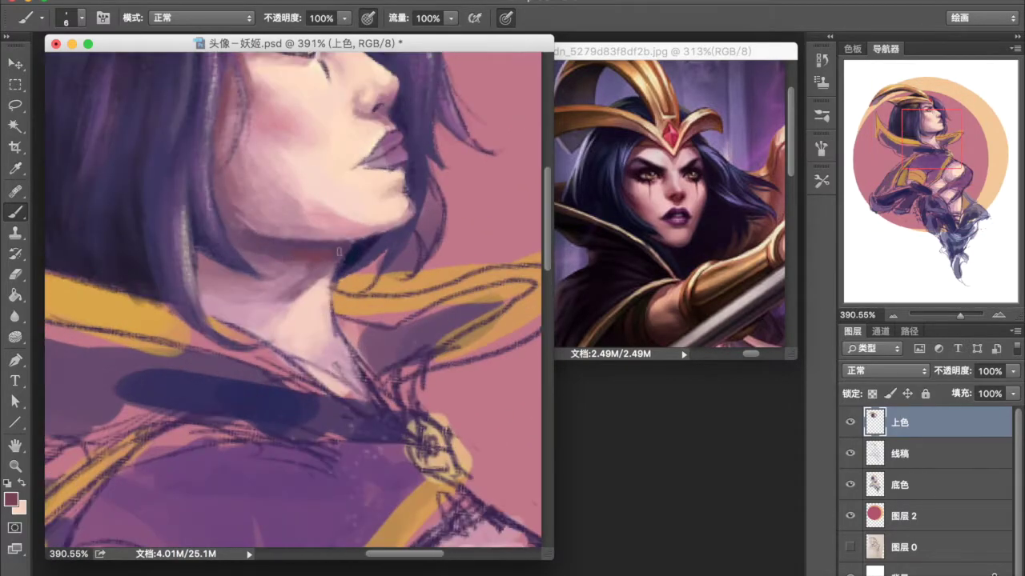
scroll(338, 252, "up", 1)
mouse_move(215, 324)
left_mouse_down()
mouse_move(184, 247)
mouse_move(191, 257)
left_mouse_up()
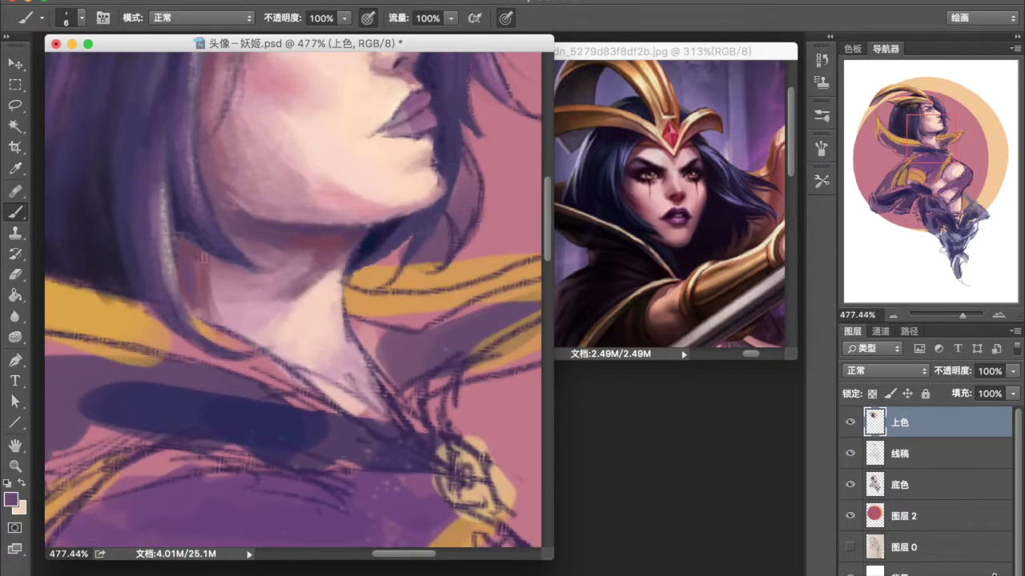
- Load the saved brush presets and select the 头发91 hair brush
scroll(183, 240, "down", 5)
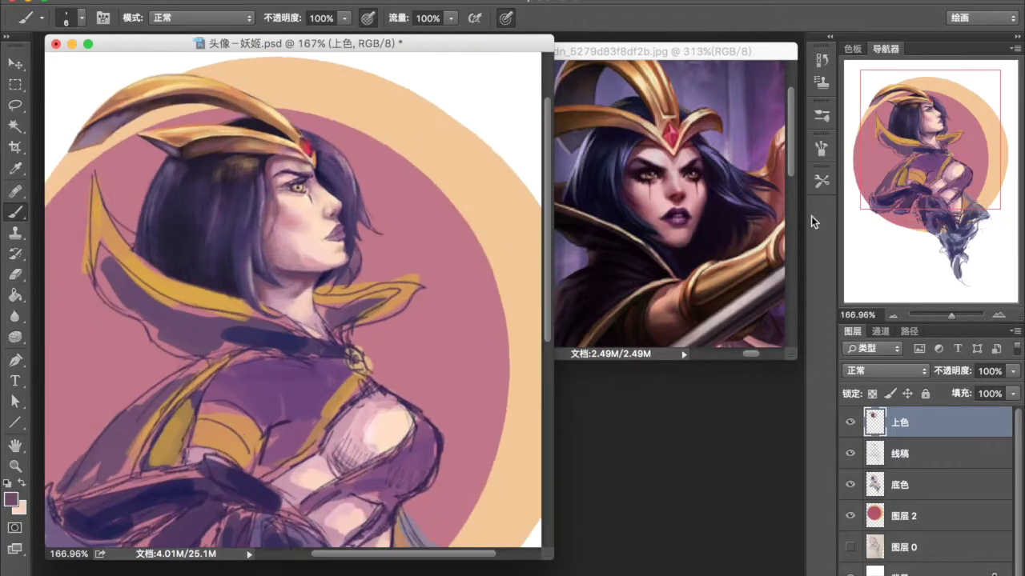
left_click(821, 180)
left_click(733, 188)
left_click(715, 261)
left_click(673, 359)
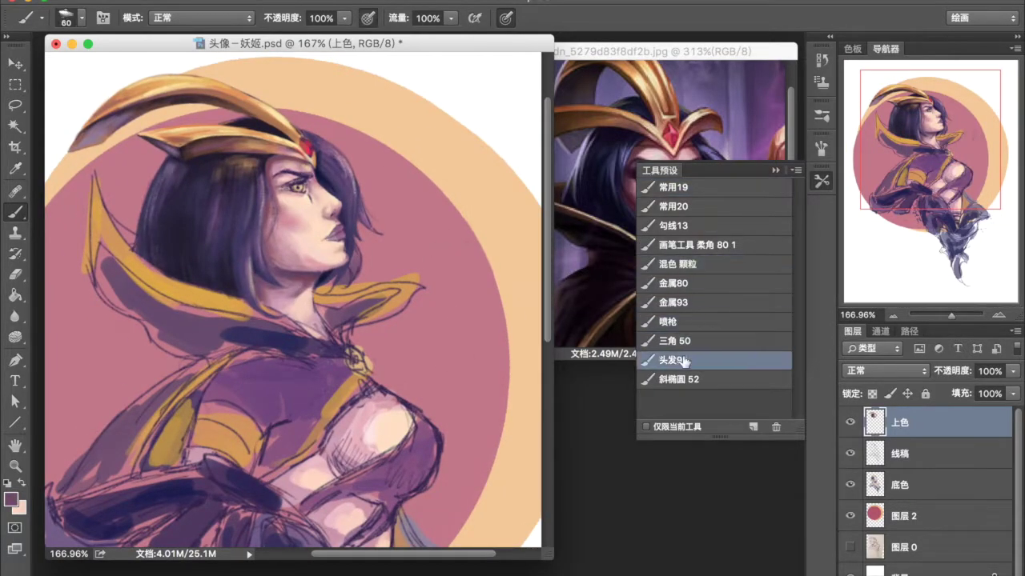
- On the 底色 base layer, blend the colours around the collar and neck
scroll(453, 335, "up", 2)
scroll(454, 334, "up", 2)
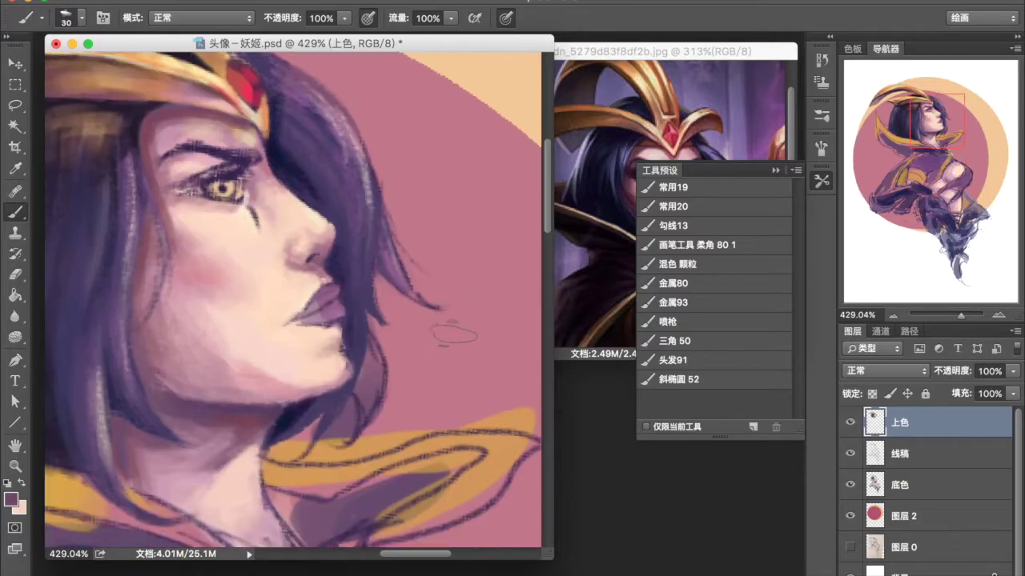
left_click(911, 486)
left_click(903, 454)
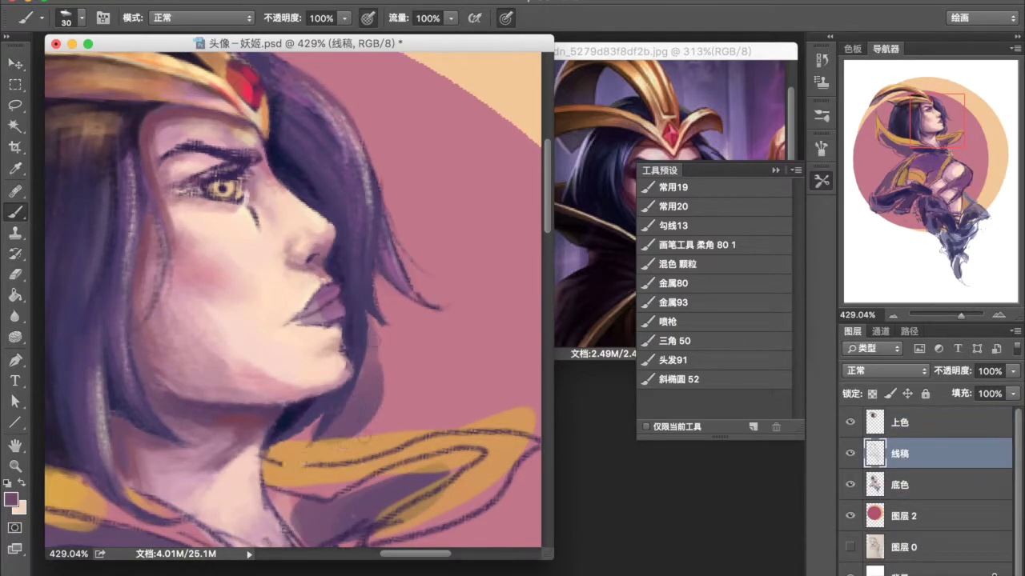
key("alt+bracketleft")
left_click_drag(381, 404, 312, 456)
mouse_move(378, 337)
left_mouse_down()
mouse_move(296, 460)
mouse_move(418, 425)
left_mouse_up()
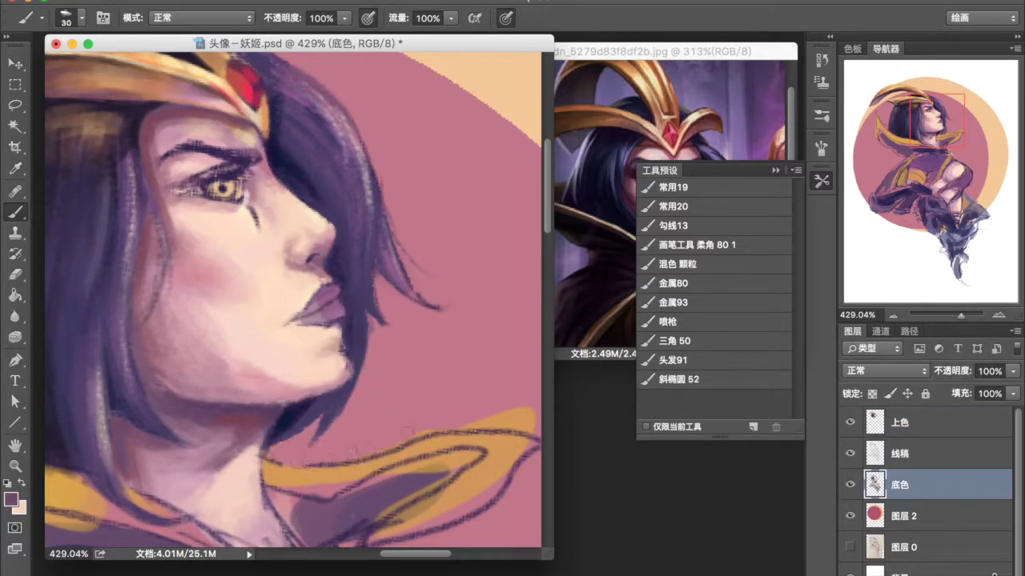
- Return to the 上色 layer with a fine brush and sample a dark purple
scroll(418, 424, "down", 4)
scroll(400, 337, "down", 3)
scroll(376, 240, "up", 6)
key("alt+bracketright")
key("alt+bracketright")
left_click(378, 209, "alt")
key("bracketleft")
key("bracketleft")
key("bracketleft")
left_click(98, 456, "alt")
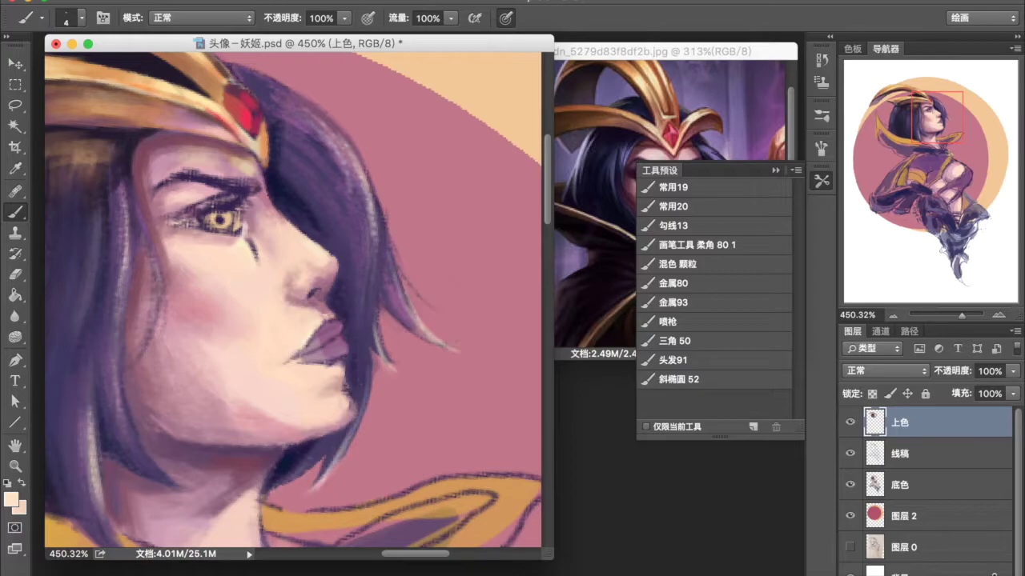
left_click(399, 305, "alt")
scroll(360, 320, "down", 1)
scroll(361, 321, "down", 3)
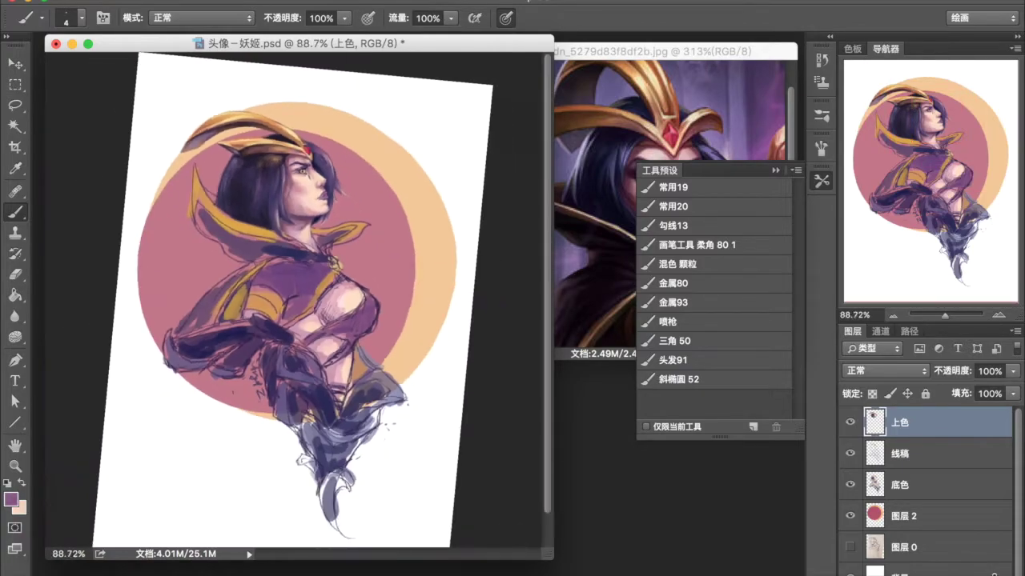
scroll(286, 298, "up", 5)
- Paint the dark purple neck shadow, shoulder band and collar interior
mouse_move(330, 328)
left_mouse_down()
mouse_move(303, 285)
mouse_move(437, 276)
left_mouse_up()
left_click_drag(344, 304, 376, 305)
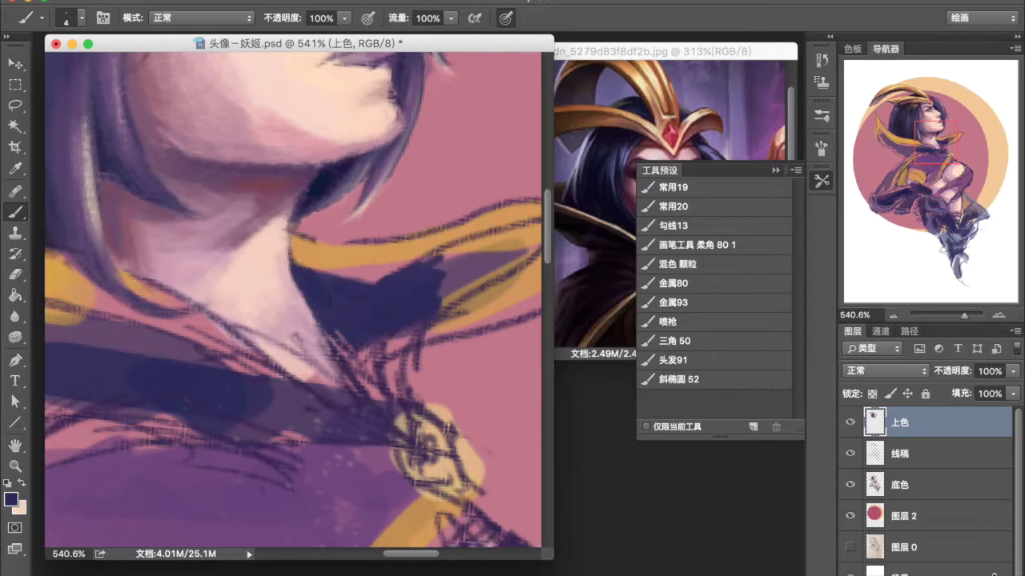
left_click_drag(424, 240, 488, 312)
left_click_drag(449, 265, 368, 337)
mouse_move(400, 296)
left_mouse_down()
mouse_move(505, 264)
mouse_move(424, 330)
left_mouse_up()
left_click_drag(432, 320, 364, 362)
left_click_drag(343, 304, 250, 324)
scroll(323, 274, "down", 2)
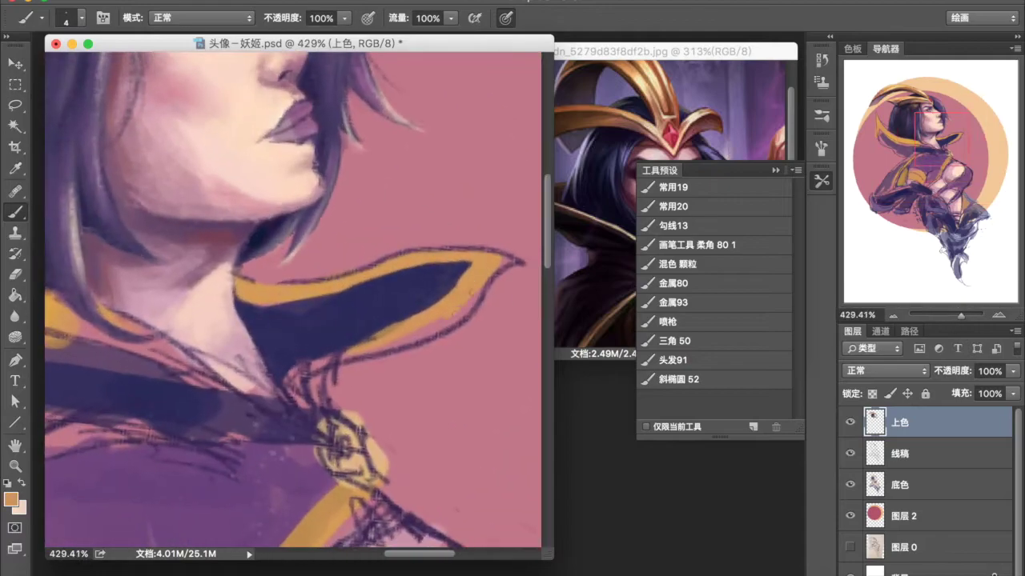
left_click_drag(432, 330, 316, 404)
- Paint dark navy into the collar, then cover it with greyish purple
left_click(296, 360, "alt")
left_click_drag(312, 357, 289, 404)
scroll(150, 354, "down", 2)
left_click(151, 353, "alt")
left_click_drag(352, 303, 250, 364)
left_click(161, 463, "alt")
- Enlarge the brush, choose a light cream colour, and return to the 上色 layer
key("bracketright")
key("bracketright")
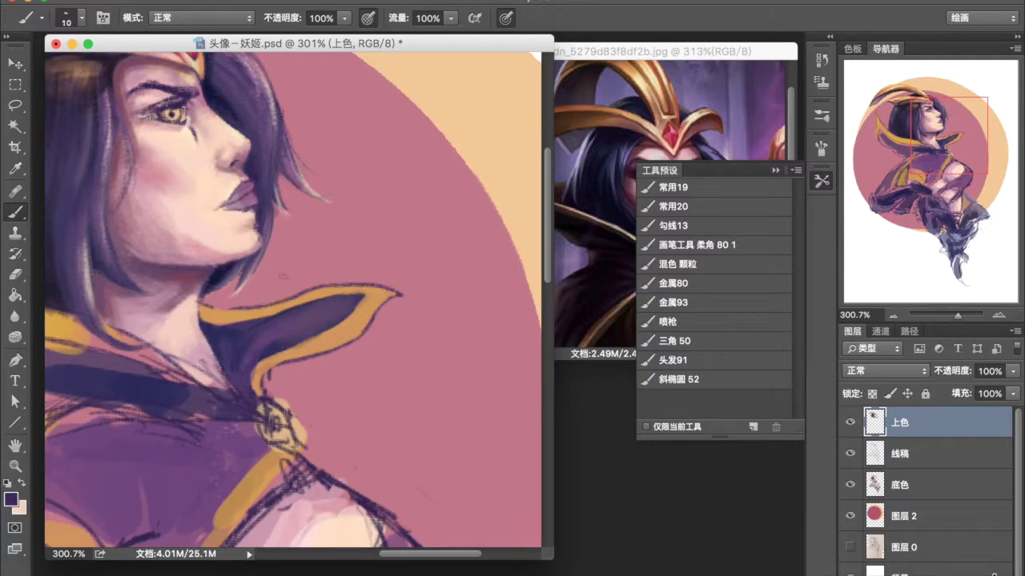
scroll(258, 329, "up", 1)
left_click(11, 500)
key("Return")
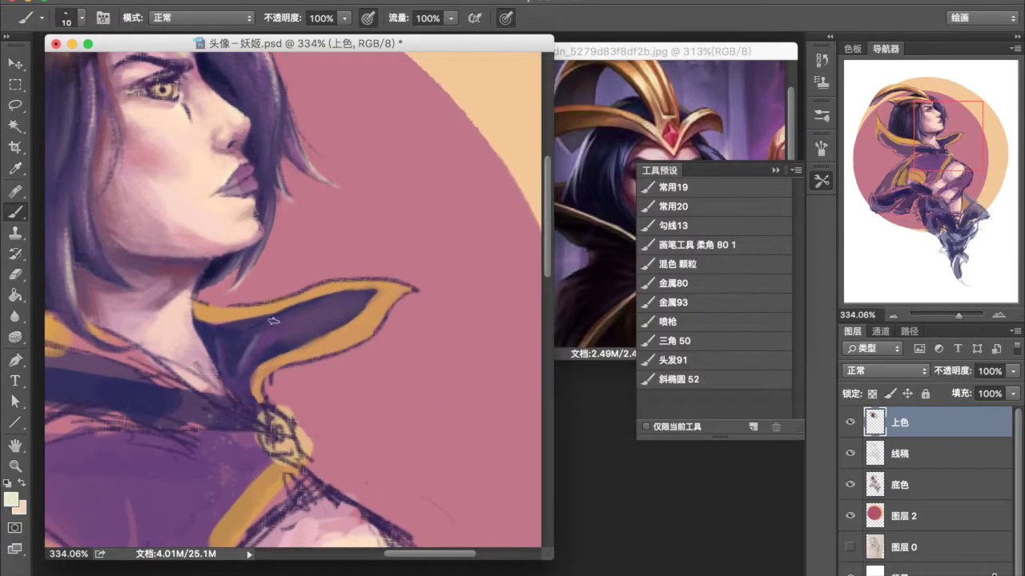
scroll(305, 309, "up", 1)
key("alt+bracketleft")
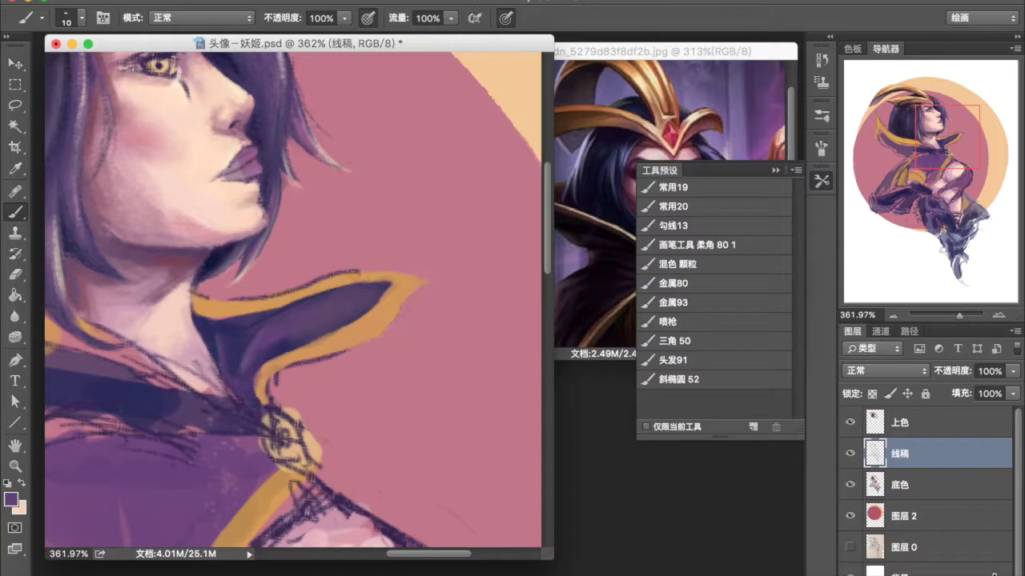
key("alt+bracketleft")
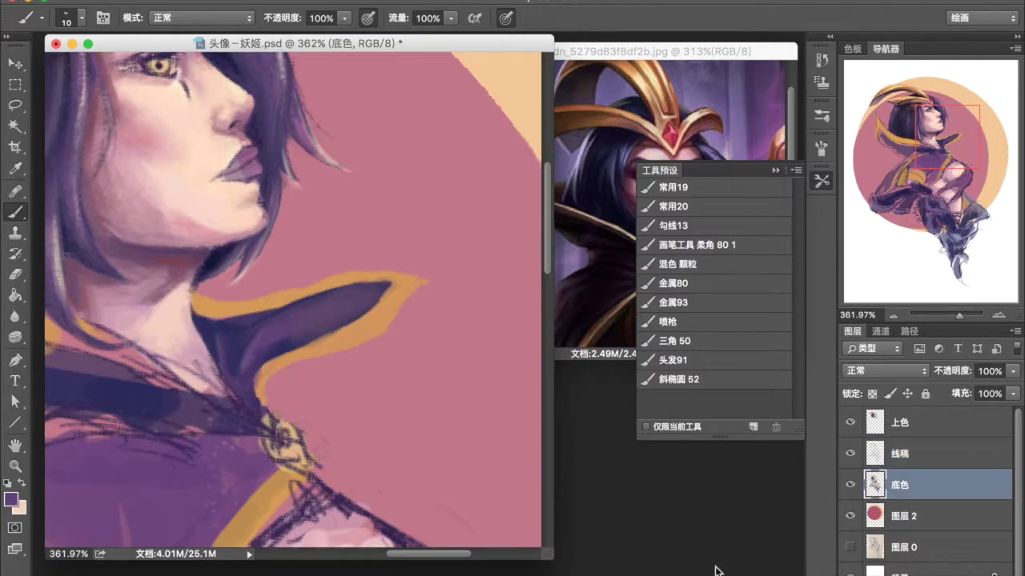
key("alt+bracketright")
key("alt+bracketright")
scroll(374, 321, "down", 5)
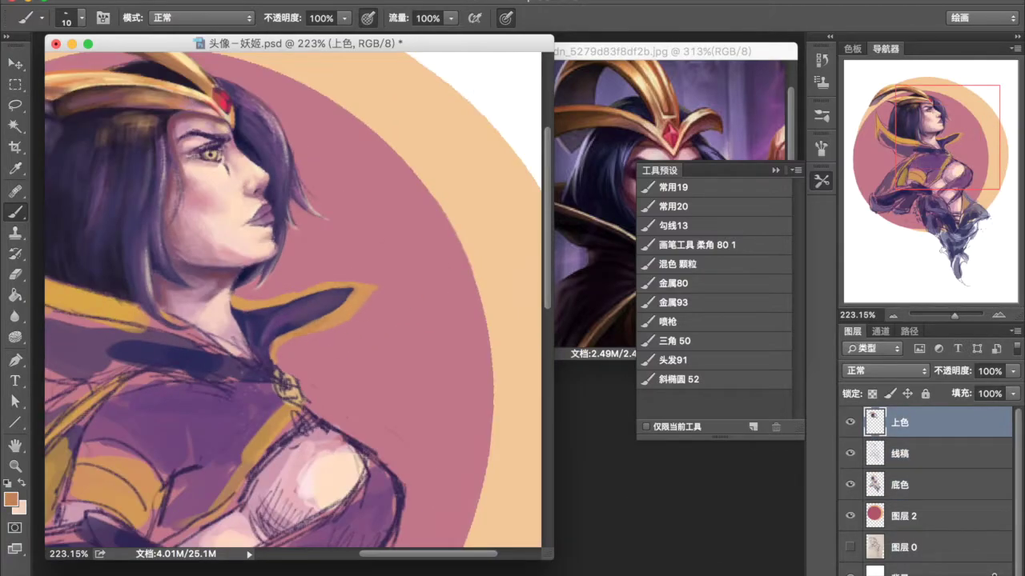
- Sample a brown and a darker brown from the collar area
scroll(288, 291, "up", 3)
scroll(288, 292, "down", 1)
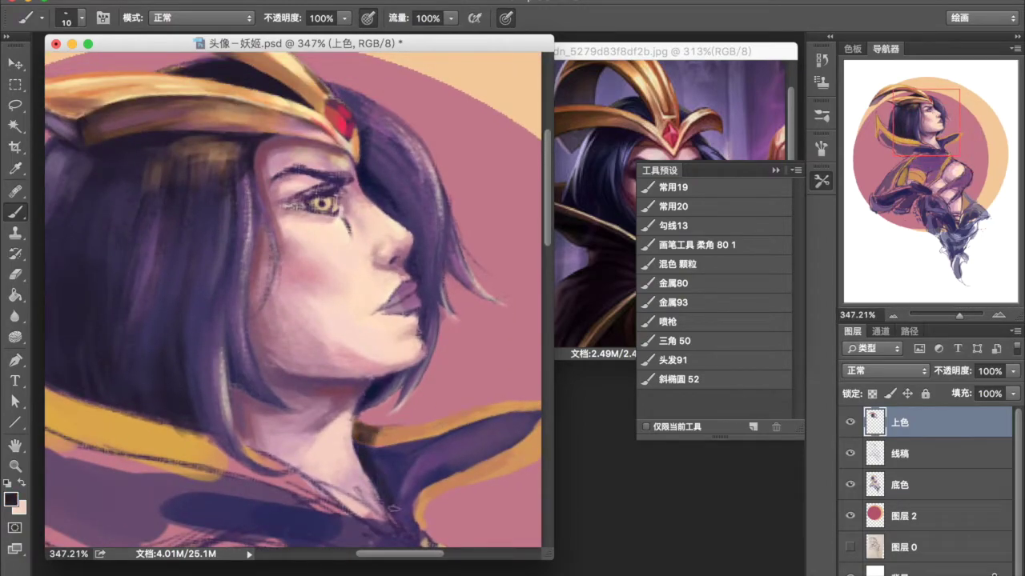
scroll(392, 463, "down", 6)
scroll(343, 358, "up", 8)
left_click(342, 357, "alt")
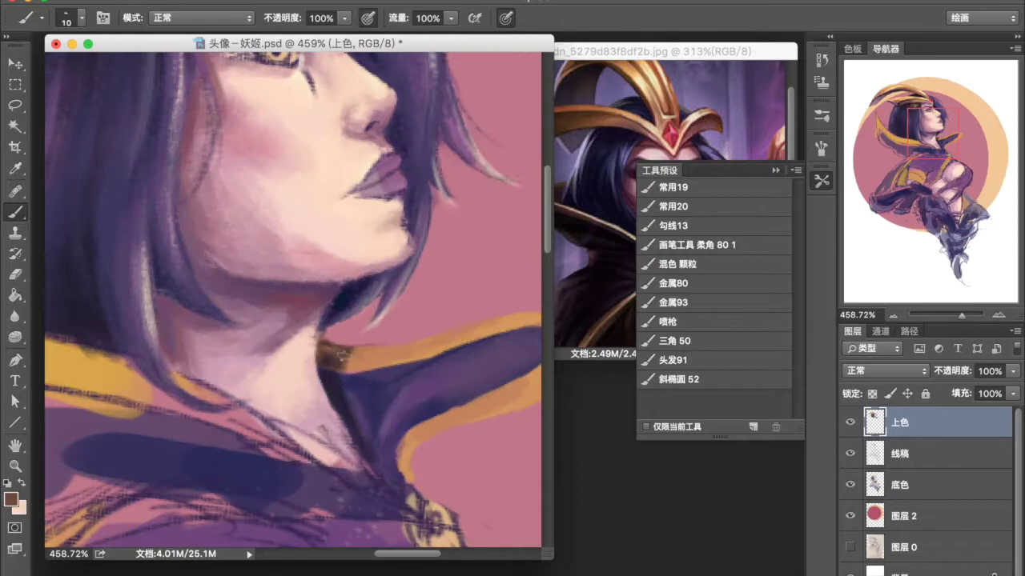
scroll(346, 357, "down", 4)
scroll(326, 308, "up", 4)
left_click(326, 308, "alt")
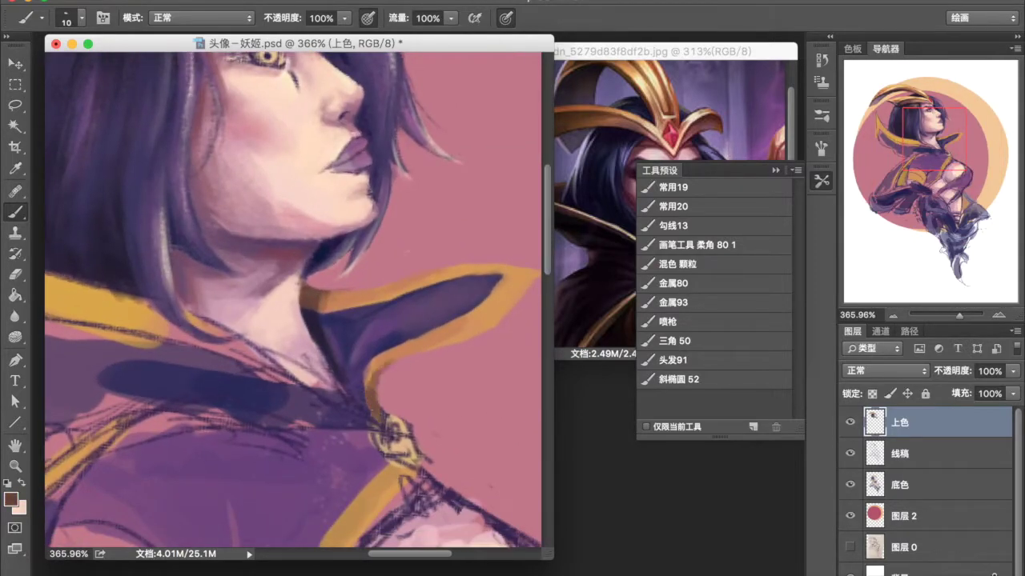
- Paint light peach strokes on the lower collar and a tan patch smoothing its shape
left_click(400, 496, "alt")
left_click_drag(376, 520, 440, 476)
scroll(321, 367, "down", 2)
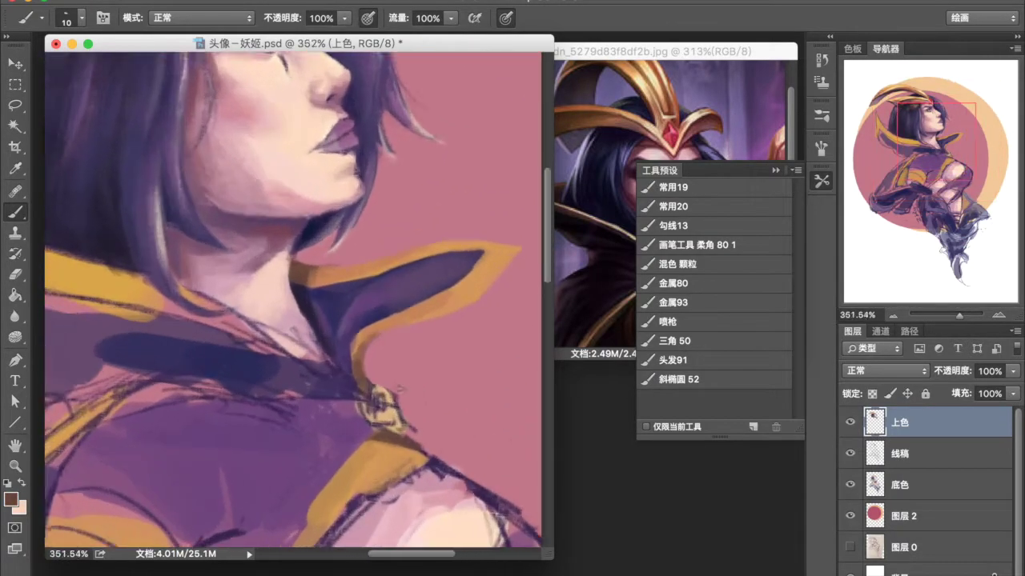
scroll(322, 368, "up", 2)
left_click_drag(324, 378, 305, 352)
- Paint the collar clasp in bright yellow, orange and orange-tan on the 上色 layer
left_click(11, 499)
left_click(670, 98)
left_click(301, 356)
scroll(335, 375, "down", 3)
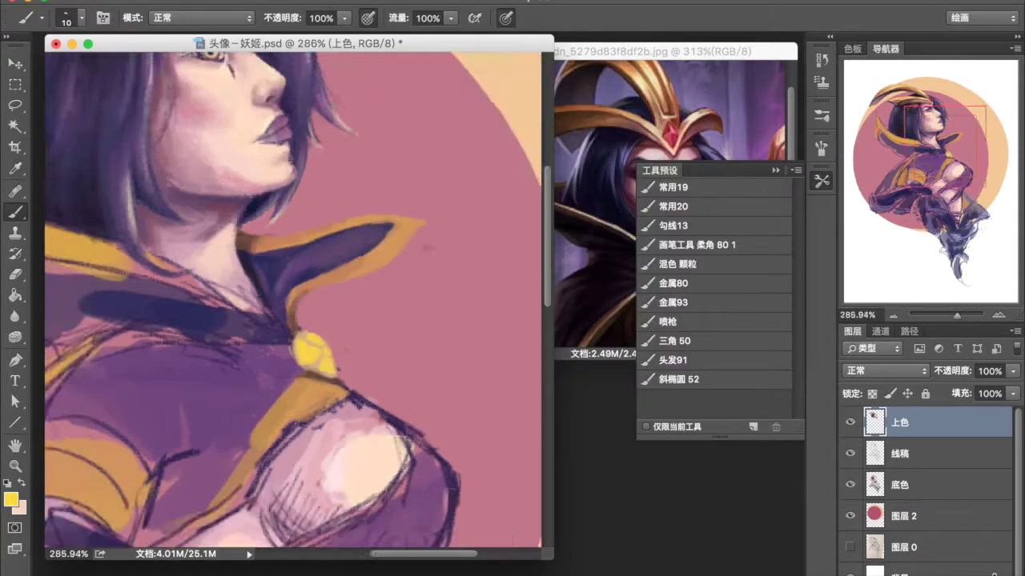
scroll(334, 374, "up", 2)
left_click(11, 499)
left_click(489, 107)
left_click(670, 96)
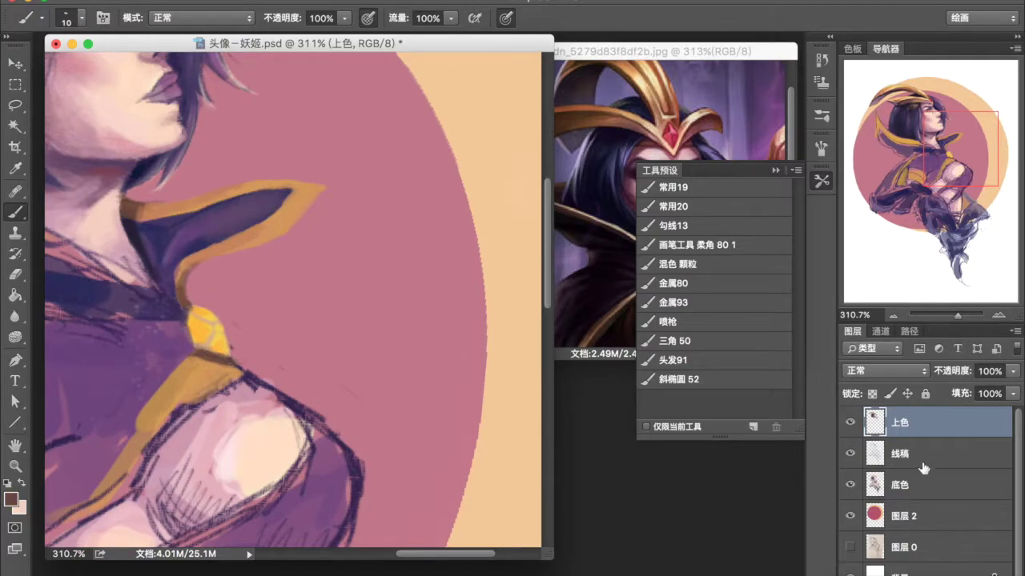
left_click(933, 486)
left_click(205, 373, "alt")
left_click(887, 422)
scroll(296, 304, "down", 3)
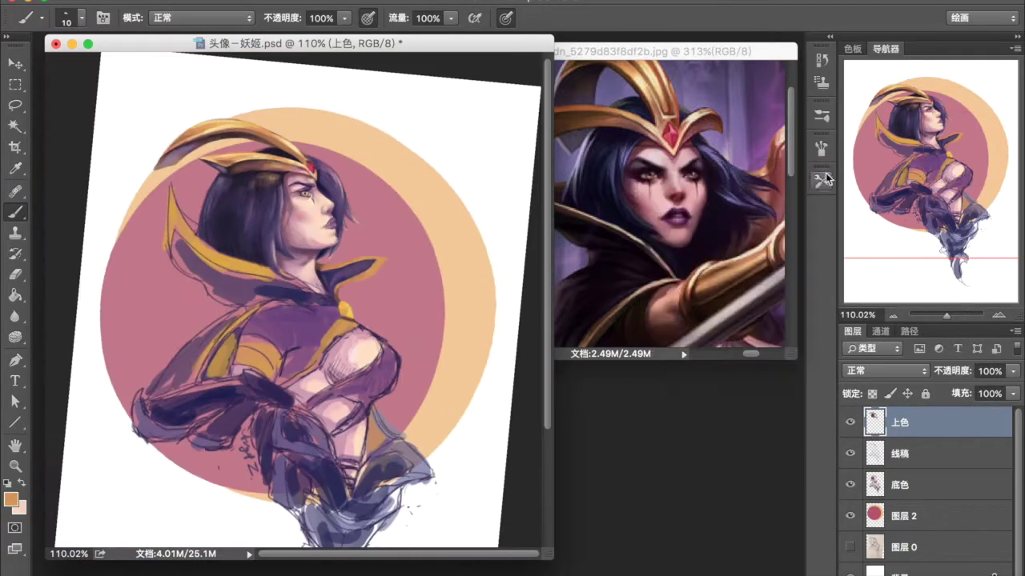
- Paint a red gem on the gold collar clasp with a pink highlight
scroll(240, 200, "up", 3)
left_click(218, 72, "alt")
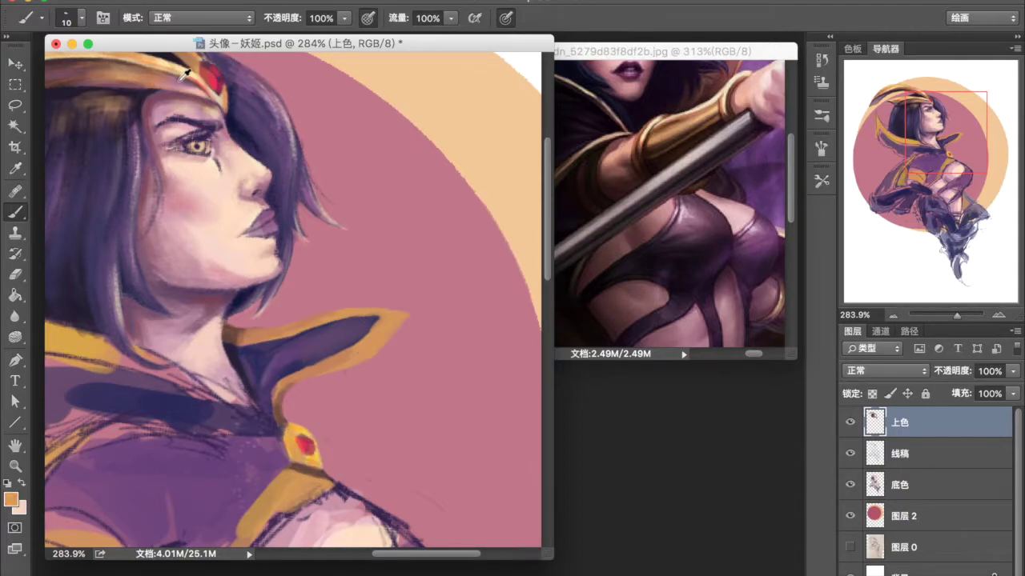
scroll(300, 362, "down", 2)
scroll(300, 363, "up", 4)
left_click(300, 362, "alt")
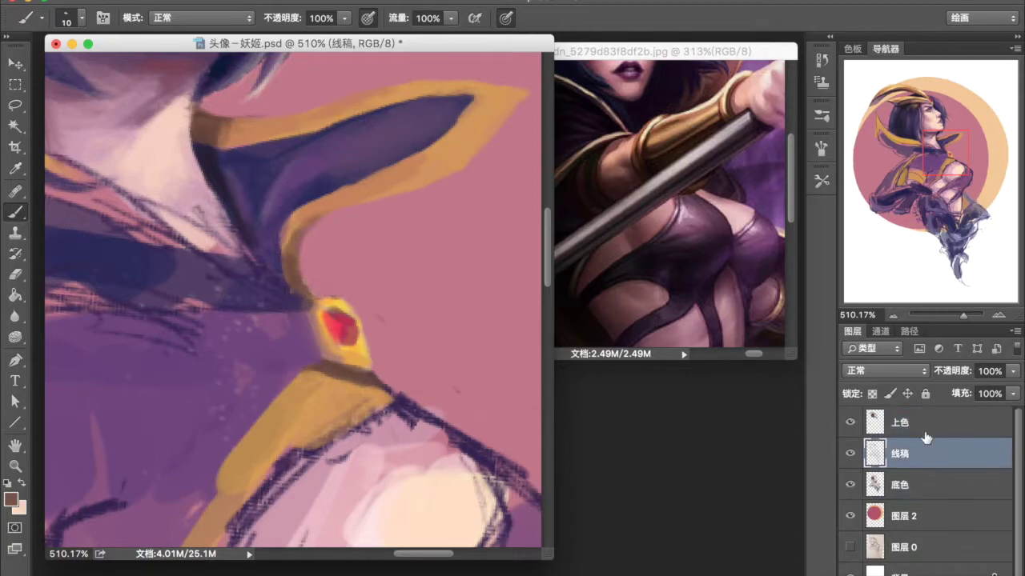
left_click_drag(330, 319, 351, 338)
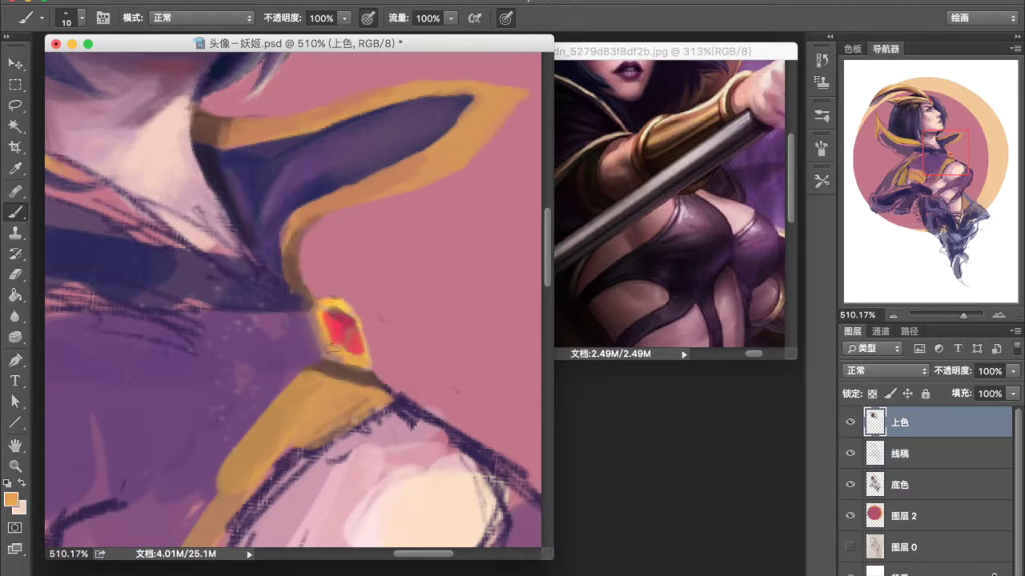
scroll(352, 366, "down", 10)
scroll(264, 400, "up", 6)
scroll(256, 420, "up", 3)
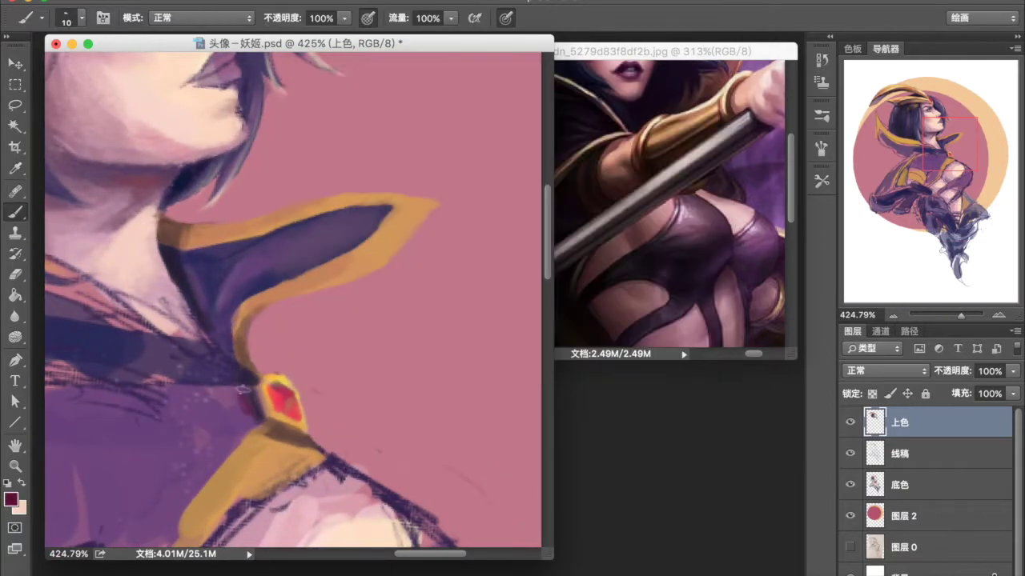
- Lasso the gem and mute it with lower hue and saturation, then deselect
scroll(272, 288, "down", 4)
scroll(281, 273, "up", 2)
scroll(304, 416, "down", 5)
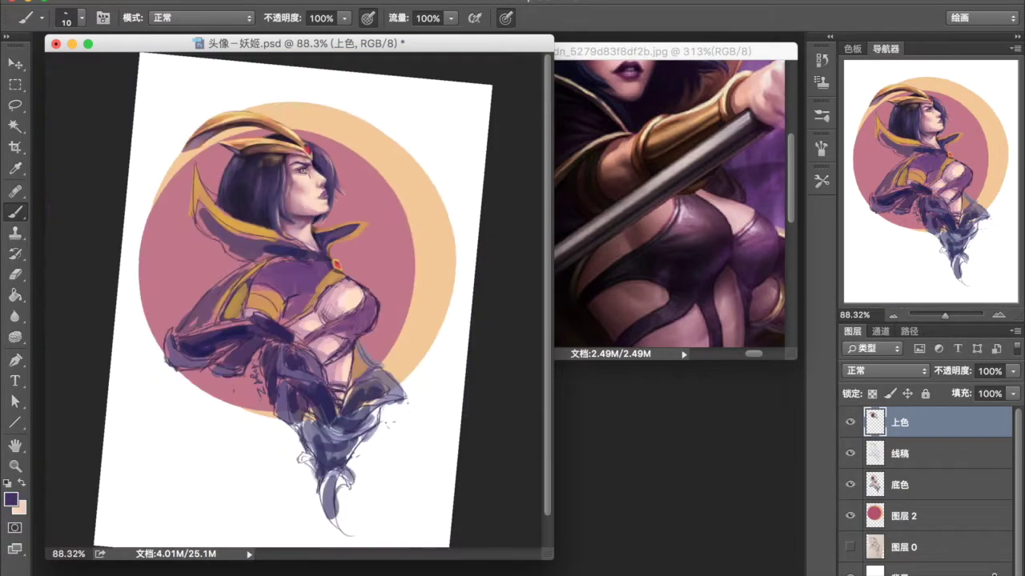
scroll(304, 416, "up", 6)
key("l")
left_click_drag(298, 418, 317, 419)
key("ctrl+u")
left_click_drag(766, 325, 761, 325)
left_click_drag(766, 366, 748, 368)
key("Return")
key("ctrl+d")
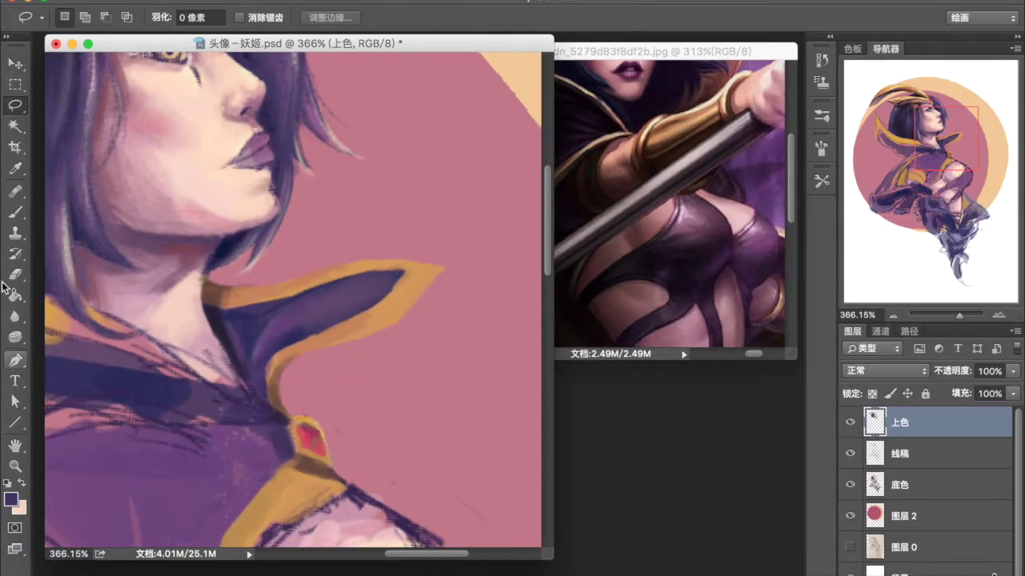
- Brush a tan edge along the collar from the trim to the gem
key("b")
scroll(351, 450, "down", 5)
scroll(350, 450, "up", 7)
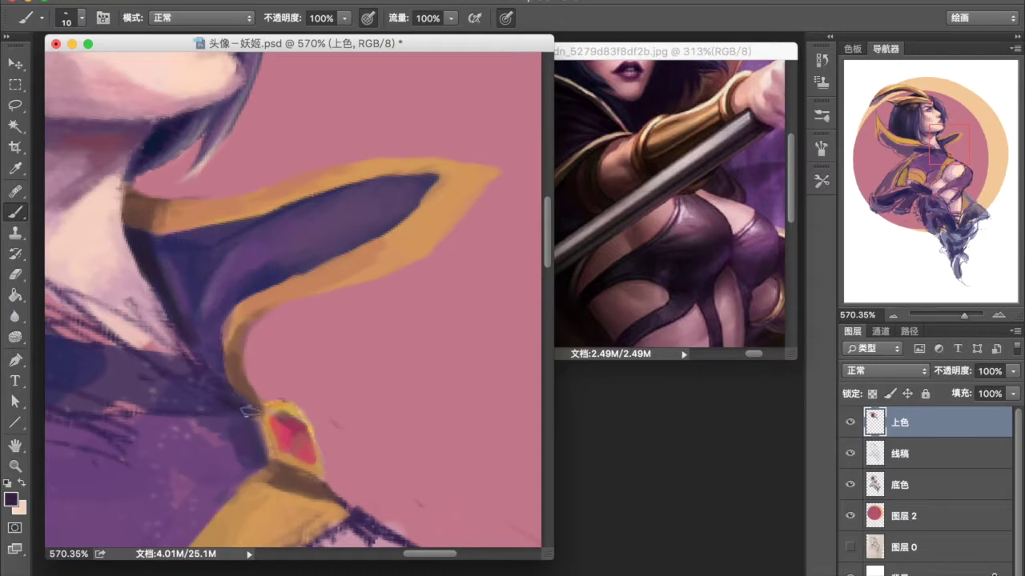
scroll(214, 398, "down", 3)
scroll(214, 398, "up", 1)
left_click(167, 321, "alt")
left_click_drag(181, 302, 384, 418)
left_click(324, 392, "alt")
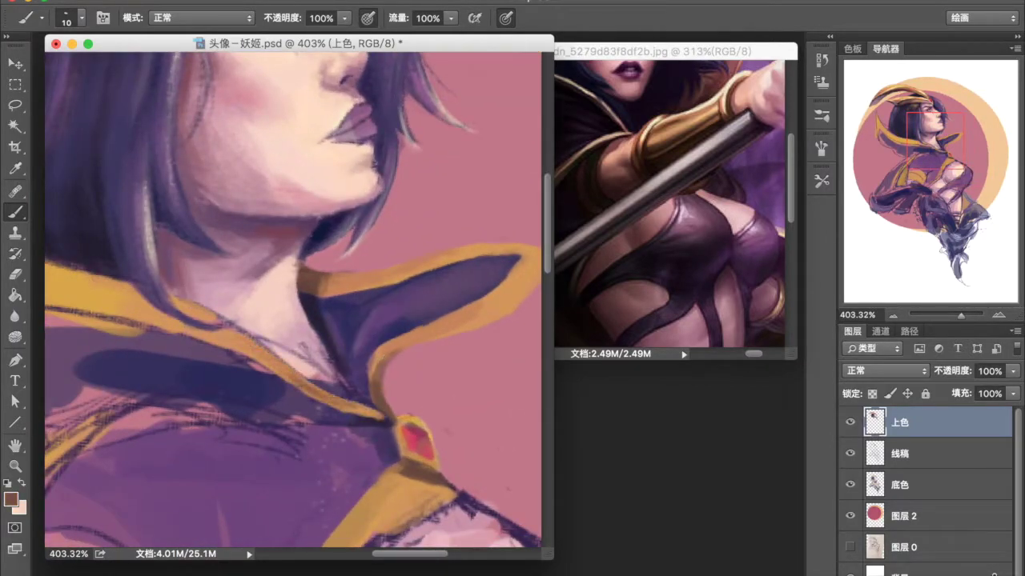
scroll(316, 236, "up", 2)
left_click(317, 237, "alt")
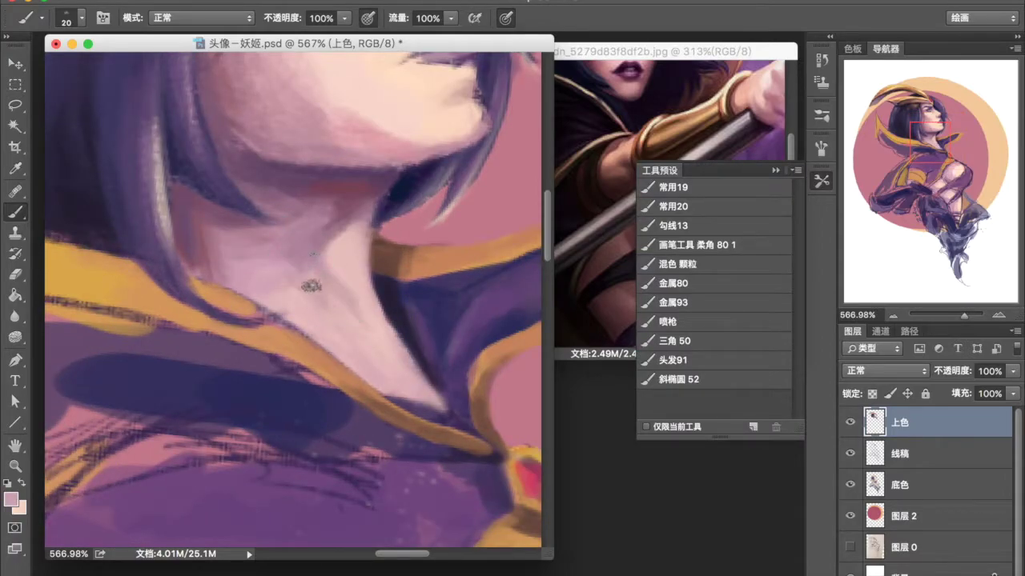
- Zoom back in on the neck and collar and sample mauve and skin pink
left_click(350, 312)
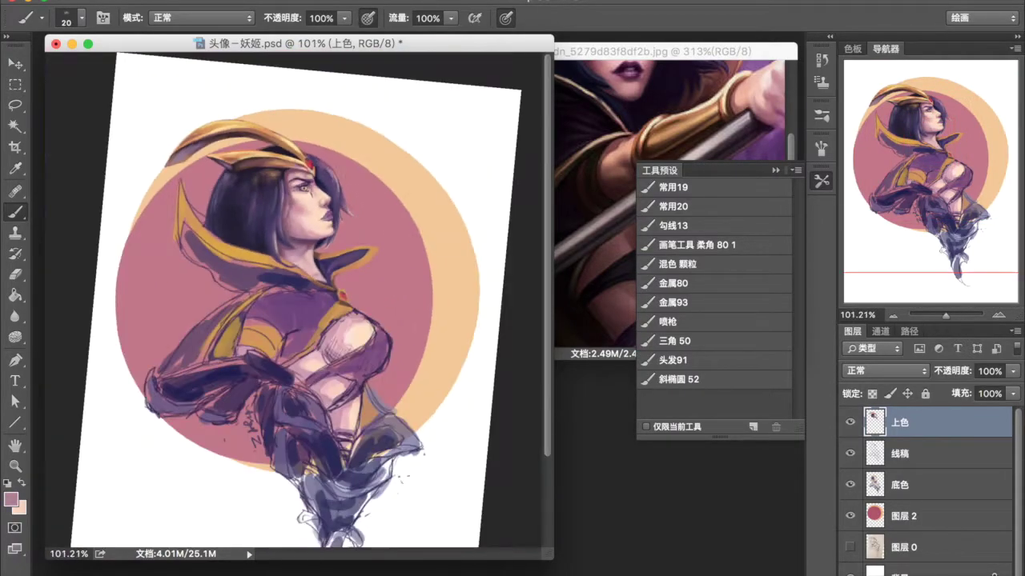
left_click(423, 280)
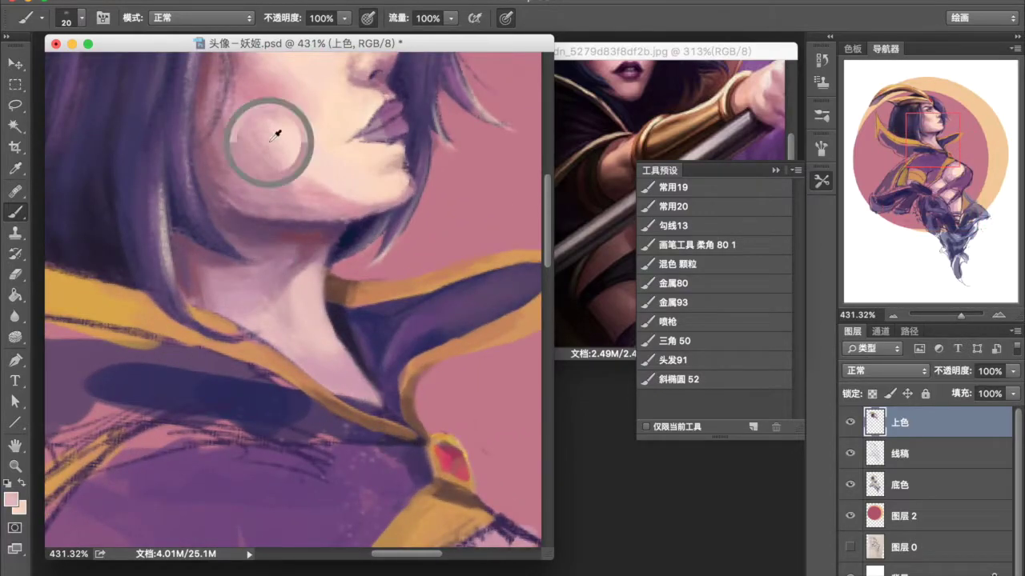
scroll(296, 176, "up", 5)
key("bracketright")
key("bracketright")
key("bracketright")
left_click(272, 289, "alt")
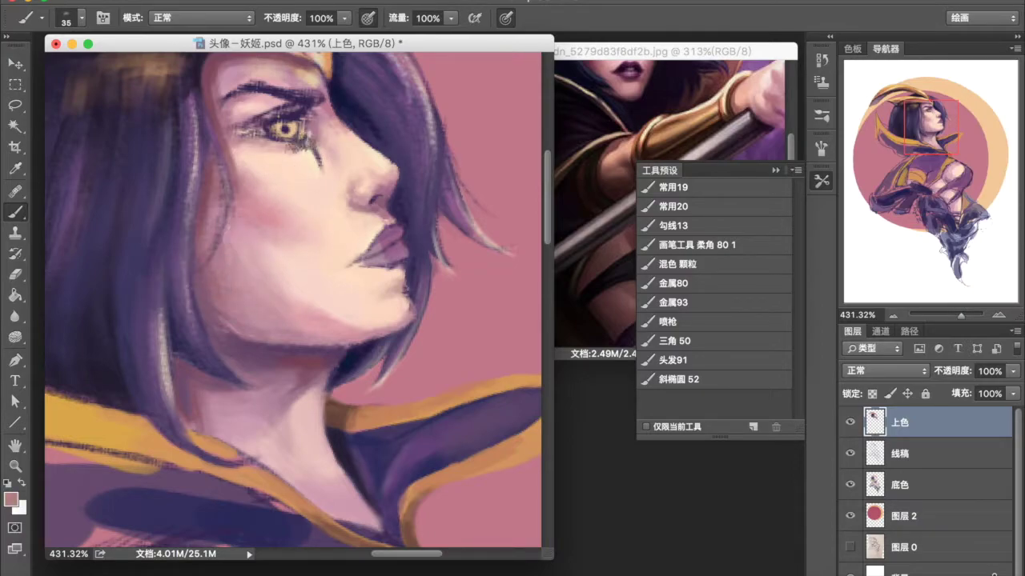
left_click(224, 76, "alt")
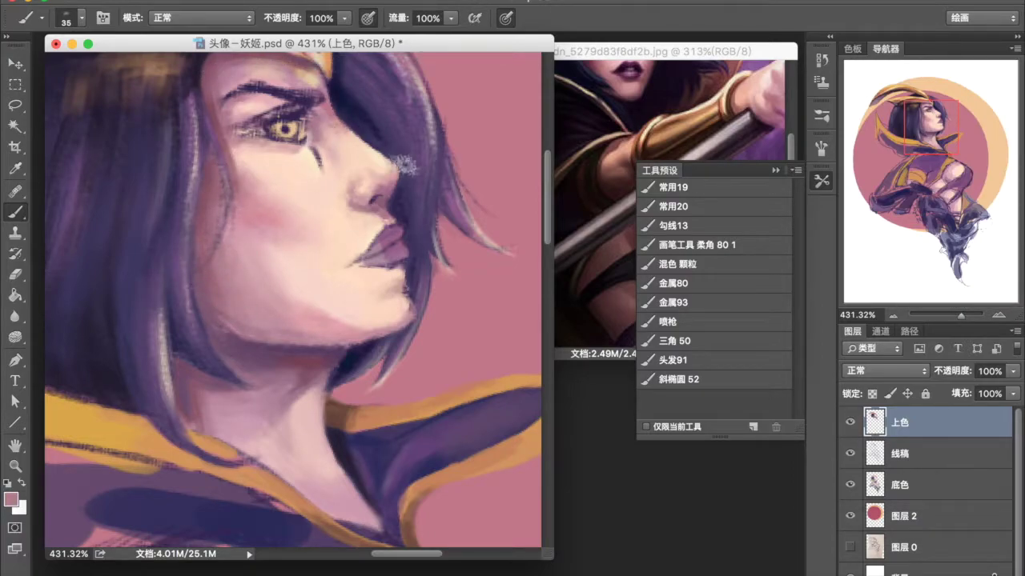
scroll(321, 237, "down", 2)
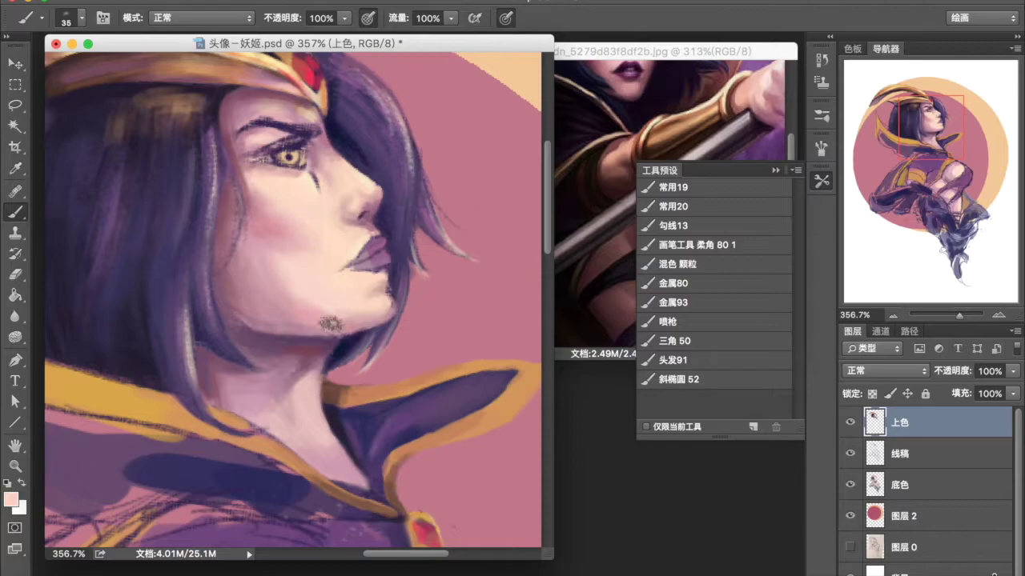
scroll(294, 241, "down", 3)
scroll(268, 236, "up", 2)
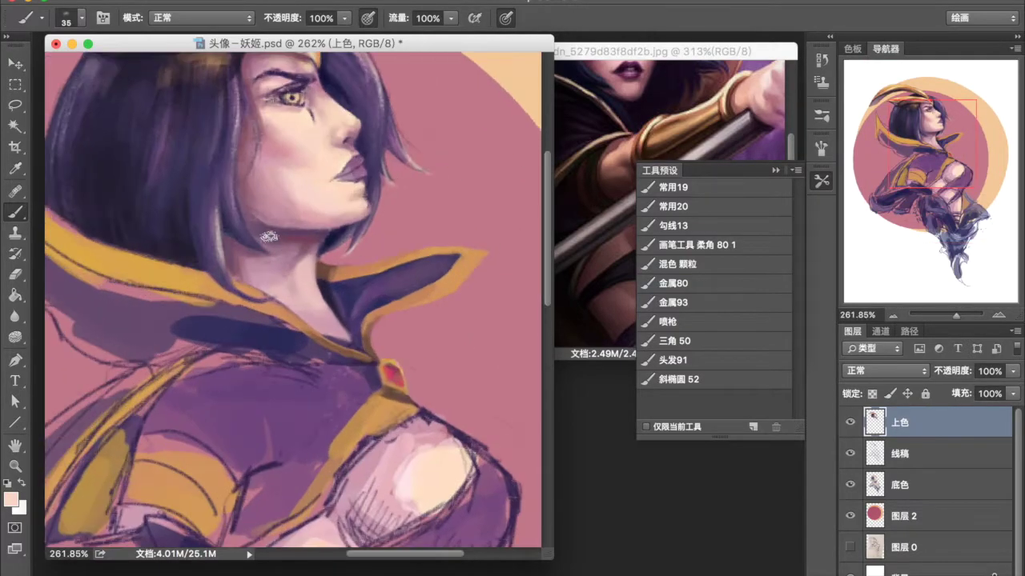
scroll(337, 449, "up", 1)
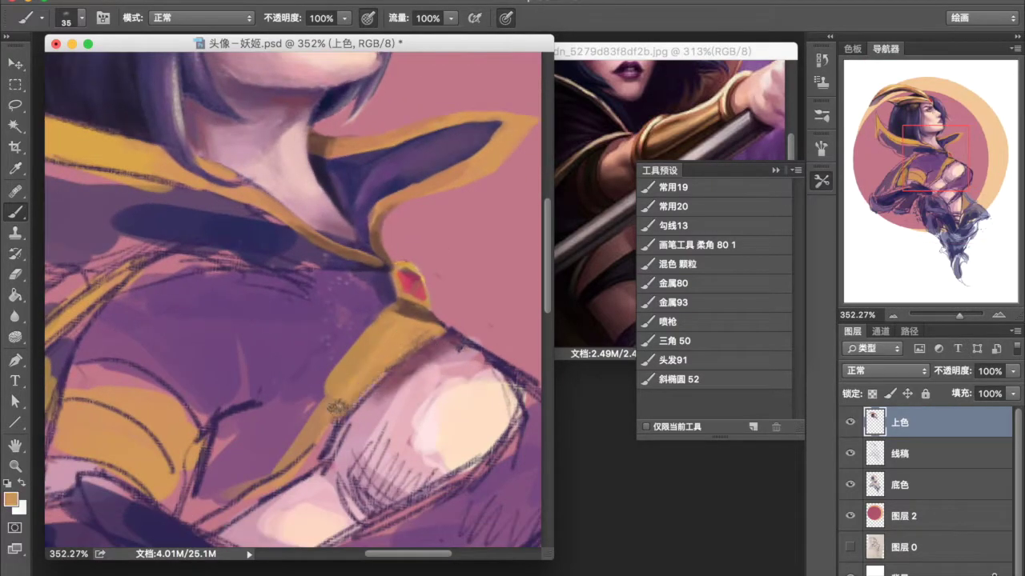
- Switch to the 斜椭圆 52 slanted-oval brush at size 30 and sample dark navy
left_click(688, 378)
key("bracketleft")
key("bracketleft")
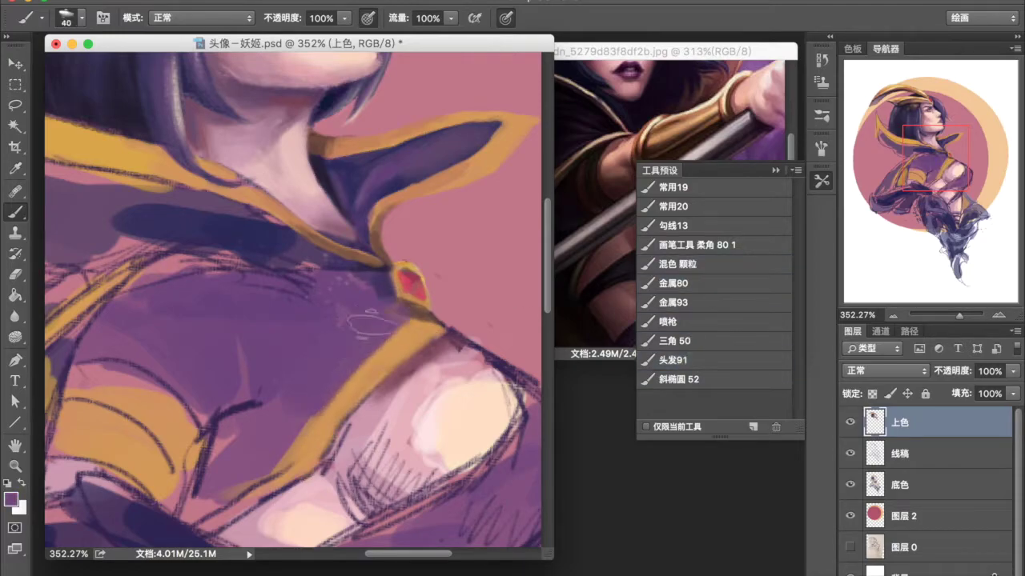
key("bracketleft")
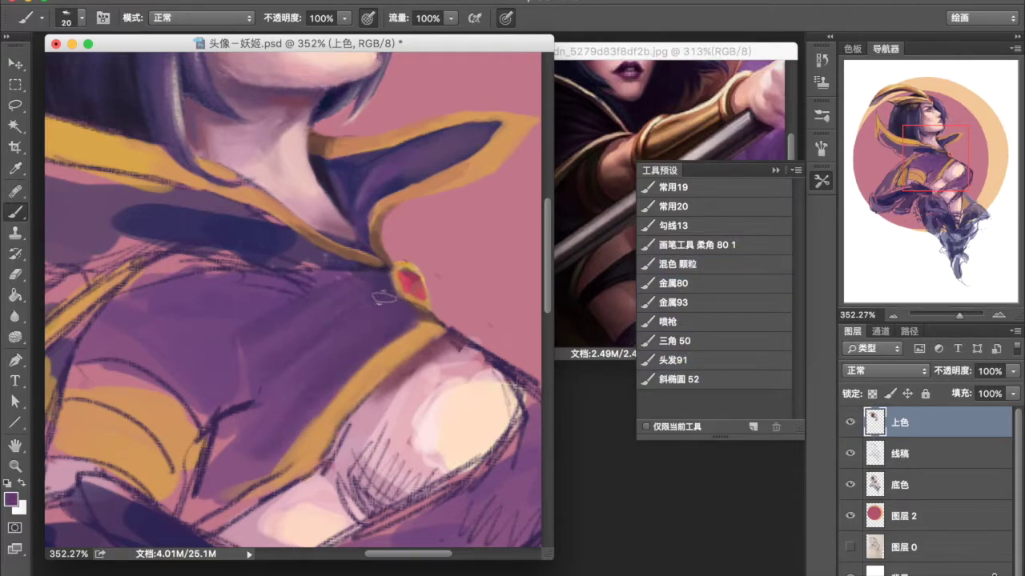
scroll(388, 294, "down", 3)
scroll(376, 264, "up", 2)
scroll(376, 257, "up", 2)
left_click(377, 251, "alt")
scroll(254, 207, "down", 2)
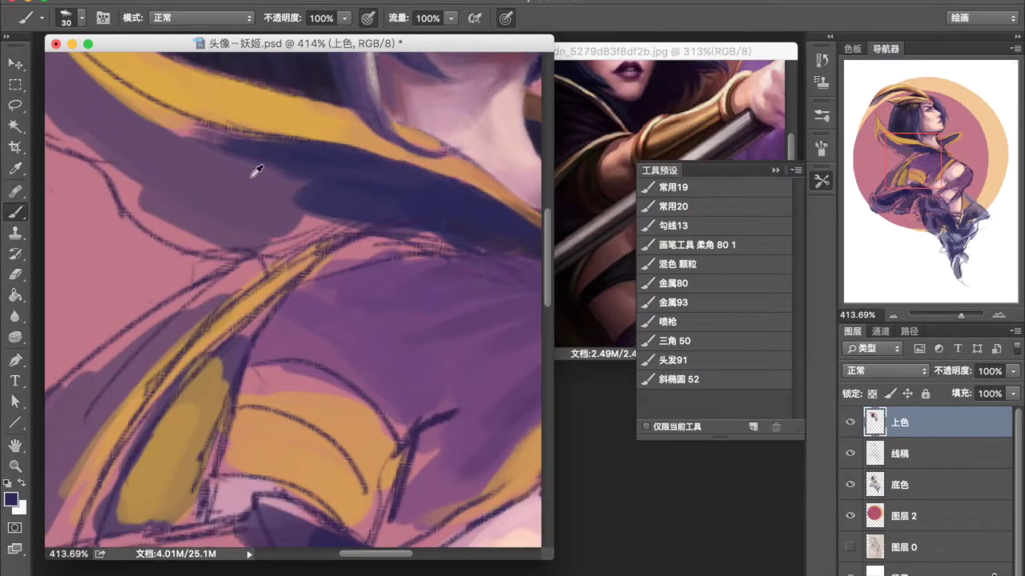
- Shade the collar under the hair with dark navy strokes
scroll(400, 225, "down", 2)
scroll(337, 336, "up", 2)
key("bracketright")
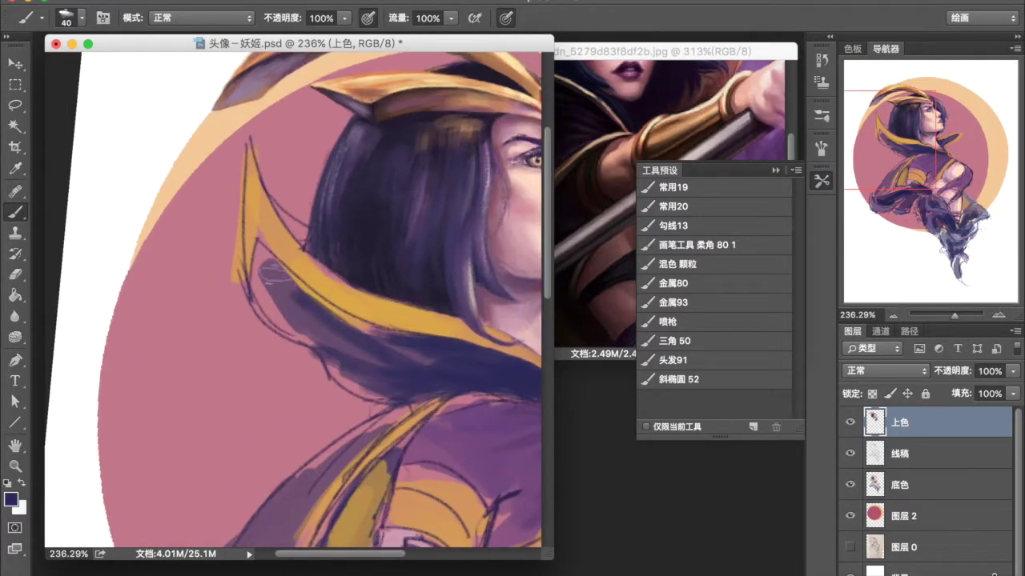
left_click_drag(264, 280, 400, 344)
left_click_drag(256, 256, 400, 396)
left_click_drag(288, 336, 252, 302)
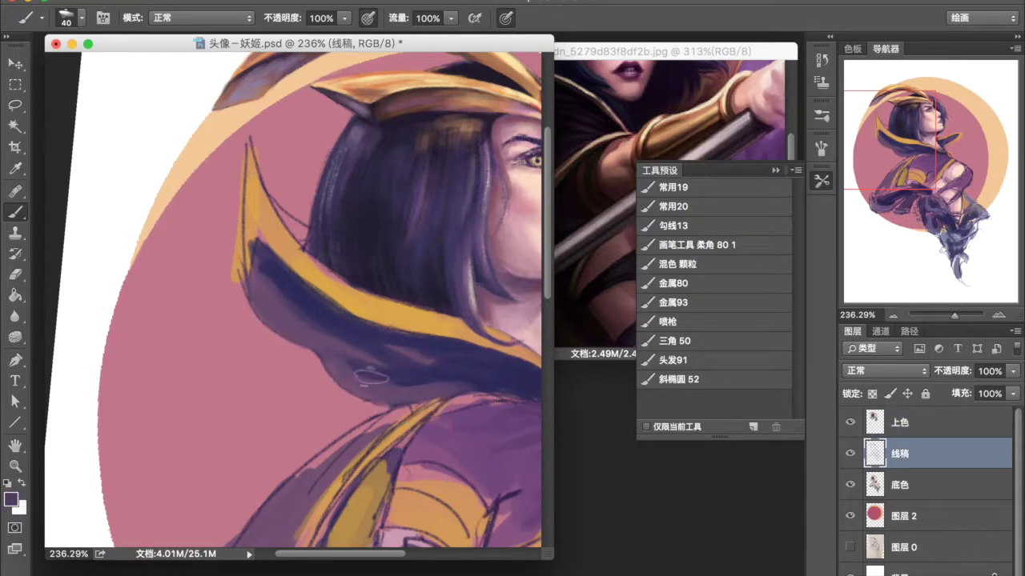
- On layer 上色, repaint the yellow cape band's left edge and tip in orange and pink
key("ctrl+0")
scroll(291, 250, "up", 5)
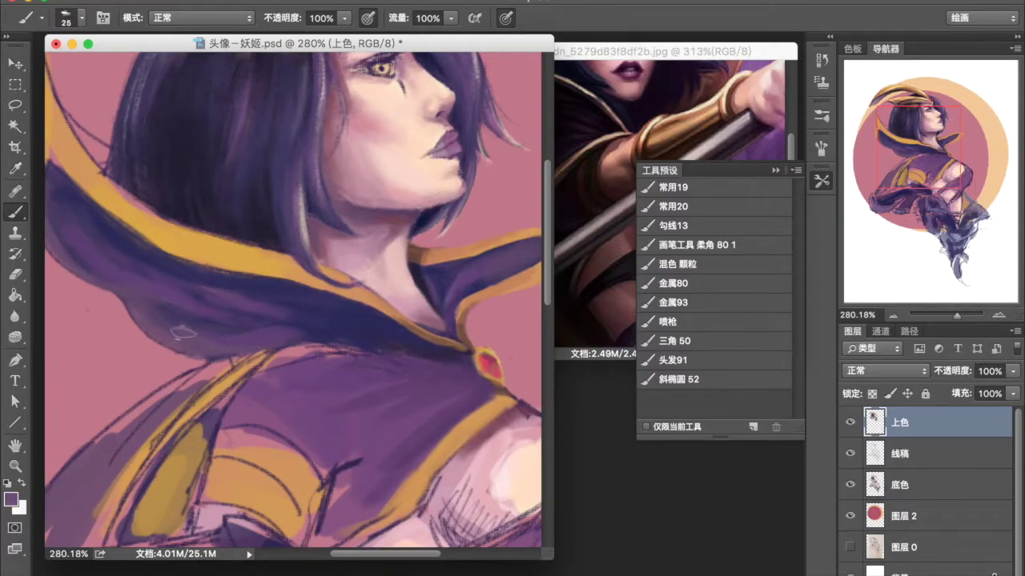
scroll(183, 330, "down", 3)
scroll(201, 320, "up", 3)
scroll(355, 320, "down", 1)
key("bracketright")
key("bracketright")
scroll(216, 217, "down", 3)
scroll(232, 188, "up", 4)
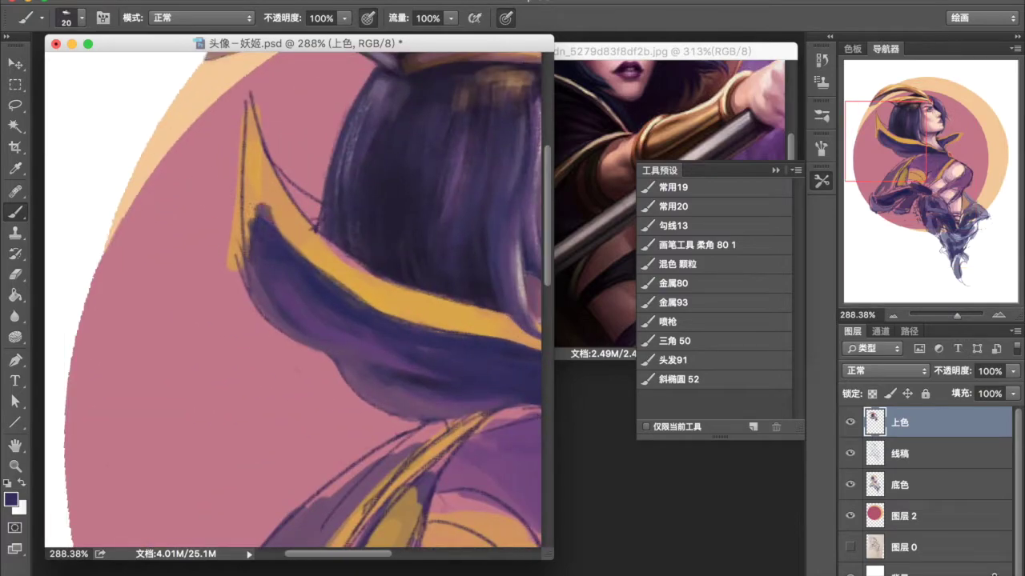
key("alt+bracketleft")
key("alt+bracketleft")
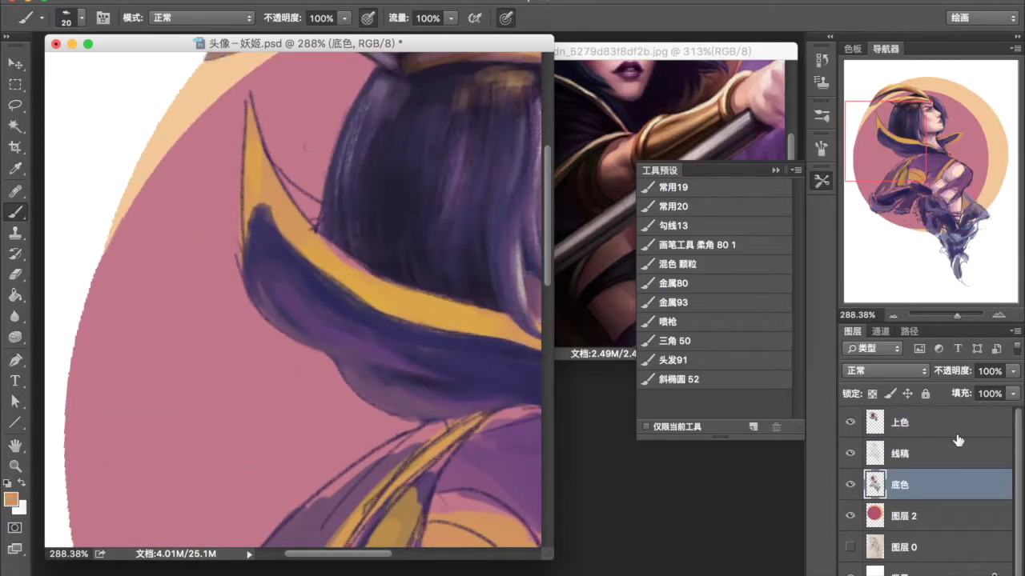
key("alt+bracketright")
key("alt+bracketright")
left_click_drag(255, 200, 228, 250)
left_click_drag(248, 208, 253, 116)
left_click_drag(250, 172, 256, 102)
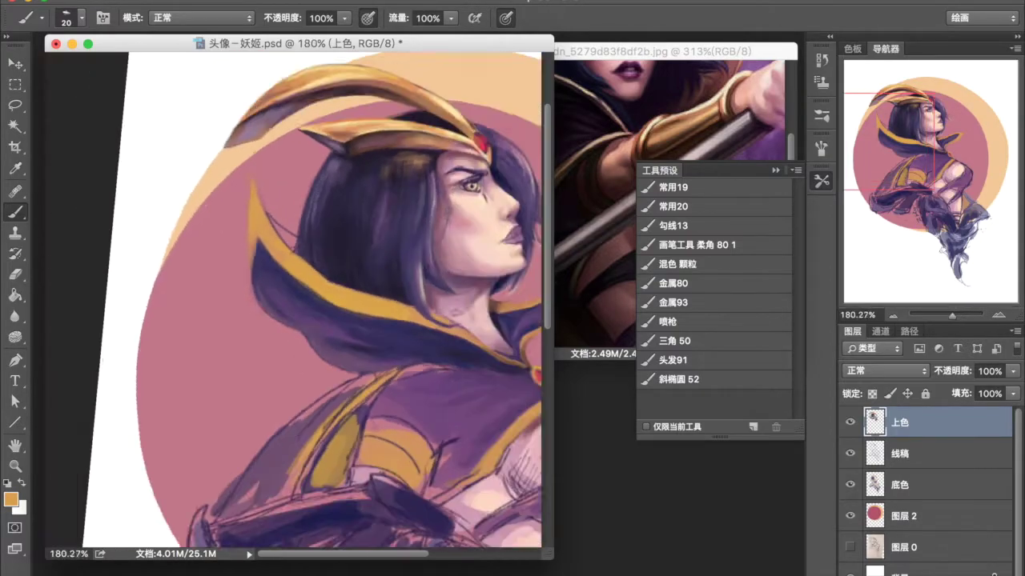
- Darken the chest beside the yellow collar with purple and bring up the reference artwork
scroll(232, 164, "down", 3)
left_click(471, 374, "alt")
scroll(230, 293, "up", 3)
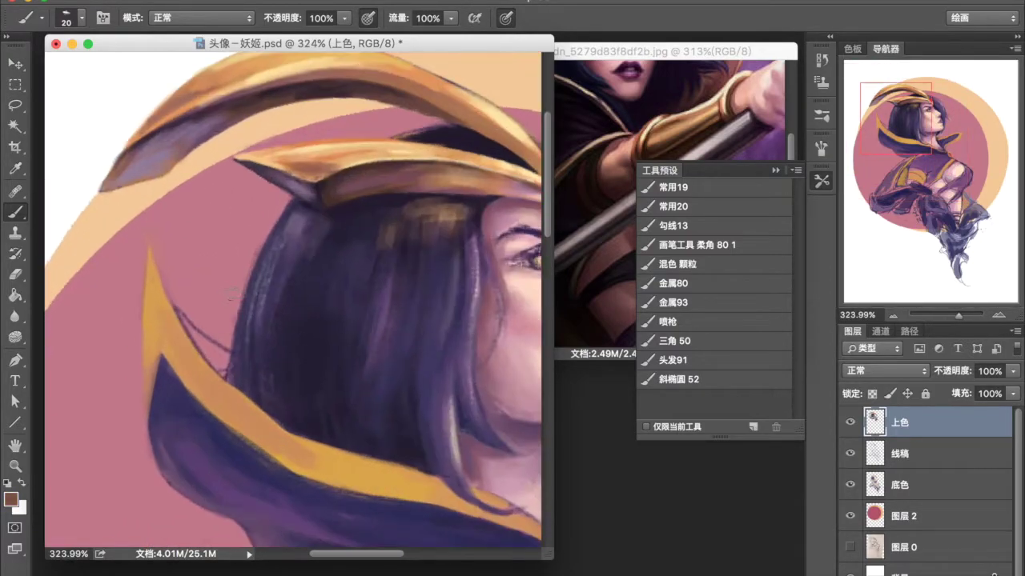
scroll(221, 346, "down", 4)
scroll(418, 365, "up", 1)
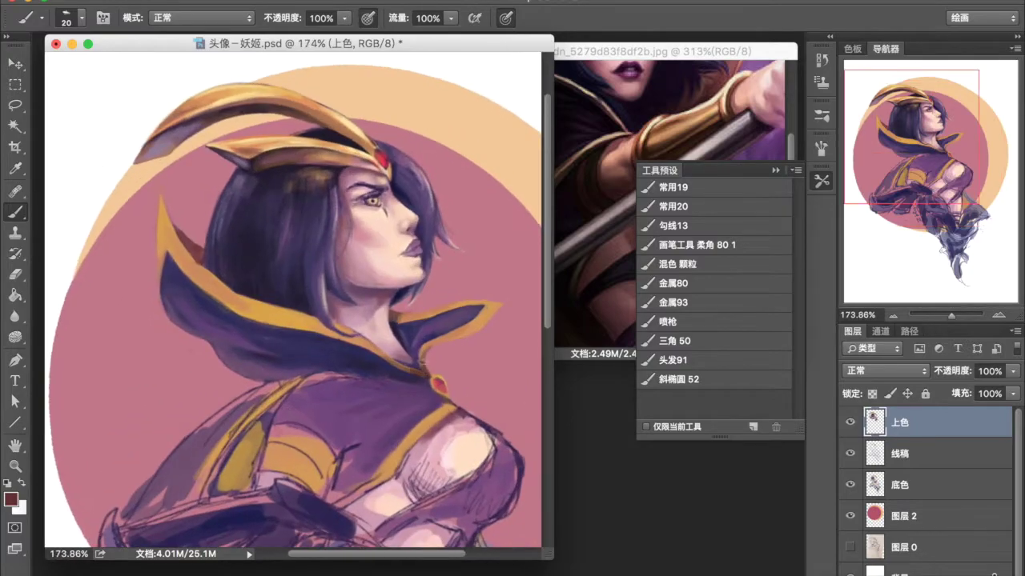
scroll(301, 324, "down", 2)
scroll(368, 281, "up", 4)
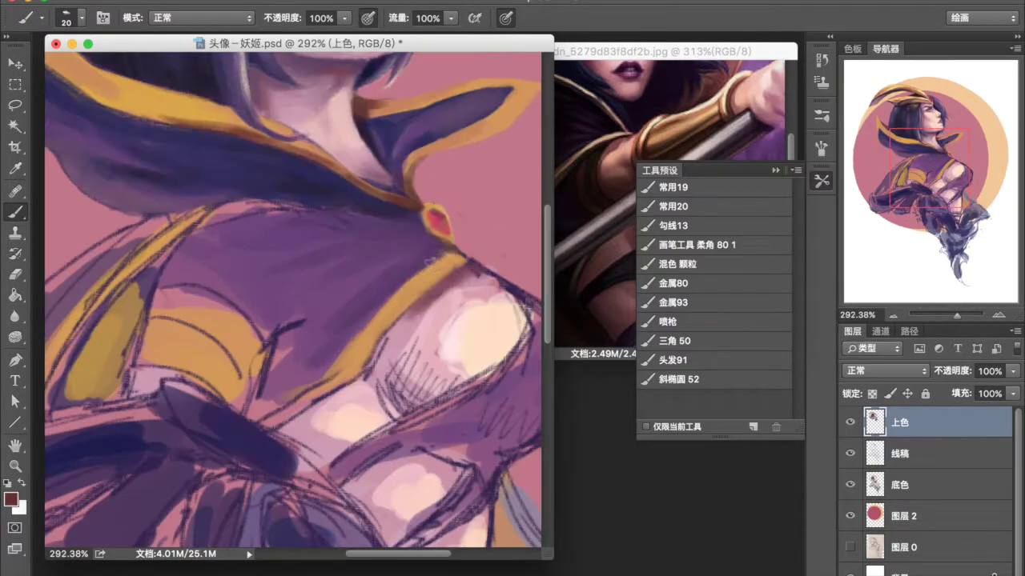
left_click(383, 319, "alt")
left_click(374, 279, "alt")
mouse_move(384, 280)
left_mouse_down()
mouse_move(328, 360)
mouse_move(256, 408)
mouse_move(368, 304)
left_mouse_up()
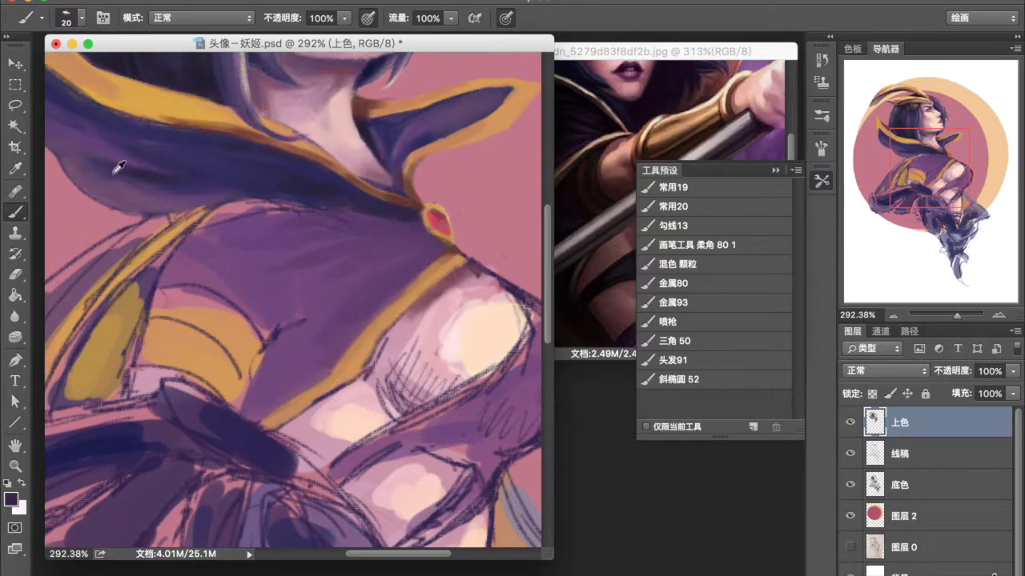
left_click(597, 192, "alt")
scroll(597, 192, "down", 3)
scroll(598, 205, "up", 3)
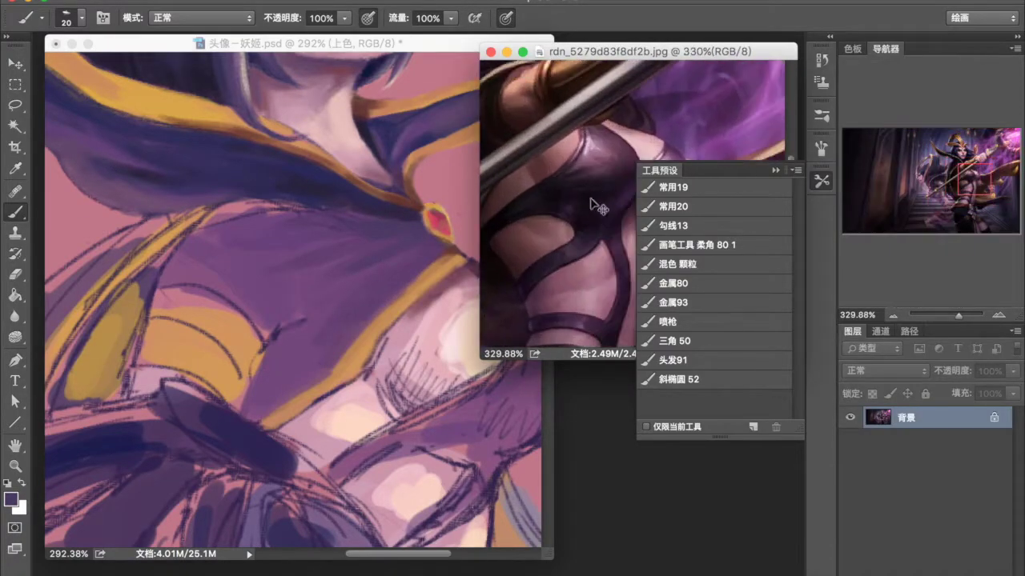
- Paint strokes beside the collar gem and dark shading across the mid-chest
left_click_drag(436, 232, 360, 229)
left_click_drag(437, 241, 377, 242)
left_click_drag(444, 246, 384, 260)
left_click(358, 259, "alt")
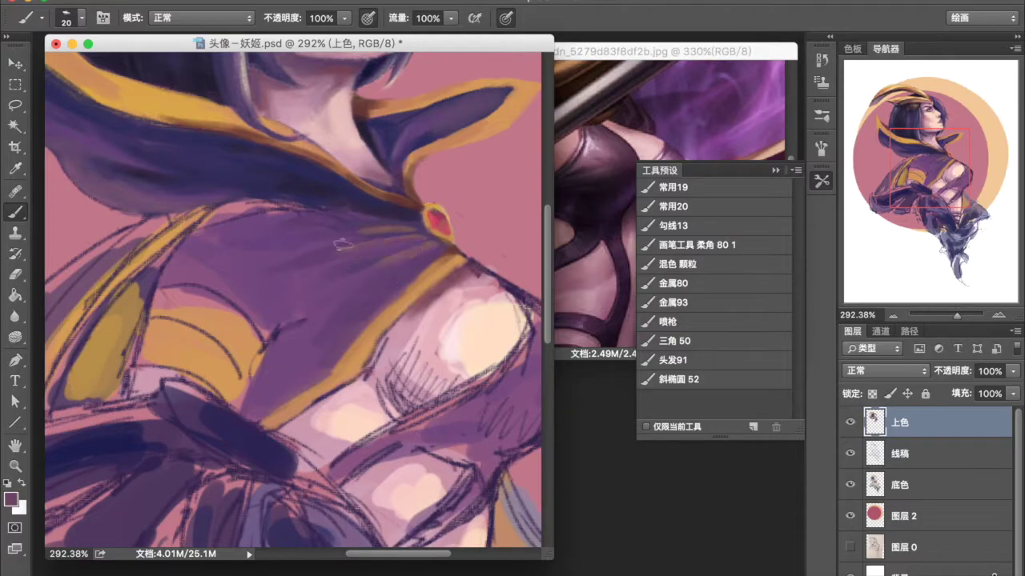
scroll(370, 242, "down", 3)
scroll(370, 242, "up", 2)
left_click(304, 320, "alt")
mouse_move(312, 300)
left_mouse_down()
mouse_move(272, 377)
mouse_move(336, 381)
left_mouse_up()
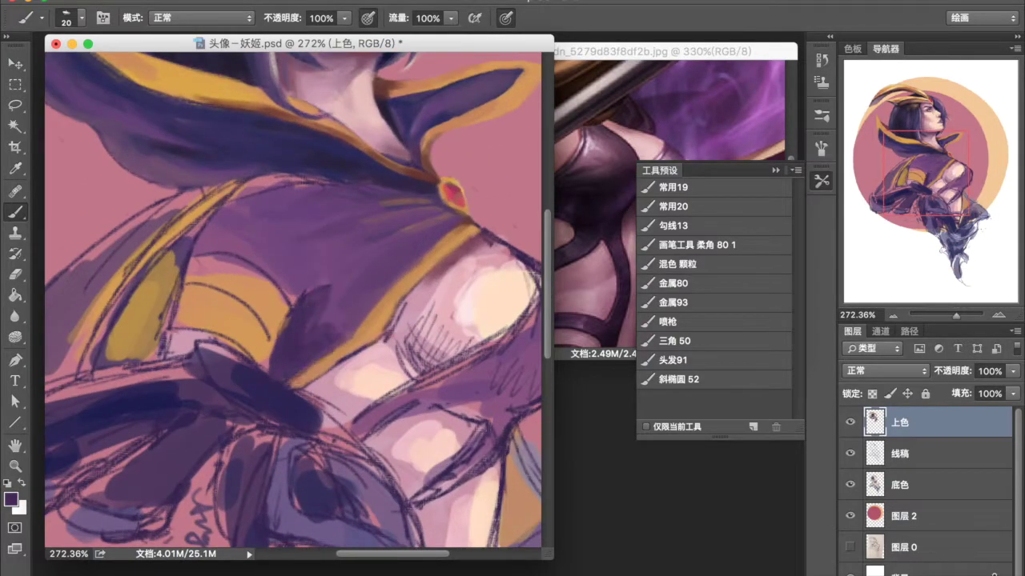
- Cover the collar, chest and sleeve in dark purple, softening the sleeve band with pink
key("bracketright")
key("bracketright")
key("bracketright")
mouse_move(353, 188)
left_mouse_down()
mouse_move(236, 196)
mouse_move(288, 224)
left_mouse_up()
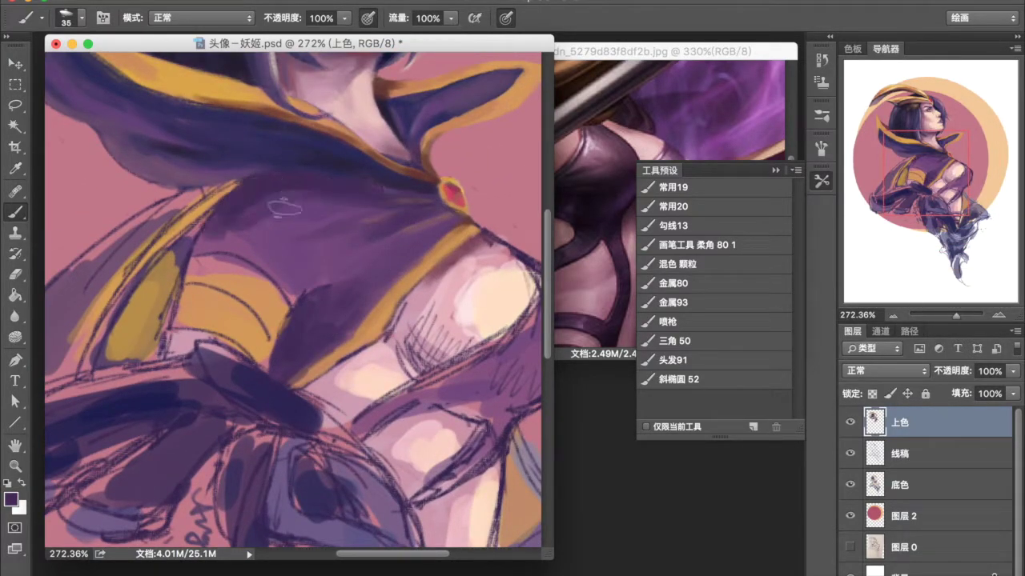
left_click_drag(356, 192, 272, 233)
left_click_drag(320, 296, 321, 342)
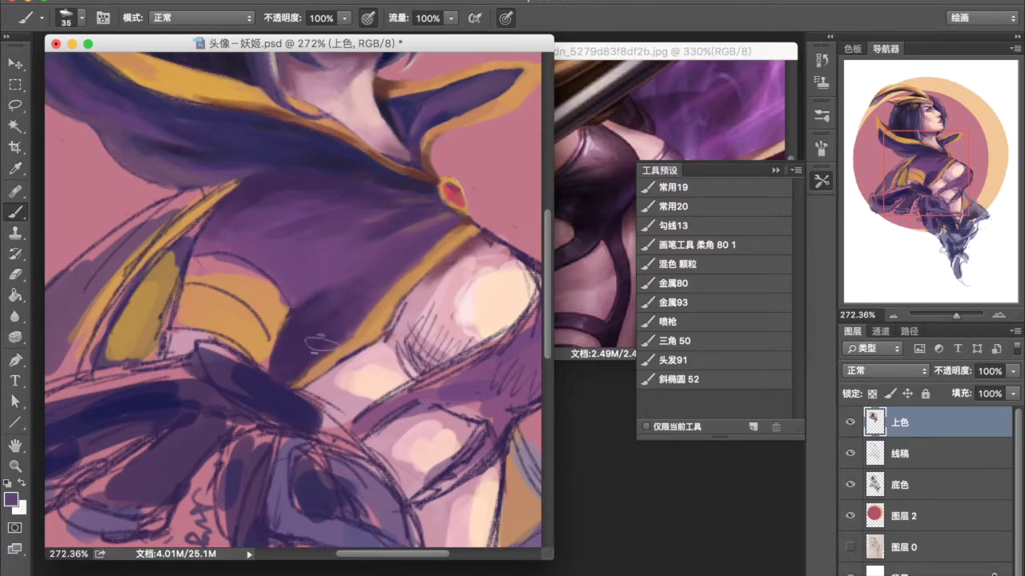
scroll(379, 316, "down", 3)
scroll(418, 163, "up", 2)
scroll(418, 162, "up", 2)
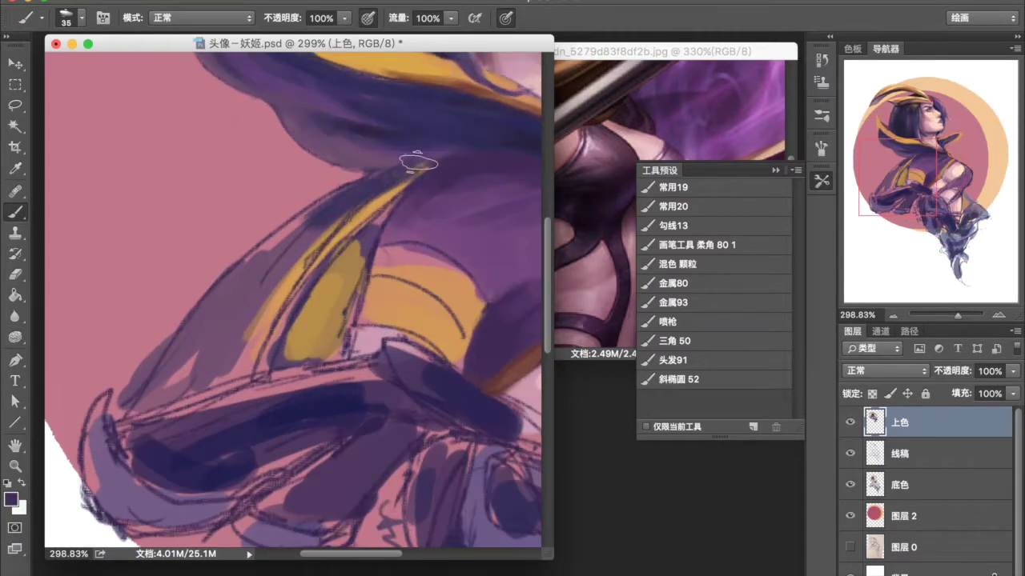
left_click_drag(418, 162, 160, 385)
left_click_drag(289, 256, 136, 425)
mouse_move(188, 292)
left_mouse_down()
mouse_move(108, 400)
mouse_move(108, 417)
left_mouse_up()
left_click_drag(280, 244, 136, 412)
- Widen the gold collar stripe down-left and brush brown over the gold collar
left_click(463, 138, "alt")
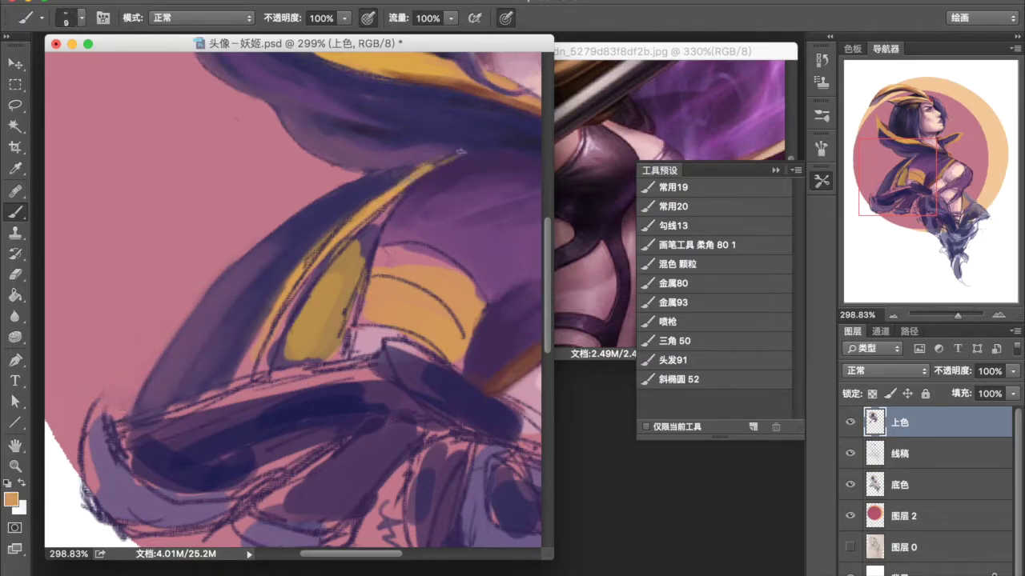
left_click_drag(336, 233, 239, 375)
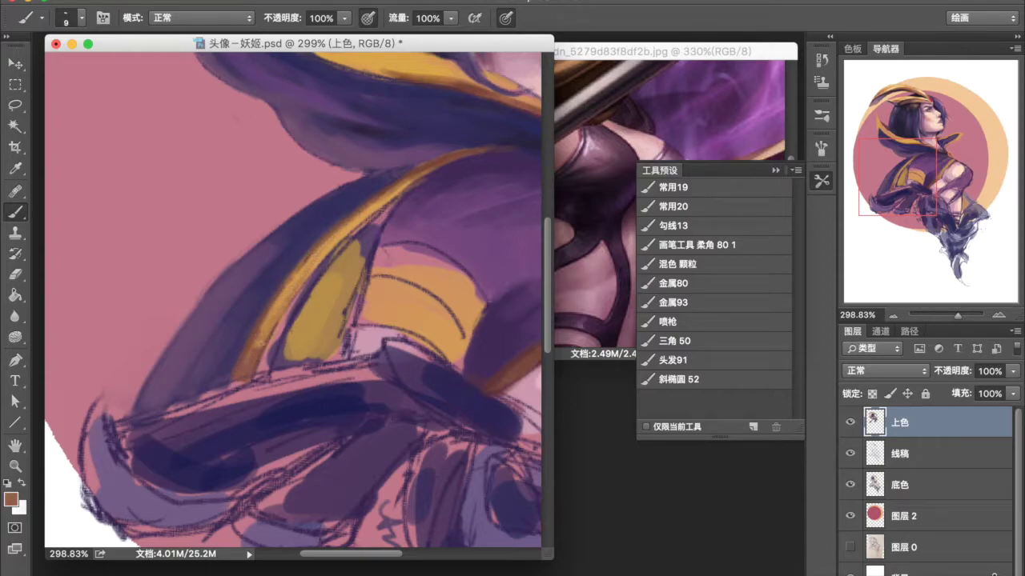
scroll(288, 320, "down", 5)
scroll(288, 320, "up", 6)
mouse_move(112, 352)
left_mouse_down()
mouse_move(232, 187)
mouse_move(201, 240)
mouse_move(157, 369)
mouse_move(264, 400)
left_mouse_up()
left_click_drag(225, 352, 264, 240)
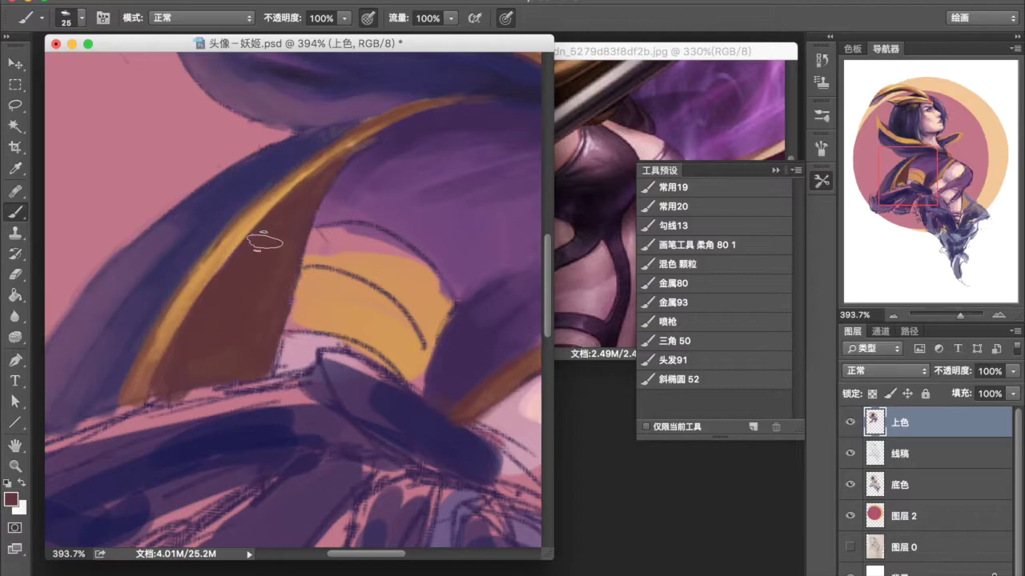
scroll(265, 240, "down", 4)
left_click(10, 499)
left_click(441, 257)
key("Return")
left_click_drag(205, 320, 172, 400)
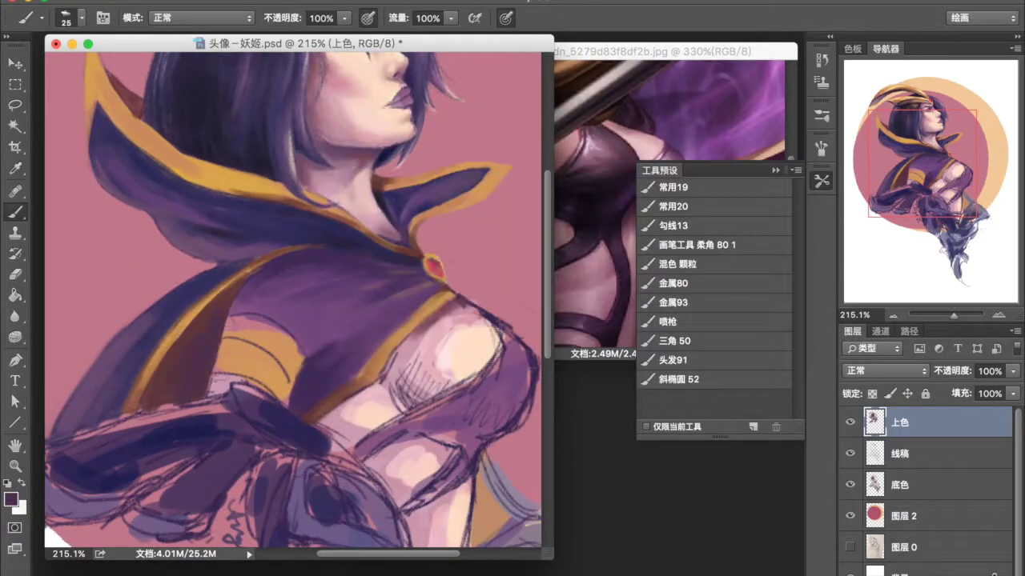
- Paint dark purple shadows along the left of and below the gold collar
mouse_move(232, 290)
left_mouse_down()
mouse_move(175, 405)
mouse_move(230, 293)
left_mouse_up()
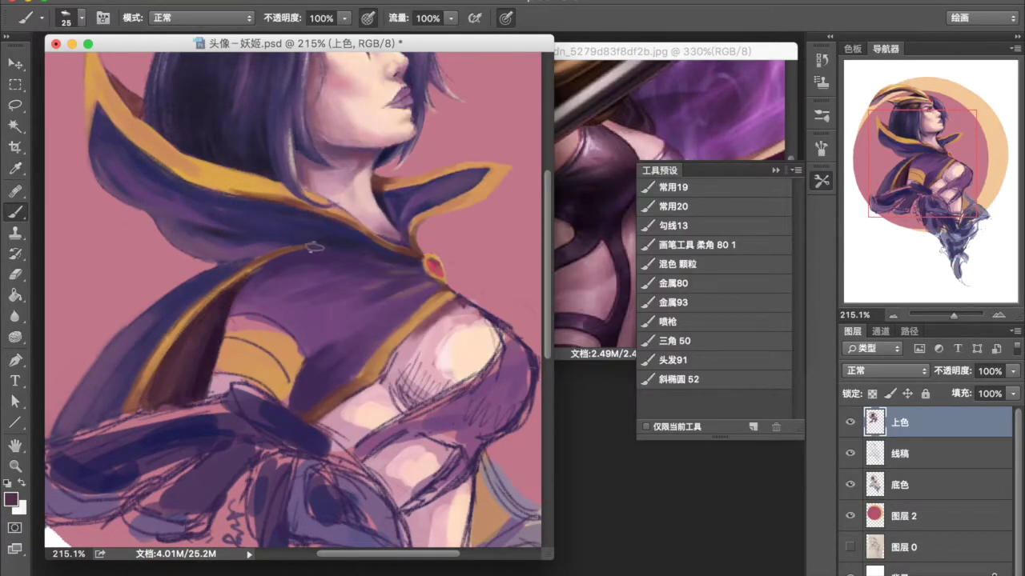
scroll(315, 248, "up", 3)
scroll(297, 195, "up", 1)
scroll(448, 132, "down", 1)
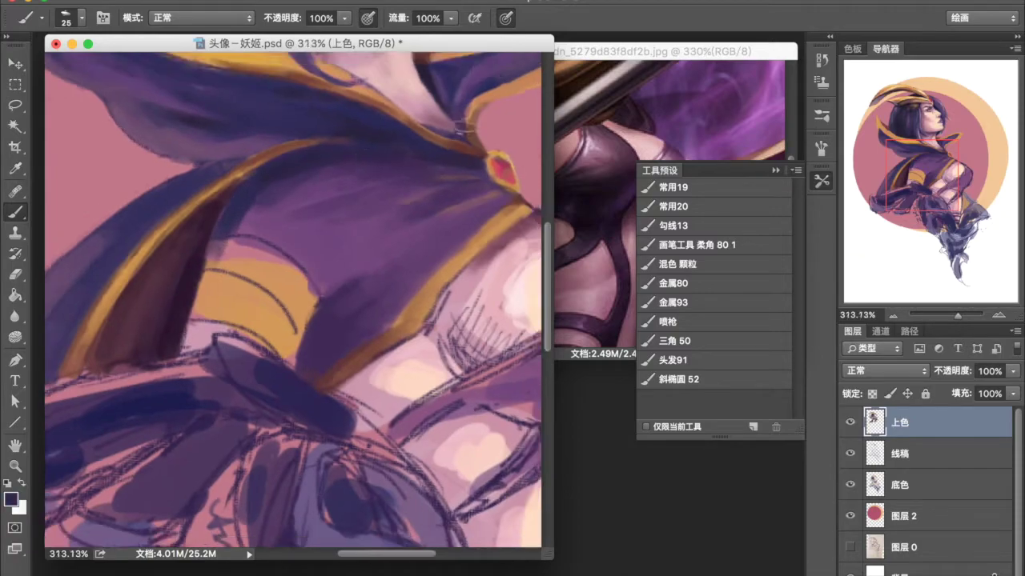
scroll(272, 265, "down", 8)
scroll(272, 265, "up", 8)
key("bracketleft")
key("bracketleft")
key("bracketleft")
key("bracketright")
key("bracketright")
key("bracketright")
mouse_move(286, 333)
left_mouse_down()
mouse_move(240, 340)
mouse_move(336, 296)
mouse_move(293, 349)
left_mouse_up()
- Block in an orange armband base on the upper arm
left_click(288, 320, "alt")
left_click(264, 380, "alt")
left_click_drag(229, 348, 324, 384)
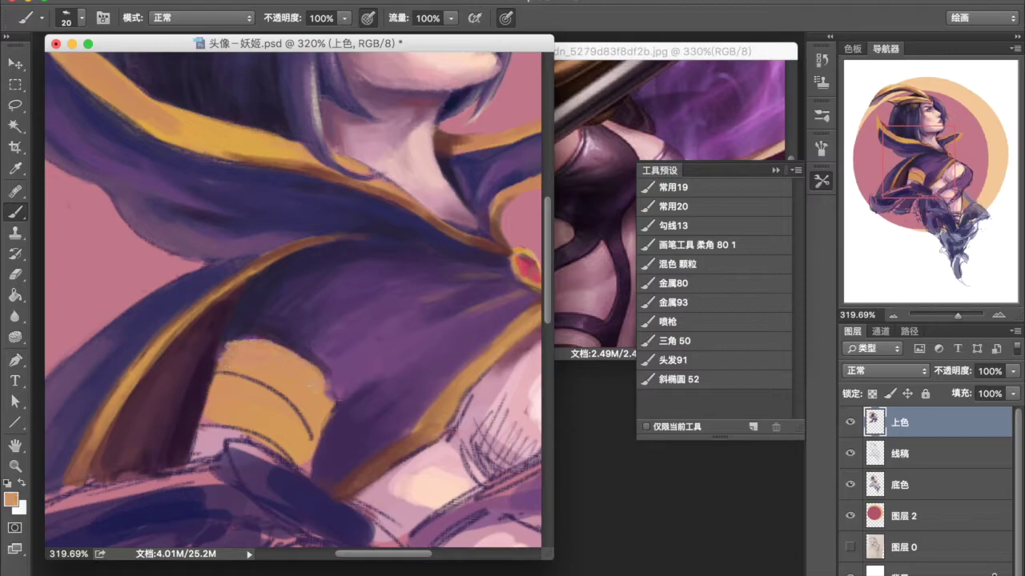
scroll(270, 104, "down", 4)
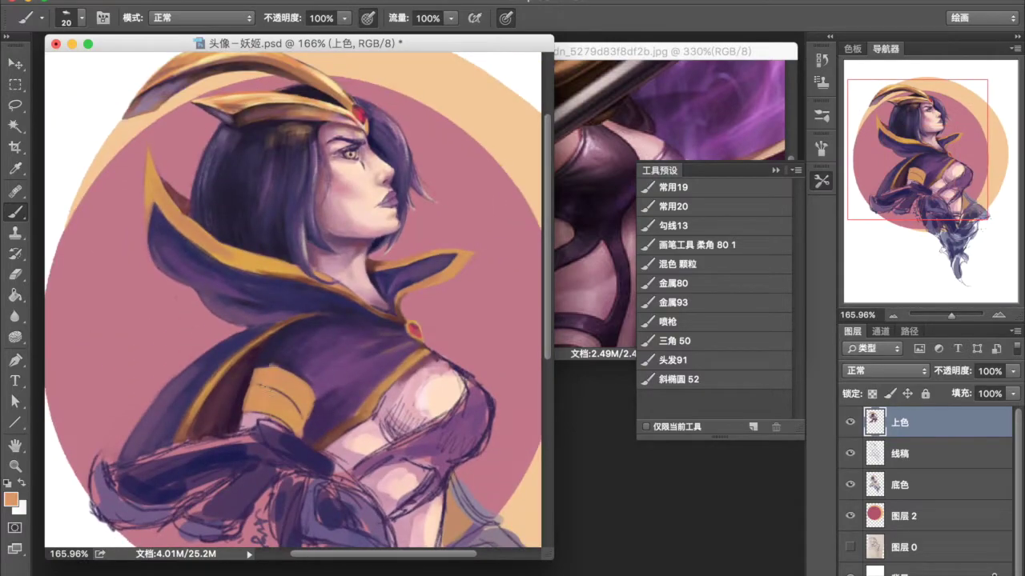
- Sample cape purples, pink, armband brown and navy, then dab darker purple shading on the chest
left_click(255, 390, "alt")
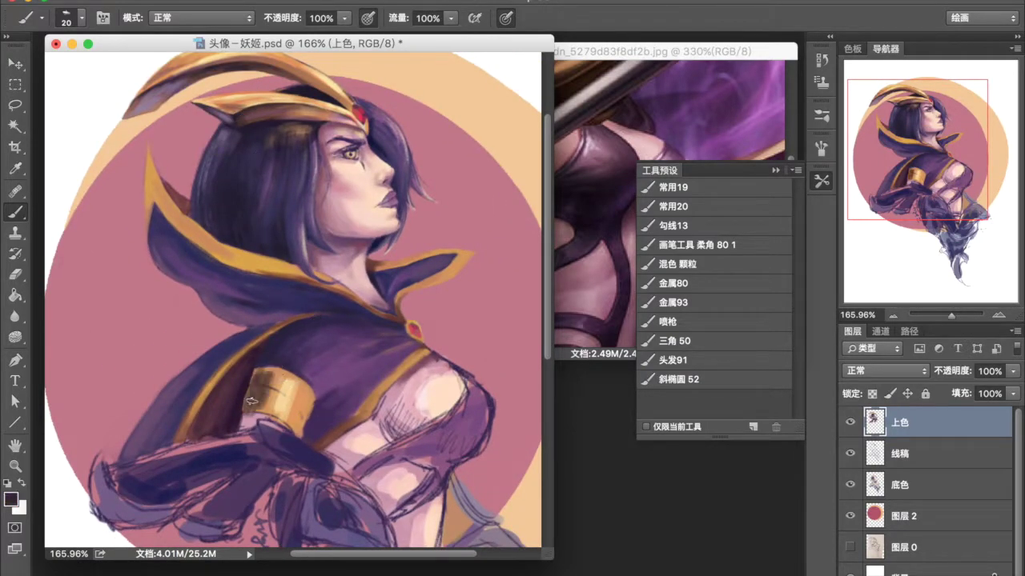
scroll(253, 390, "up", 3)
left_click(232, 422, "alt")
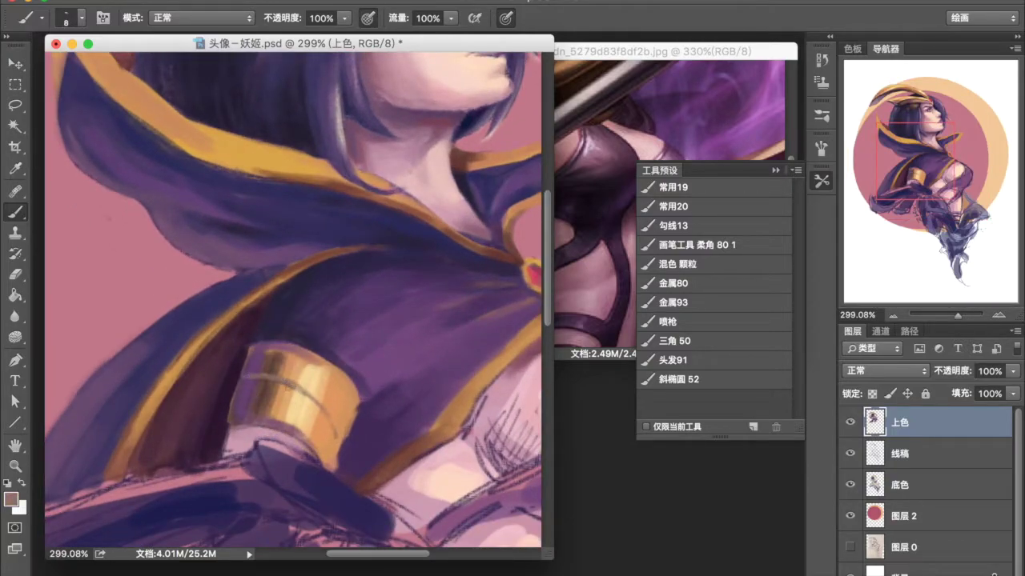
scroll(249, 364, "down", 5)
scroll(249, 363, "up", 3)
left_click(249, 363, "alt")
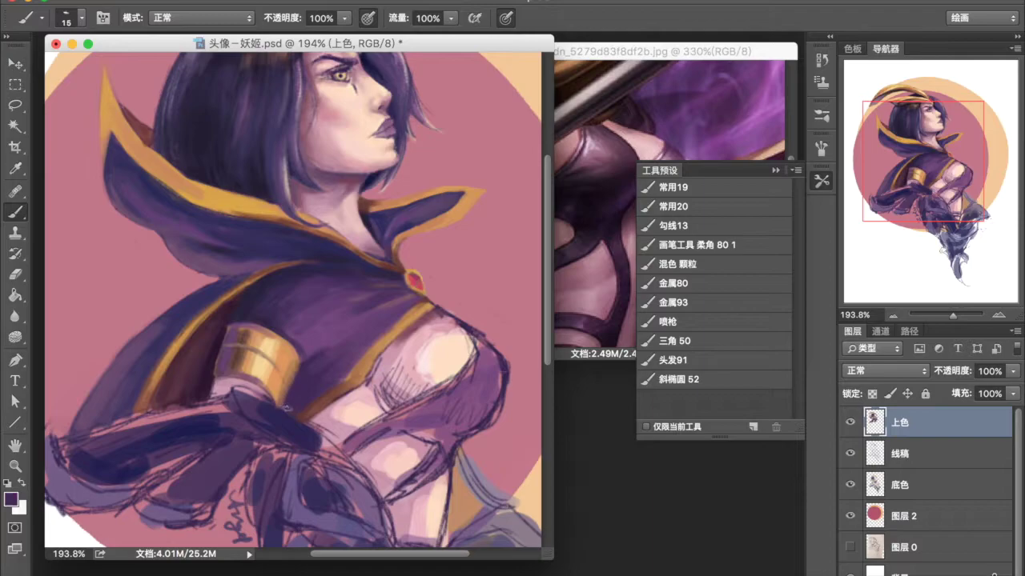
left_click(288, 409, "alt")
scroll(287, 409, "down", 4)
scroll(295, 353, "up", 2)
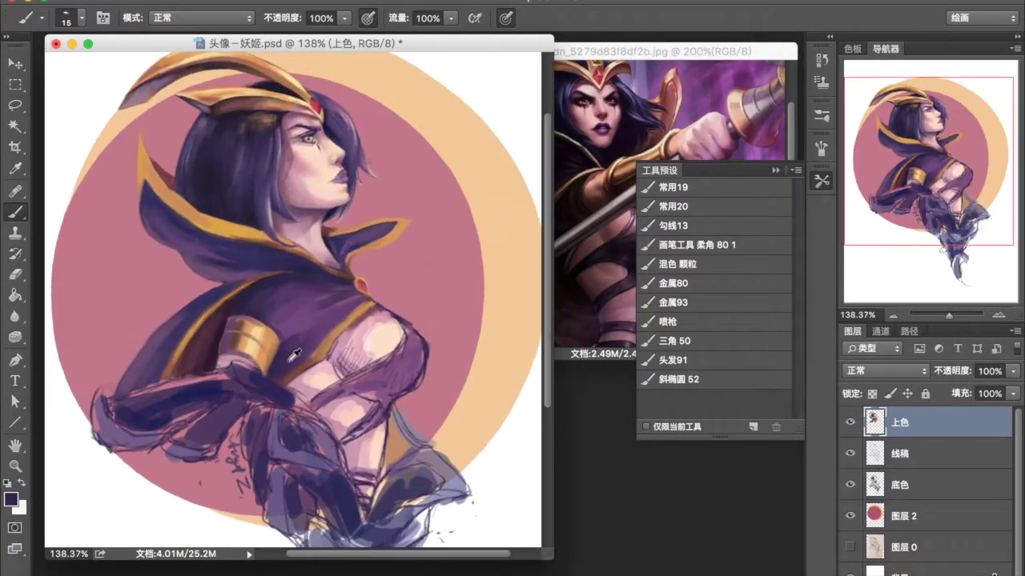
left_click(336, 294, "alt")
left_click_drag(318, 308, 329, 311)
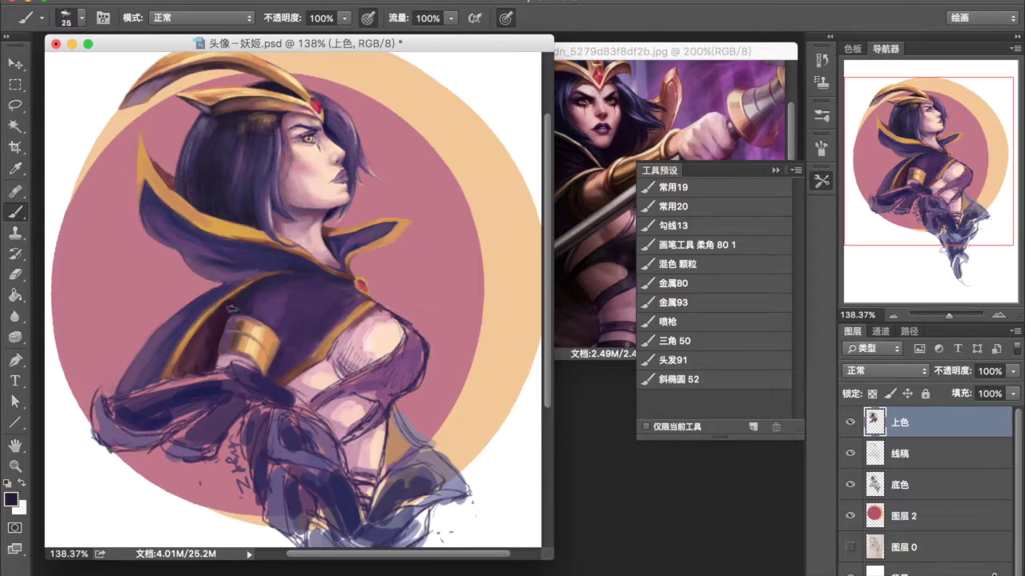
- Sample a new colour from the painting and confirm it as the foreground colour for painting
scroll(228, 312, "down", 4)
scroll(292, 310, "up", 5)
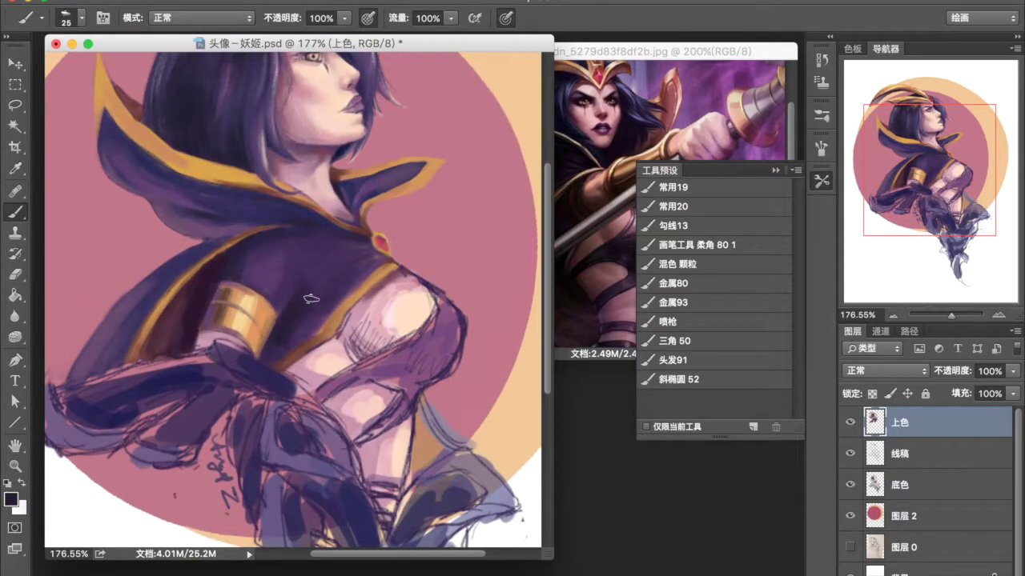
scroll(308, 303, "down", 3)
scroll(292, 304, "up", 3)
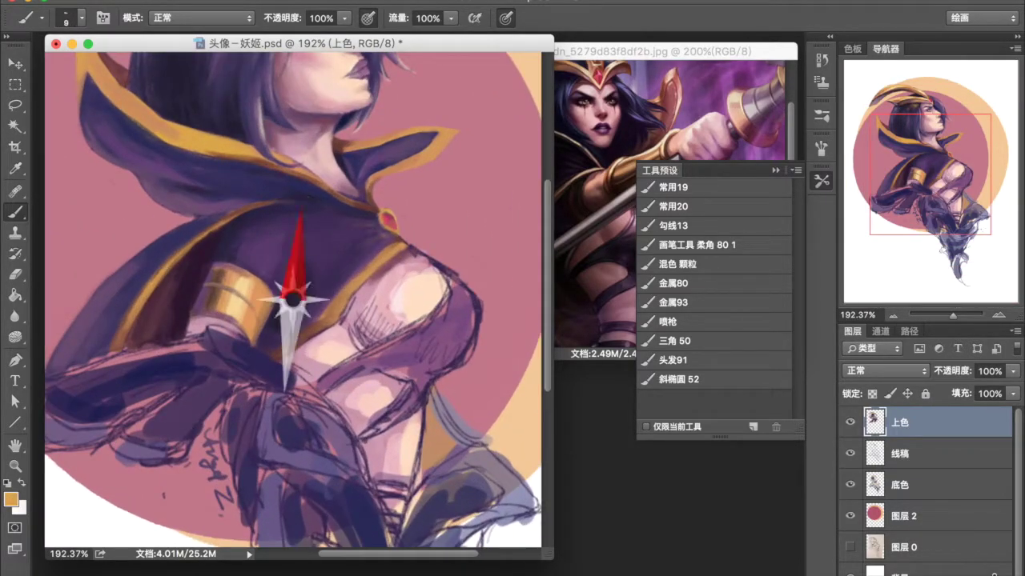
scroll(293, 301, "up", 2)
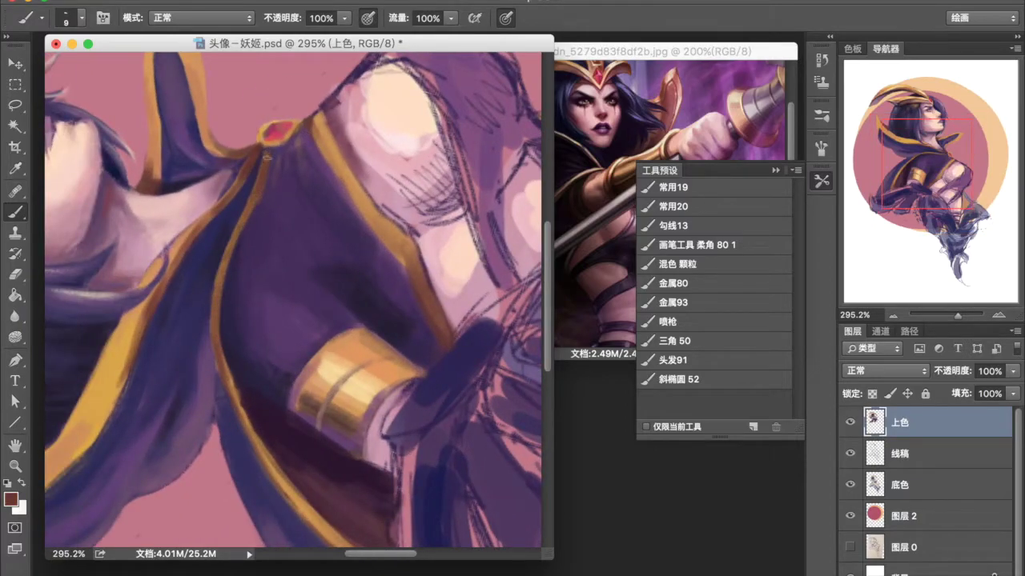
scroll(267, 158, "down", 2)
scroll(320, 160, "up", 1)
scroll(337, 156, "up", 2)
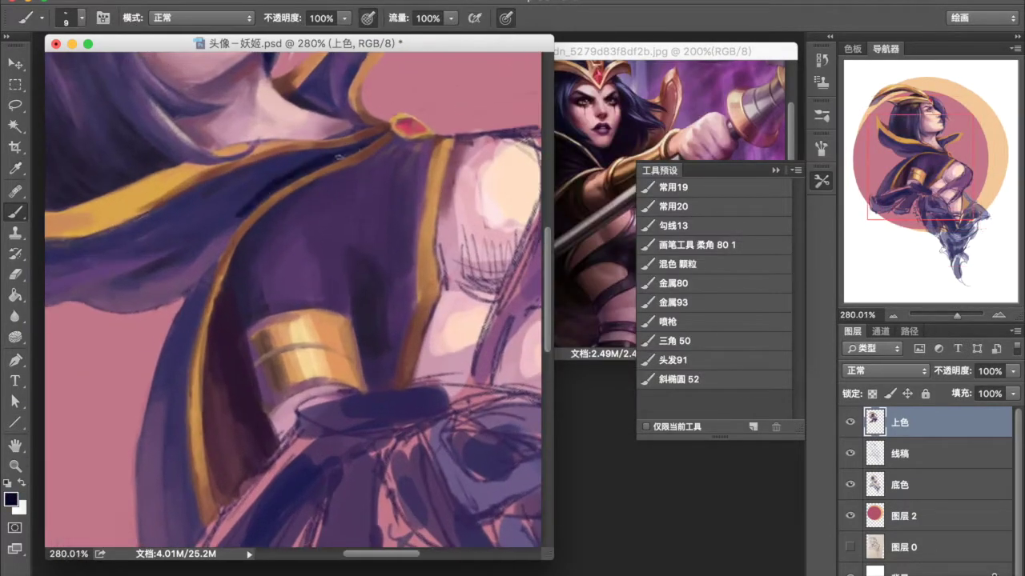
scroll(256, 200, "up", 1)
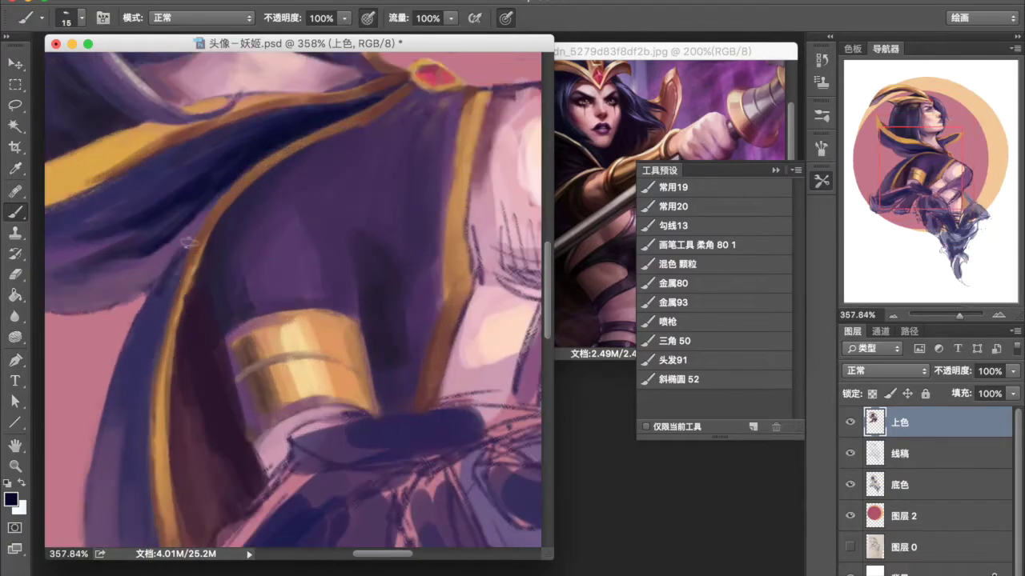
left_click(256, 210, "alt")
scroll(256, 211, "down", 5)
scroll(256, 210, "up", 4)
key("i")
left_click(10, 499)
left_click(669, 102)
key("b")
- Pan up toward the face and sample mauve tones from the torso and dark purple from the cape
scroll(265, 226, "down", 1)
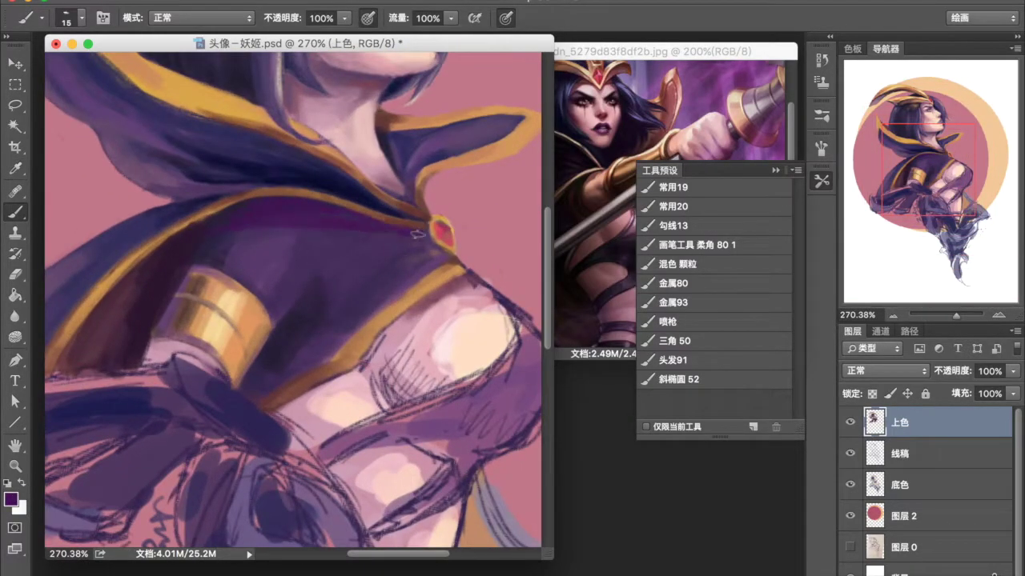
scroll(369, 217, "down", 3)
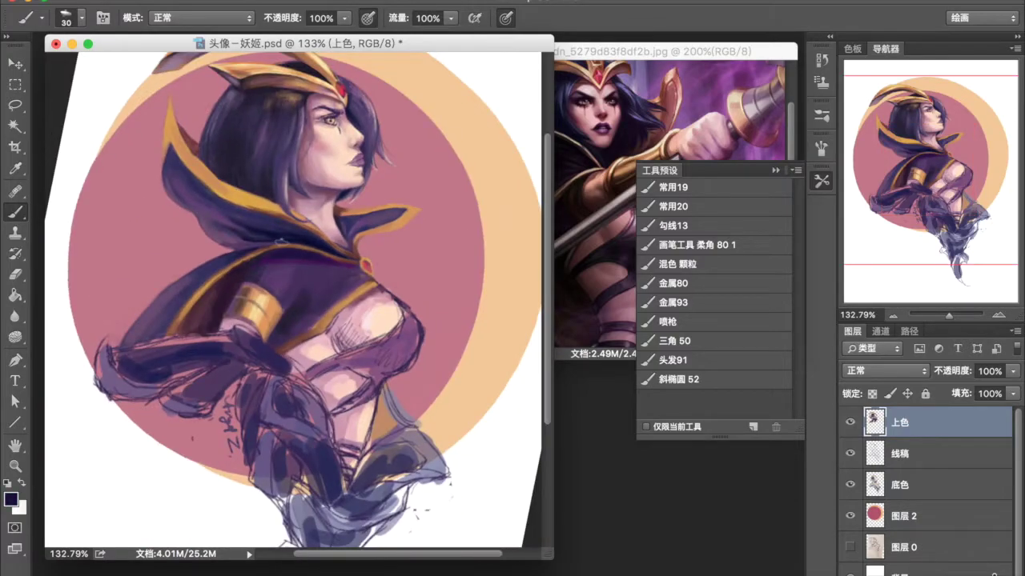
scroll(264, 251, "up", 2)
left_click_drag(244, 239, 210, 453)
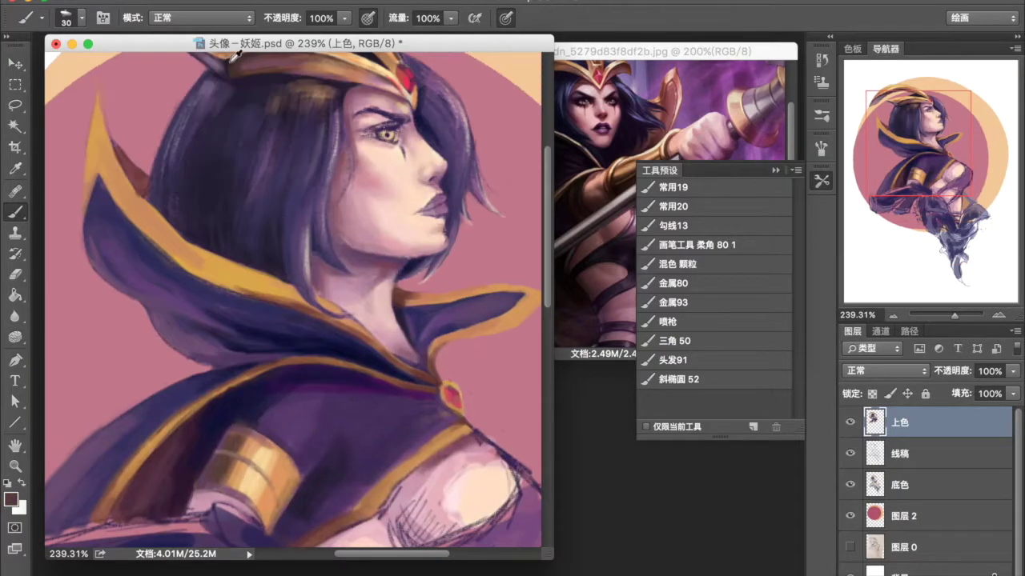
scroll(221, 461, "down", 3)
scroll(293, 348, "up", 1)
scroll(293, 348, "up", 3)
left_click(199, 283, "alt")
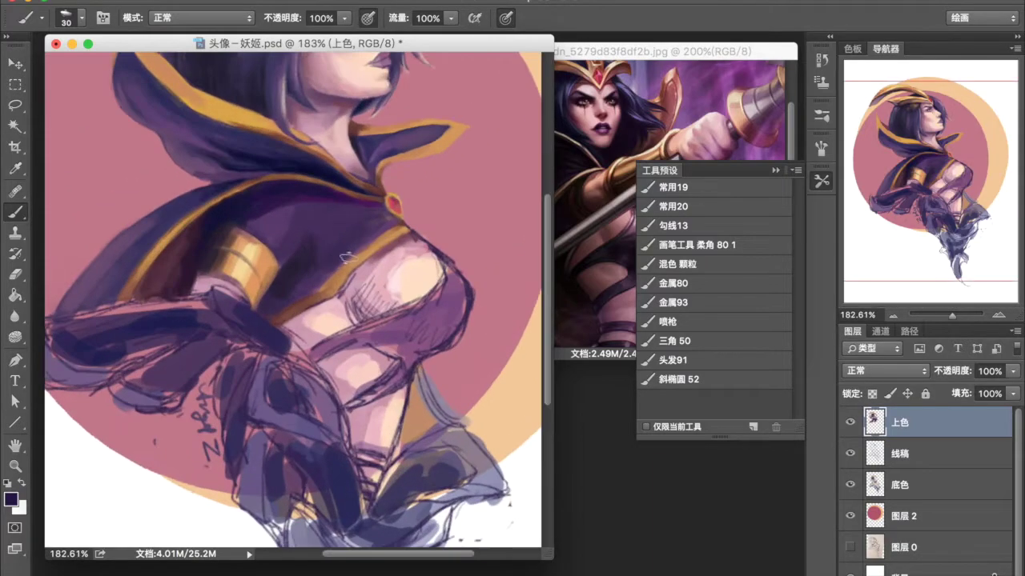
scroll(198, 278, "up", 2)
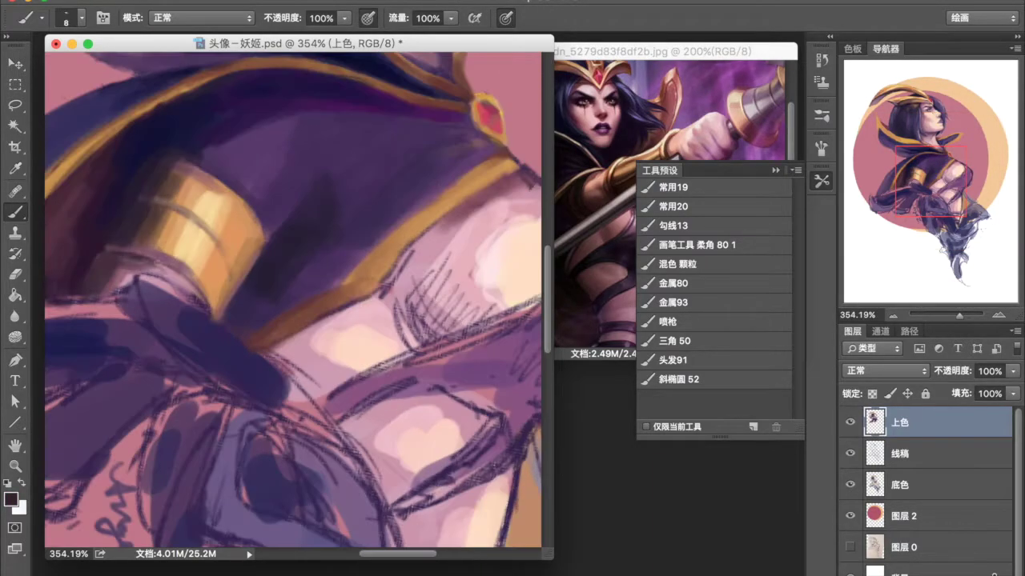
left_click(100, 248, "alt")
scroll(100, 247, "down", 1)
scroll(120, 320, "down", 1)
scroll(136, 390, "up", 2)
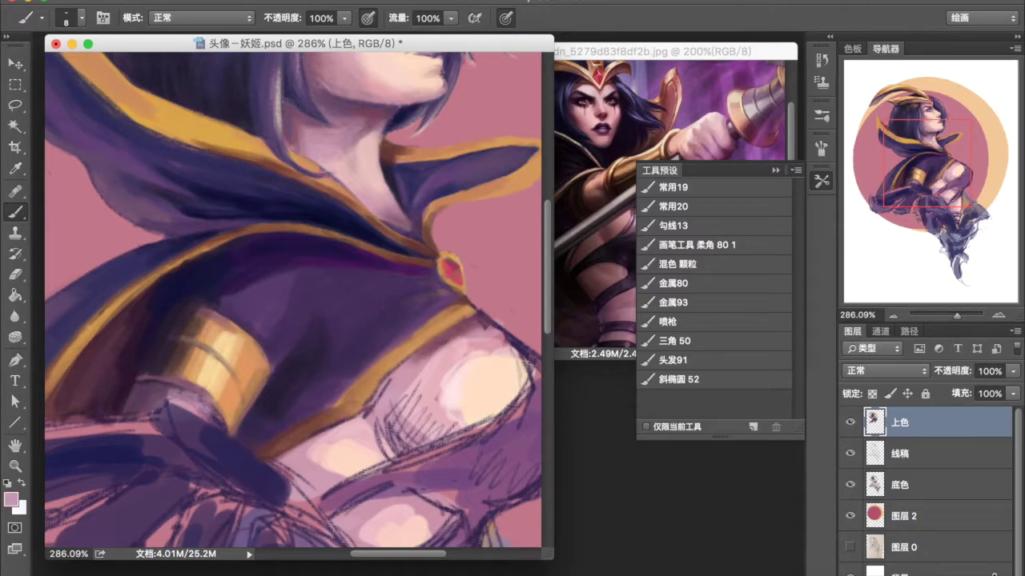
scroll(284, 334, "down", 2)
scroll(284, 335, "up", 2)
left_click(284, 334, "alt")
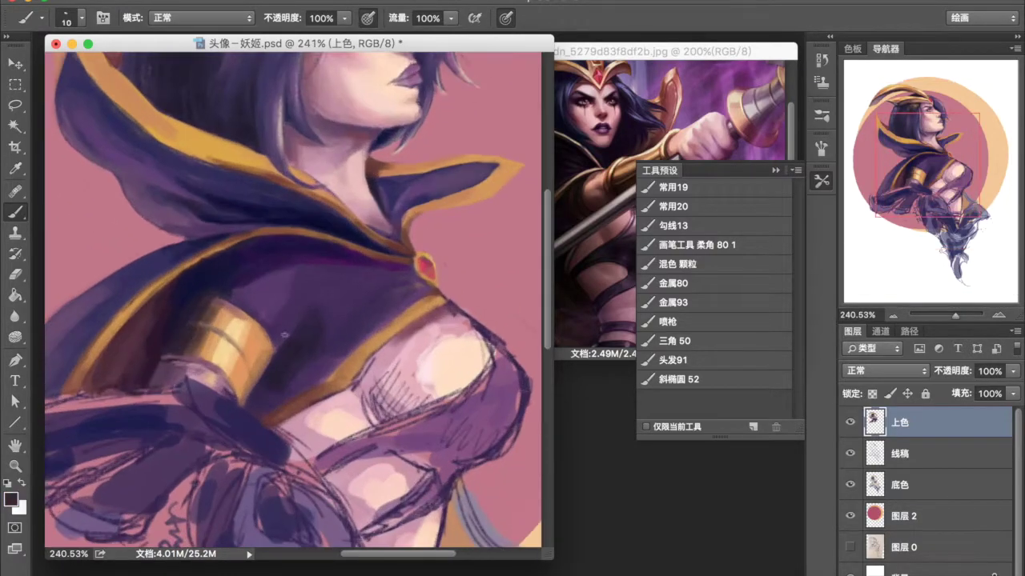
scroll(257, 368, "down", 1)
scroll(286, 342, "down", 2)
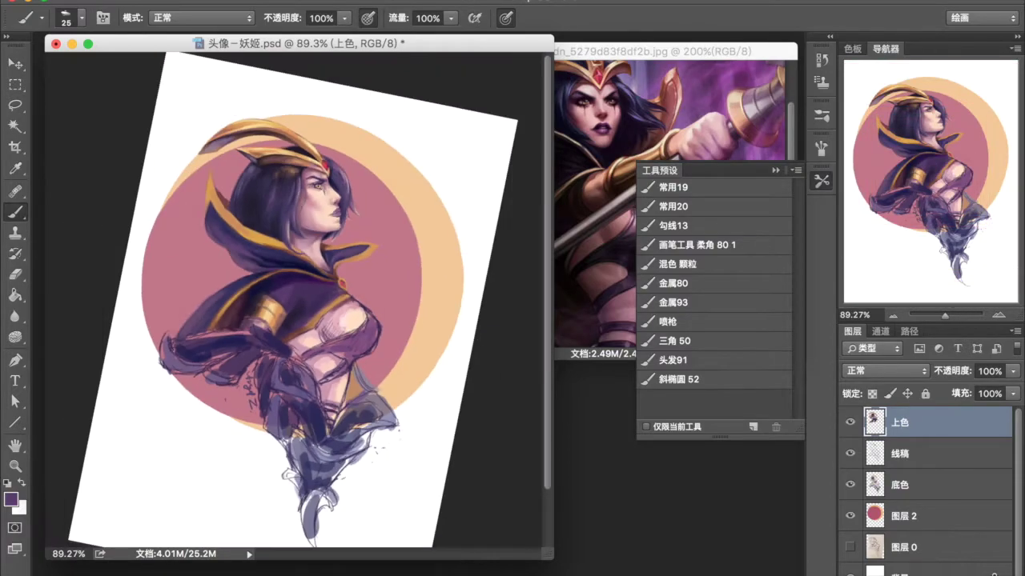
scroll(318, 317, "up", 3)
- Shade the right breast dark purple, clean its edge with background pink, and add light pink chest strokes
mouse_move(452, 352)
left_mouse_down()
mouse_move(356, 408)
mouse_move(393, 424)
left_mouse_up()
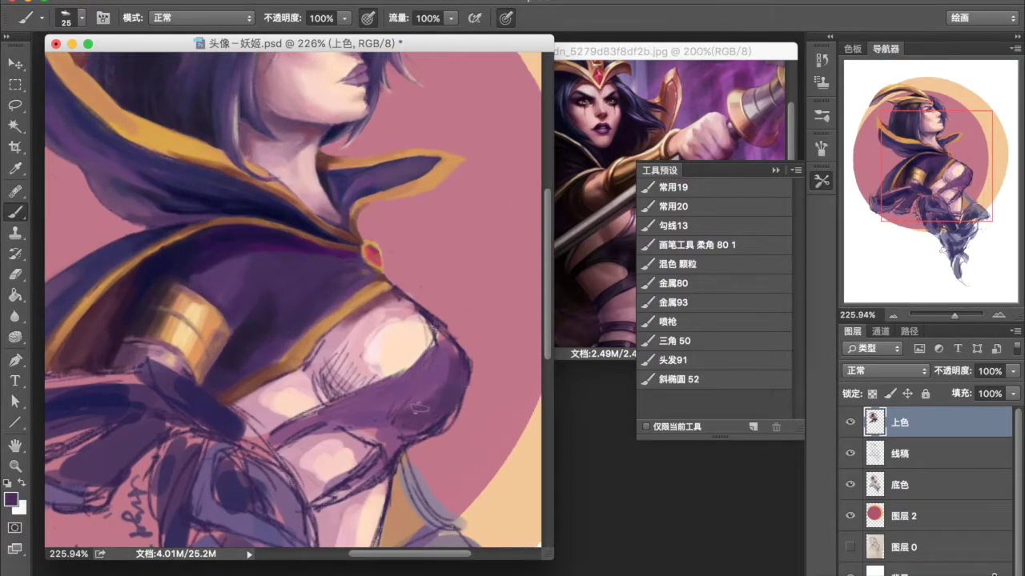
left_click_drag(452, 408, 414, 432)
left_click(425, 324, "alt")
left_click_drag(433, 336, 393, 295)
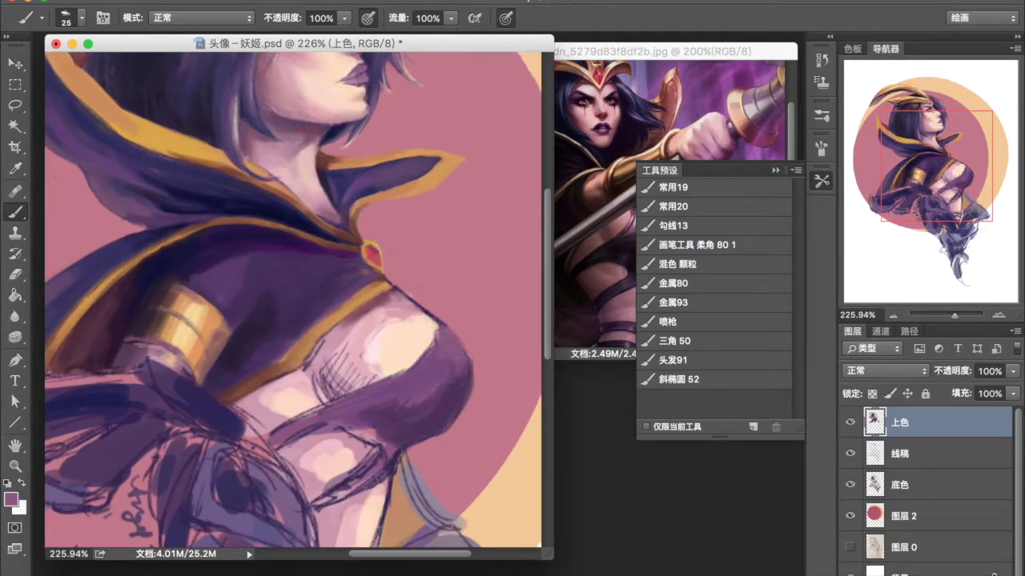
left_click_drag(392, 423, 312, 504)
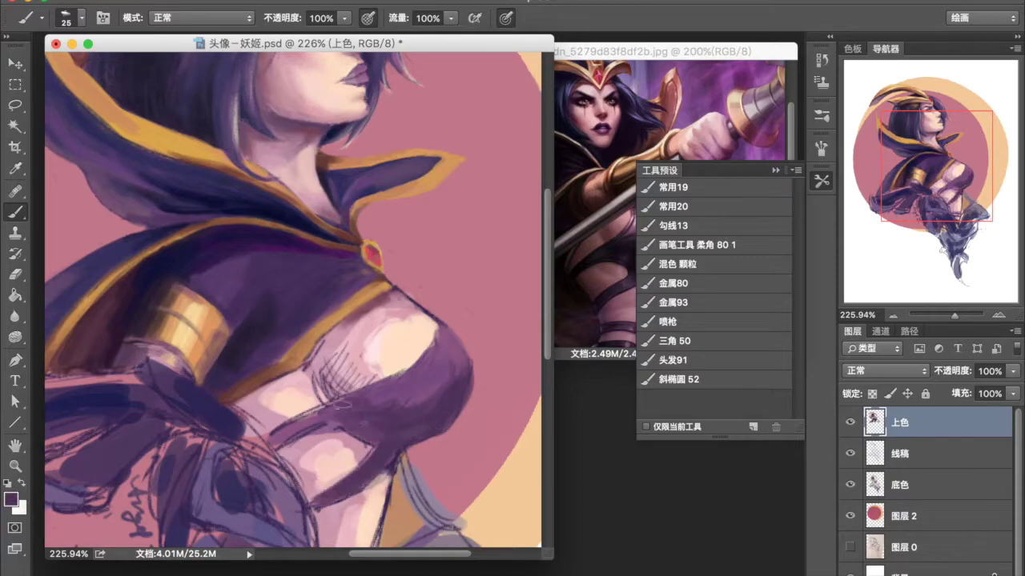
- Paint dark purple along the lower chest edge, covering the light band beneath it
left_click(341, 251, "alt")
mouse_move(399, 433)
left_mouse_down()
mouse_move(277, 441)
mouse_move(348, 427)
left_mouse_up()
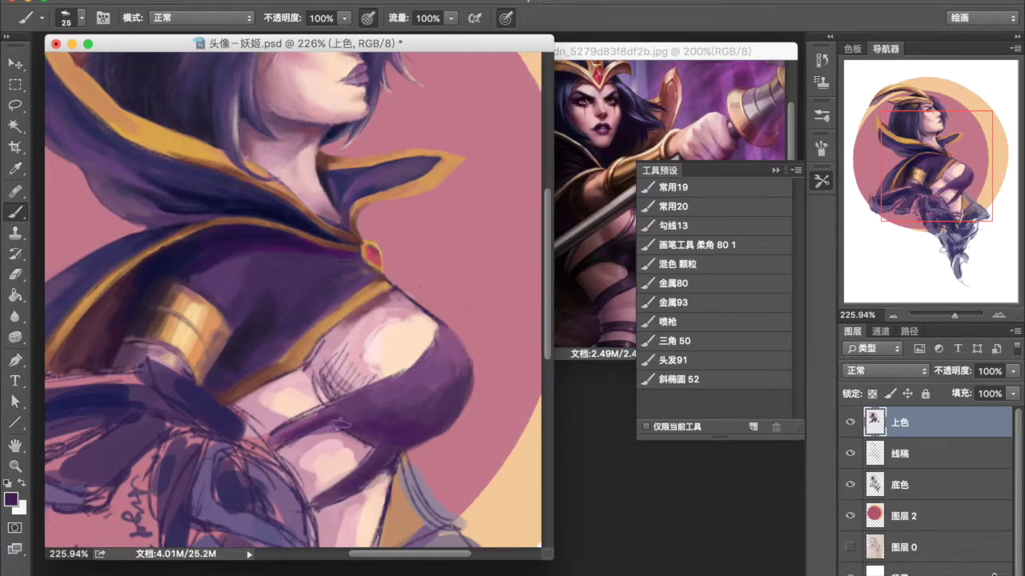
left_click(289, 420, "alt")
left_click_drag(276, 433, 371, 393)
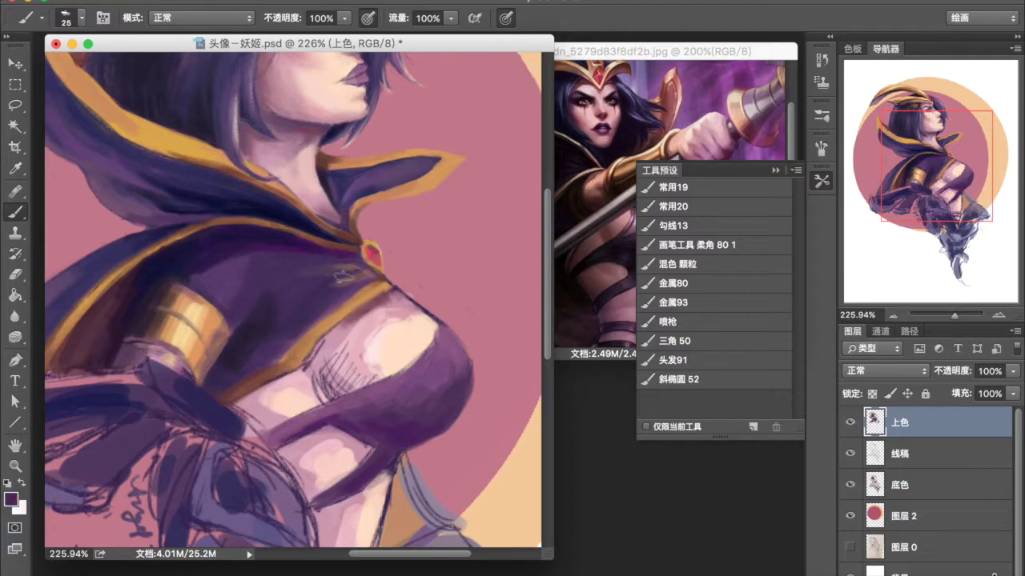
scroll(357, 343, "down", 5)
scroll(357, 343, "up", 3)
- Blend the chest shading with sampled maroon tones and brighten the lower chest with light pink
left_click(357, 343, "alt")
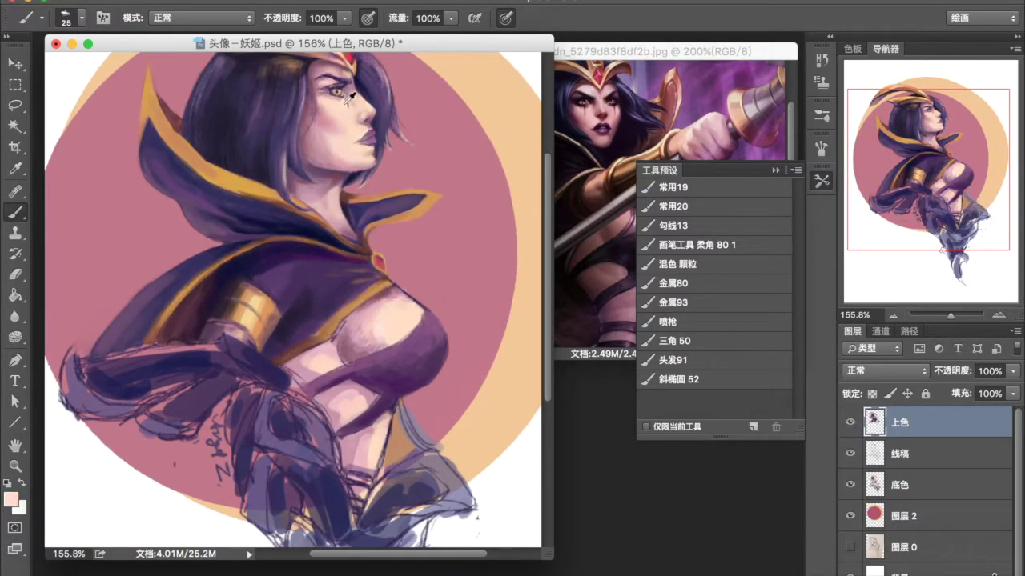
scroll(434, 281, "up", 4)
scroll(320, 240, "down", 4)
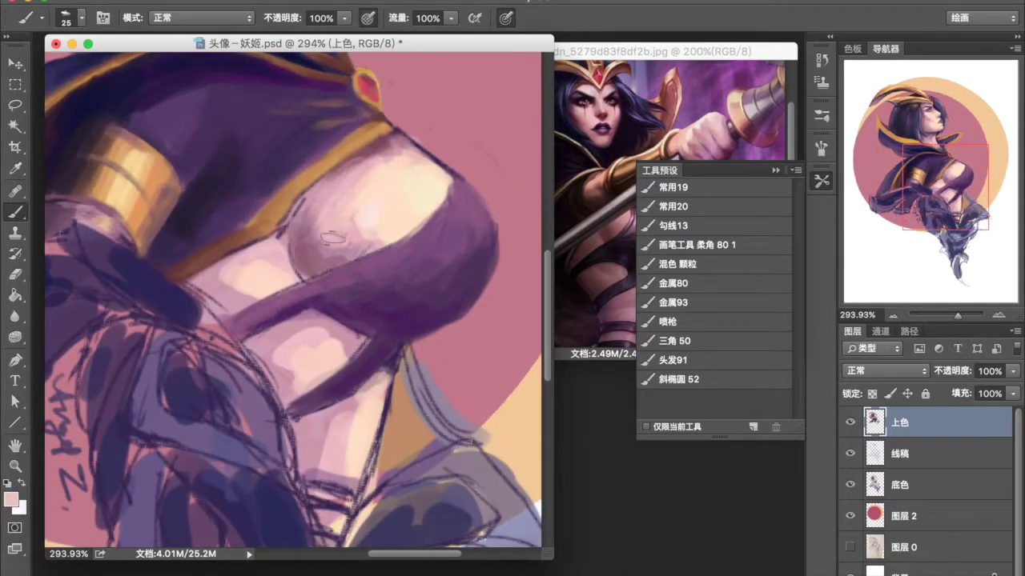
left_click(292, 218, "alt")
mouse_move(292, 220)
left_mouse_down()
mouse_move(209, 285)
mouse_move(352, 184)
left_mouse_up()
left_click(309, 229, "alt")
left_click_drag(309, 229, 286, 277)
scroll(289, 277, "down", 3)
scroll(288, 277, "up", 3)
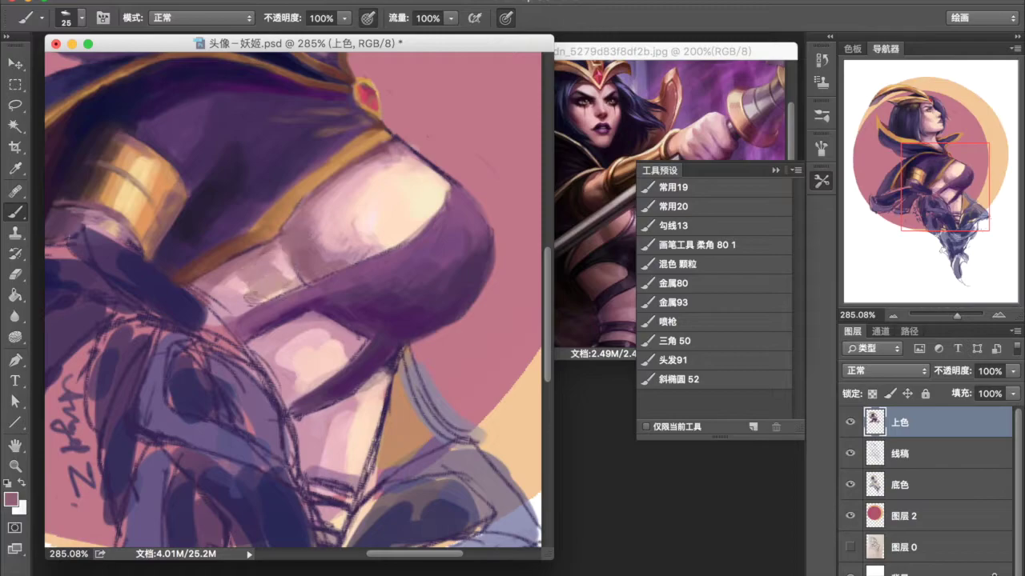
left_click(335, 236, "alt")
left_click_drag(334, 236, 276, 286)
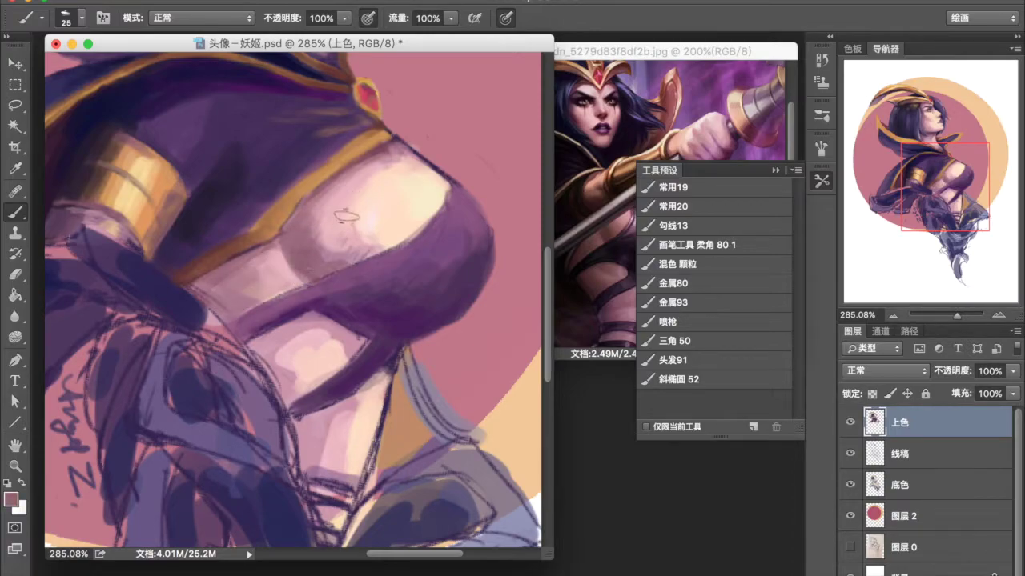
- Rotate the canvas, switch to a slightly larger grainy blending brush, and repaint the light pink area mauve
scroll(349, 205, "down", 3)
left_click_drag(288, 240, 240, 320)
scroll(288, 288, "up", 2)
left_click(677, 264)
scroll(379, 295, "up", 3)
scroll(380, 295, "up", 2)
key("bracketright")
left_click(276, 301, "alt")
left_click_drag(192, 384, 280, 345)
- Smooth the shoulder shading with soft light pink and peach strokes
left_click(296, 309, "alt")
mouse_move(305, 281)
left_mouse_down()
mouse_move(334, 229)
mouse_move(321, 195)
mouse_move(406, 221)
mouse_move(343, 206)
mouse_move(286, 263)
mouse_move(297, 236)
left_mouse_up()
left_click(405, 216, "alt")
key("ctrl+0")
scroll(373, 229, "up", 5)
left_click(332, 248, "alt")
mouse_move(336, 264)
left_mouse_down()
mouse_move(384, 269)
mouse_move(417, 229)
left_mouse_up()
left_click(366, 278, "alt")
mouse_move(343, 263)
left_mouse_down()
mouse_move(480, 184)
mouse_move(446, 242)
left_mouse_up()
- Pick a lighter peach, fit the whole painting in the window, and reselect the grainy blending brush
left_click(480, 184, "alt")
key("ctrl+0")
scroll(435, 245, "up", 1)
scroll(424, 232, "up", 3)
scroll(401, 192, "up", 3)
scroll(398, 191, "down", 2)
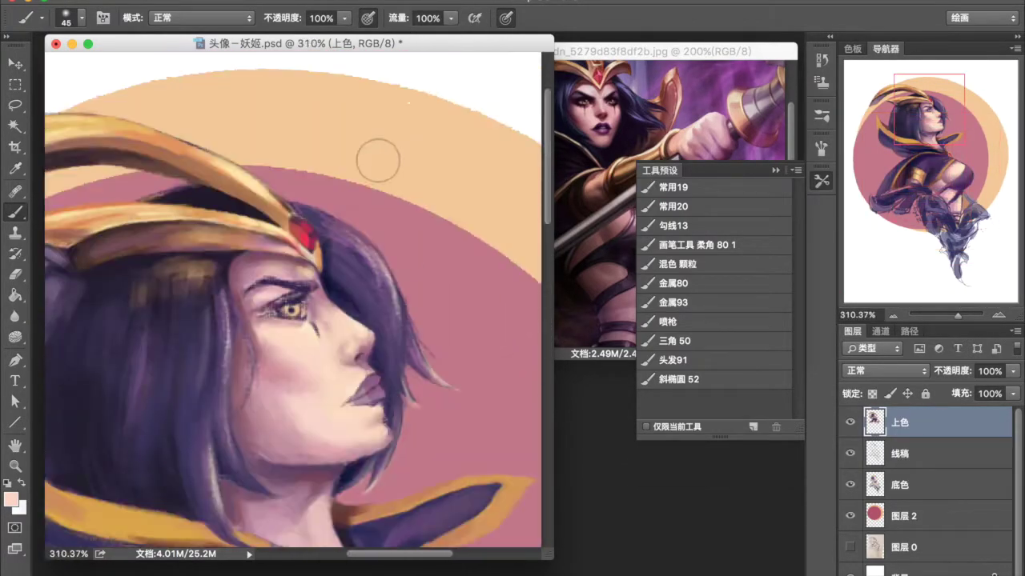
left_click(677, 263)
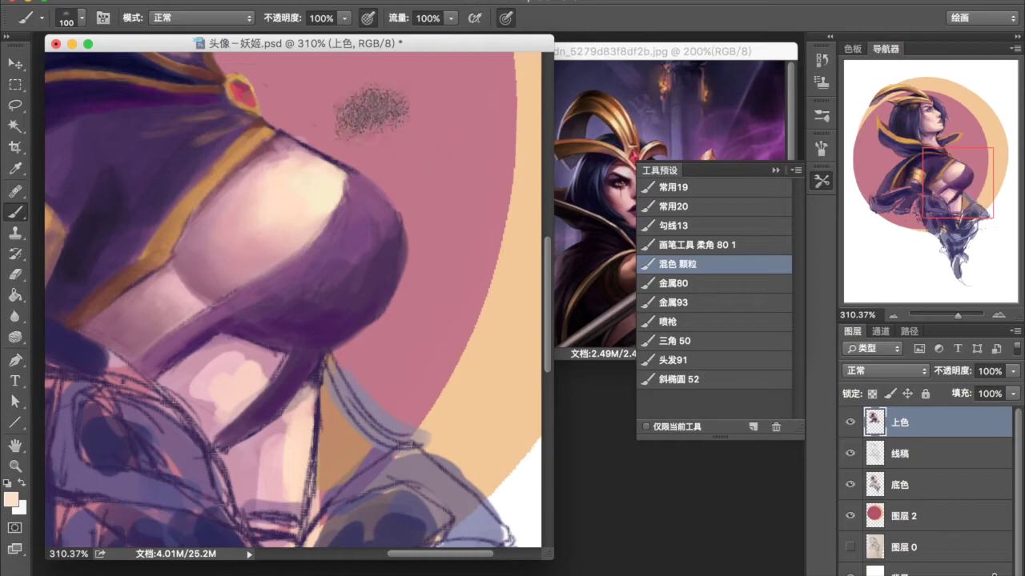
- Smooth the purple under the chest with a size-26 brush, then sample skin pink at size 40
mouse_move(194, 364)
left_mouse_down()
mouse_move(235, 340)
mouse_move(281, 376)
left_mouse_up()
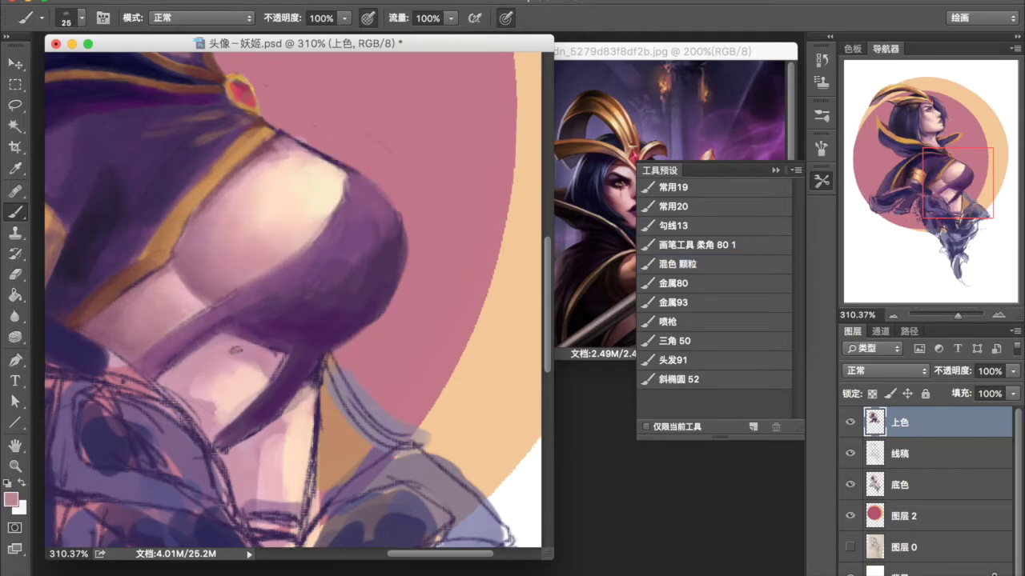
left_click_drag(184, 400, 264, 344)
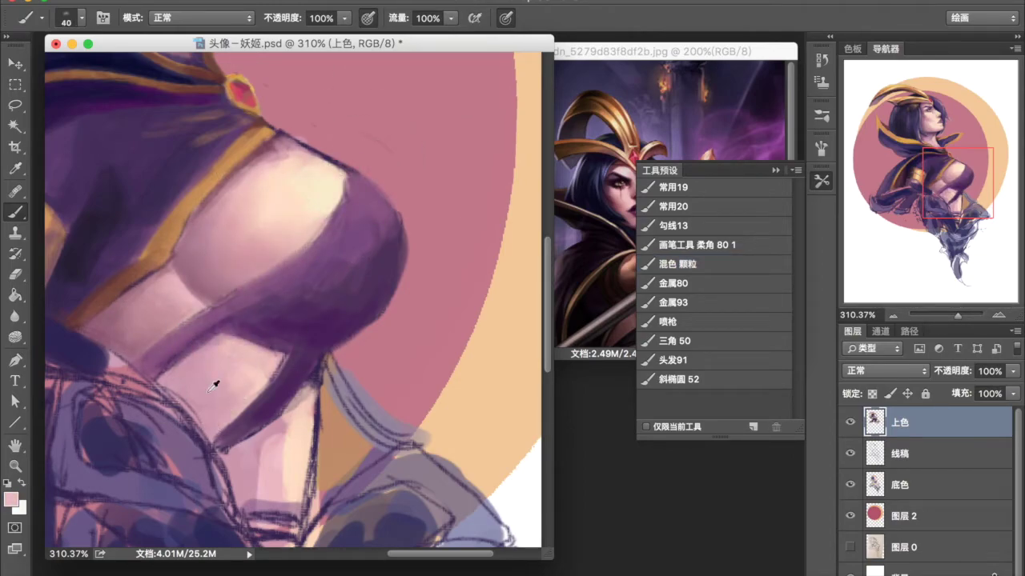
left_click_drag(245, 457, 250, 457)
left_click(280, 497, "alt")
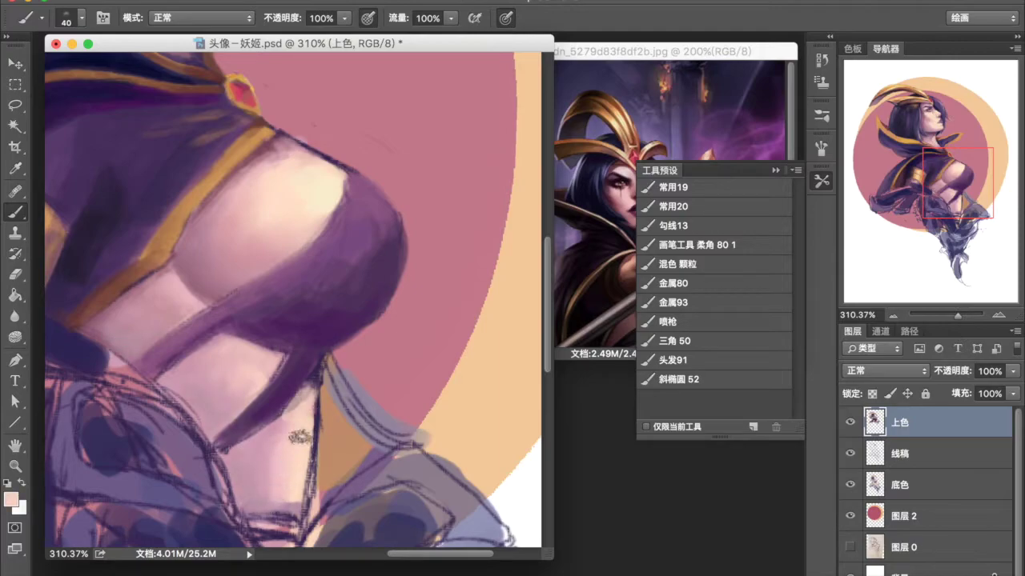
left_click_drag(229, 259, 225, 259)
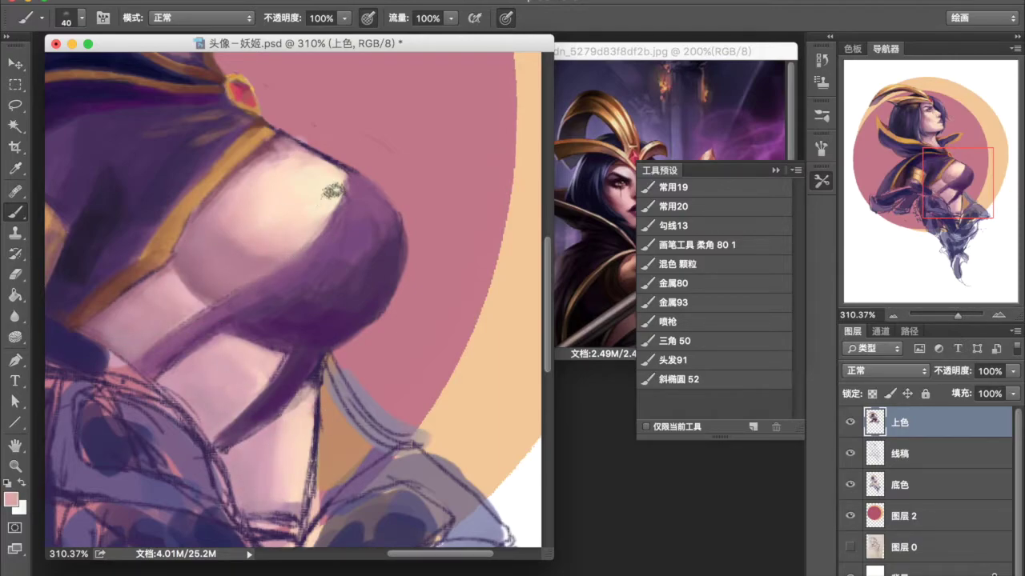
key("ctrl+0")
scroll(378, 283, "up", 5)
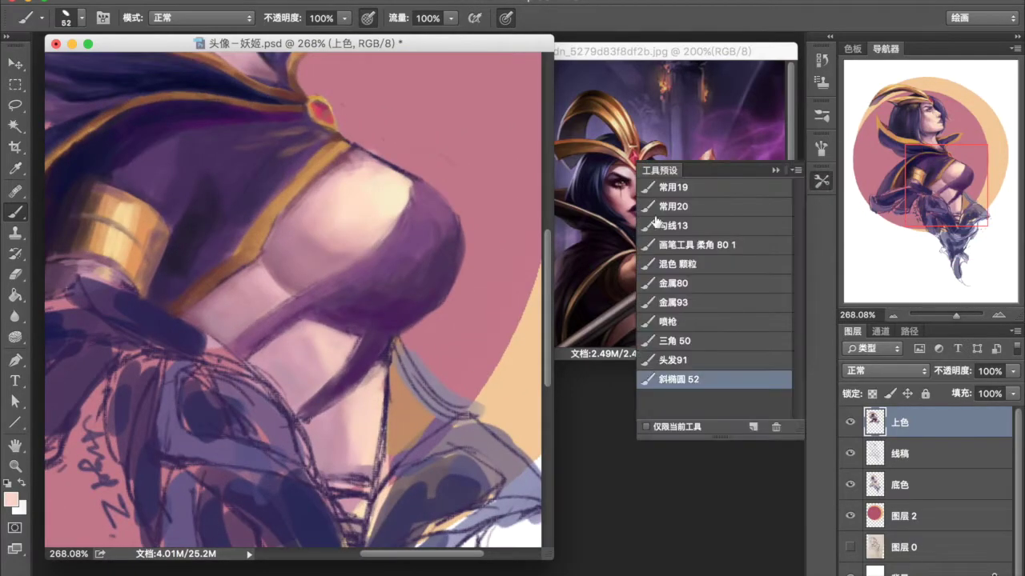
- Darken the purple under the chest and strap, and add lighter purple on the chest's right side
left_click(407, 266, "alt")
left_click_drag(315, 312, 408, 298)
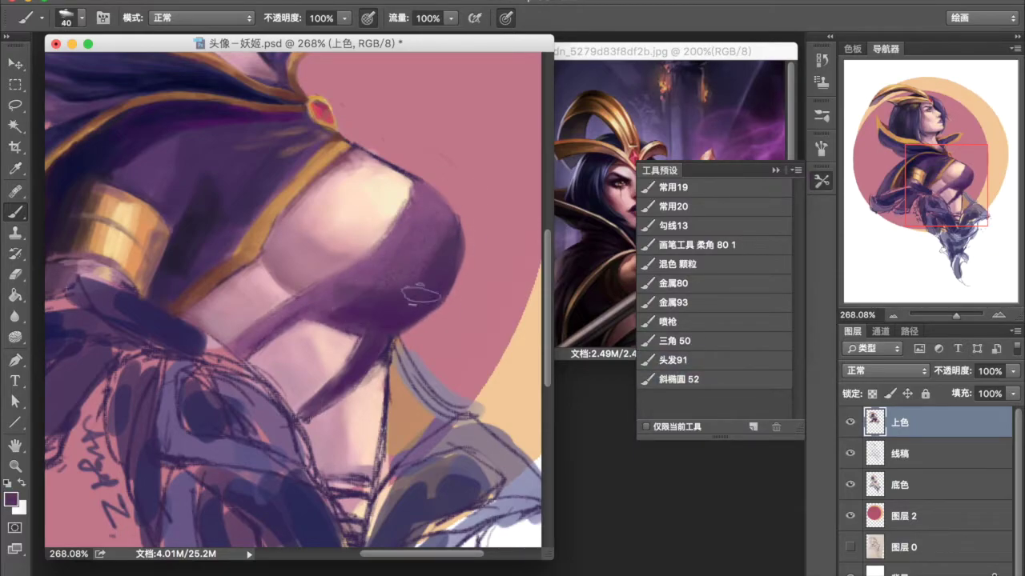
left_click_drag(435, 200, 411, 262)
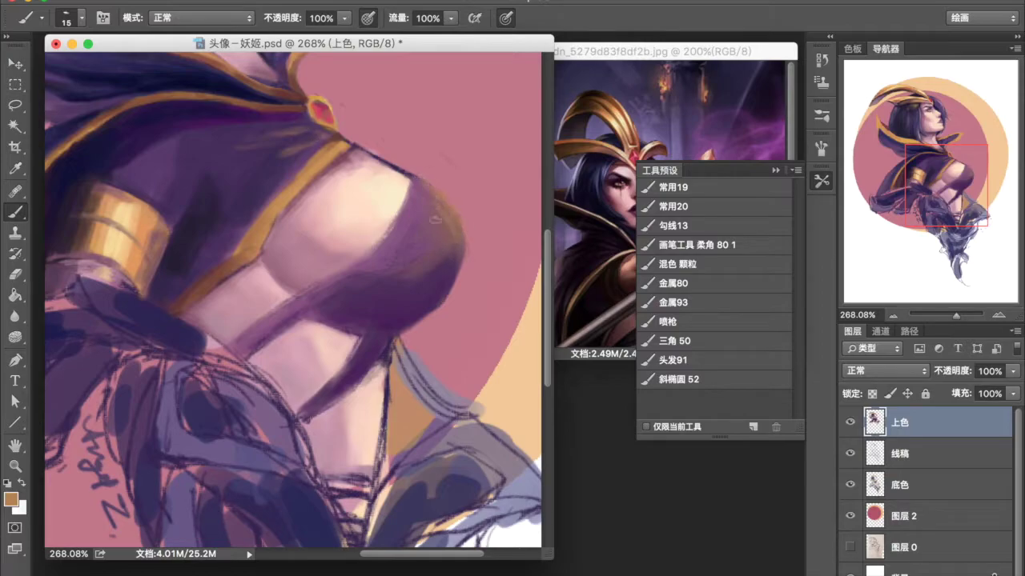
scroll(446, 264, "down", 5)
scroll(396, 241, "up", 8)
left_click(392, 246, "alt")
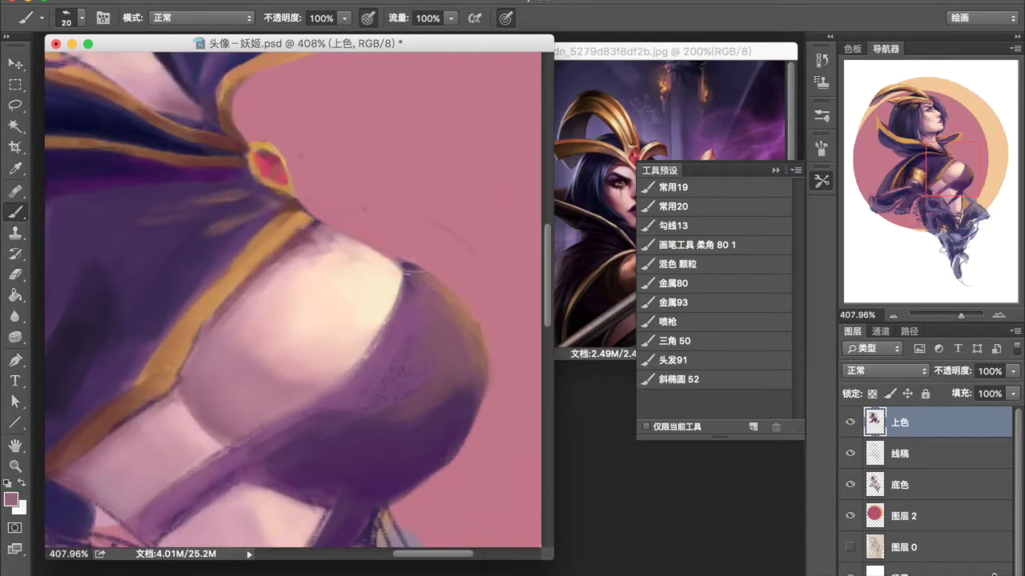
- Add dark purple strokes at the lower centre and on the cloth right of the chest
left_click(342, 424, "alt")
left_click_drag(320, 432, 344, 397)
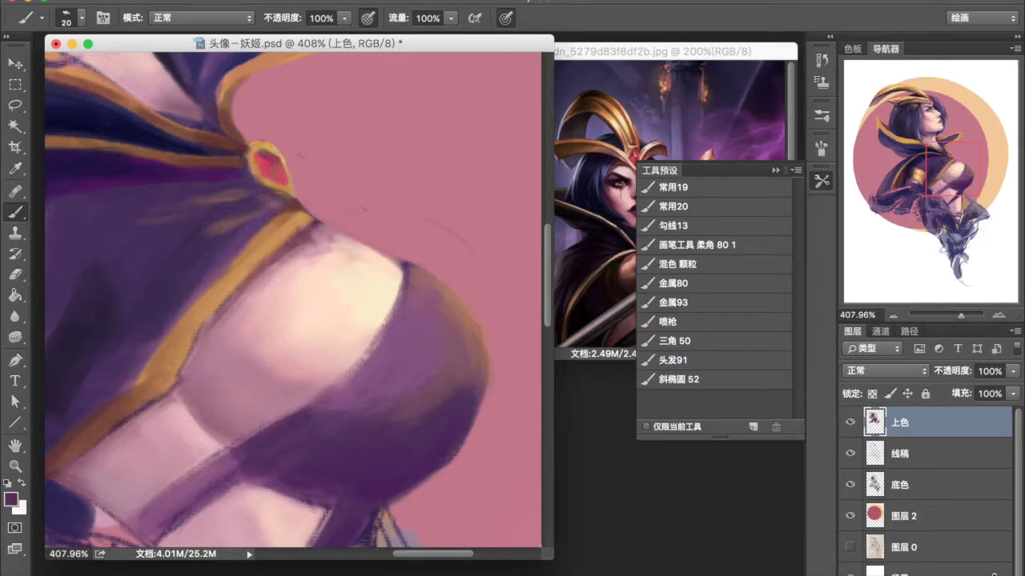
scroll(344, 396, "down", 5)
scroll(437, 401, "up", 2)
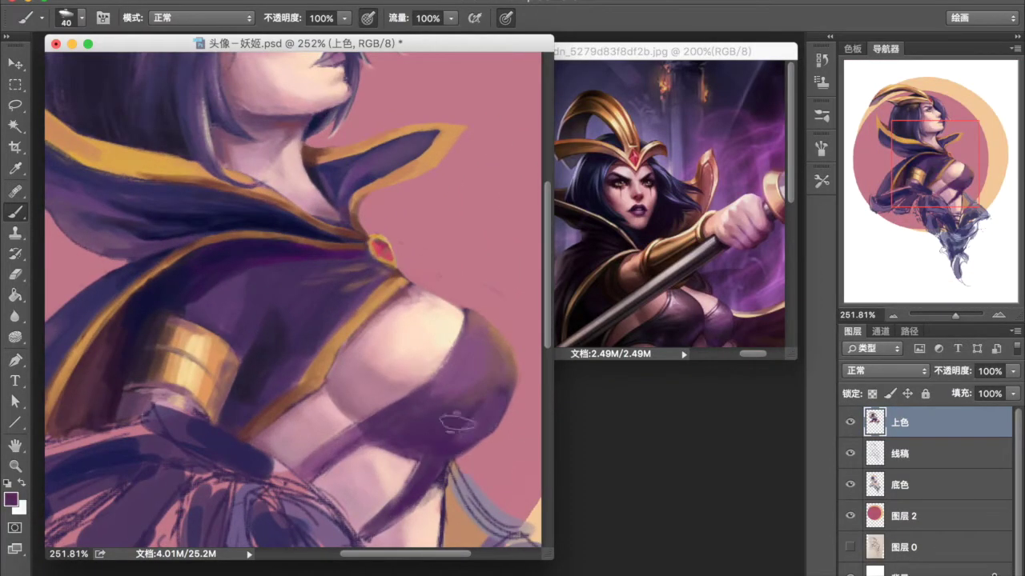
mouse_move(464, 404)
left_mouse_down()
mouse_move(489, 344)
mouse_move(502, 371)
left_mouse_up()
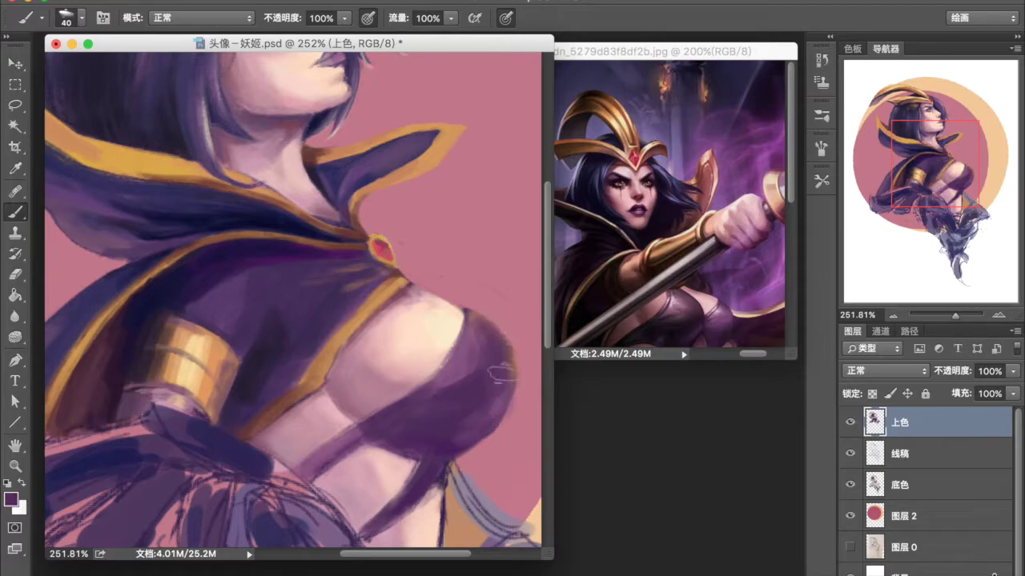
- Return to the 上色 layer, dismiss the history brush error, and add a dark purple stroke to the top
key("alt+bracketleft")
key("alt+bracketleft")
key("alt+bracketright")
key("alt+bracketright")
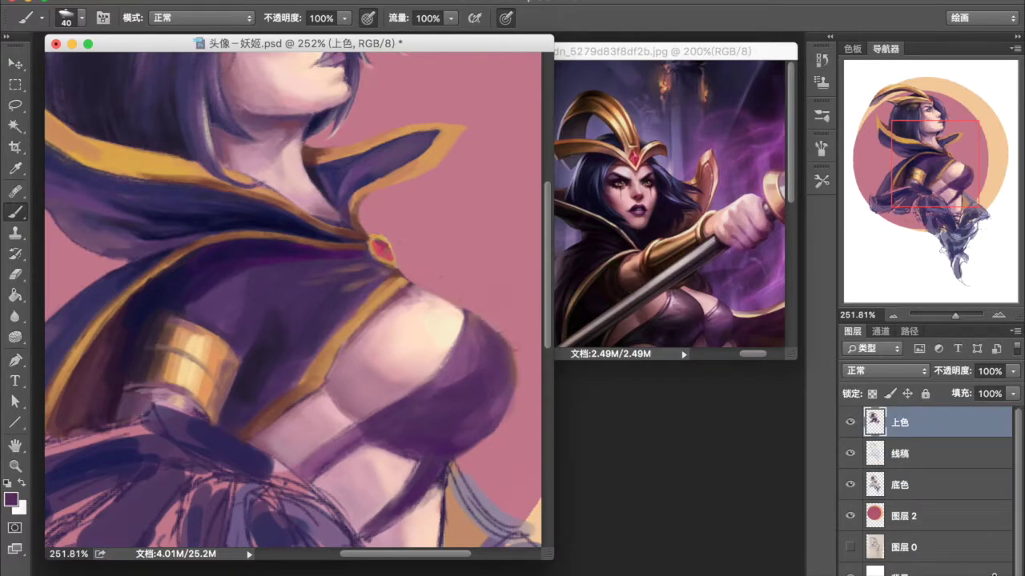
key("Return")
left_click(527, 425, "alt")
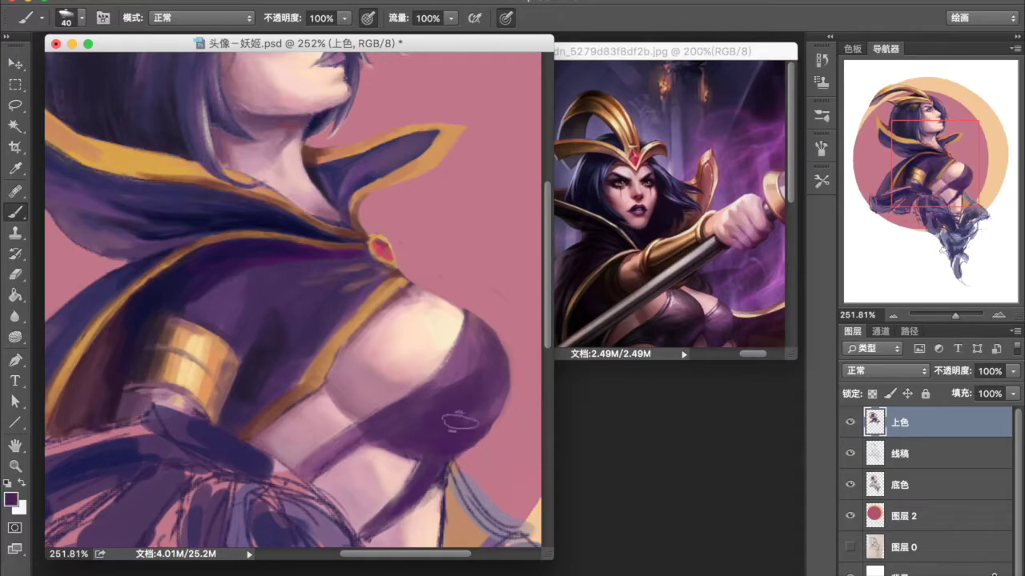
left_click(351, 448, "alt")
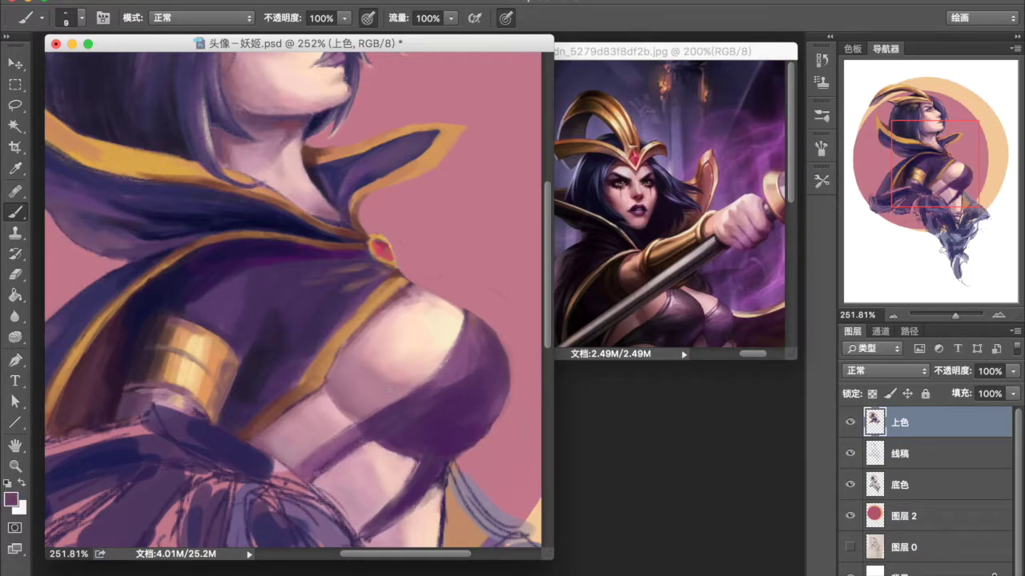
left_click_drag(367, 425, 301, 471)
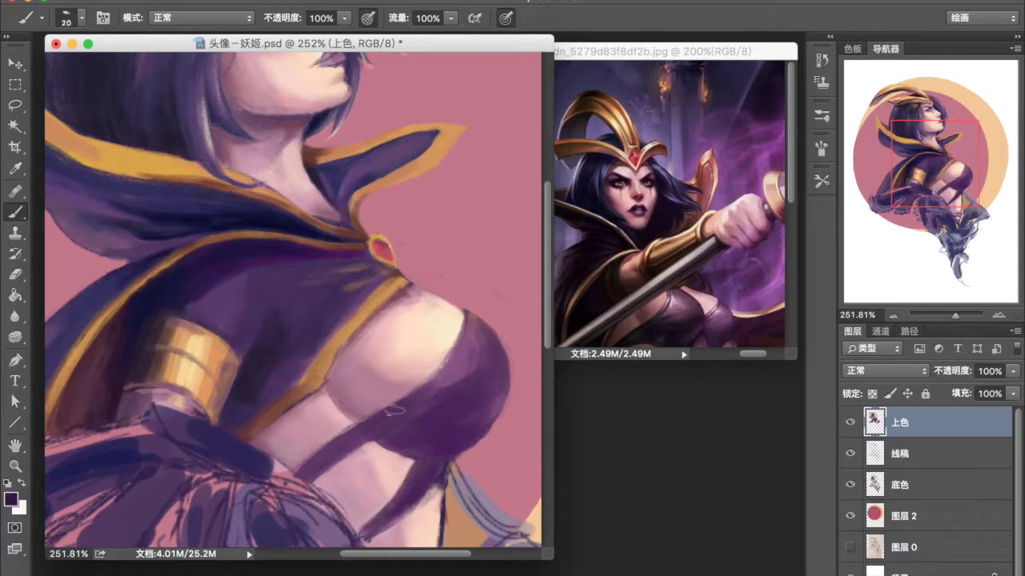
- Enlarge the brush to 35 and add a dark purple stroke near the waist
key("bracketright")
key("bracketright")
key("bracketright")
scroll(393, 410, "down", 3)
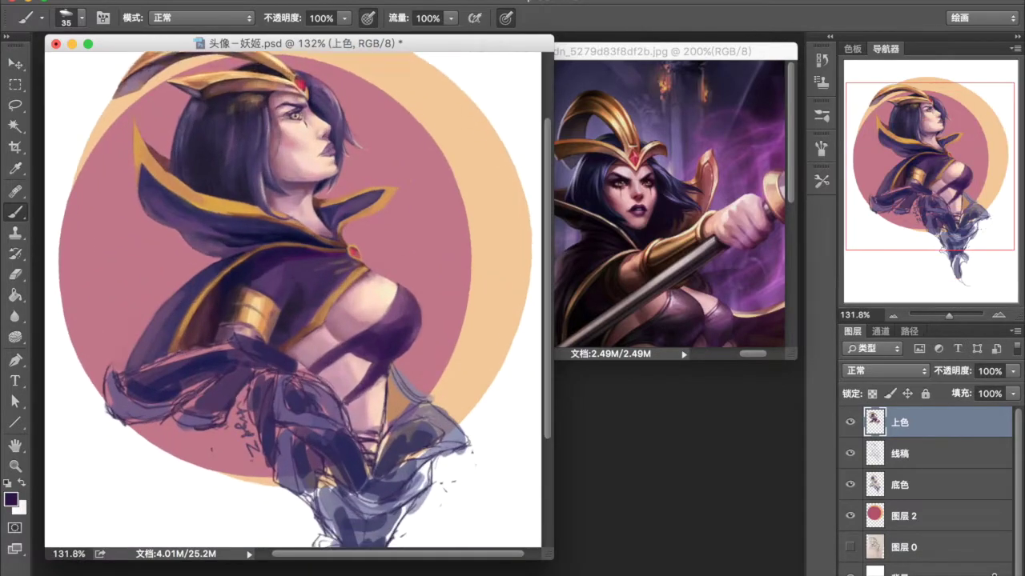
scroll(298, 436, "up", 3)
left_click_drag(463, 338, 391, 346)
left_click_drag(379, 431, 445, 429)
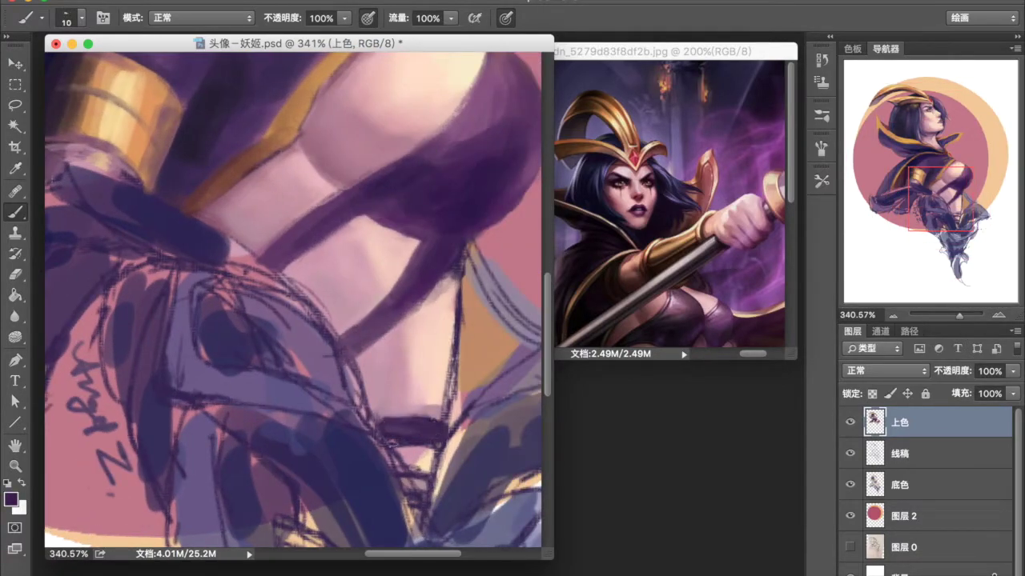
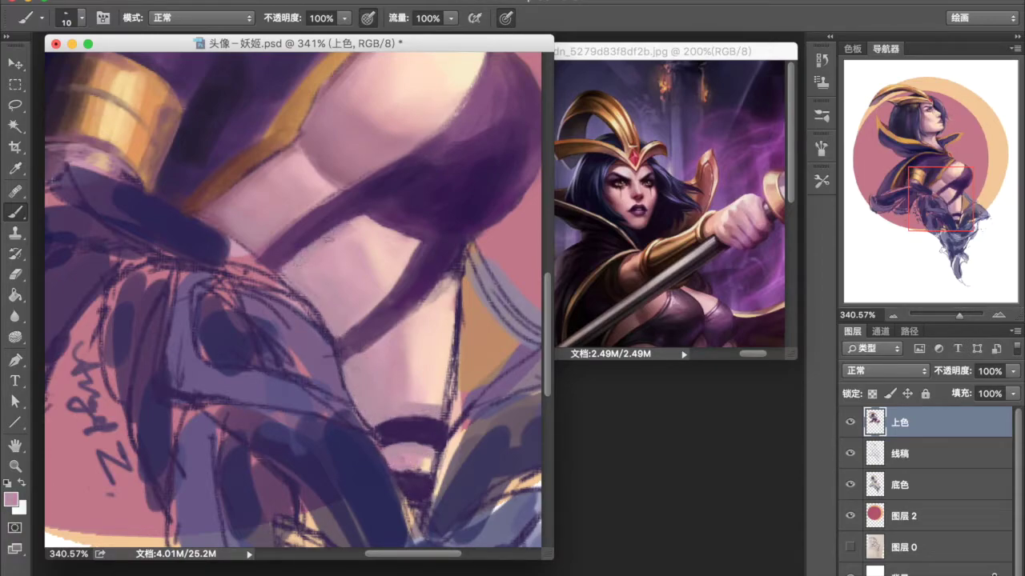
- Paint a dark stroke across the waist and enlarge the brush
left_click_drag(320, 238, 419, 210)
scroll(385, 264, "down", 4)
scroll(360, 288, "up", 2)
key("bracketright")
key("bracketright")
key("bracketright")
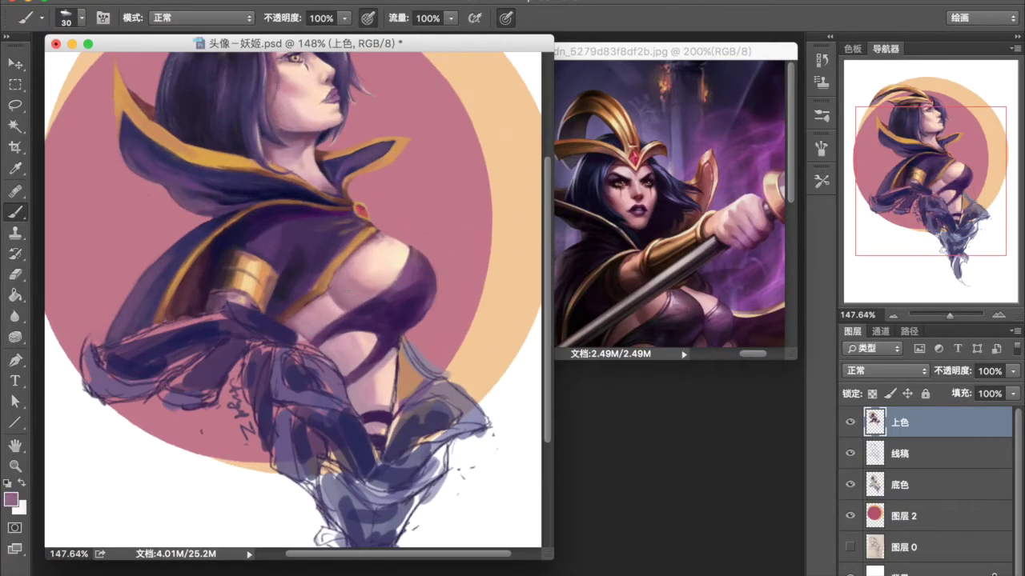
scroll(350, 348, "up", 1)
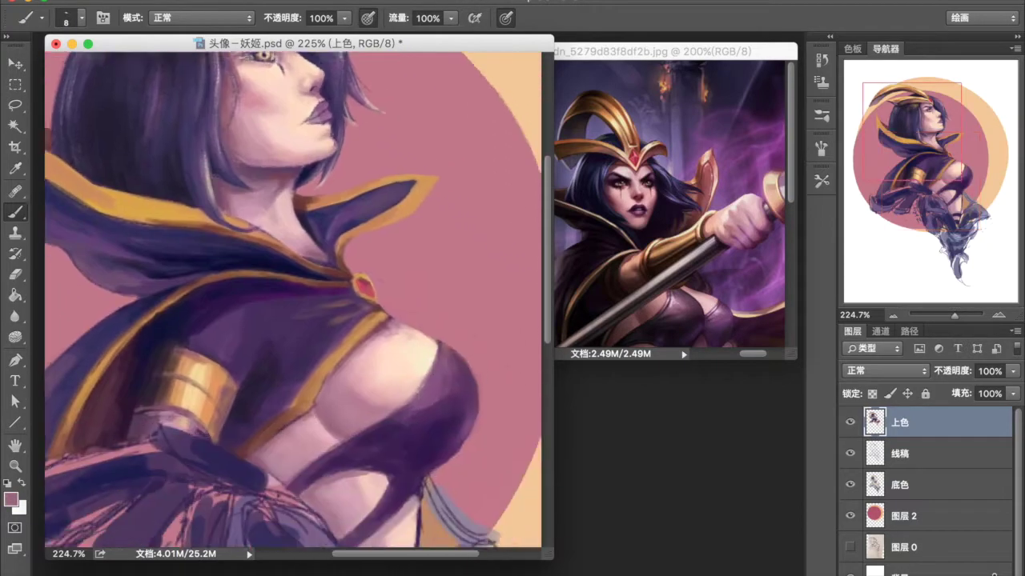
scroll(352, 240, "up", 2)
- Sample dark purple, strap purple and light pink skin tones, then enlarge the brush
left_click(320, 200, "alt")
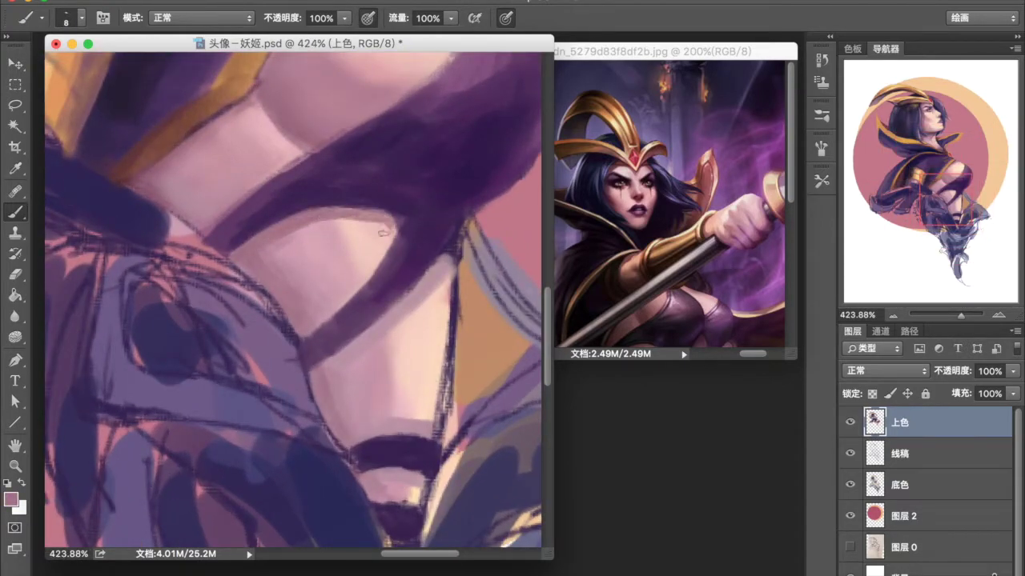
left_click(137, 201, "alt")
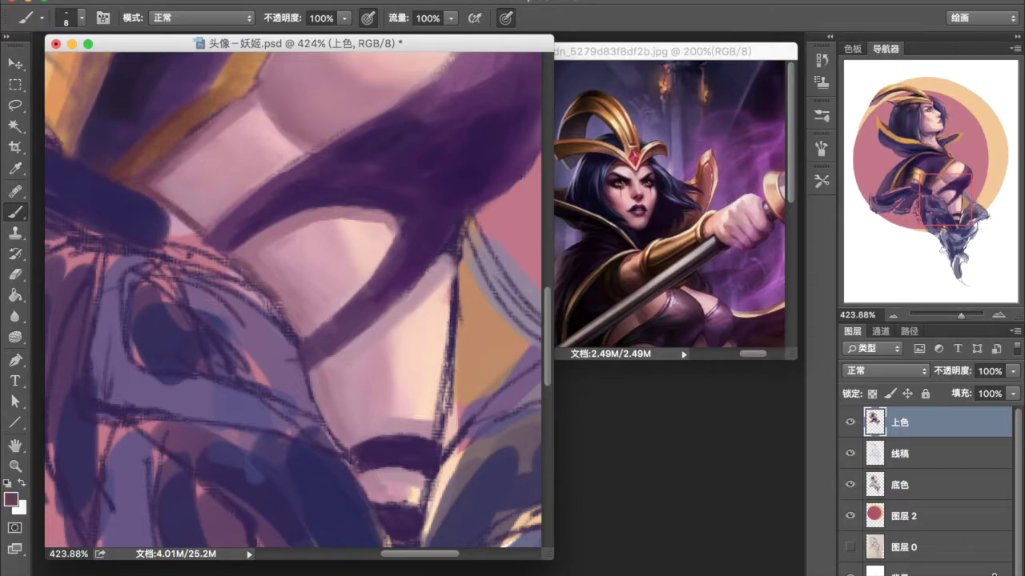
scroll(293, 300, "down", 3)
left_click(320, 352, "alt")
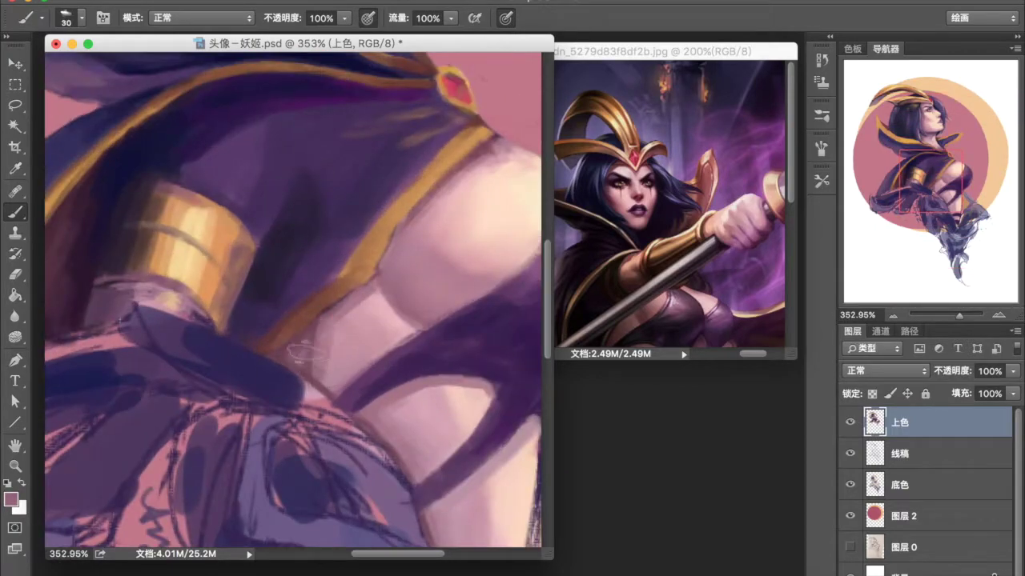
scroll(320, 344, "down", 3)
scroll(337, 321, "up", 2)
key("bracketright")
- Sample mauve and pink torso tones, then a peach tone from the 底色 layer
left_click(357, 301, "alt")
left_click(289, 330, "alt")
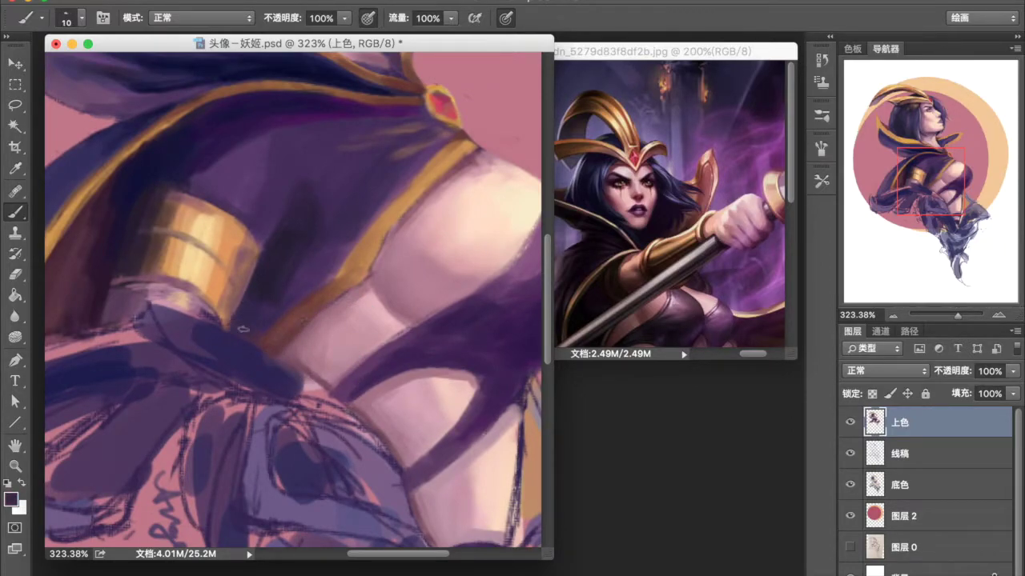
left_click(293, 355, "alt")
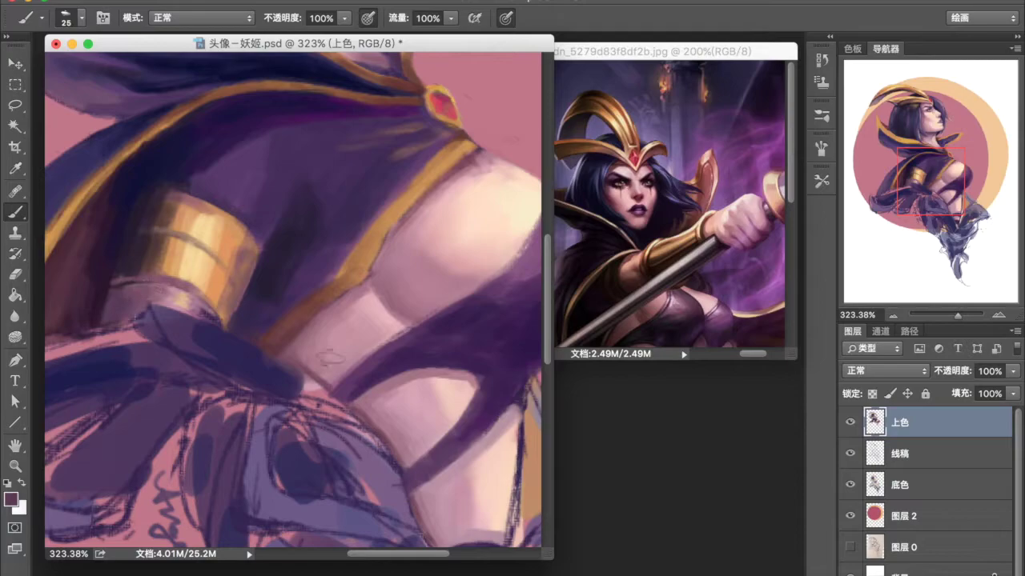
scroll(354, 356, "down", 5)
scroll(364, 341, "up", 3)
scroll(376, 328, "up", 3)
left_click(378, 326, "alt")
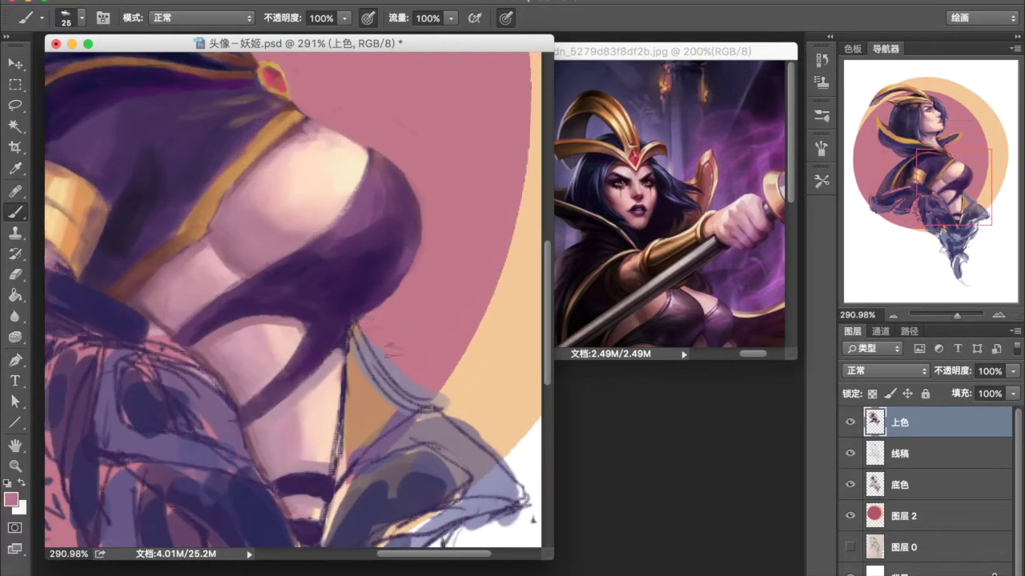
left_click_drag(513, 491, 485, 476)
key("alt+bracketleft")
key("alt+bracketleft")
left_click(505, 498, "alt")
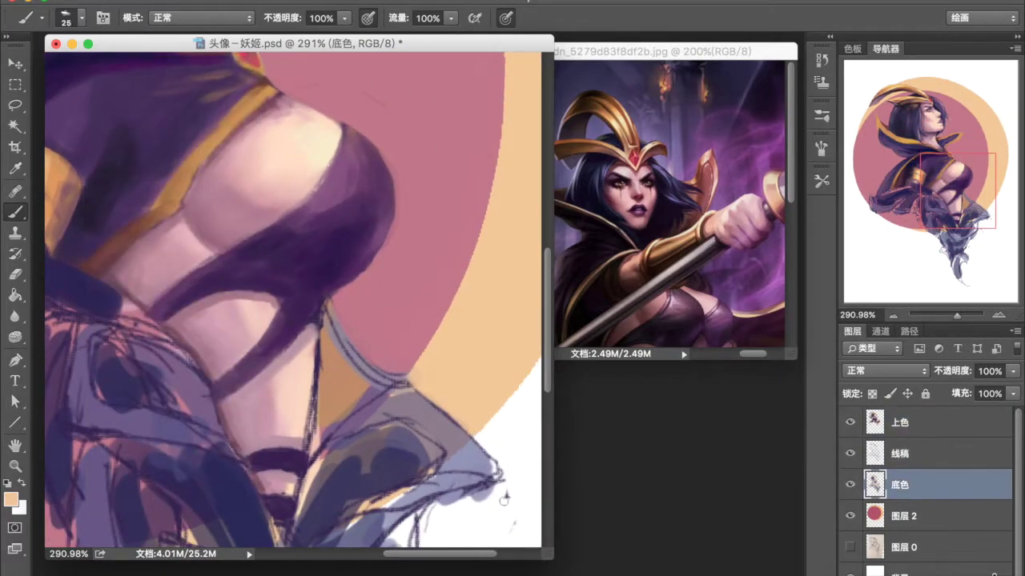
- Step between the 线稿 and 底色 layers and paint dark strokes at the lower torso
scroll(504, 498, "down", 2)
key("alt+bracketright")
scroll(367, 429, "down", 5)
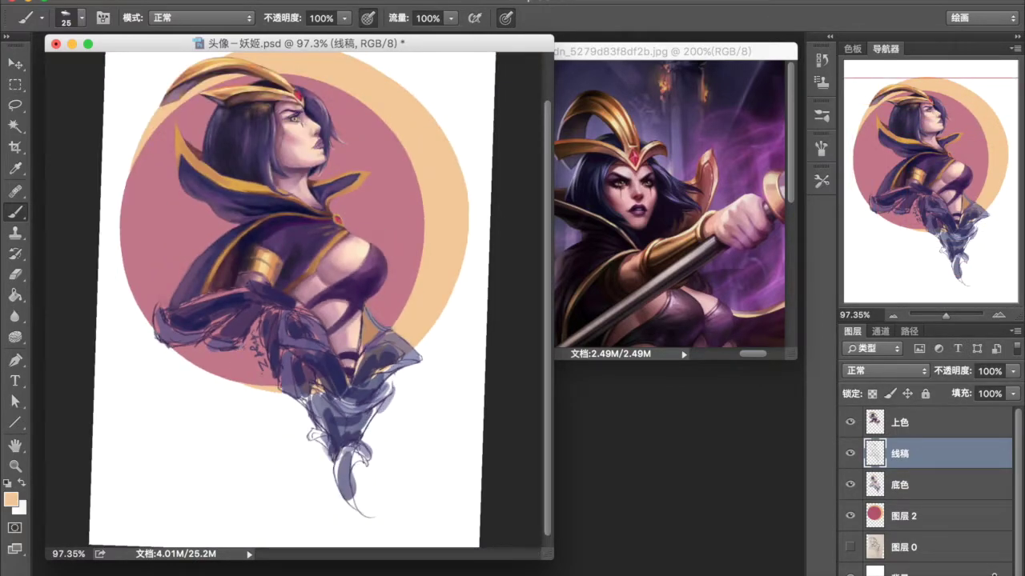
key("alt+bracketleft")
key("alt+bracketright")
scroll(241, 273, "up", 3)
left_click_drag(432, 336, 430, 412)
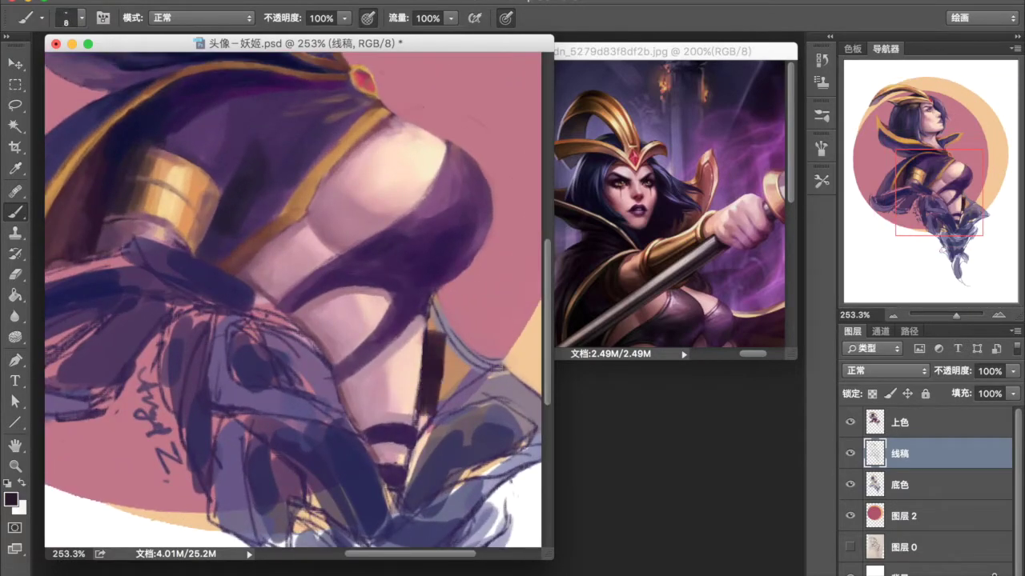
- On the 上色 layer, add smaller dark strokes at the lower torso, then toggle quick mask
key("alt+bracketright")
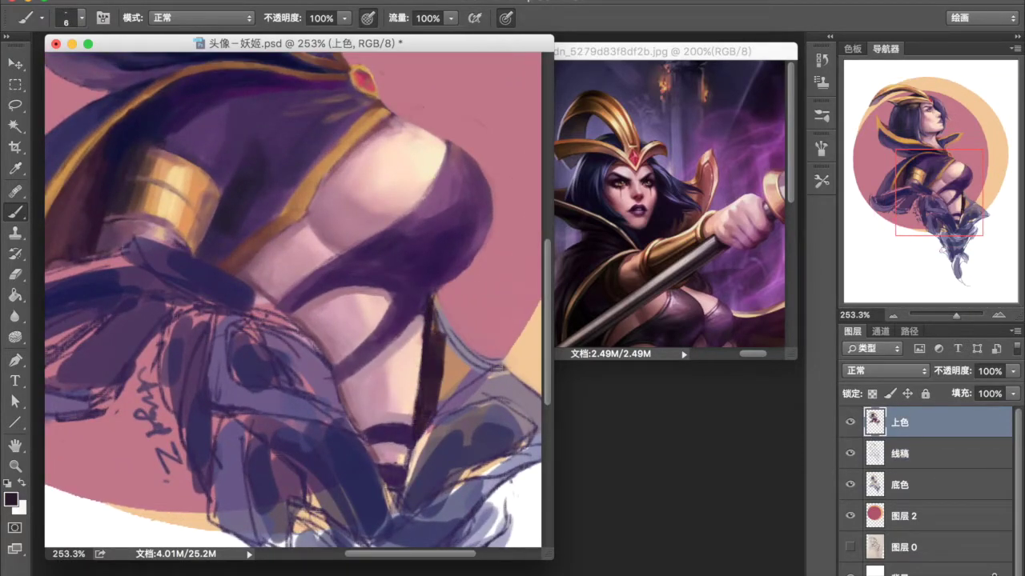
key("bracketleft")
left_click_drag(484, 340, 428, 405)
key("x")
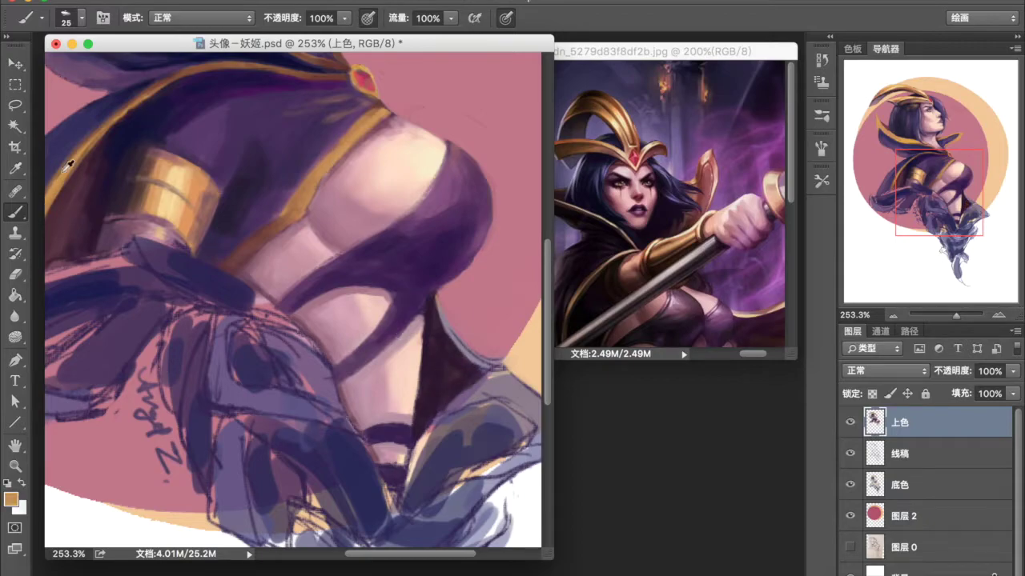
key("q")
key("q")
- Paint a light tan stroke along the armband's right edge and sample a lighter tan
scroll(199, 218, "down", 3)
left_click(199, 218, "alt")
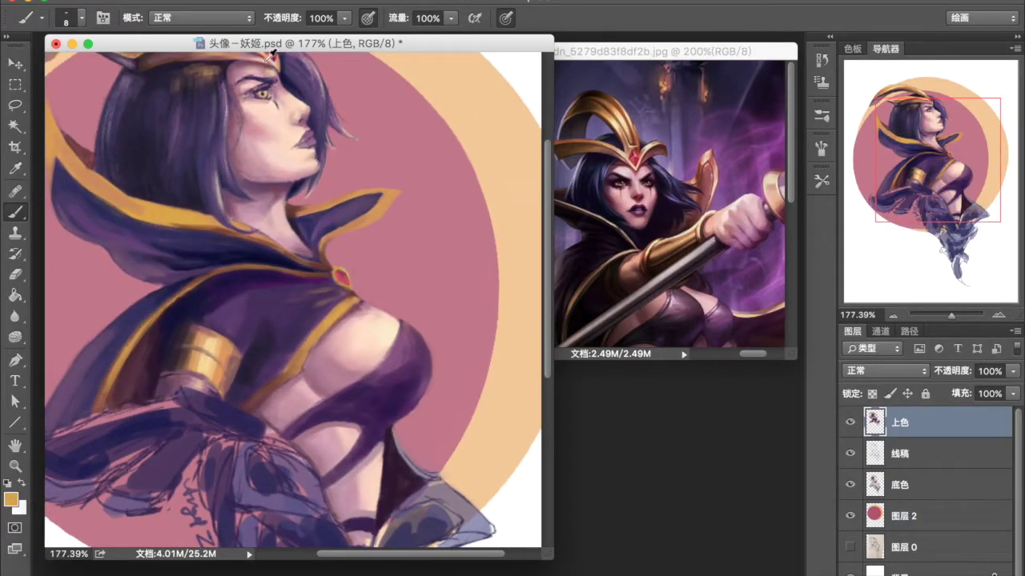
scroll(285, 228, "up", 5)
key("bracketleft")
key("bracketleft")
key("bracketleft")
left_click_drag(141, 272, 137, 314)
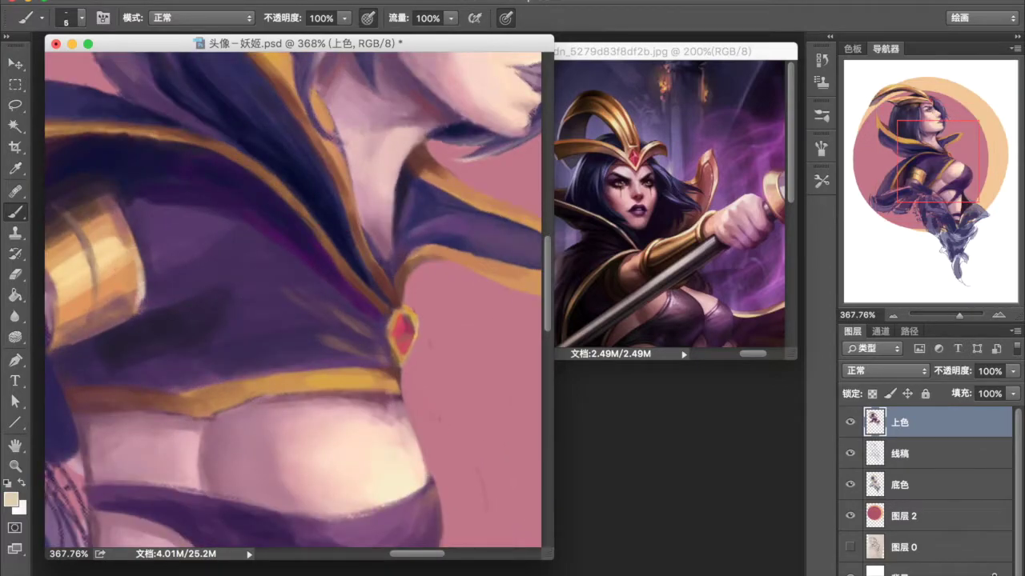
left_click_drag(55, 336, 79, 314)
left_click(79, 314, "alt")
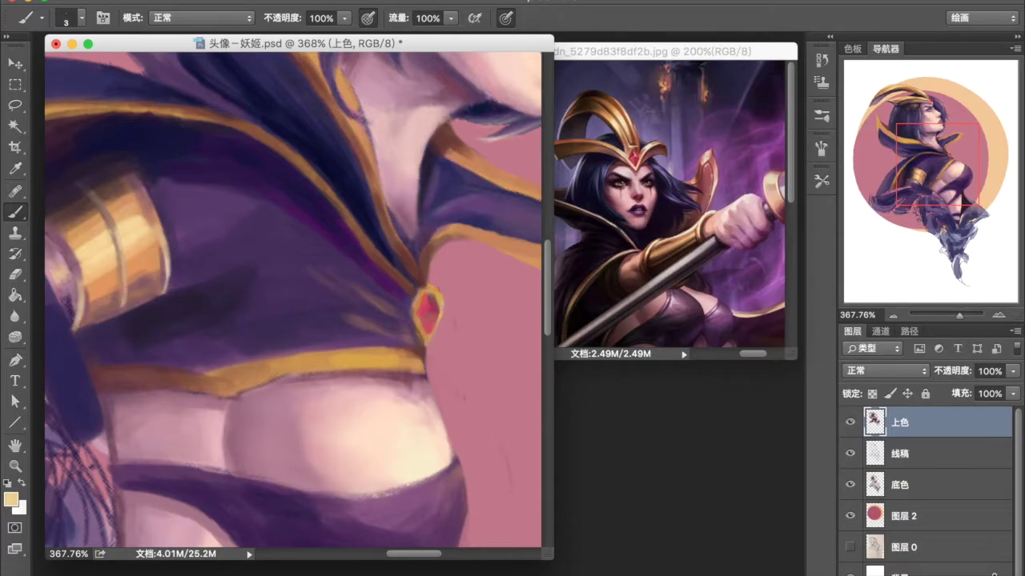
- Sample cape purple, check the brush presets, and pick a peach tone near the armband
scroll(242, 253, "down", 5)
scroll(243, 253, "up", 6)
left_click(243, 253, "alt")
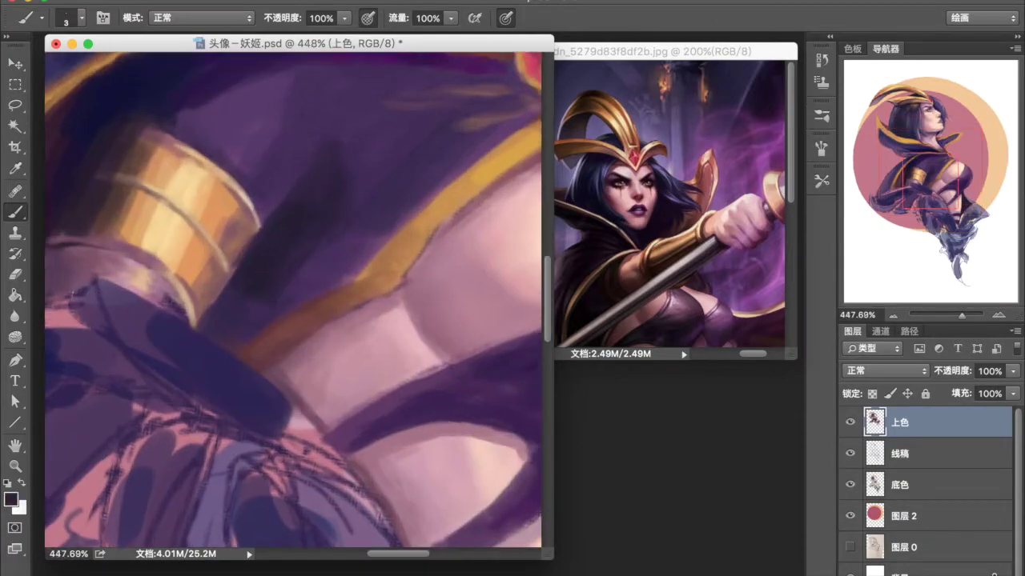
scroll(298, 284, "down", 5)
scroll(298, 284, "up", 4)
scroll(298, 284, "down", 4)
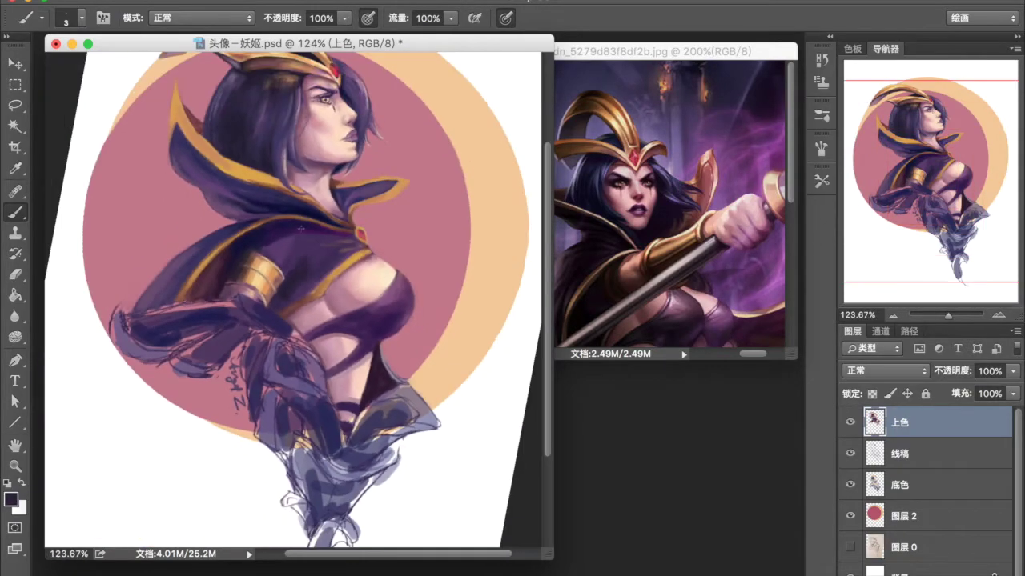
scroll(298, 285, "up", 5)
key("bracketright")
key("bracketright")
key("bracketright")
right_click(164, 184)
key("Escape")
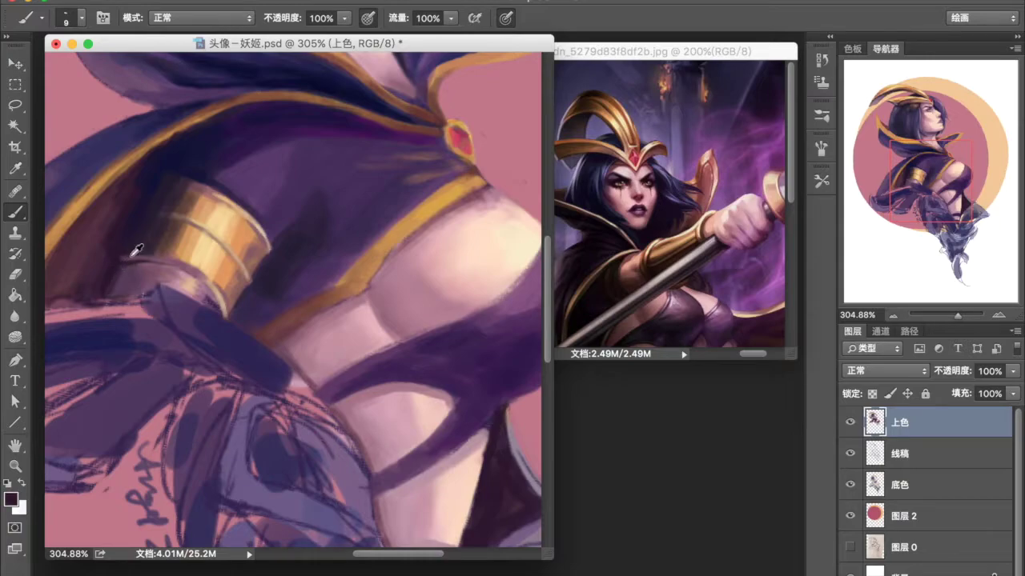
scroll(160, 256, "up", 2)
left_click(160, 256, "alt")
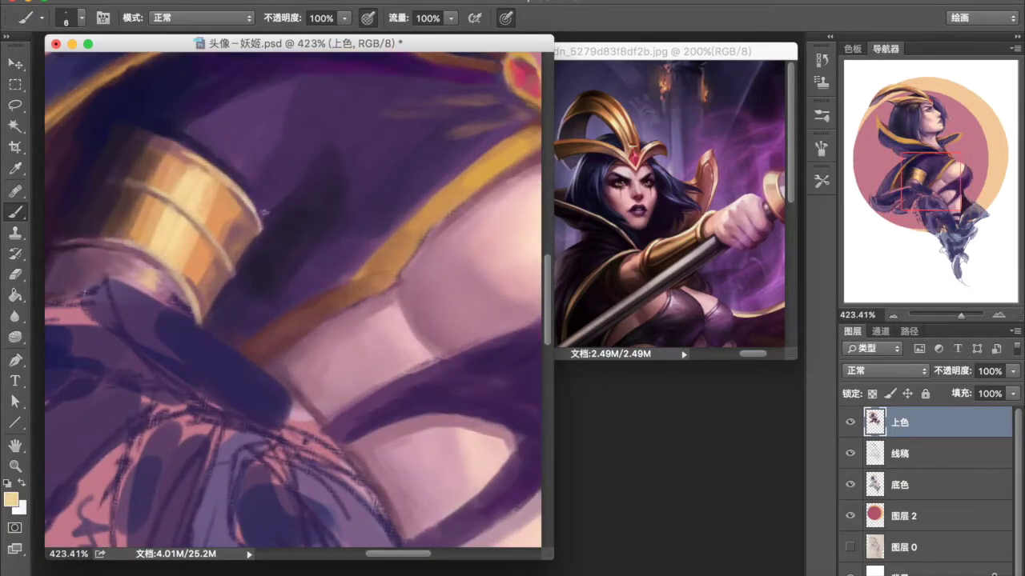
- Sample pinkish chest tones and a dark cape purple for torso shading
scroll(263, 211, "down", 5)
scroll(424, 194, "up", 1)
scroll(423, 195, "up", 3)
scroll(477, 303, "up", 2)
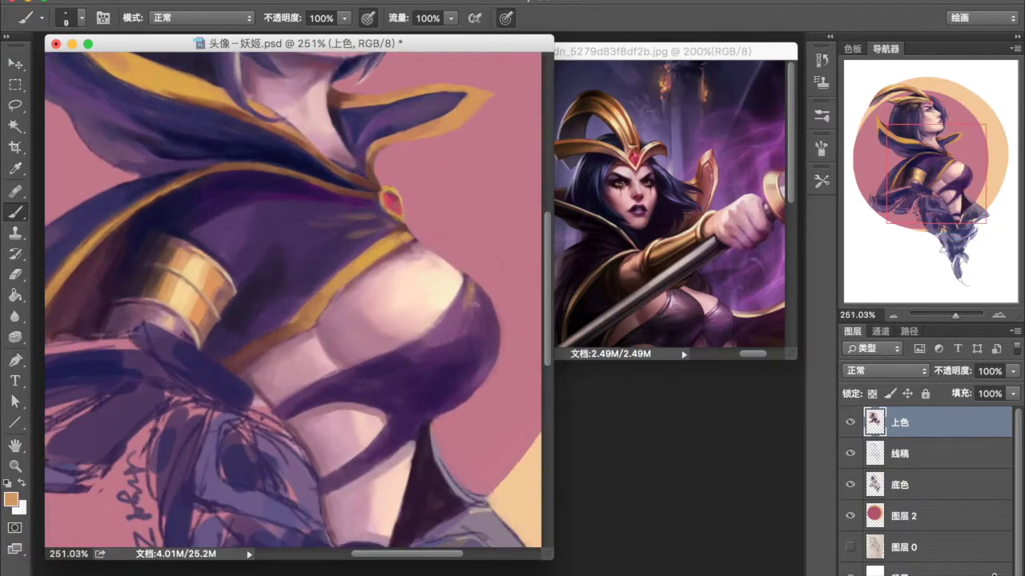
scroll(349, 288, "down", 2)
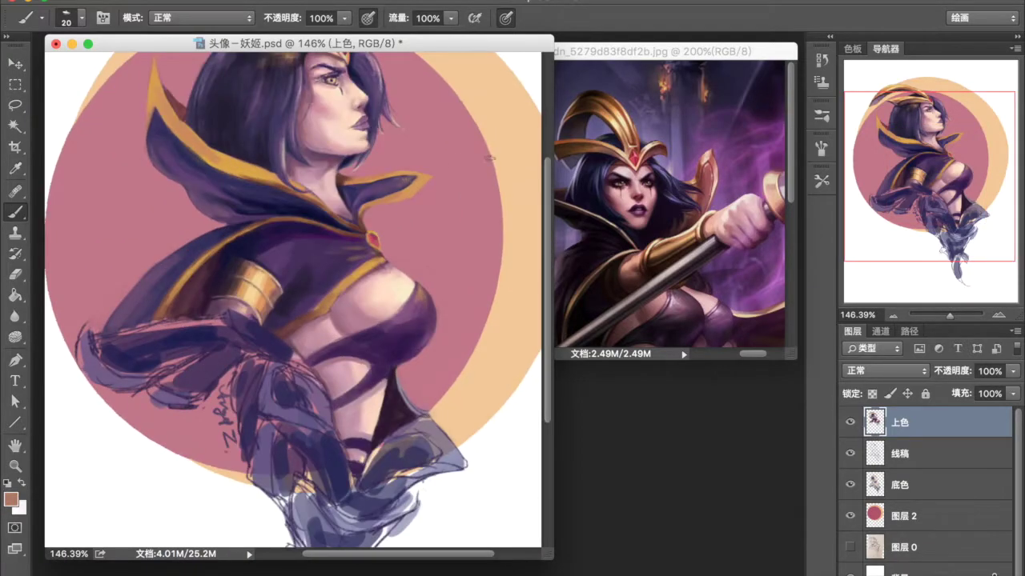
scroll(488, 157, "down", 2)
scroll(365, 282, "up", 2)
left_click(365, 281, "alt")
left_click(320, 297, "alt")
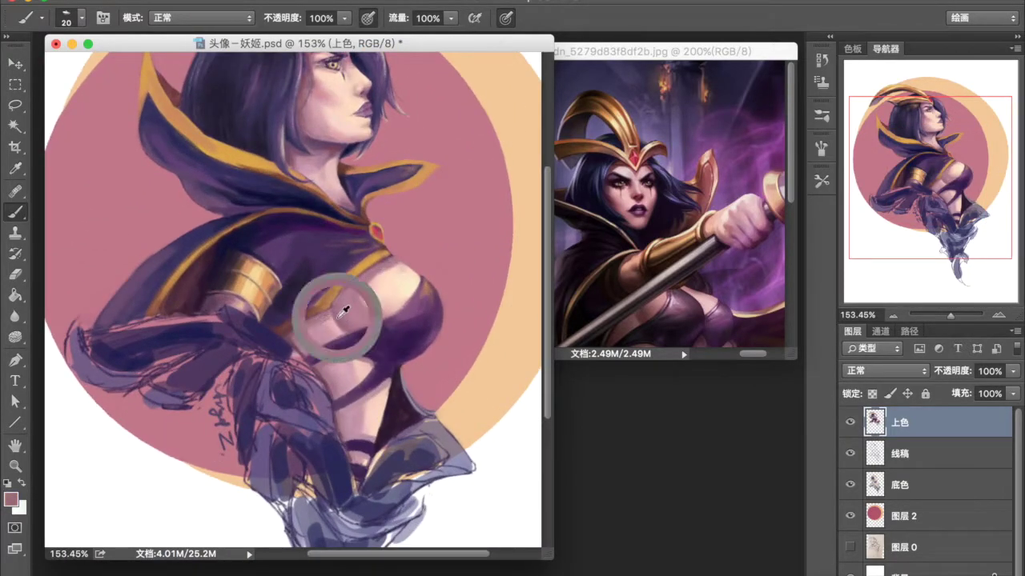
scroll(331, 222, "up", 2)
left_click(331, 222, "alt")
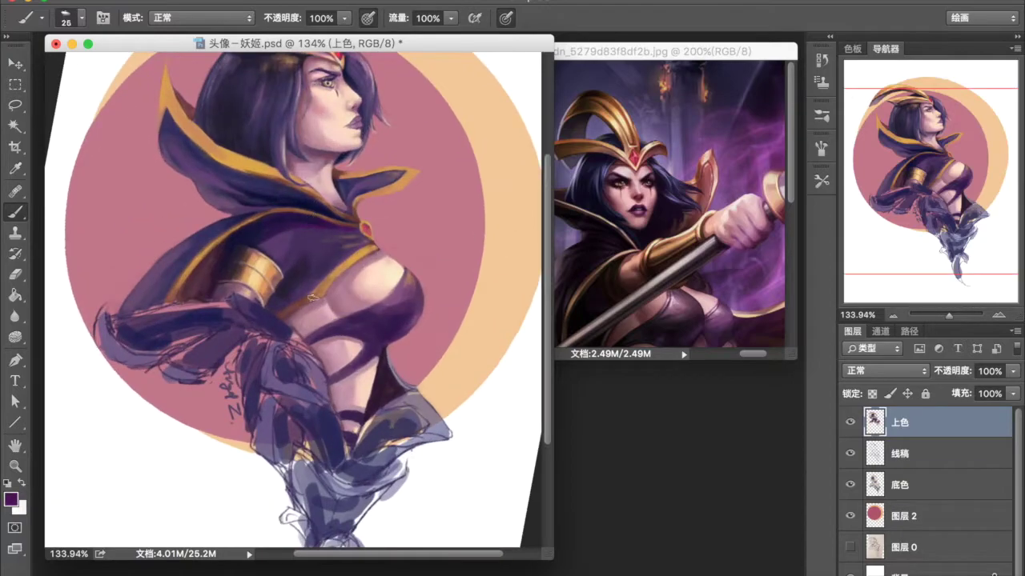
- Shrink the brush and sample greyish purple and the gold trim's orange
scroll(316, 250, "down", 2)
scroll(443, 266, "up", 2)
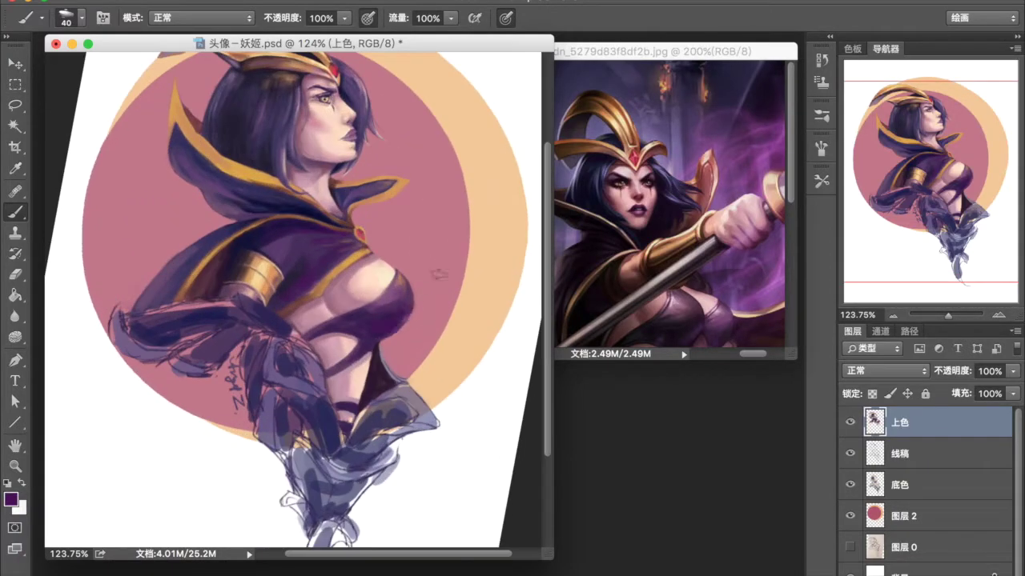
scroll(374, 334, "up", 2)
key("bracketleft")
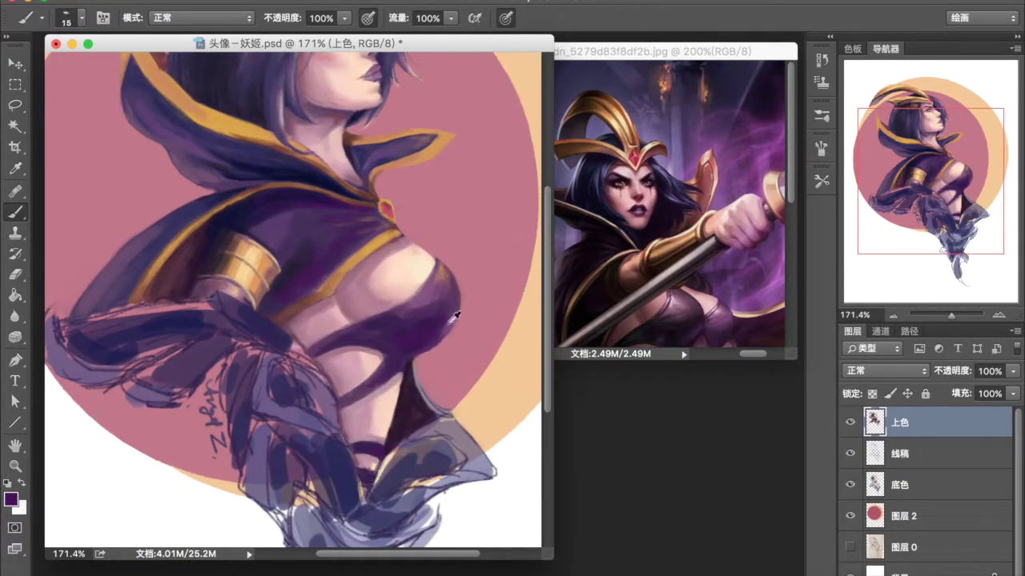
scroll(456, 364, "up", 3)
left_click(377, 321, "alt")
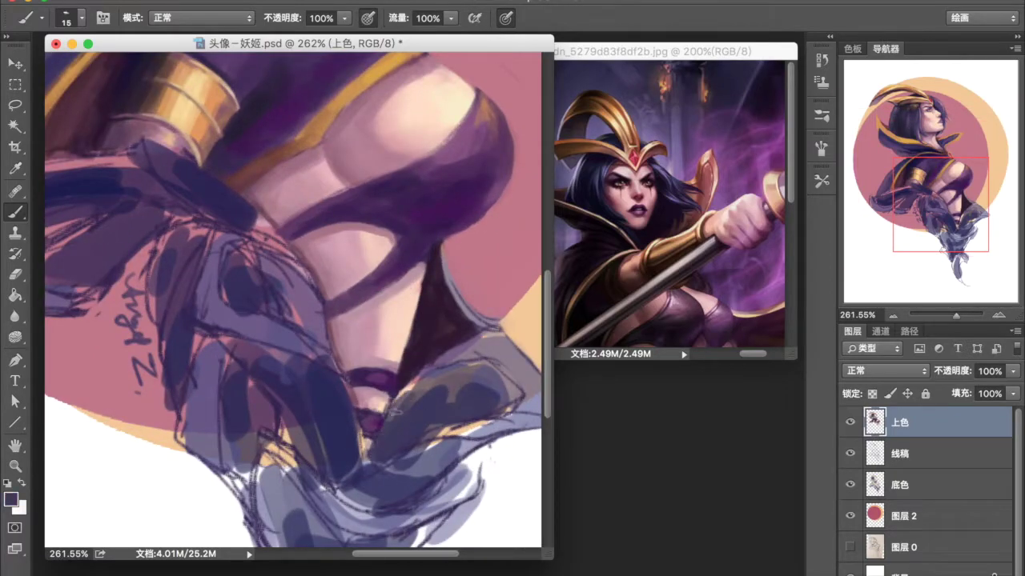
left_click(497, 336, "alt")
key("bracketleft")
key("bracketleft")
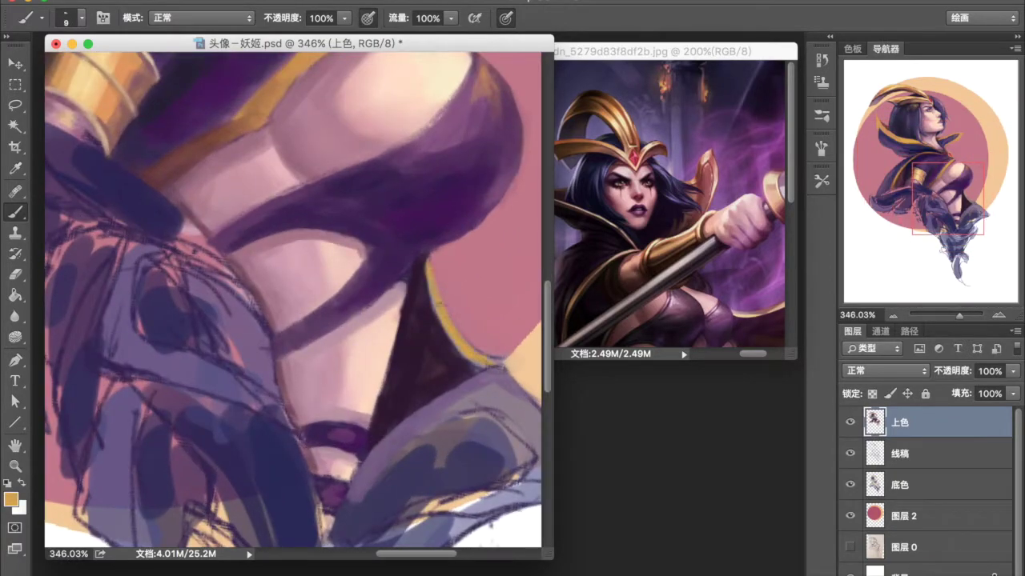
- Sample a dark red-purple and move to the 底色 layer
scroll(480, 361, "down", 5)
scroll(240, 311, "up", 2)
scroll(240, 311, "up", 2)
left_click(325, 381, "alt")
scroll(325, 381, "down", 2)
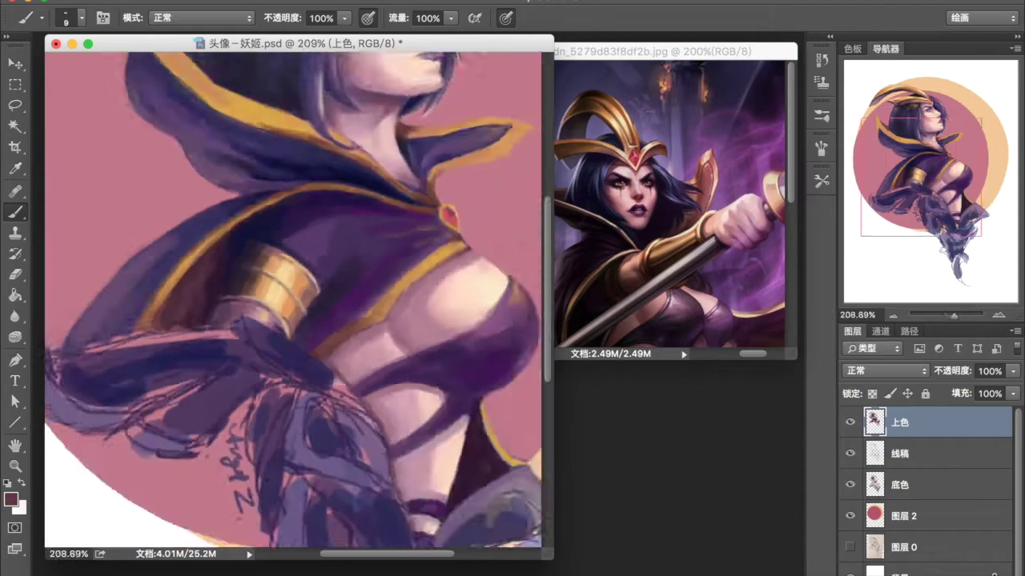
scroll(325, 381, "down", 3)
scroll(328, 521, "up", 3)
key("alt+bracketleft")
key("alt+bracketleft")
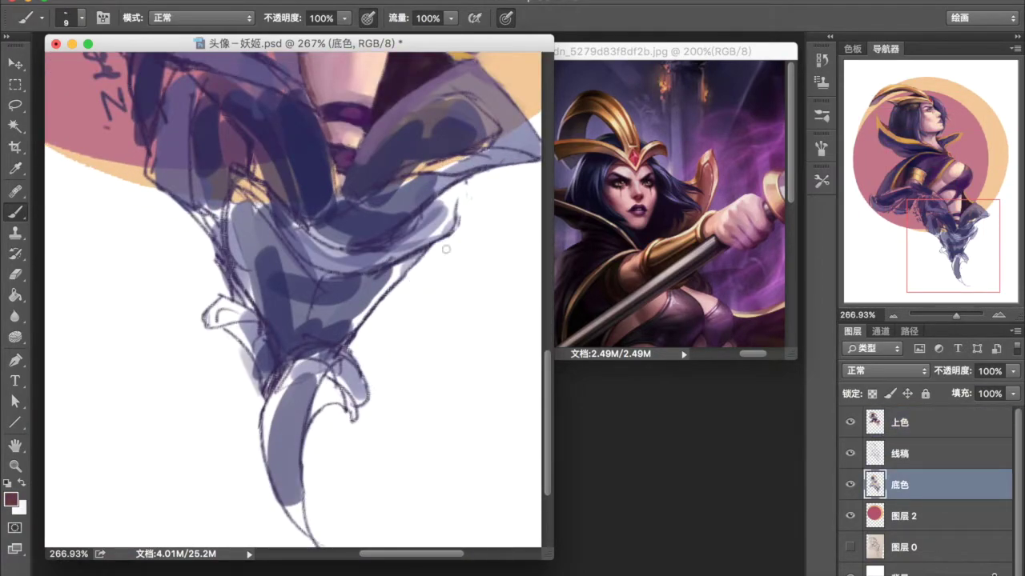
- On the 上色 layer, lay light lavender and dark purple strokes along the drapery's inner curve
left_click(820, 181)
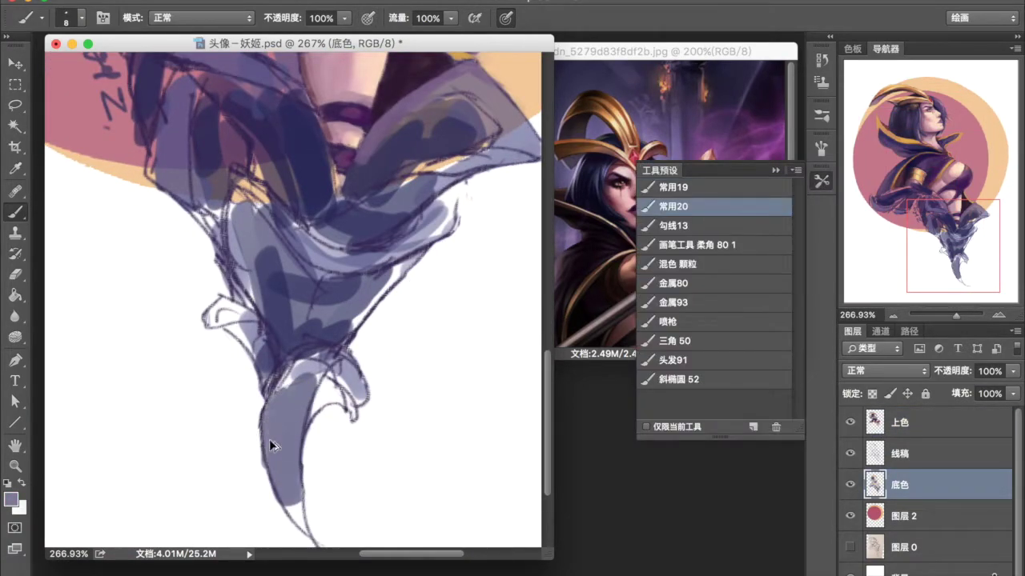
key("alt+bracketright")
key("alt+bracketright")
left_click_drag(264, 401, 277, 496)
scroll(276, 481, "down", 1)
left_click(316, 397, "alt")
left_click_drag(324, 370, 298, 476)
left_click_drag(354, 381, 276, 371)
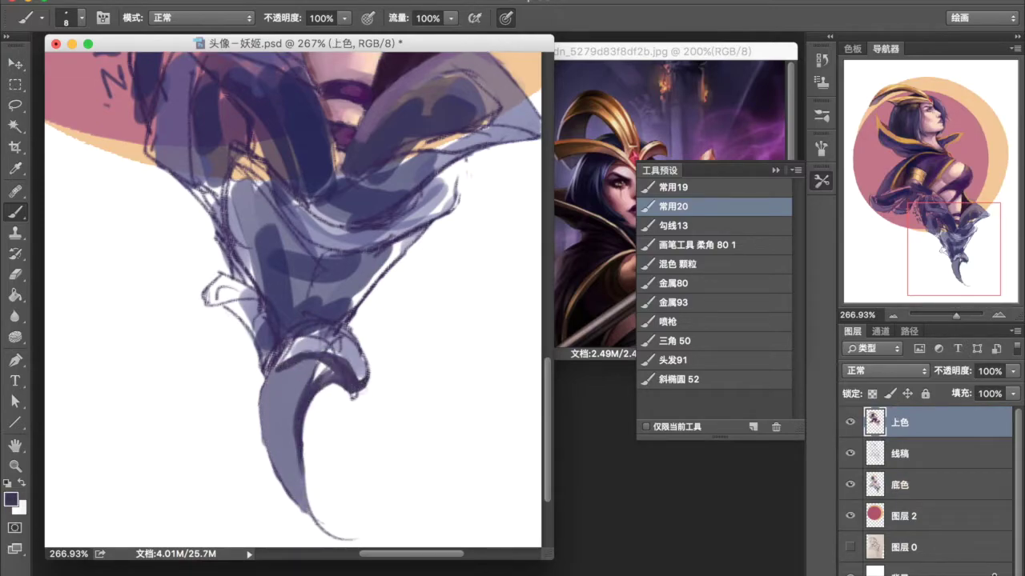
- Fill the lower drapery fold with dark purple using a larger brush
key("alt+bracketleft")
mouse_move(340, 359)
left_mouse_down()
mouse_move(289, 390)
mouse_move(272, 421)
left_mouse_up()
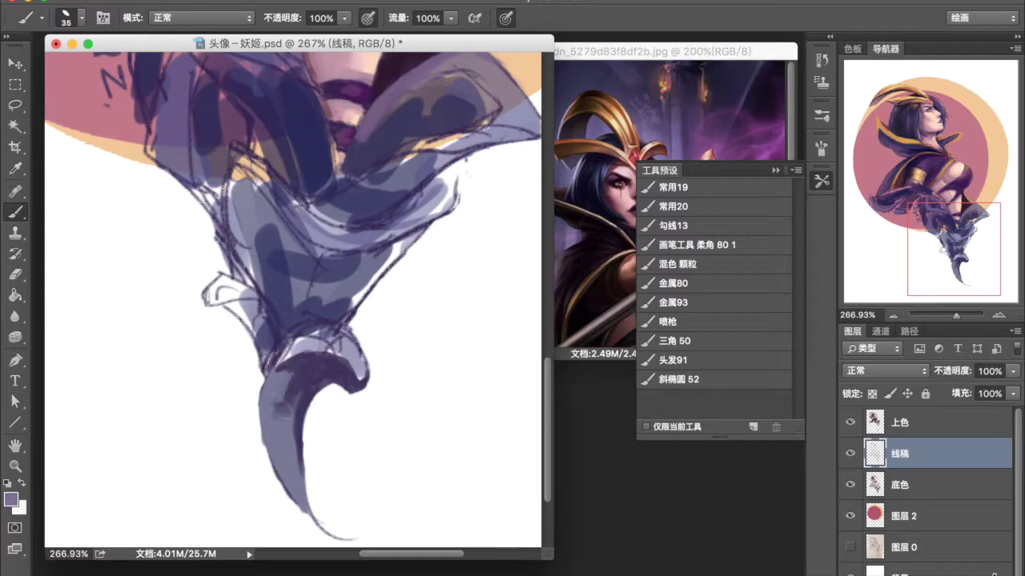
key("alt+bracketright")
left_click(294, 374, "alt")
left_click_drag(296, 377, 311, 480)
- Add light lavender along the fold's left edge and the band above it
left_click(364, 400, "alt")
left_click_drag(258, 441, 255, 390)
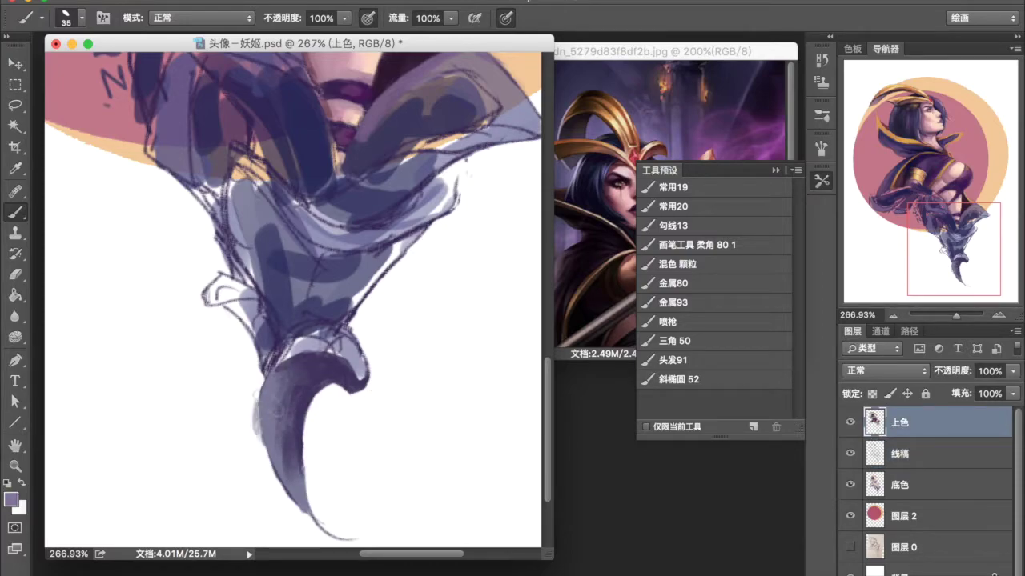
left_click(339, 358, "alt")
left_click_drag(351, 364, 265, 352)
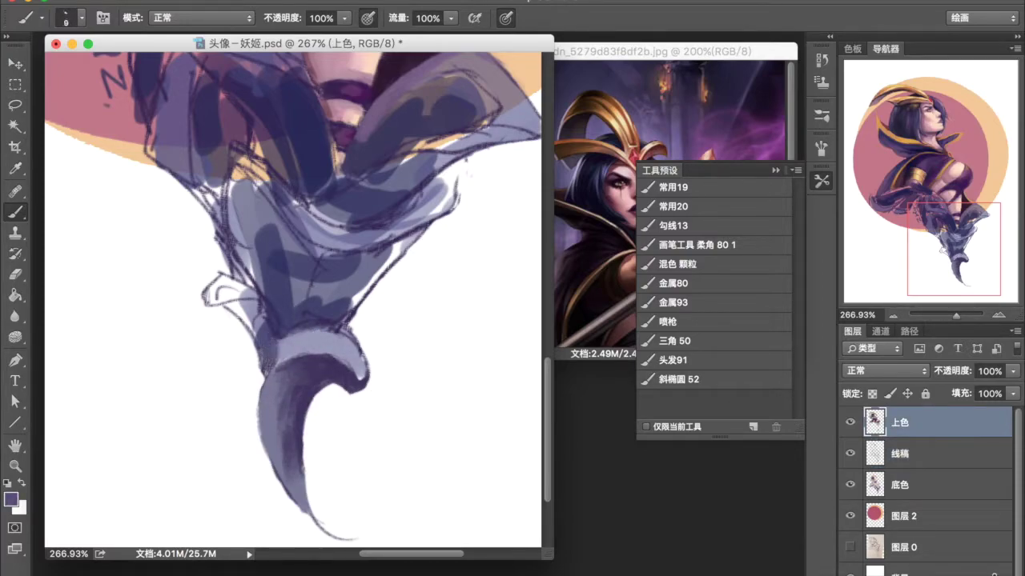
left_click(258, 306, "alt")
left_click_drag(255, 309, 271, 346)
- Darken the left fold, edge it with lavender, and paint the claw-shaped tip
left_click_drag(264, 296, 214, 314)
left_click(250, 279, "alt")
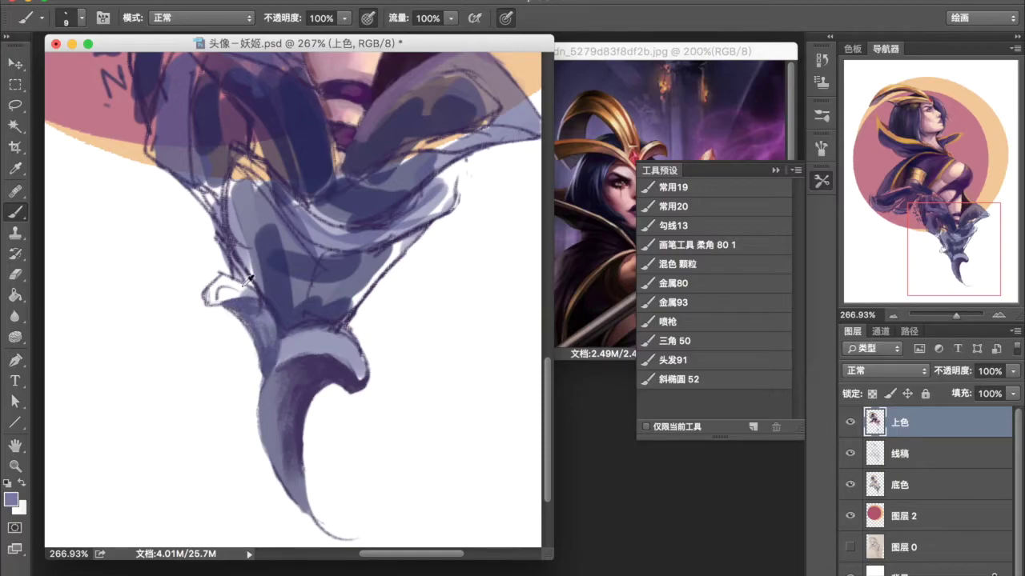
left_click_drag(226, 239, 258, 274)
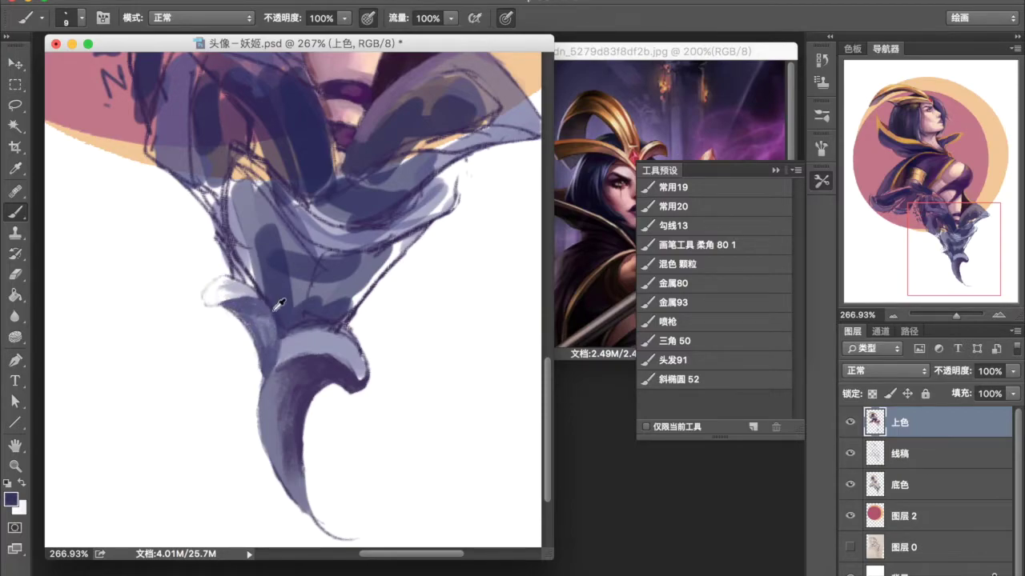
left_click_drag(307, 322, 352, 304)
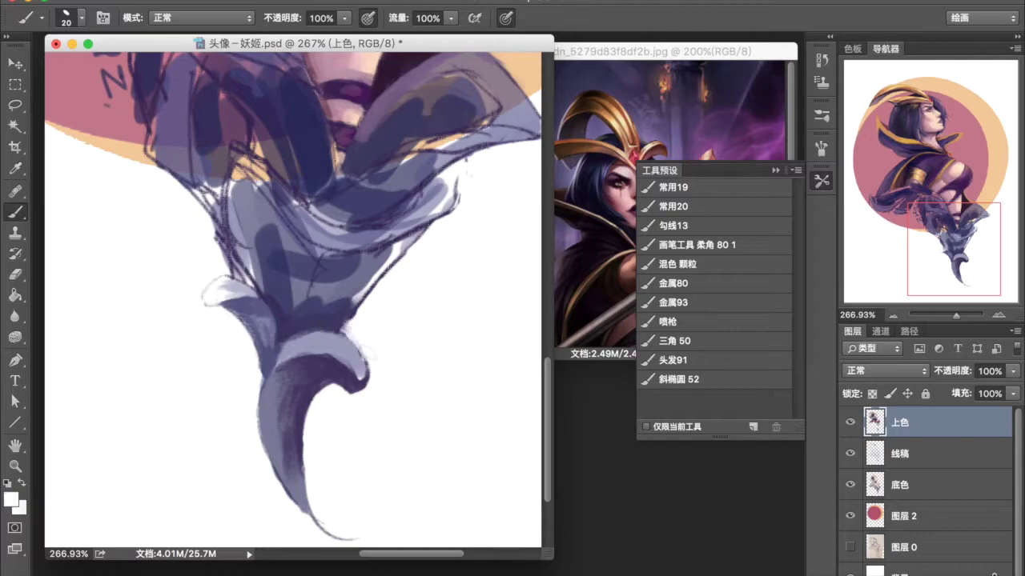
- Cover the central fold's sketch lines with lavender, viewing the whole painting
key("ctrl+0")
scroll(336, 408, "up", 5)
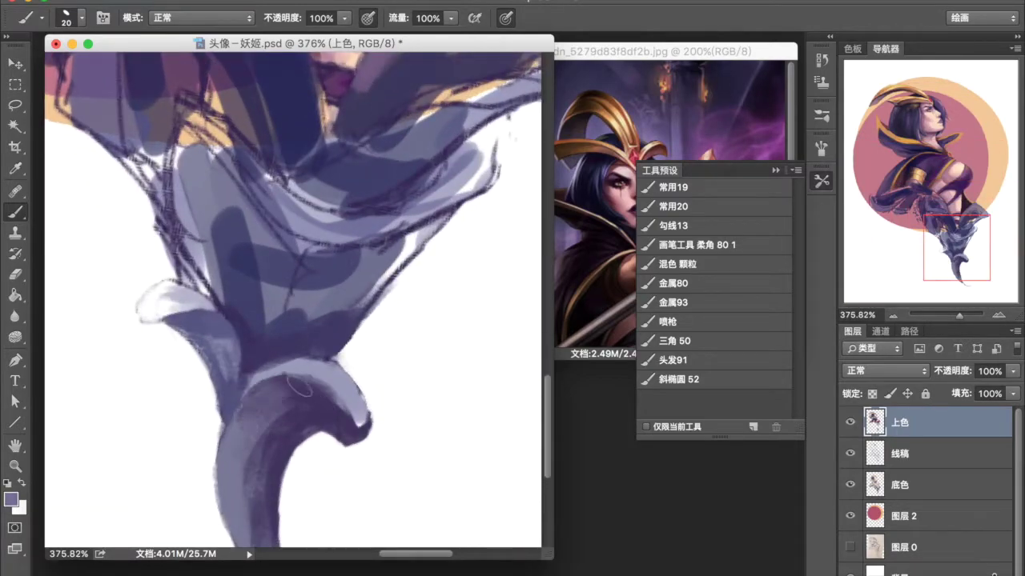
left_click_drag(345, 290, 416, 240)
left_click_drag(368, 304, 280, 240)
mouse_move(272, 288)
left_mouse_down()
mouse_move(194, 171)
mouse_move(200, 288)
mouse_move(209, 192)
left_mouse_up()
- Paint light lavender over the upper folds and darken the claw's folds with dark purple
scroll(288, 304, "up", 2)
left_click(192, 184, "alt")
left_click_drag(185, 256, 321, 172)
left_click_drag(288, 264, 472, 212)
left_click_drag(256, 136, 181, 229)
left_click(240, 200, "alt")
mouse_move(168, 156)
left_mouse_down()
mouse_move(196, 212)
mouse_move(320, 284)
left_mouse_up()
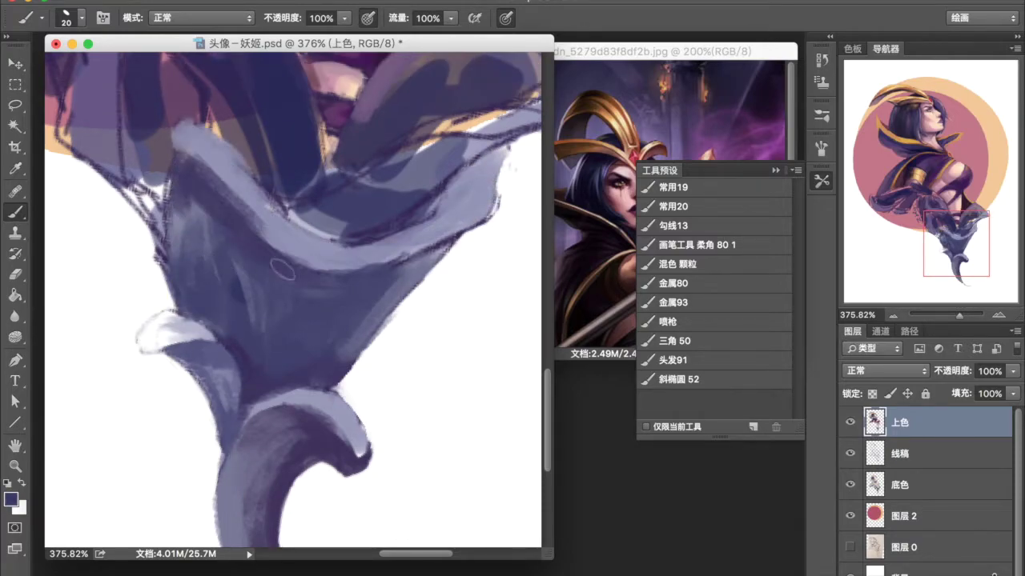
scroll(264, 281, "down", 3)
left_click_drag(224, 332, 256, 384)
- Paint the central claw fold lavender, darken the upper-right fold grey-blue, and smooth it
left_click(240, 280, "alt")
mouse_move(233, 280)
left_mouse_down()
mouse_move(280, 340)
mouse_move(276, 329)
mouse_move(329, 356)
mouse_move(301, 341)
mouse_move(433, 301)
left_mouse_up()
left_click(349, 340, "alt")
left_click_drag(344, 296, 425, 252)
left_click_drag(352, 292, 420, 252)
left_click(368, 276, "alt")
mouse_move(332, 308)
left_mouse_down()
mouse_move(368, 265)
mouse_move(460, 244)
left_mouse_up()
mouse_move(400, 280)
left_mouse_down()
mouse_move(497, 285)
mouse_move(468, 272)
left_mouse_up()
- Darken the upper-right fold with navy and add white highlights along the lower robe folds
left_click(432, 280, "alt")
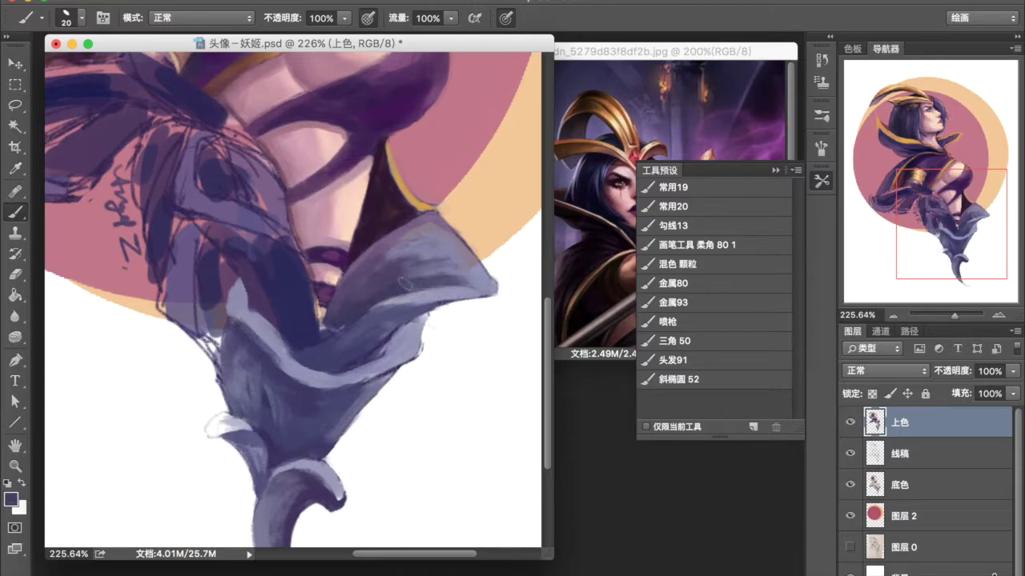
left_click_drag(376, 321, 456, 300)
left_click(383, 321, "alt")
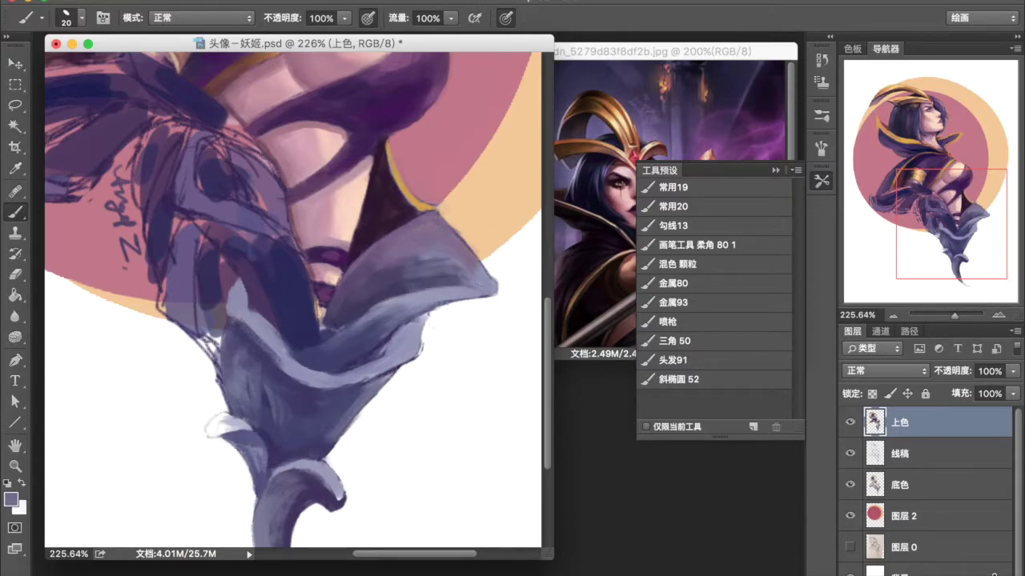
scroll(383, 322, "down", 2)
left_click(496, 448, "alt")
left_click_drag(316, 436, 376, 469)
left_click_drag(440, 397, 479, 389)
- Rotate the view, sample navy, muted purple and lavender, and paint dark purple shading on the lower robe
left_click_drag(320, 360, 304, 368)
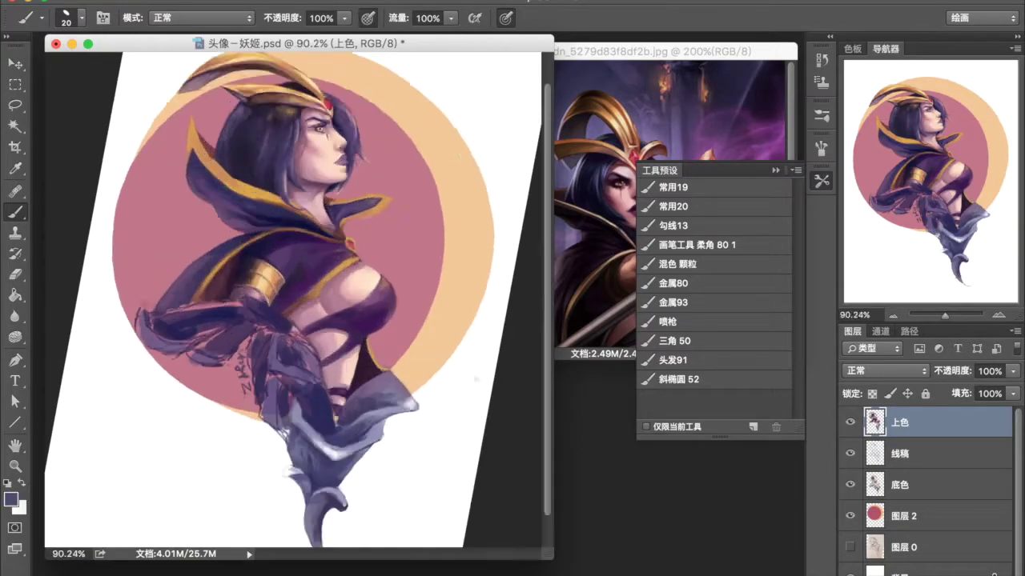
left_click(292, 364, "alt")
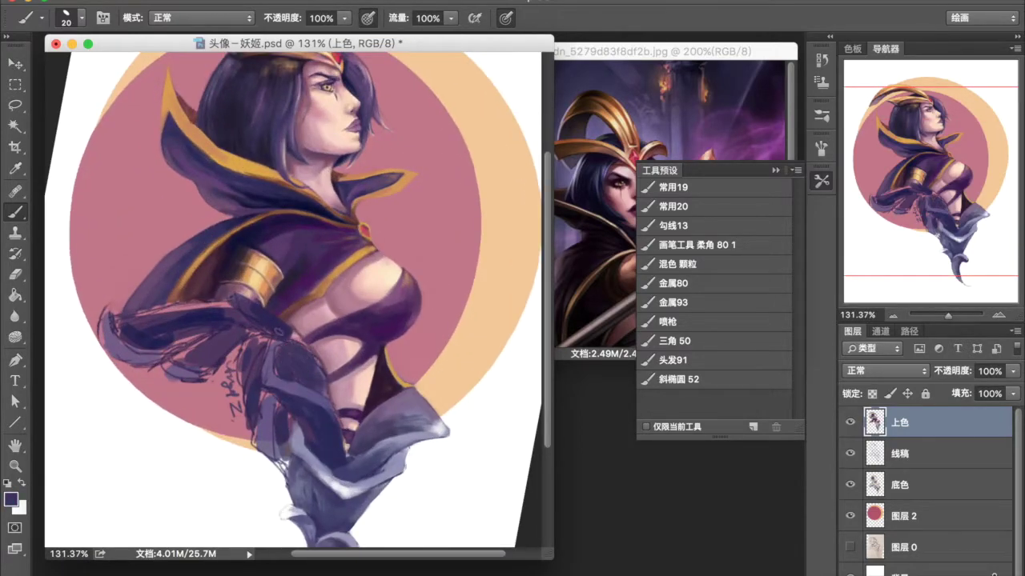
left_click(300, 352, "alt")
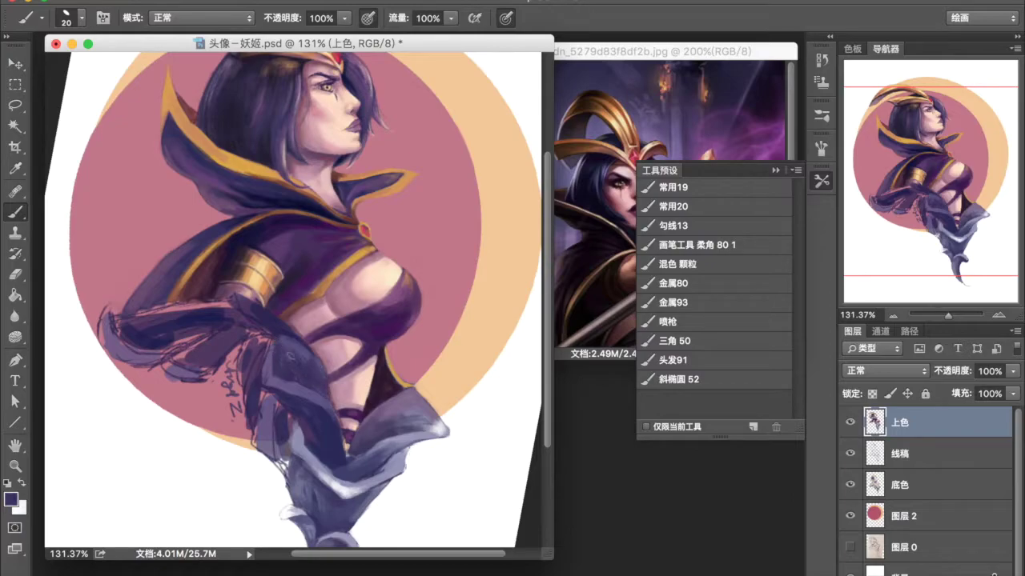
scroll(276, 322, "down", 3)
scroll(280, 336, "up", 2)
left_click(290, 354, "alt")
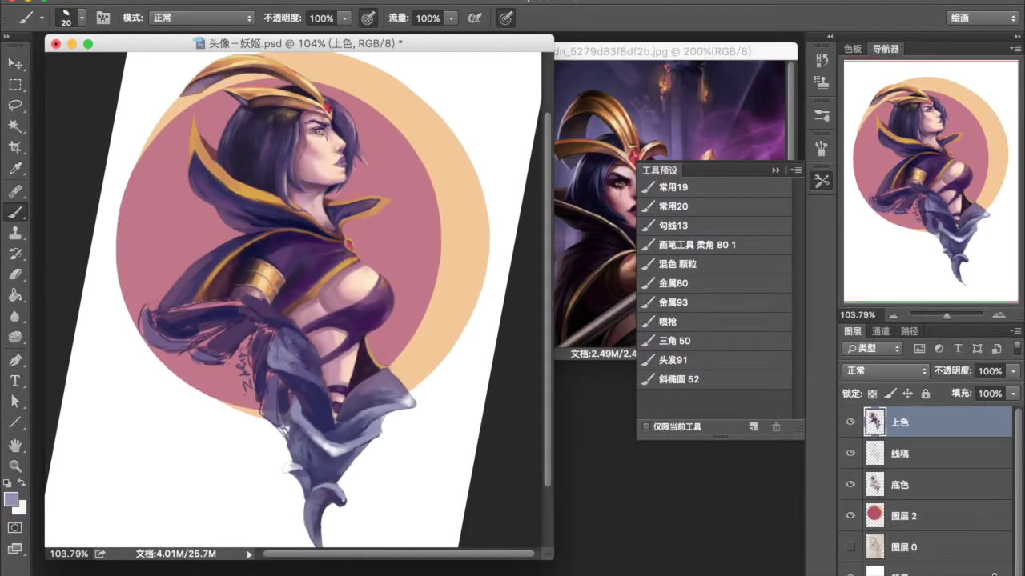
left_click(295, 360, "alt")
scroll(294, 361, "down", 3)
scroll(300, 368, "up", 4)
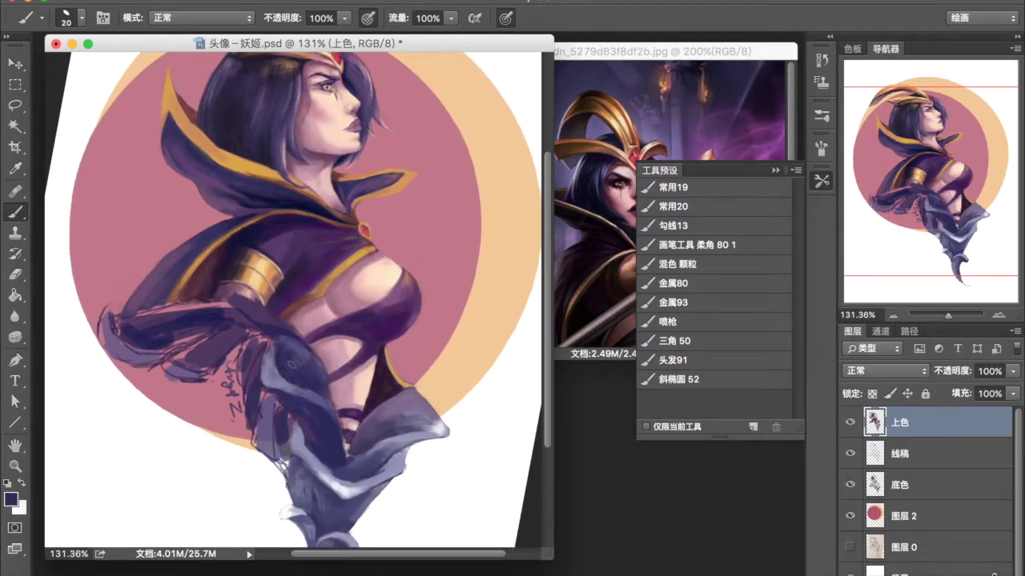
scroll(321, 273, "down", 3)
scroll(353, 376, "up", 4)
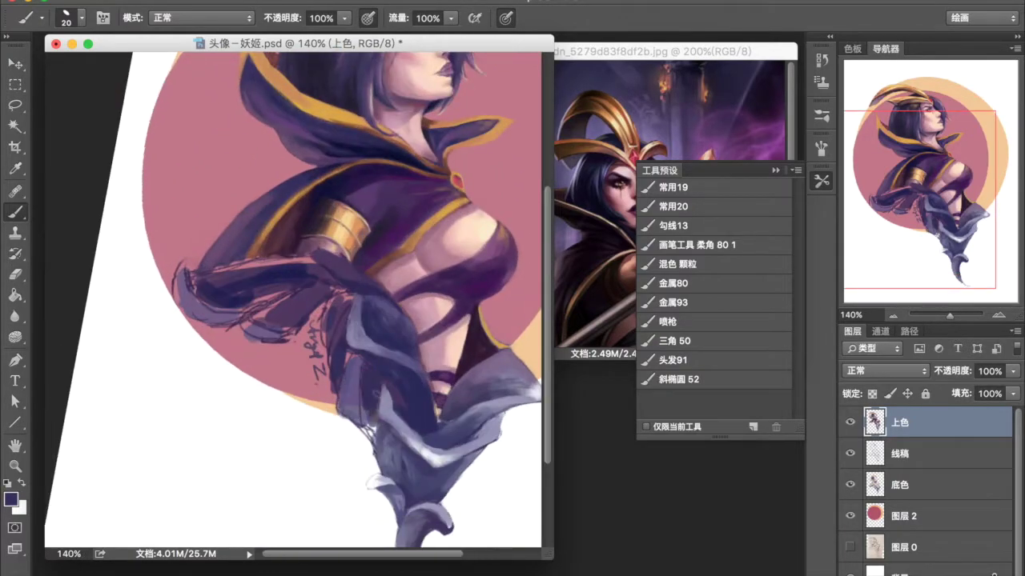
mouse_move(361, 370)
left_mouse_down()
mouse_move(416, 428)
mouse_move(432, 399)
left_mouse_up()
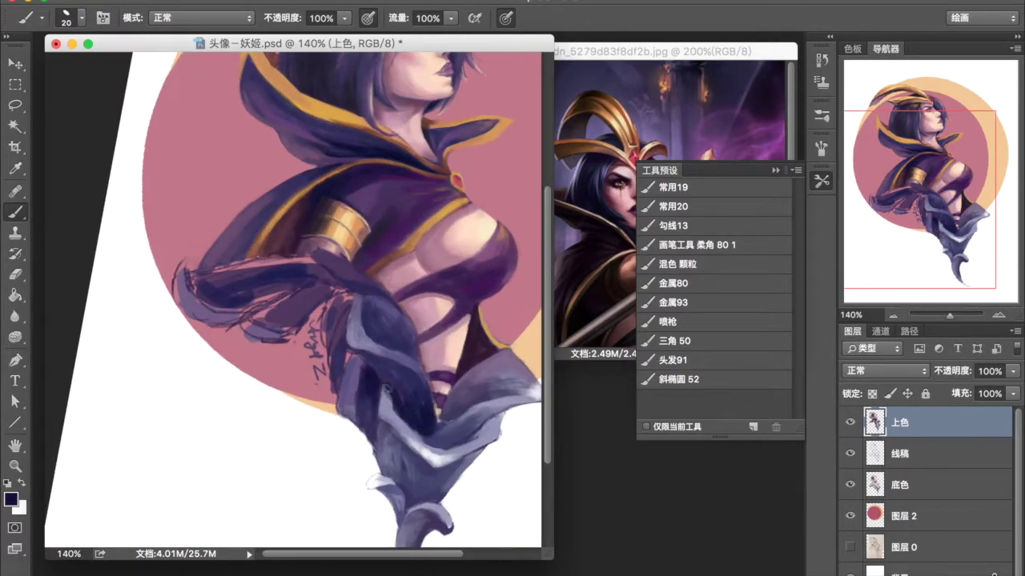
- Add greyish-purple strokes along the lower robe folds
left_click(403, 474, "alt")
scroll(312, 461, "up", 1)
left_click_drag(304, 473, 297, 512)
left_click_drag(272, 453, 288, 505)
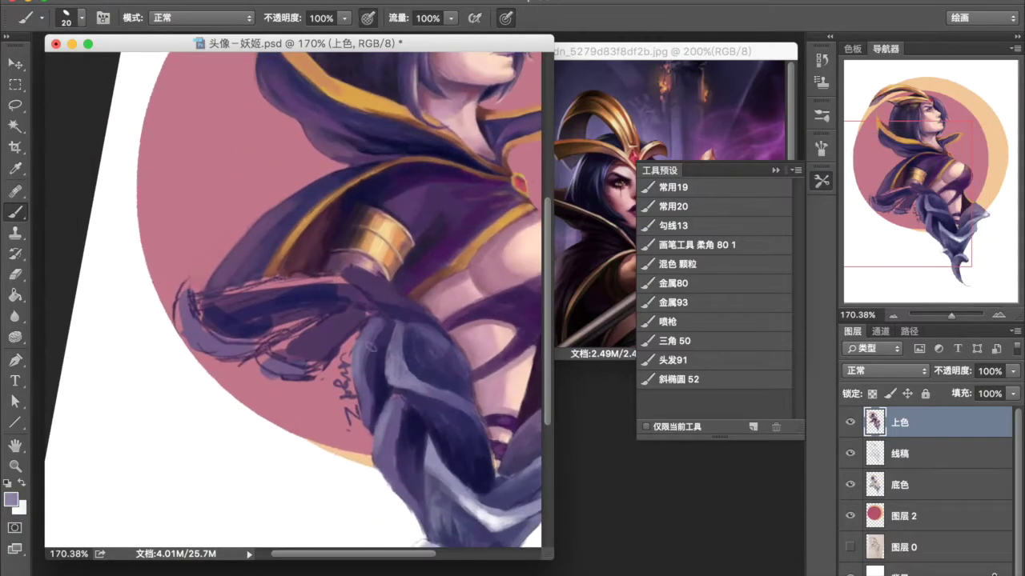
- Paint lavender and dark navy strokes across the sleeve, darkening its left and top
left_click_drag(276, 336, 330, 356)
left_click(324, 344, "alt")
mouse_move(254, 352)
left_mouse_down()
mouse_move(308, 368)
mouse_move(335, 363)
mouse_move(264, 374)
mouse_move(324, 364)
left_mouse_up()
left_click(309, 357, "alt")
mouse_move(292, 330)
left_mouse_down()
mouse_move(341, 359)
mouse_move(344, 316)
mouse_move(392, 314)
left_mouse_up()
left_click(296, 325, "alt")
left_click(341, 324, "alt")
mouse_move(268, 404)
left_mouse_down()
mouse_move(332, 357)
mouse_move(408, 244)
left_mouse_up()
- Darken the top-left and left of the sleeve and shade its lower-left tip in deeper purple
left_click(316, 336, "alt")
left_click(263, 347, "alt")
mouse_move(357, 264)
left_mouse_down()
mouse_move(301, 303)
mouse_move(244, 298)
left_mouse_up()
left_click_drag(316, 252, 192, 340)
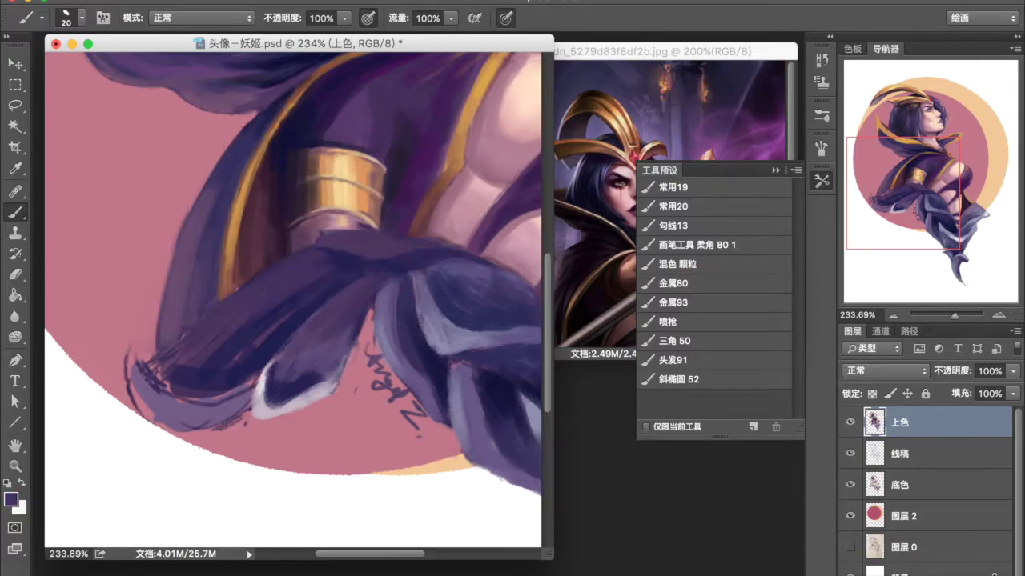
left_click_drag(232, 288, 157, 376)
left_click_drag(224, 336, 168, 396)
left_click(177, 397, "alt")
left_click_drag(132, 341, 184, 400)
left_click_drag(212, 366, 152, 405)
left_click(172, 377, "alt")
left_click_drag(135, 396, 204, 429)
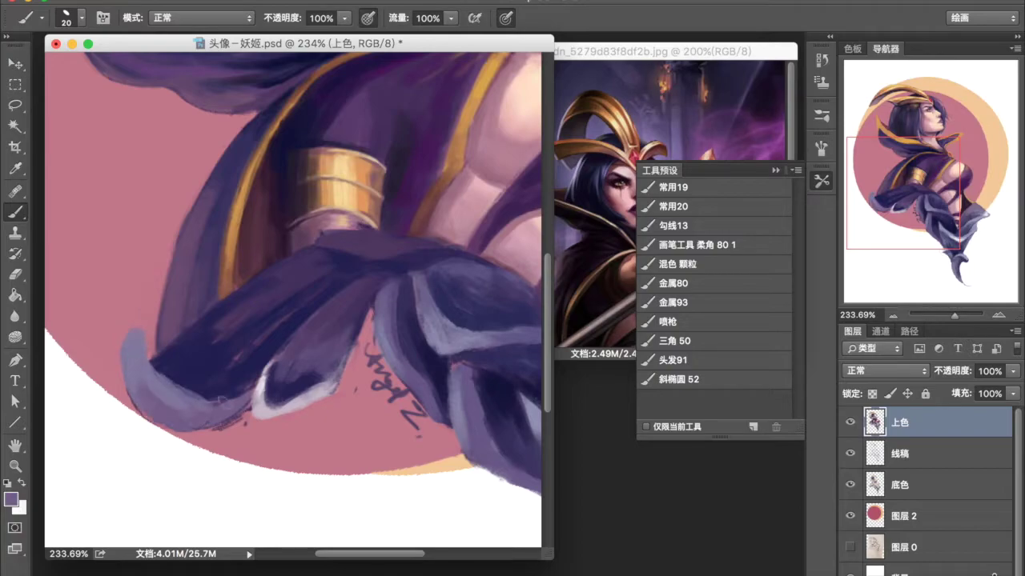
- Add lavender highlights and dark navy shadows into the sleeve folds
left_click(461, 323, "alt")
left_click_drag(320, 383, 256, 410)
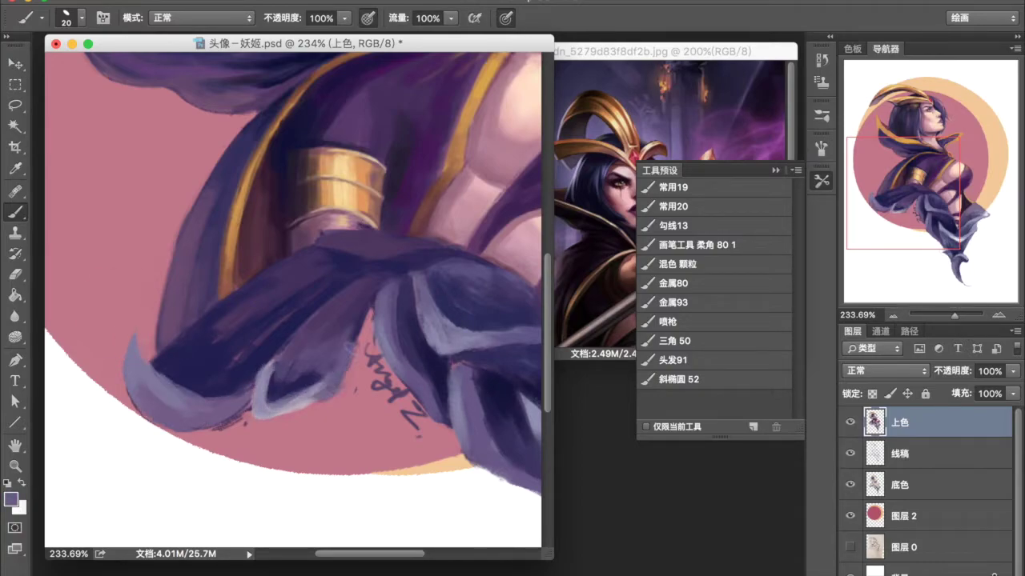
left_click_drag(352, 352, 264, 400)
mouse_move(240, 357)
left_mouse_down()
mouse_move(300, 386)
mouse_move(228, 400)
mouse_move(299, 352)
left_mouse_up()
left_click(272, 336, "alt")
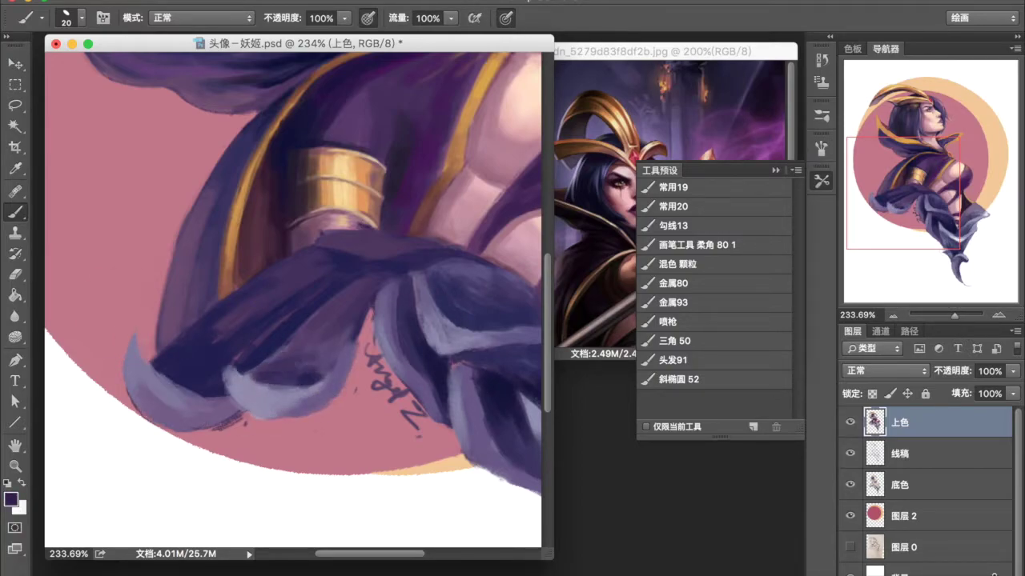
left_click_drag(352, 328, 304, 376)
left_click_drag(224, 383, 241, 359)
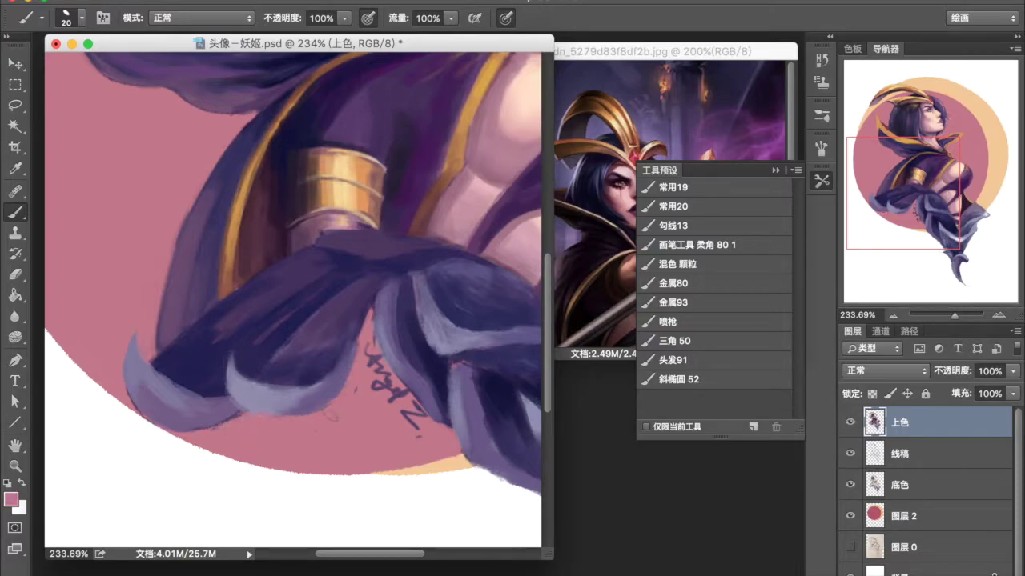
left_click_drag(376, 316, 382, 352)
- Fit the figure to view, then add shadow and lavender strokes around the torso and sleeve edge
key("ctrl+0")
left_click_drag(280, 336, 329, 421)
left_click(335, 498, "alt")
left_click_drag(120, 383, 172, 370)
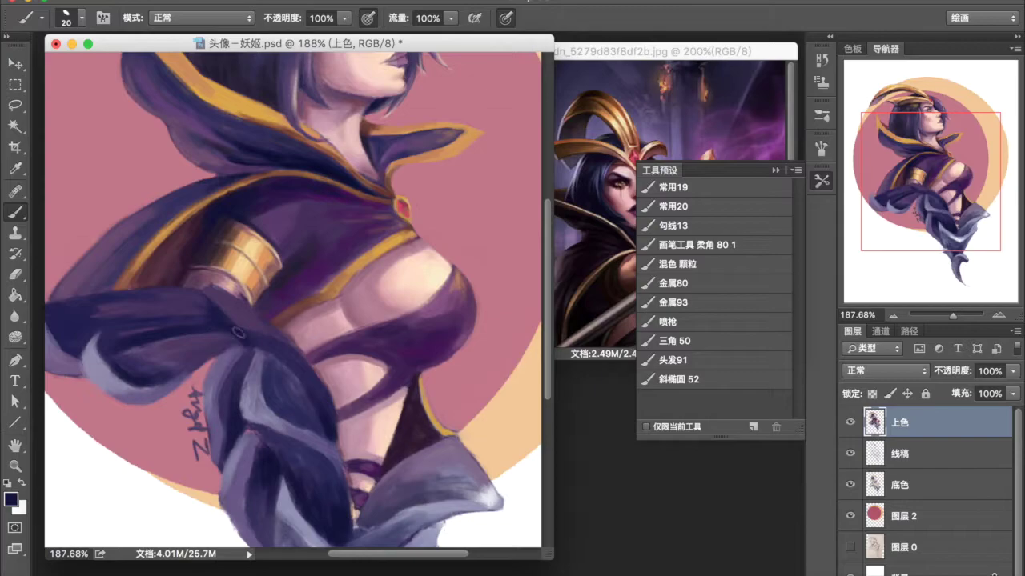
left_click(238, 332, "alt")
left_click_drag(216, 344, 160, 345)
mouse_move(204, 296)
left_mouse_down()
mouse_move(188, 314)
mouse_move(289, 340)
left_mouse_up()
scroll(288, 320, "down", 2)
scroll(288, 321, "down", 3)
scroll(320, 304, "up", 1)
scroll(368, 294, "up", 2)
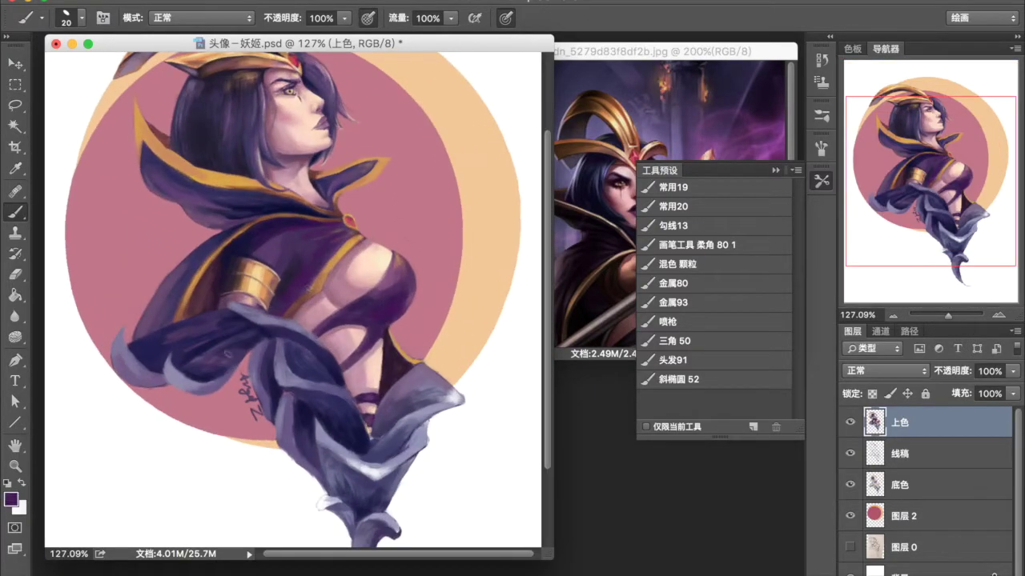
scroll(132, 355, "down", 3)
scroll(292, 300, "up", 2)
scroll(293, 300, "down", 2)
scroll(292, 300, "up", 1)
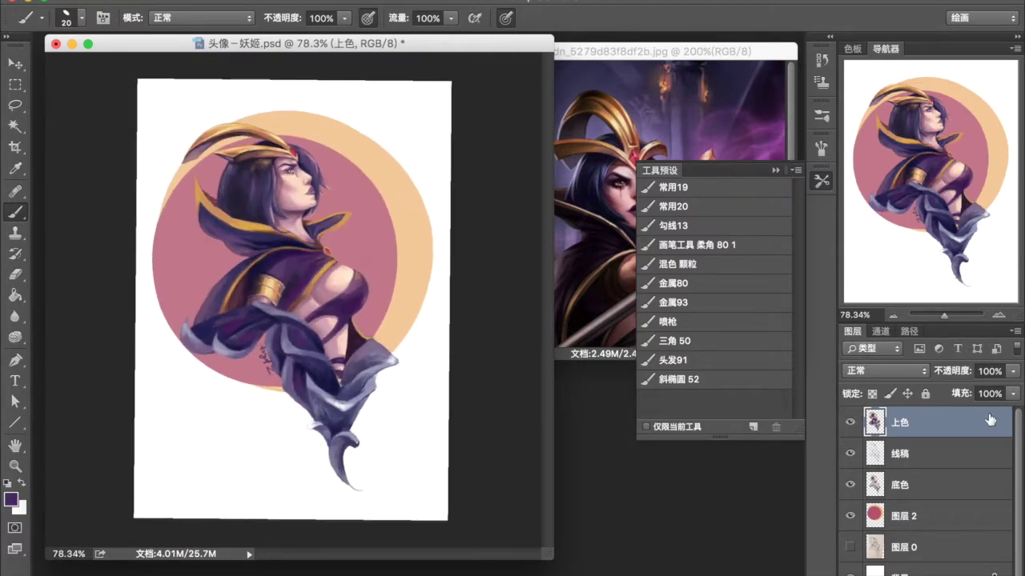
- Add a Multiply-mode layer above the colour layer and sample the background pink
key("ctrl+shift+alt+n")
left_click(885, 371)
left_click(882, 415)
left_click(172, 264, "alt")
- Choose a mid blue painting colour and the soft round brush at size 80
left_click(11, 499)
left_click(432, 145)
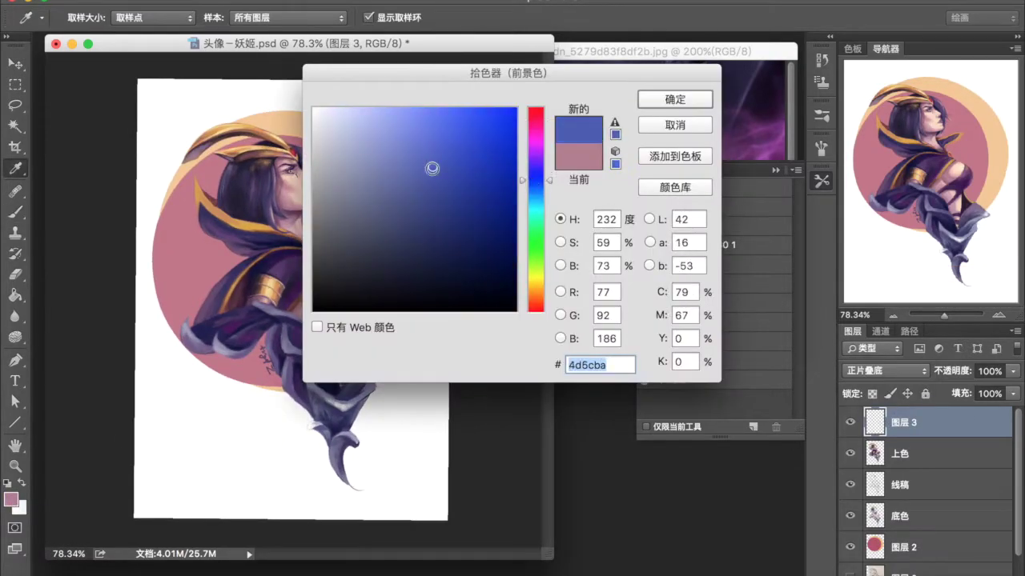
key("Return")
key("b")
left_click(694, 251)
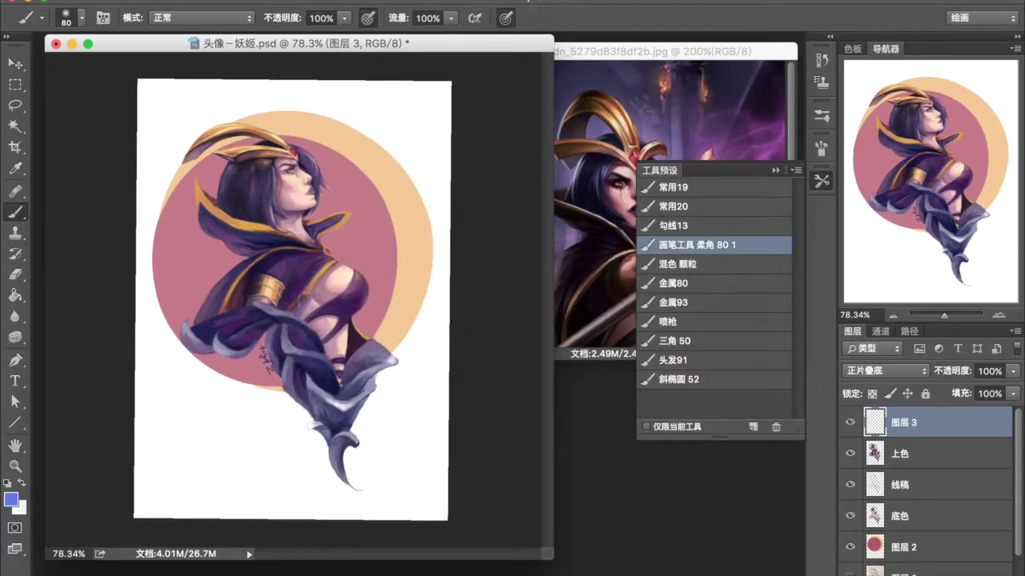
- Lower the Multiply layer fill to 55%, glaze a blue armour shadow, then add a Lighten layer
left_click_drag(1013, 394, 978, 415)
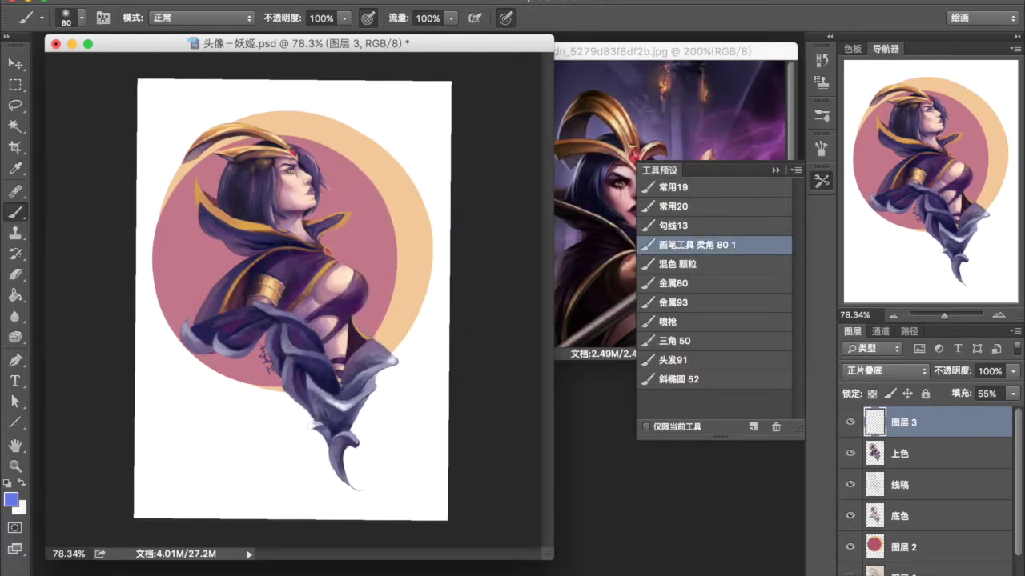
left_click_drag(347, 392, 370, 351)
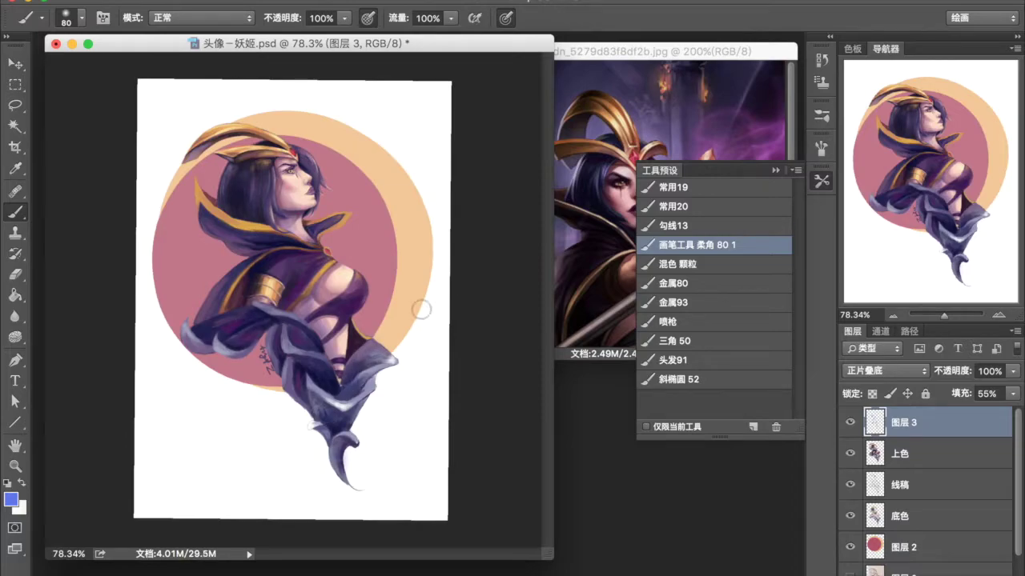
key("ctrl+shift+alt+n")
left_click(887, 371)
- Set the Lighten layer fill to 55% and paint a light stroke across the collar and neck
left_click(869, 478)
left_click_drag(1013, 394, 978, 415)
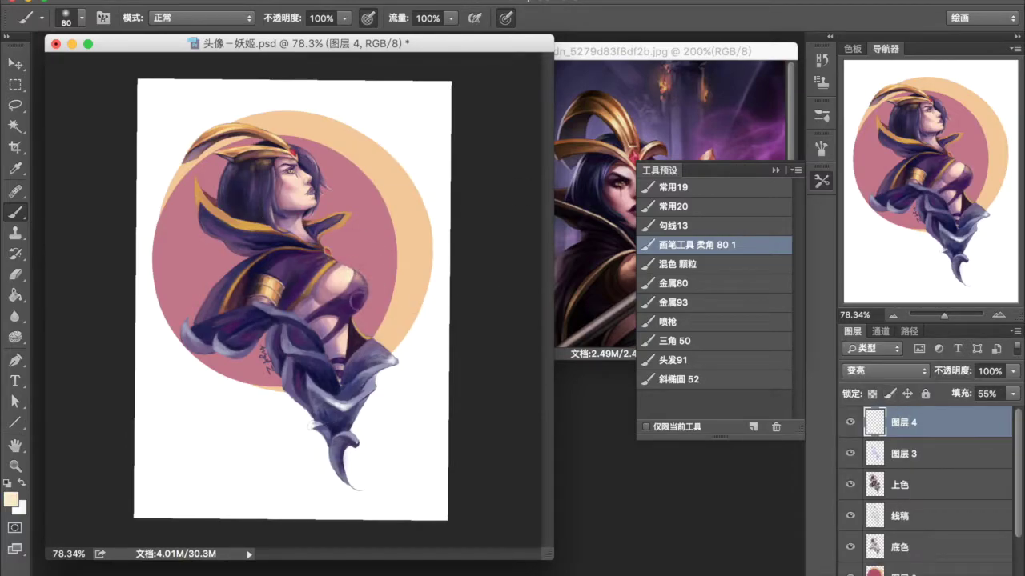
scroll(290, 159, "up", 5)
left_click_drag(196, 311, 288, 298)
scroll(409, 322, "down", 5)
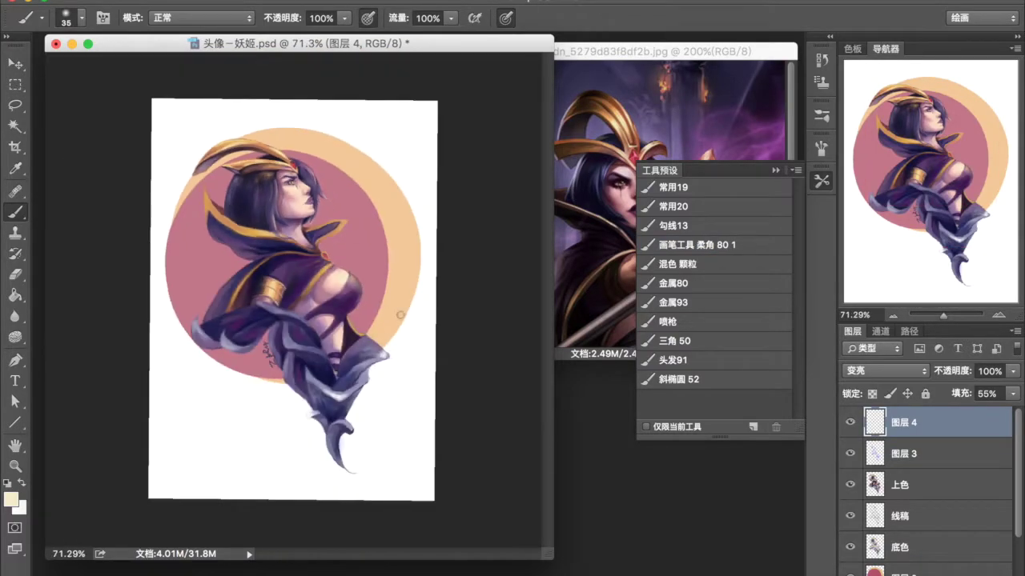
- Delete the Lighten layer 图层 4, choose pink and enlarge the brush to 100
key("Delete")
left_click(11, 499)
key("Return")
scroll(297, 130, "up", 7)
key("bracketright")
key("bracketright")
key("bracketright")
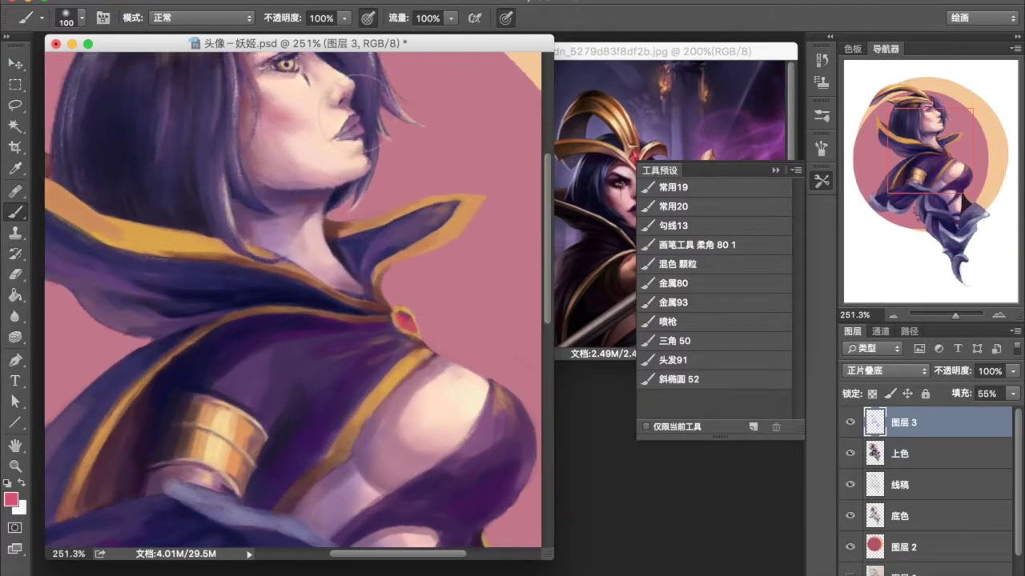
scroll(336, 112, "down", 3)
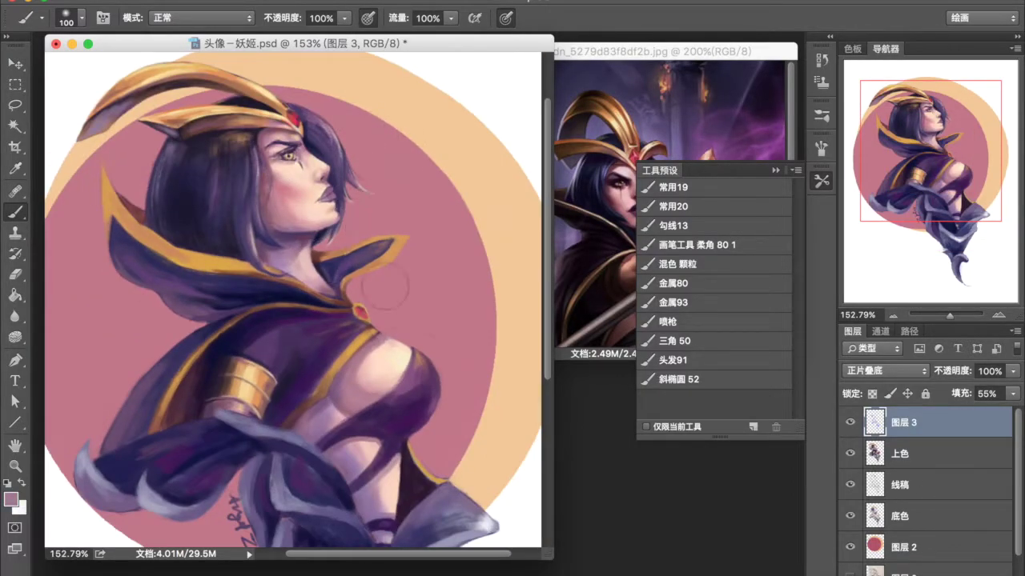
- Change the painting colour to a bluish purple, then to cream
left_click(11, 498)
left_click(684, 100)
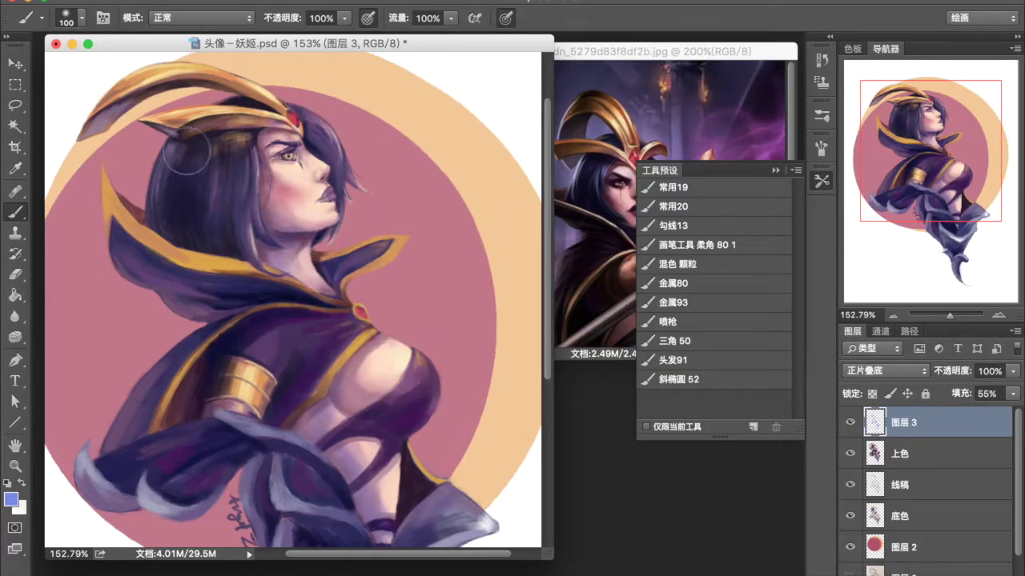
left_click(12, 498)
left_click(685, 100)
scroll(508, 235, "down", 3)
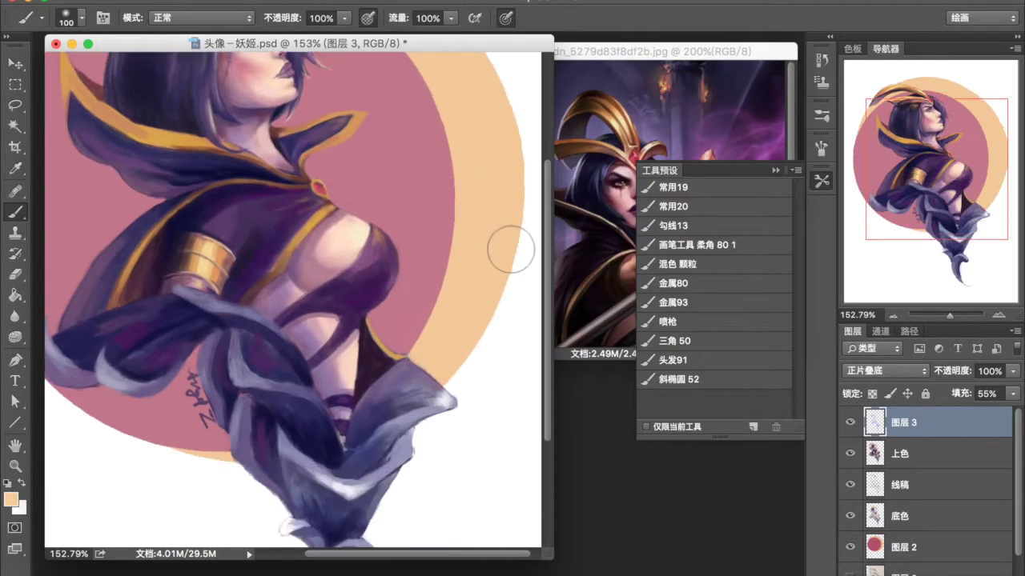
scroll(453, 145, "down", 2)
scroll(453, 145, "down", 2)
- Add a Soft Light layer above 图层 3 and brush a warm cream glow over the chest and cloth
key("ctrl+shift+alt+n")
left_click(884, 371)
left_click(881, 535)
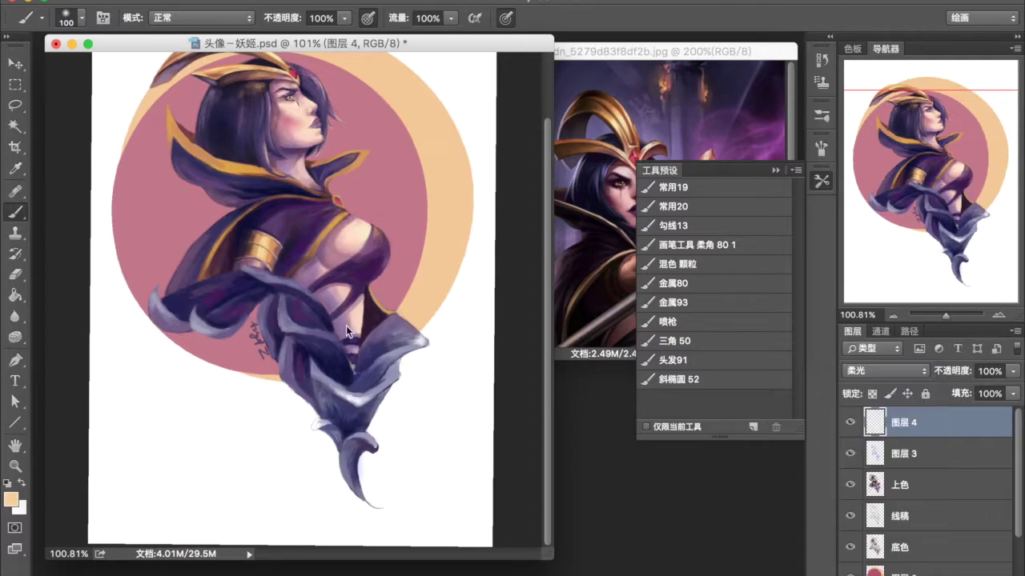
left_click_drag(336, 353, 380, 240)
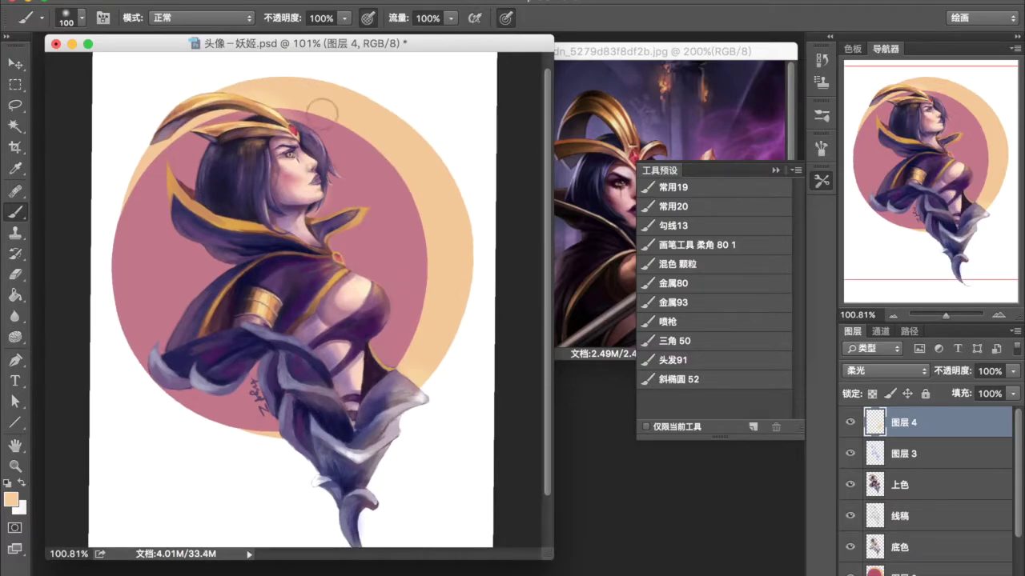
scroll(311, 257, "down", 2)
scroll(321, 260, "up", 1)
scroll(393, 272, "up", 2)
scroll(390, 268, "up", 5)
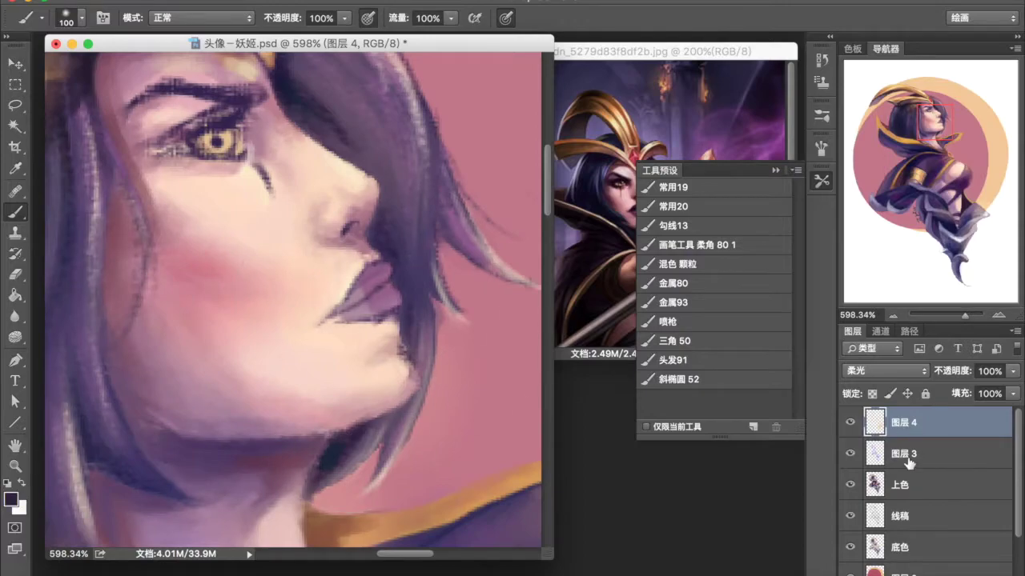
left_click(900, 485)
- Darken the lips and mouth corner with violet and deeper purple strokes
mouse_move(388, 264)
left_mouse_down()
mouse_move(361, 298)
mouse_move(367, 283)
left_mouse_up()
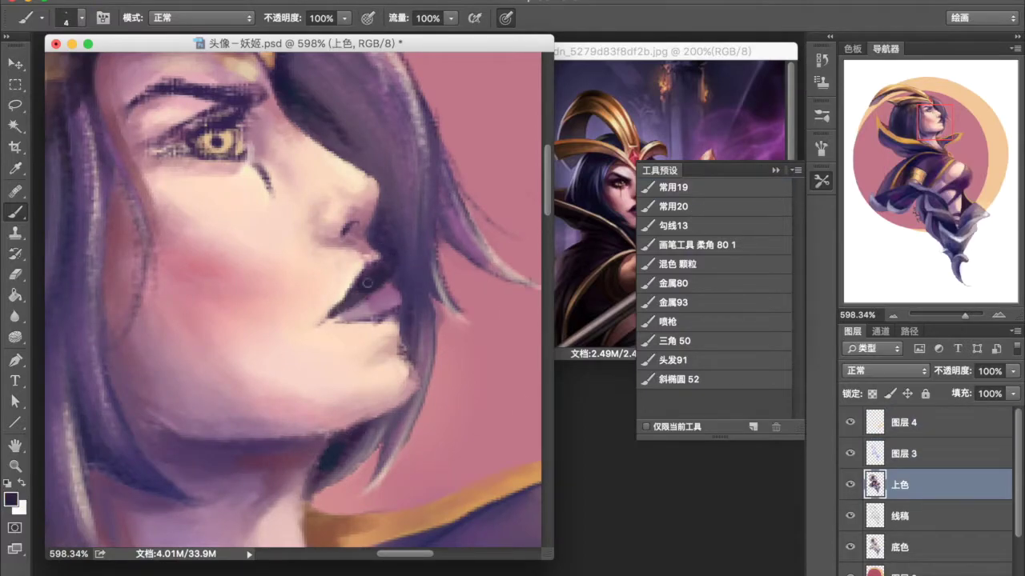
left_click(11, 501)
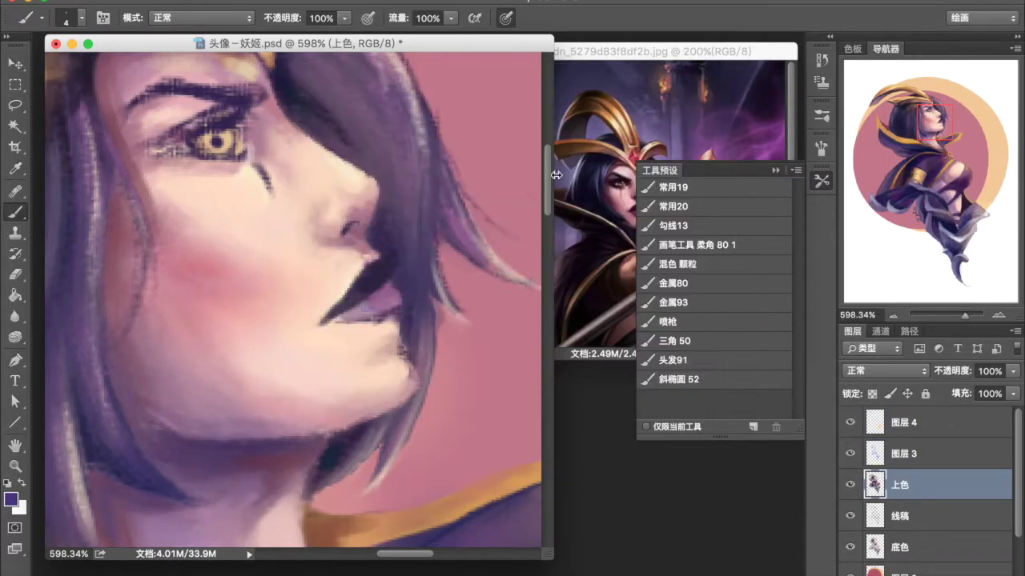
left_click_drag(328, 320, 393, 290)
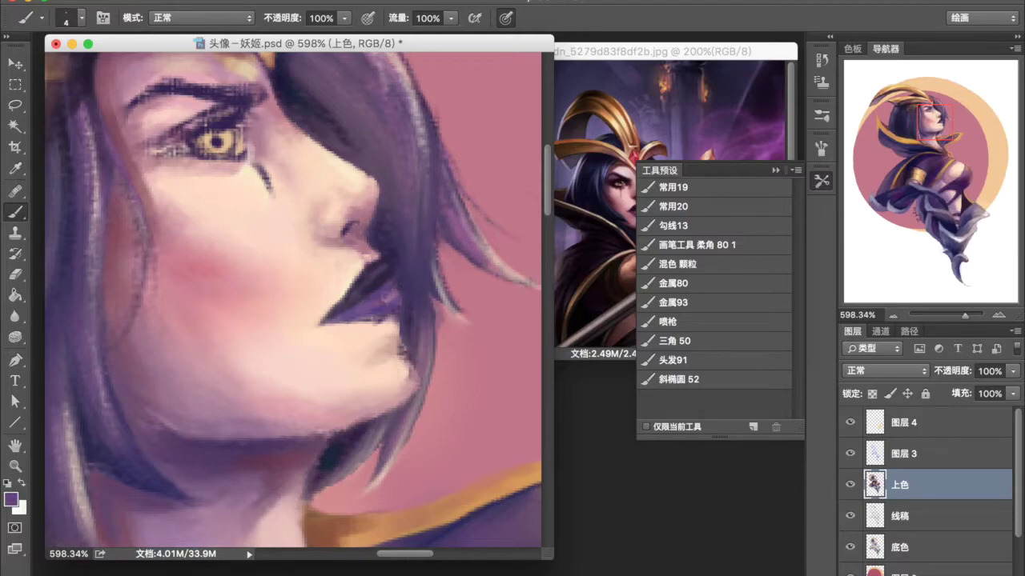
left_click(401, 324, "alt")
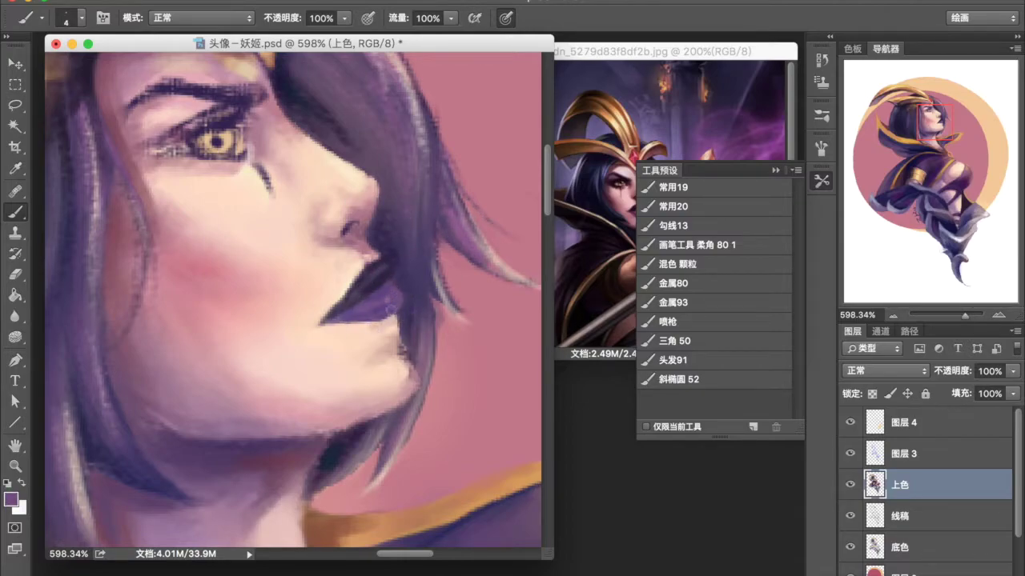
scroll(426, 264, "down", 5)
scroll(401, 318, "up", 5)
left_click(400, 317, "alt")
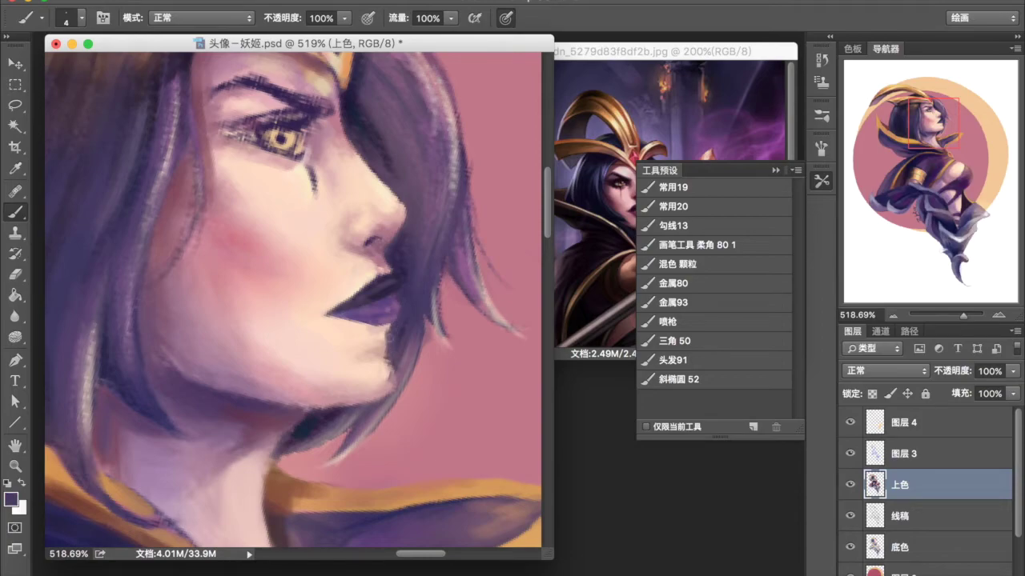
- Sample several darker purples from the face and surrounding canvas
left_click(400, 375, "alt")
scroll(393, 376, "down", 3)
scroll(302, 192, "up", 2)
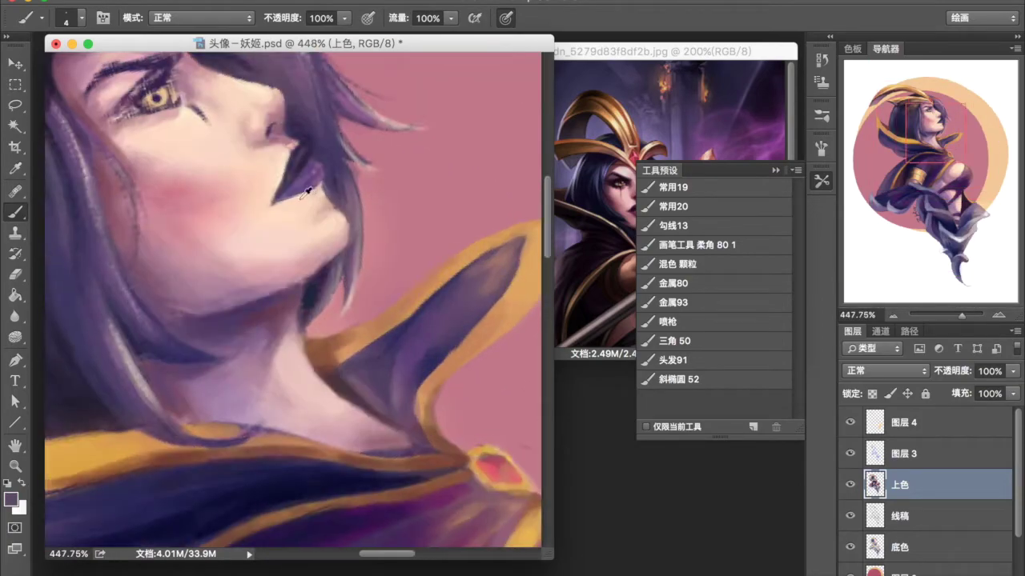
left_click(318, 181, "alt")
scroll(319, 181, "down", 3)
scroll(347, 208, "up", 3)
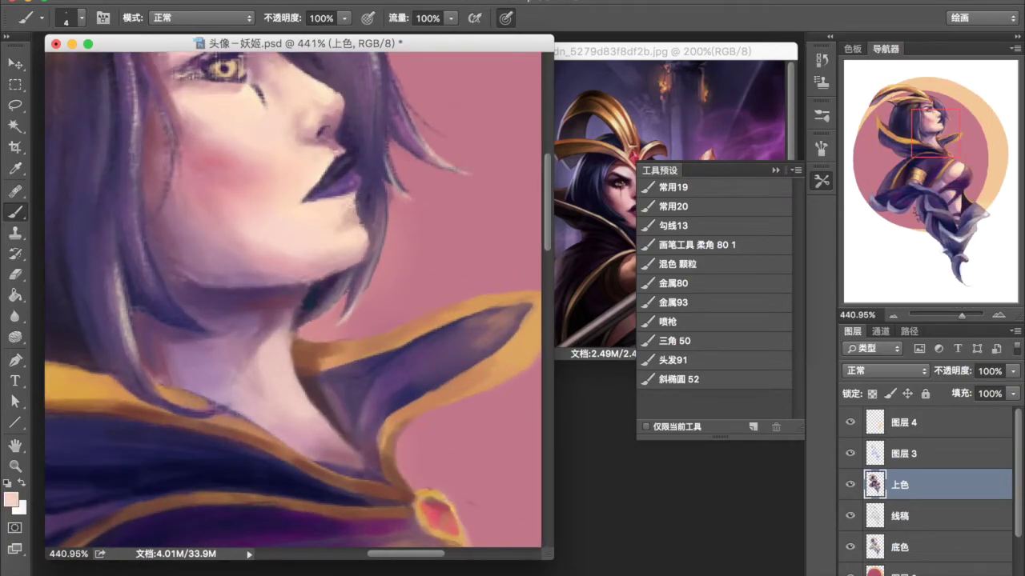
scroll(348, 222, "down", 3)
left_click(362, 253, "alt")
scroll(362, 253, "up", 3)
scroll(384, 301, "down", 5)
left_click(299, 249, "alt")
scroll(299, 249, "up", 5)
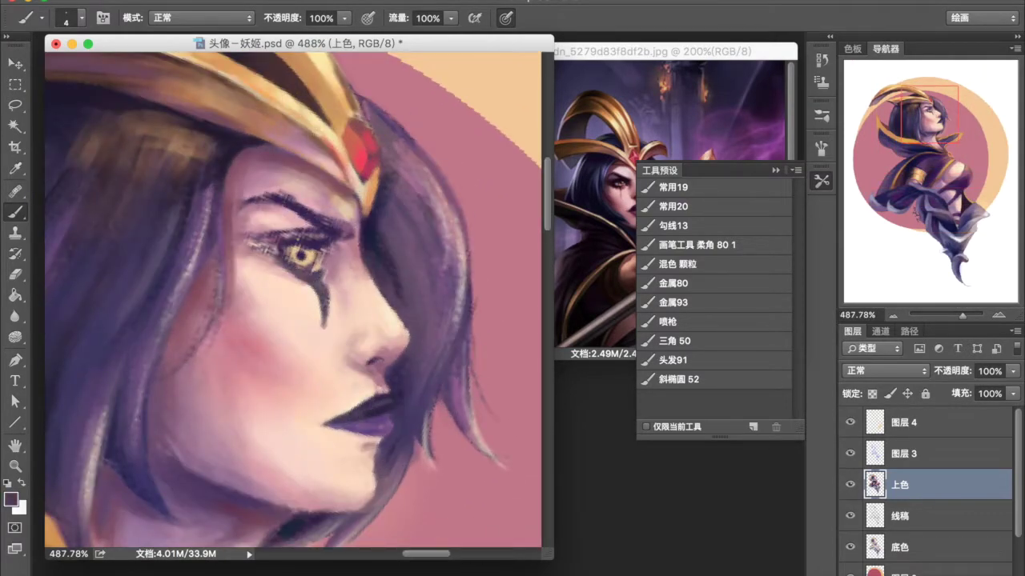
- Soften the dark eye streak with skin pink, then paint dark eyeliner and darken the eyebrow
left_click(330, 284, "alt")
left_click_drag(330, 284, 328, 331)
left_click(317, 281, "alt")
mouse_move(254, 237)
left_mouse_down()
mouse_move(290, 264)
mouse_move(325, 237)
left_mouse_up()
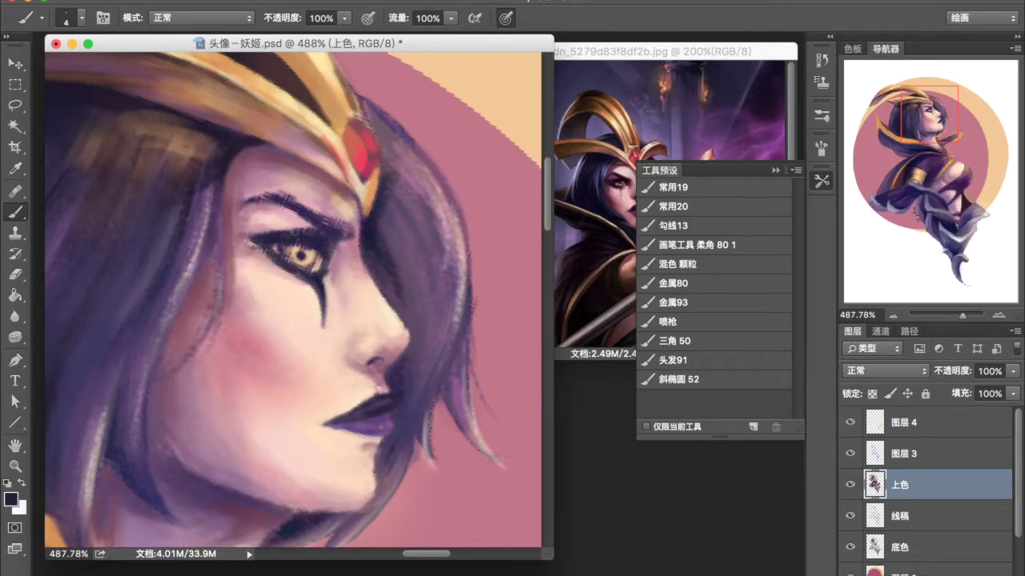
left_click(312, 227, "alt")
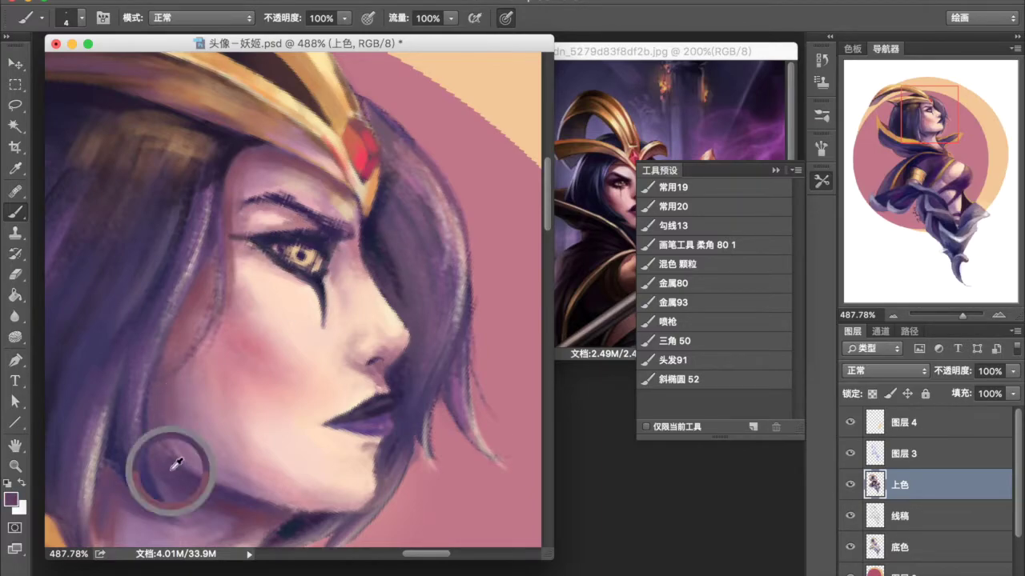
left_click_drag(280, 215, 344, 224)
- Pick a near-black colour for the brow and shrink the brush to size 2
left_click(303, 197, "alt")
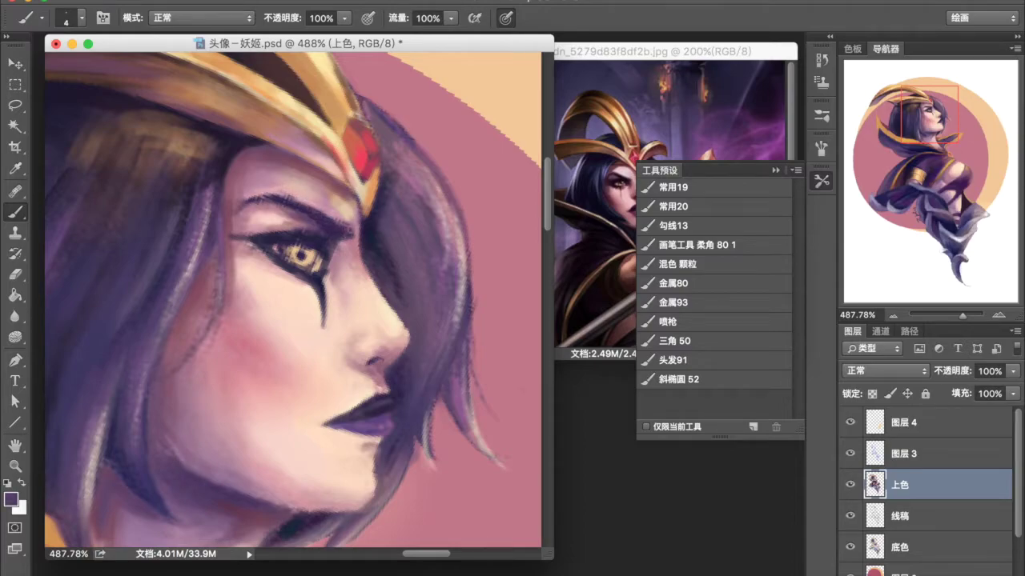
left_click(331, 229, "alt")
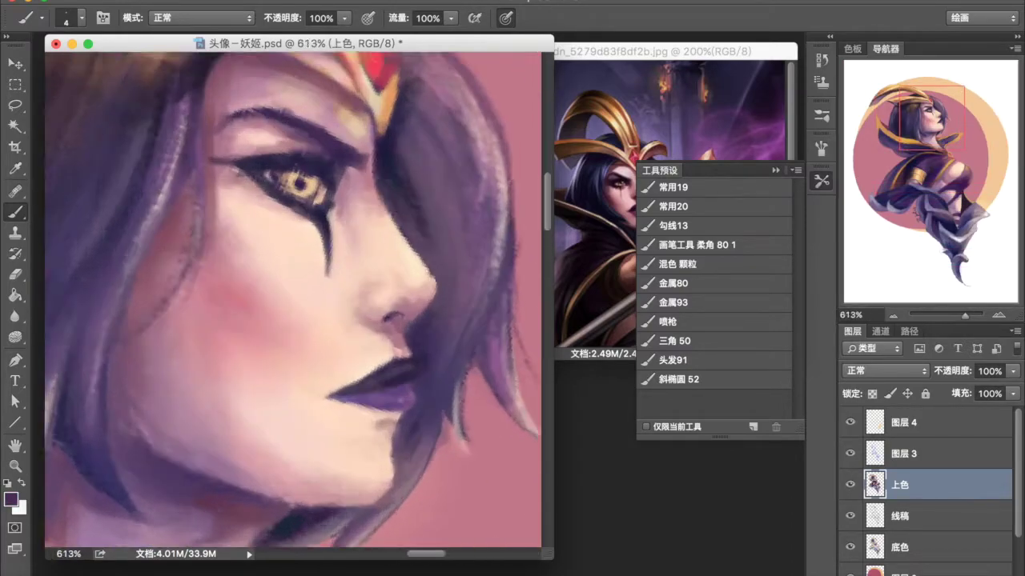
left_click(11, 499)
key("Return")
key("bracketleft")
key("bracketleft")
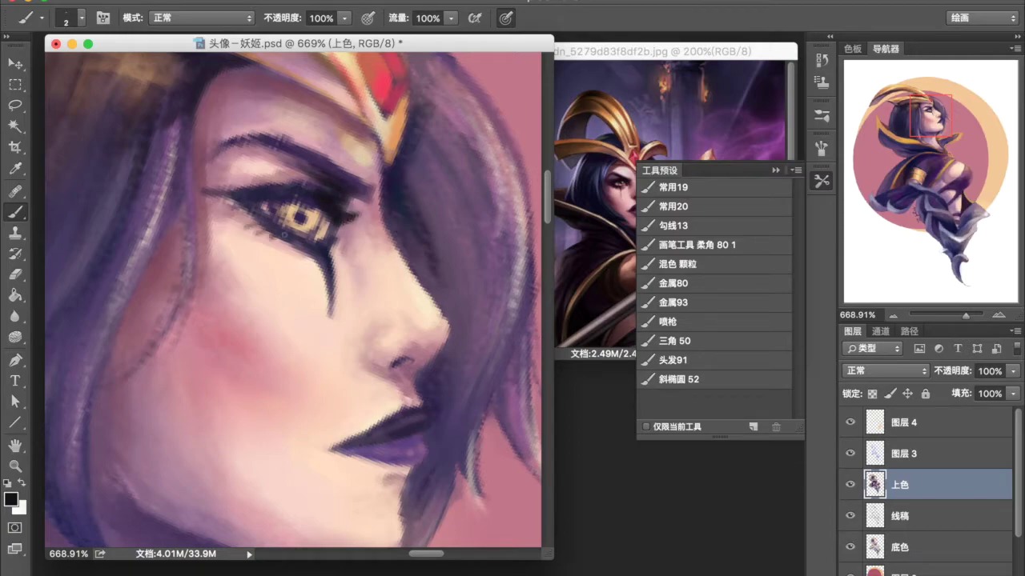
scroll(273, 209, "down", 5)
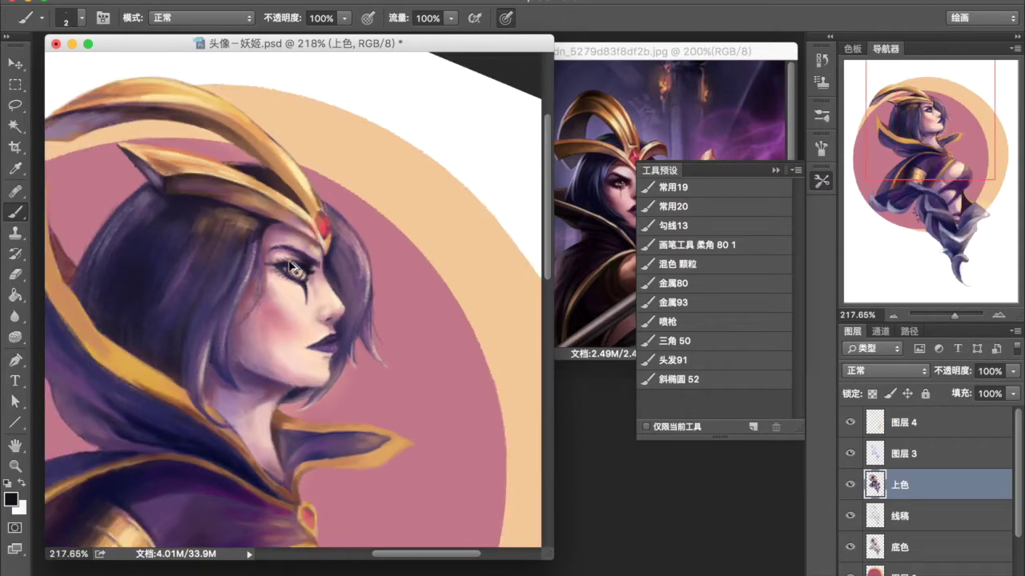
- In History, step back to an earlier Brush Tool state, then restore the latest stroke
left_click(820, 60)
left_click(767, 158)
left_click(768, 194)
- Sample near-black and dark maroon colours from the pupil and eye
scroll(254, 228, "up", 5)
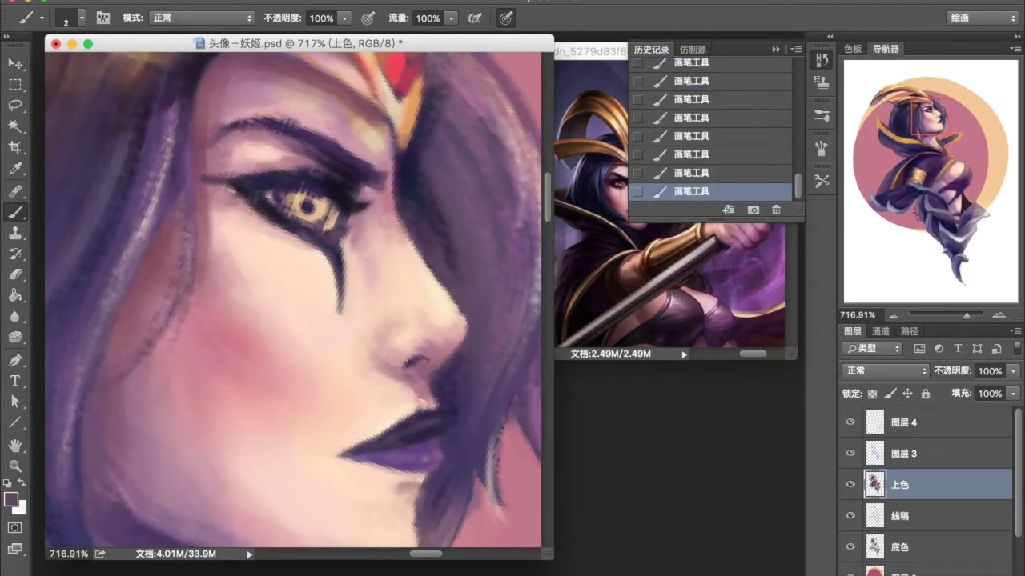
left_click(309, 205, "alt")
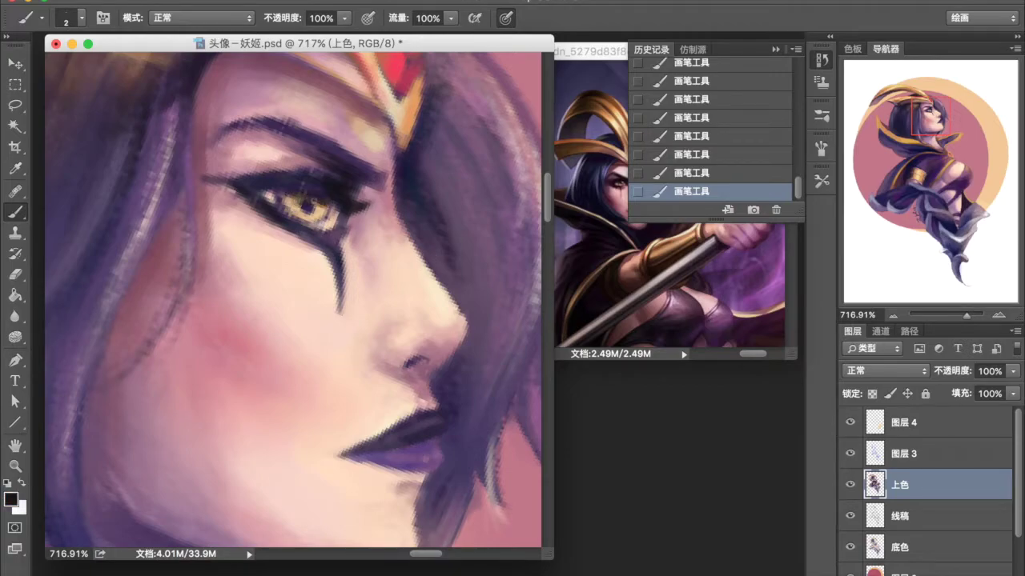
left_click(321, 192, "alt")
left_click(326, 213, "alt")
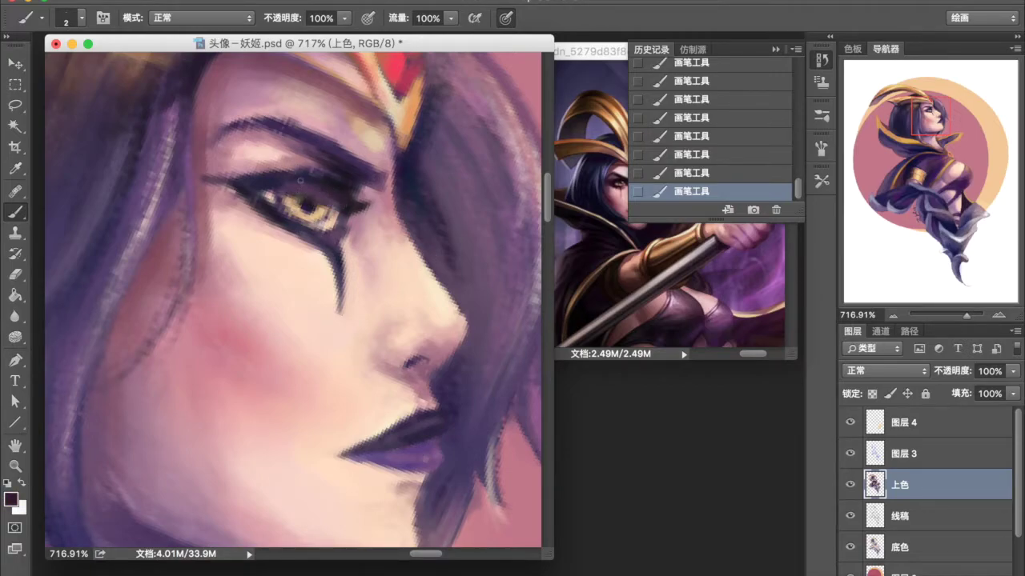
scroll(295, 298, "down", 5)
scroll(304, 256, "up", 5)
- Choose orange-yellow f5ab4b in the Color Picker for the iris
left_click(10, 498)
left_click(675, 100)
left_click(10, 499)
left_click(536, 298)
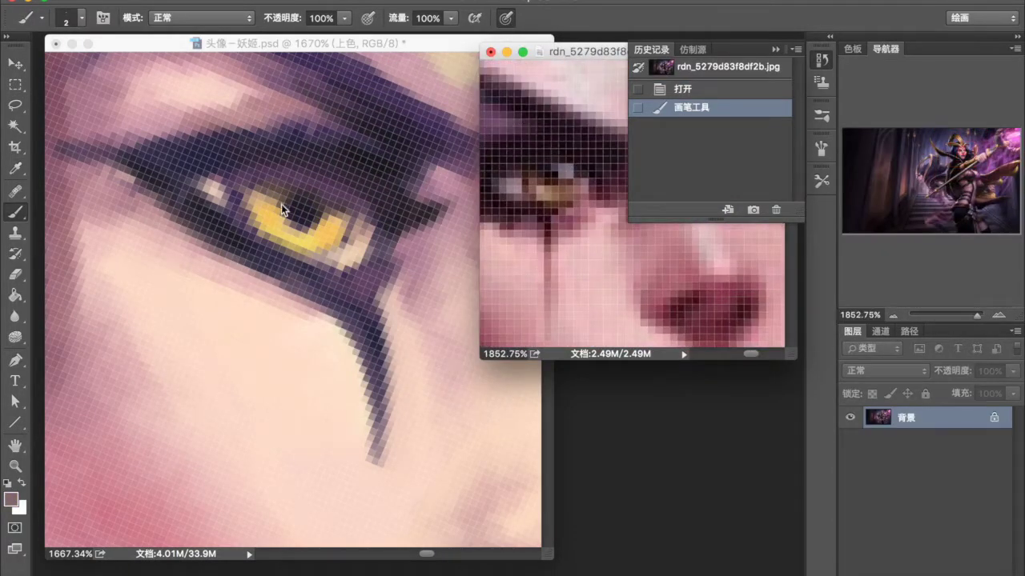
scroll(292, 304, "down", 10)
scroll(292, 304, "up", 10)
scroll(292, 305, "down", 10)
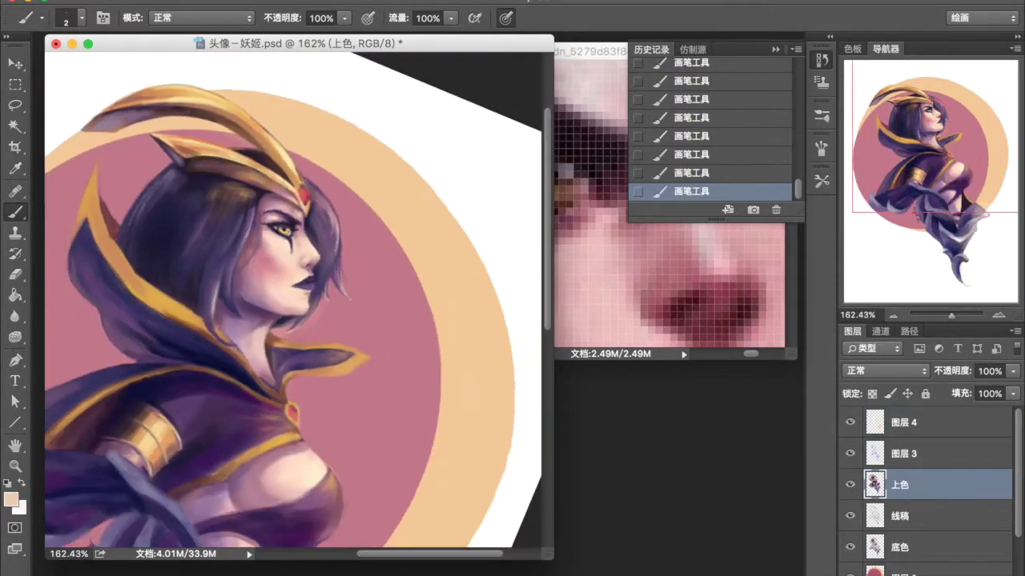
scroll(292, 304, "up", 7)
scroll(293, 301, "down", 10)
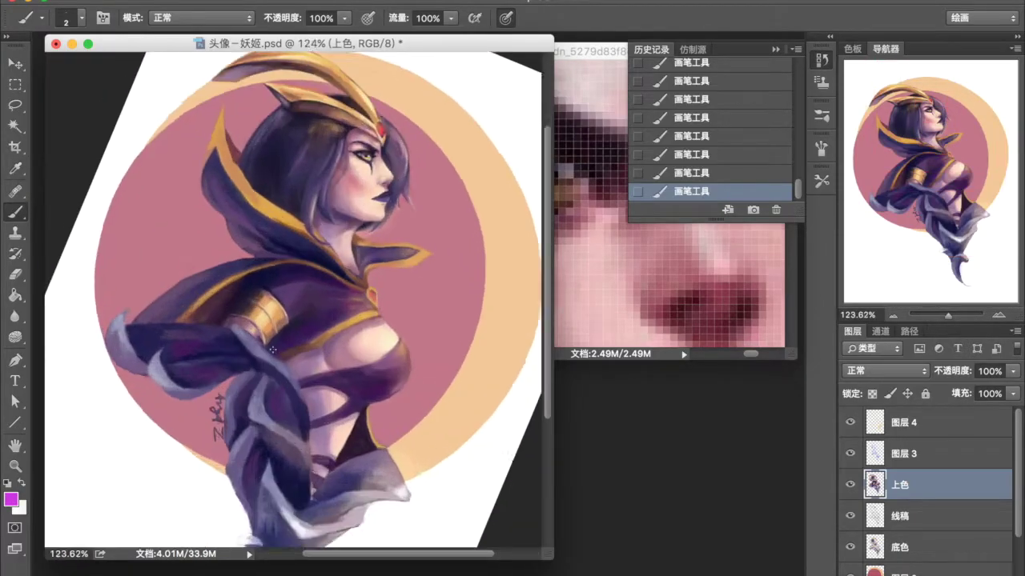
scroll(292, 301, "up", 10)
- Paint dark navy strokes along the hair with a size 4 brush
left_click(120, 352, "alt")
scroll(293, 300, "down", 10)
scroll(292, 300, "up", 5)
scroll(192, 240, "up", 3)
left_click(185, 200, "alt")
key("bracketright")
key("bracketright")
mouse_move(184, 200)
left_mouse_down()
mouse_move(196, 292)
mouse_move(174, 184)
mouse_move(160, 312)
left_mouse_up()
- Add a peach skin-tone stroke to the face at brush size 3, then sample greyish mauve from the hair
left_click(174, 172, "alt")
scroll(174, 172, "down", 2)
key("bracketleft")
left_click(159, 273, "alt")
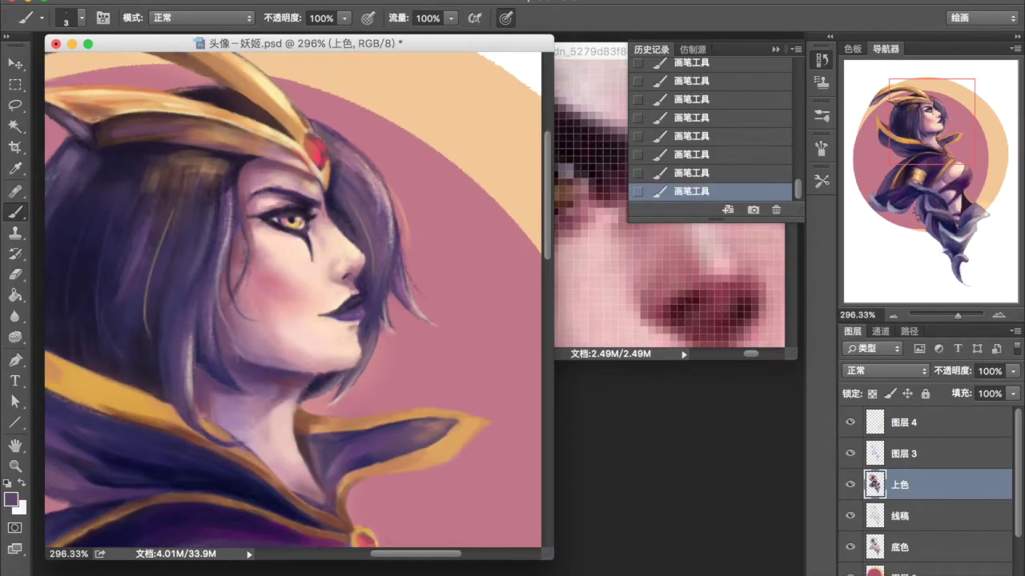
scroll(304, 344, "up", 1)
left_click(304, 344, "alt")
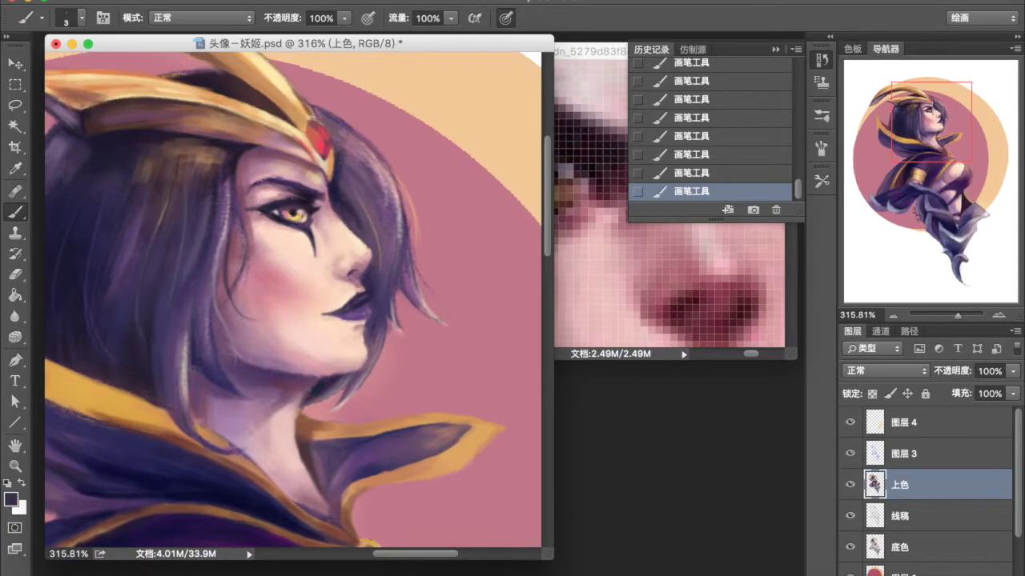
scroll(292, 304, "down", 5)
scroll(292, 304, "up", 3)
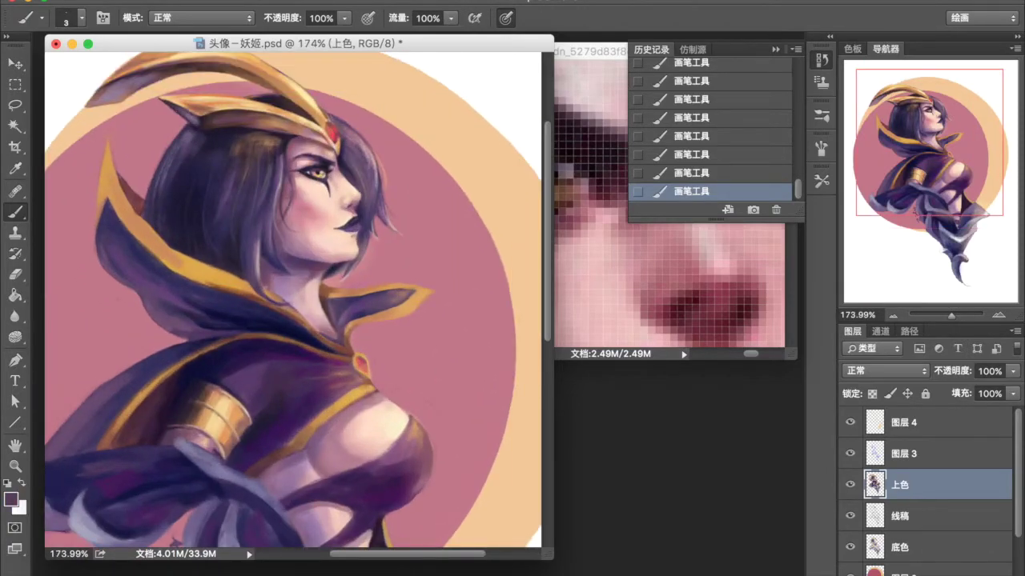
scroll(192, 132, "down", 3)
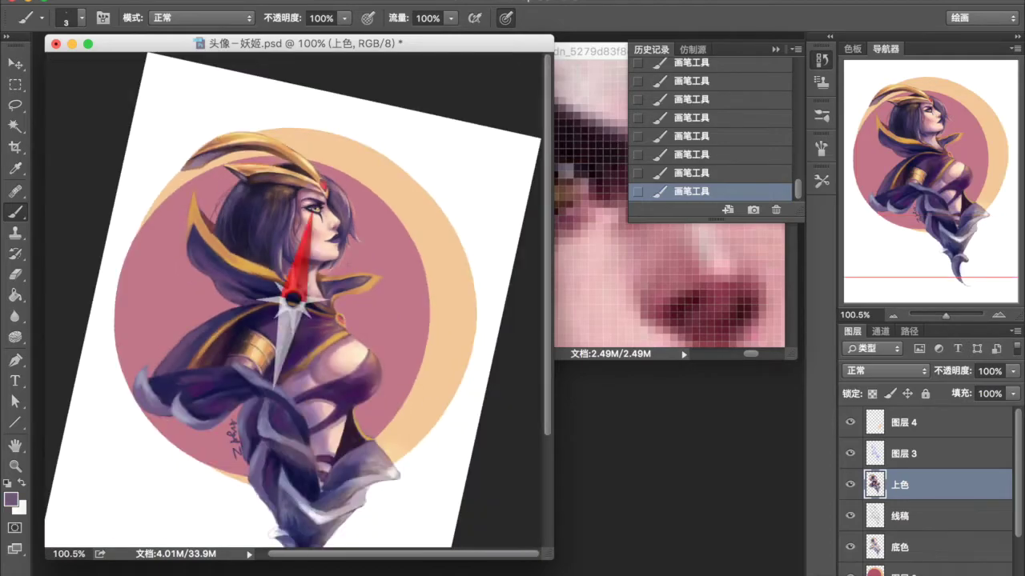
- Paint dark purple around the cape gem with a size 8 brush
scroll(392, 184, "up", 7)
left_click(393, 184, "alt")
key("bracketright")
key("bracketright")
key("bracketright")
mouse_move(400, 172)
left_mouse_down()
mouse_move(360, 200)
mouse_move(340, 200)
left_mouse_up()
scroll(399, 195, "down", 4)
scroll(405, 208, "up", 4)
scroll(408, 221, "down", 5)
scroll(416, 236, "up", 6)
- Add a dark stroke beside the gem and set the paint colour to black
left_click(417, 236, "alt")
mouse_move(416, 236)
left_mouse_down()
mouse_move(448, 217)
mouse_move(463, 239)
left_mouse_up()
scroll(416, 237, "down", 4)
left_click(11, 499)
left_click(672, 99)
scroll(462, 239, "up", 4)
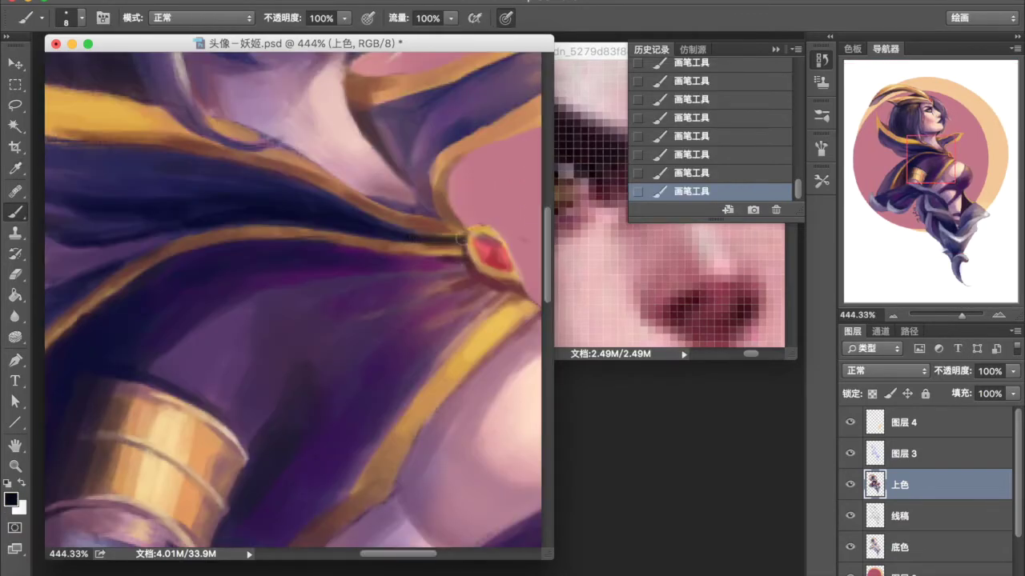
scroll(416, 188, "down", 4)
- Switch to layer 图层 3 and sample purple from the cape
left_click(331, 335, "alt")
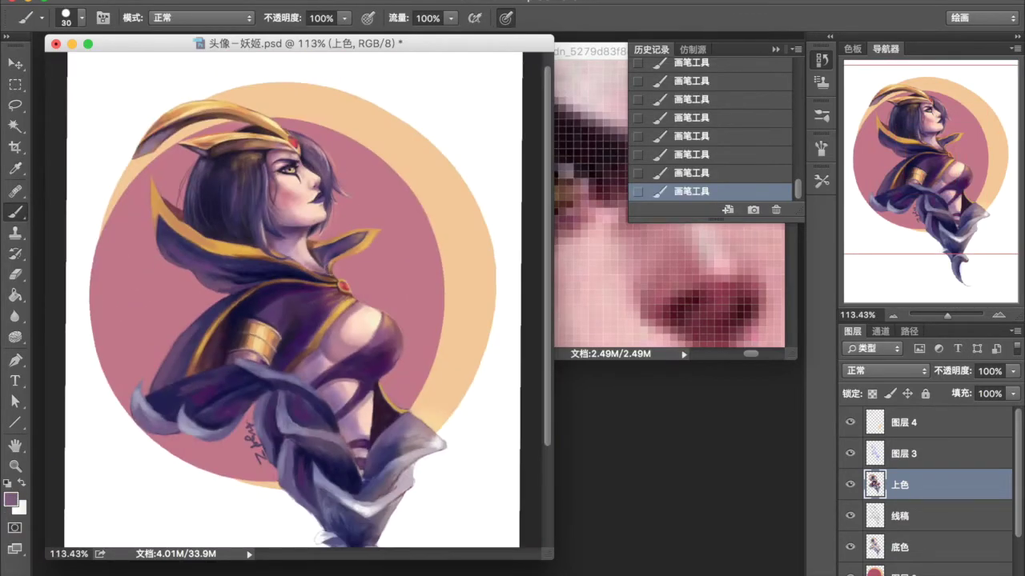
left_click(903, 453)
scroll(403, 205, "down", 2)
scroll(384, 280, "up", 2)
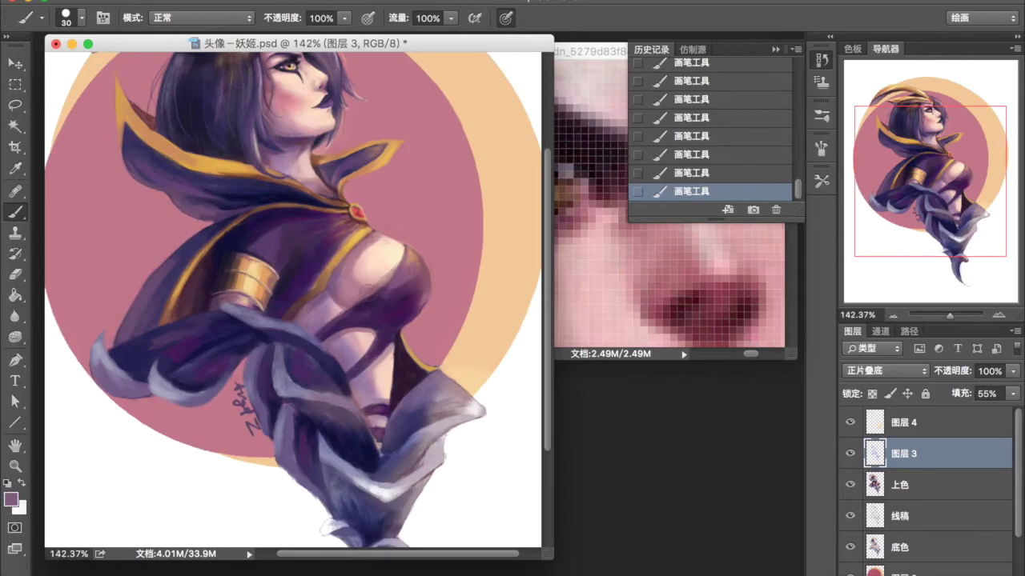
scroll(410, 270, "down", 2)
scroll(408, 267, "up", 3)
- Sample dark purple from the cape and return to the 上色 layer
left_click(255, 213, "alt")
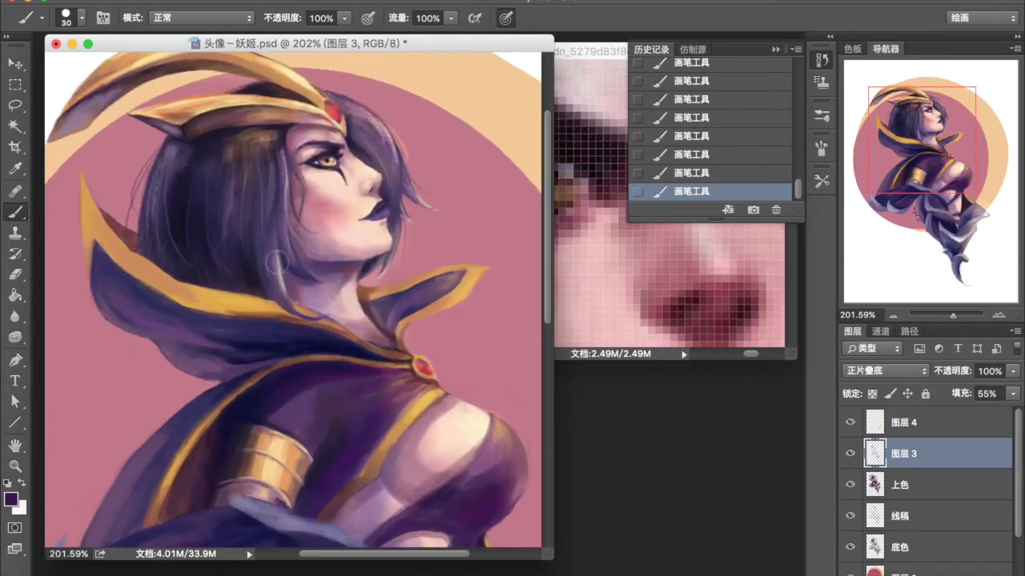
scroll(400, 235, "down", 4)
scroll(287, 252, "up", 3)
scroll(285, 244, "up", 1)
key("alt+bracketleft")
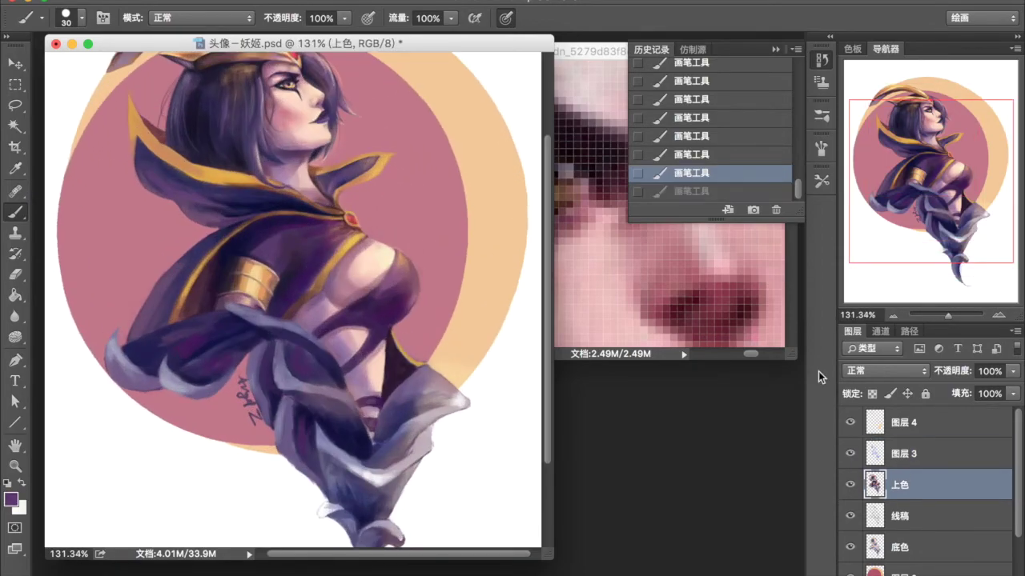
scroll(303, 236, "down", 1)
scroll(291, 336, "up", 3)
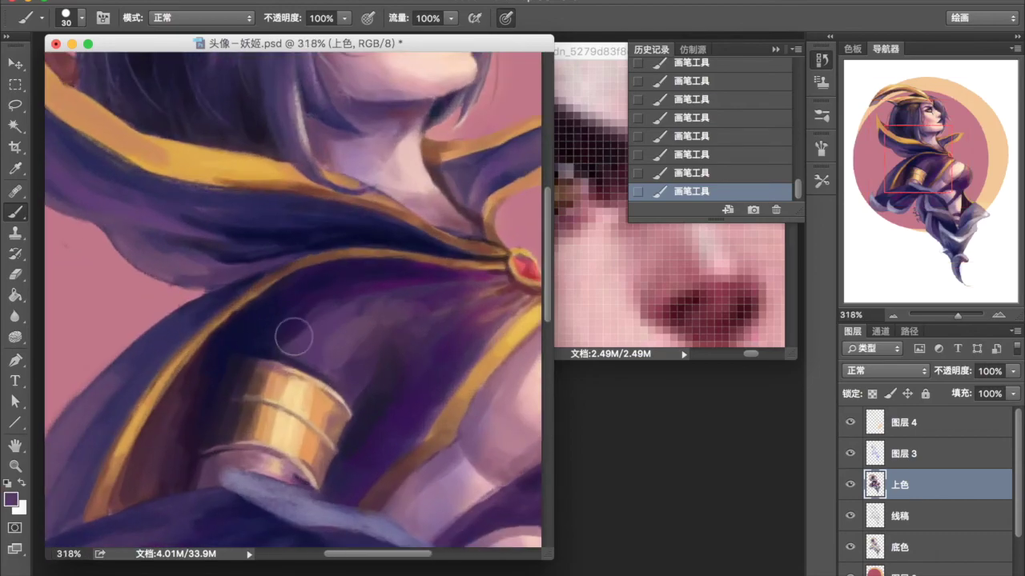